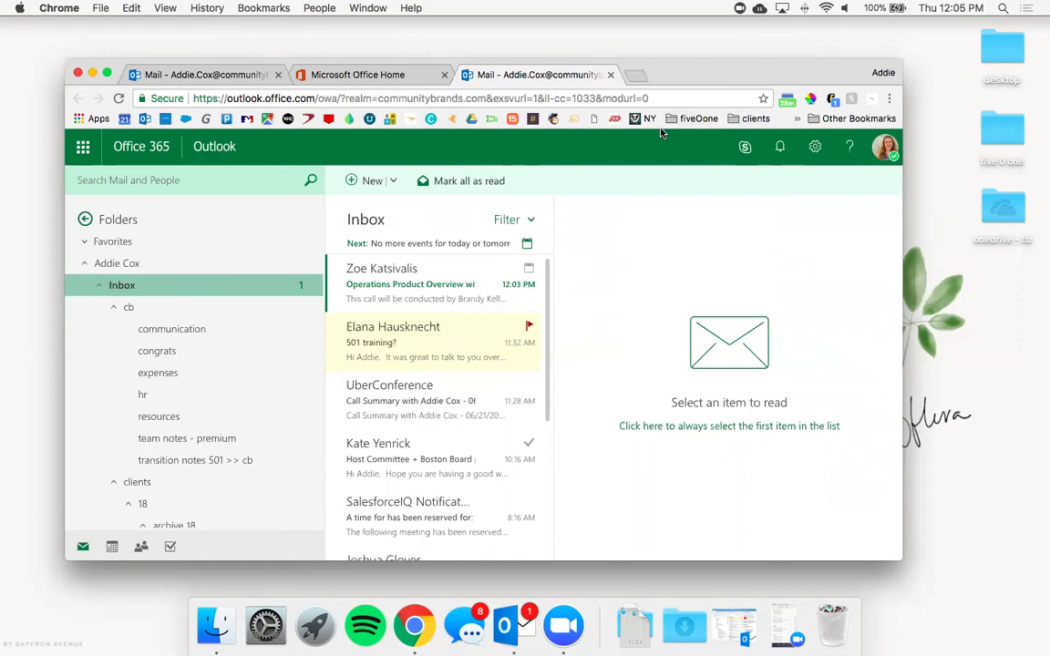
- View the installed Microsoft apps in Launchpad and return to the browser
{"action": "left_click", "coordinate": [316, 629]}
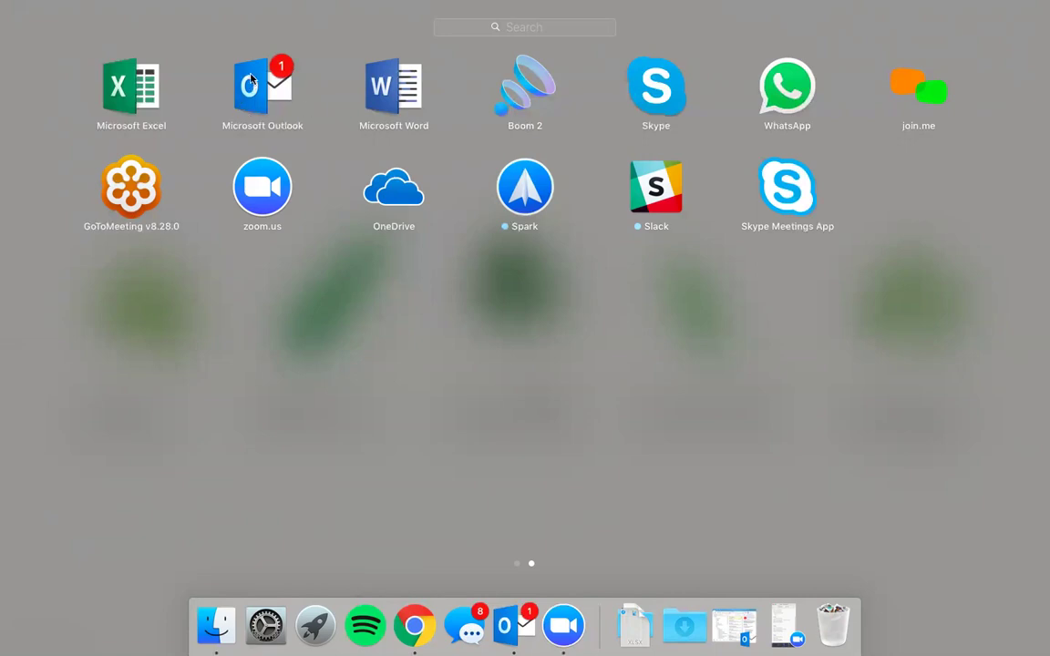
{"action": "left_click", "coordinate": [462, 344]}
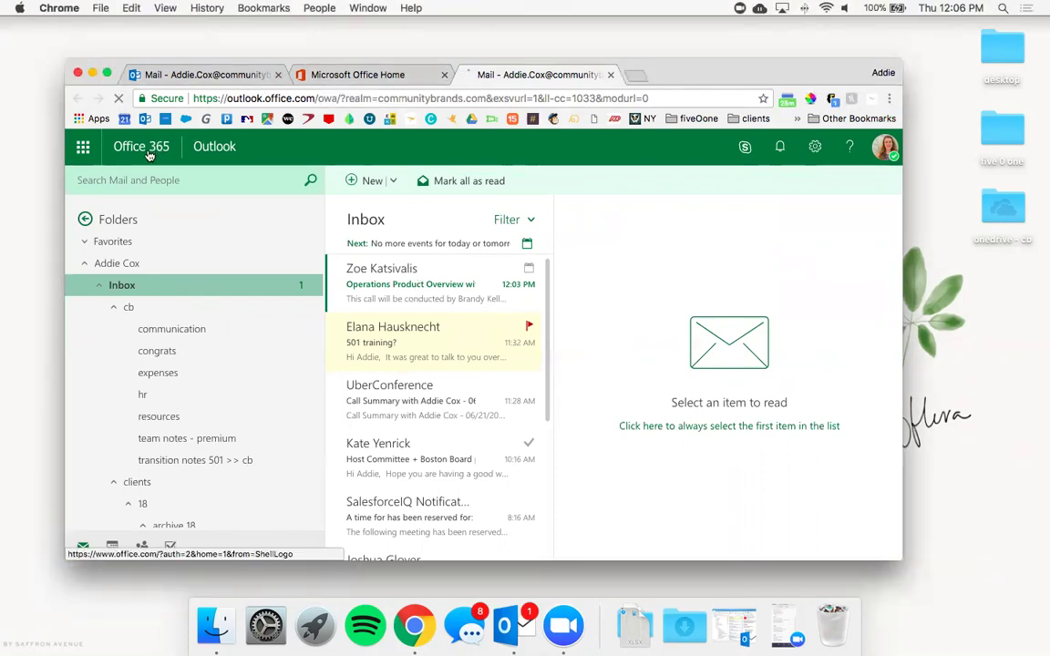
- Go to the Office 365 home page, open its software installation page, and view the Office section
{"action": "left_click", "coordinate": [149, 152]}
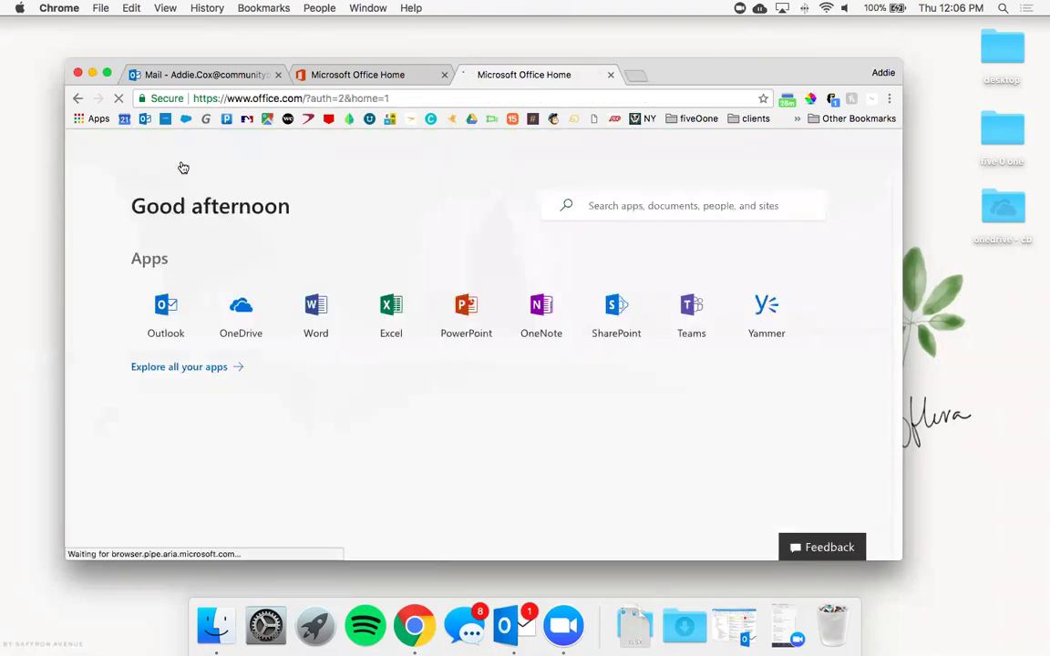
{"action": "left_click_drag", "start_coordinate": [753, 73], "coordinate": [721, 74]}
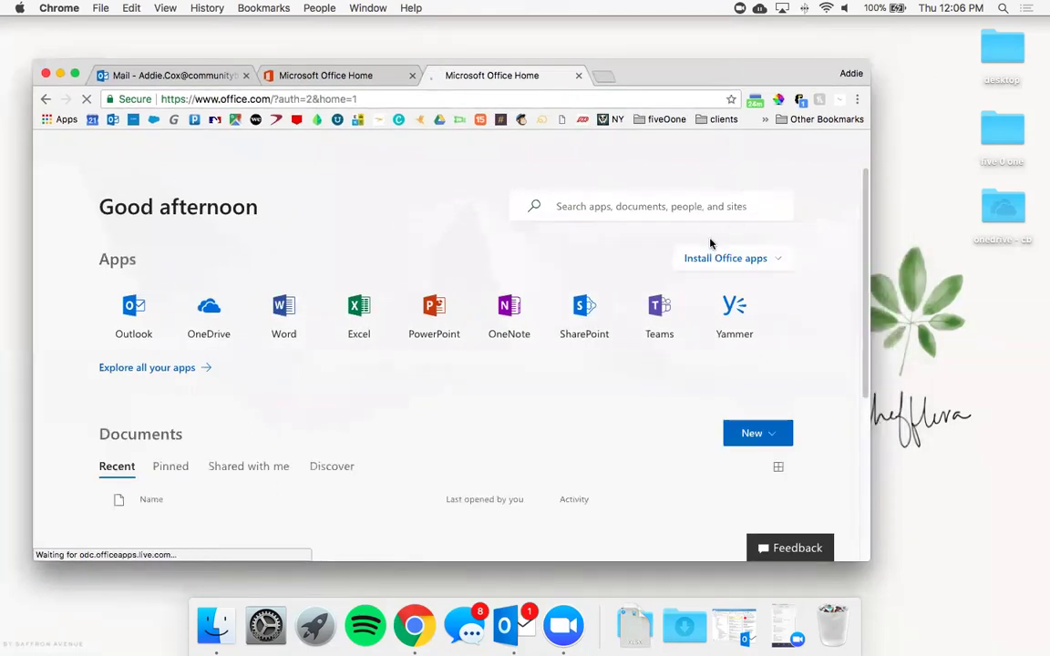
{"action": "left_click", "coordinate": [714, 263]}
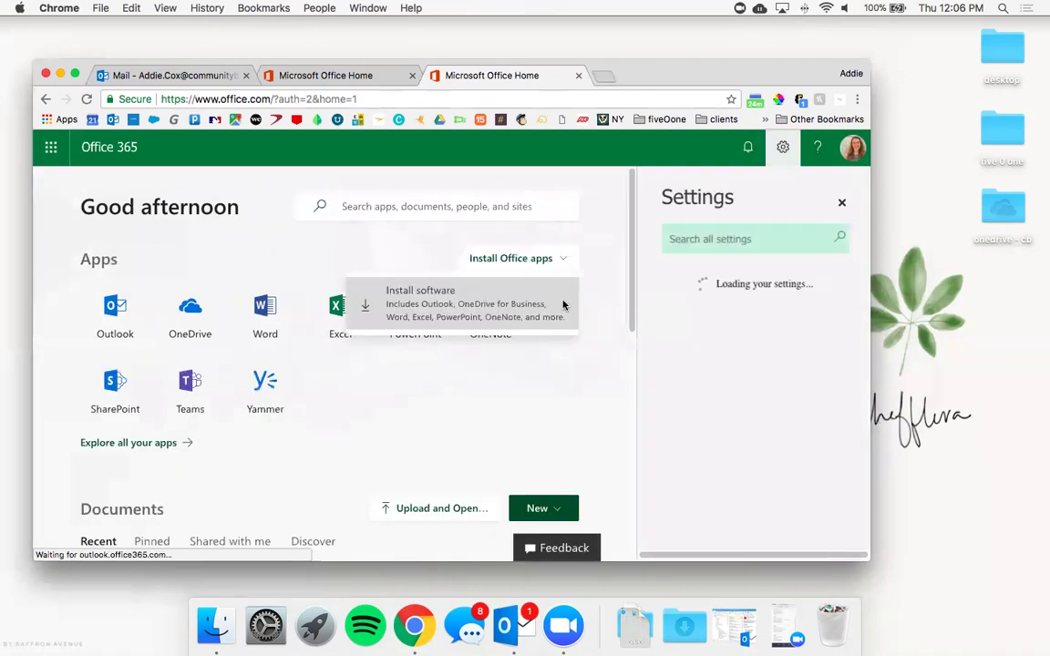
{"action": "left_click", "coordinate": [501, 308]}
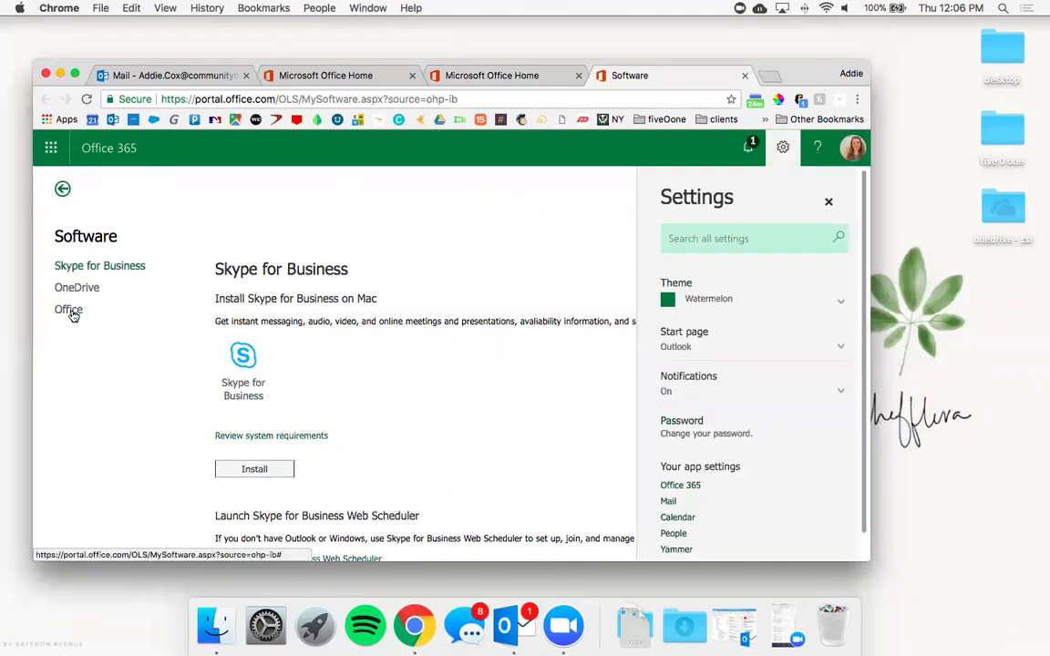
{"action": "left_click", "coordinate": [70, 312]}
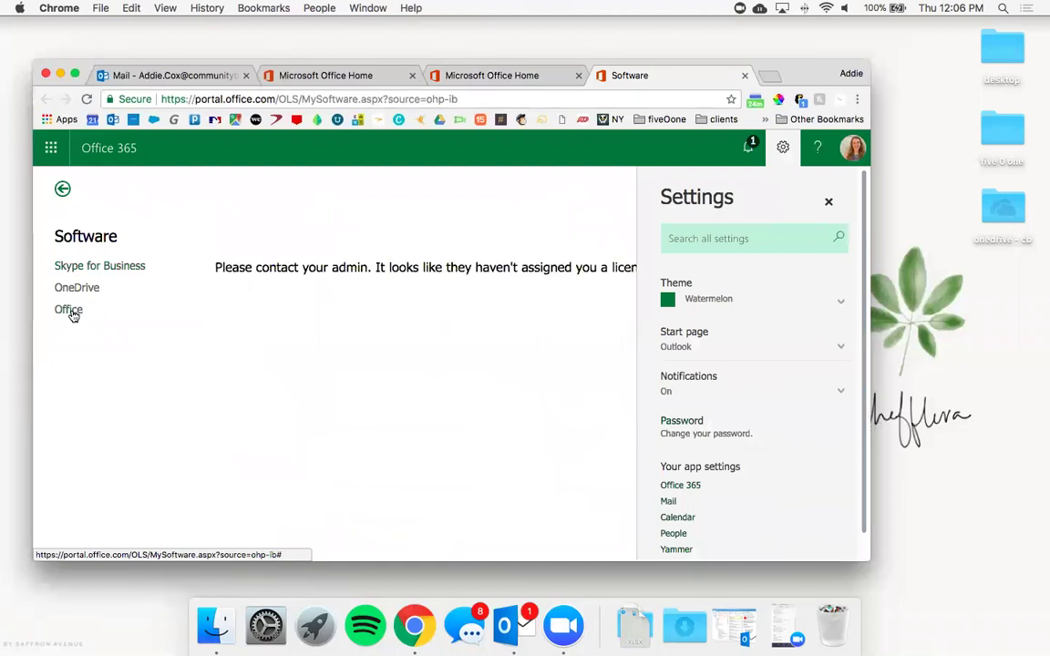
- Dismiss the Settings pane, leave the Software page, and close its tab along with the duplicate Microsoft Office Home tab
{"action": "left_click", "coordinate": [828, 202]}
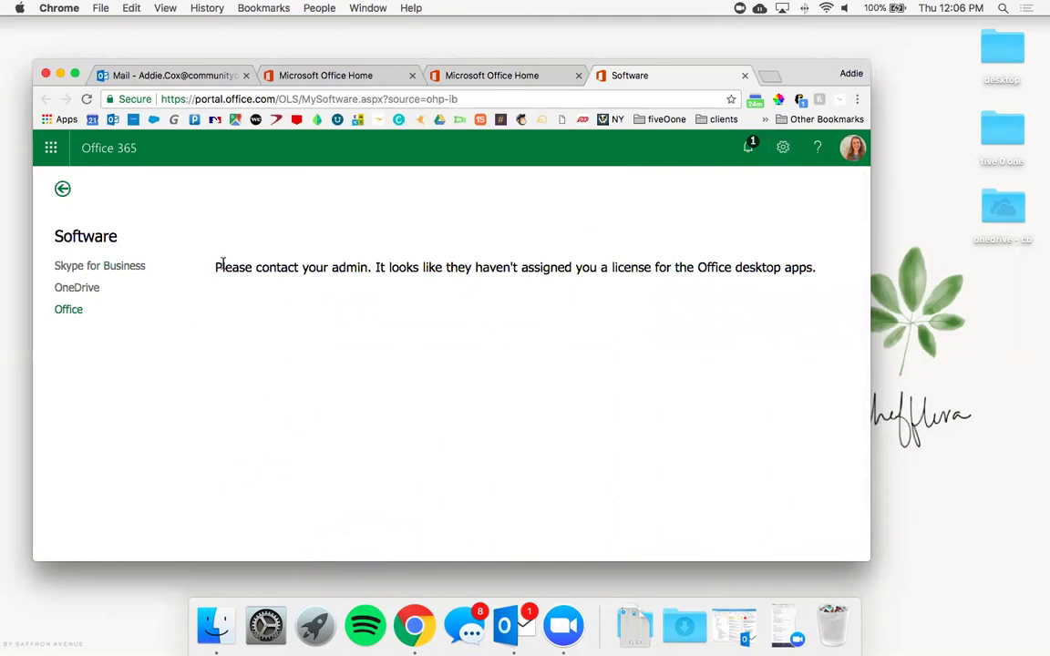
{"action": "left_click", "coordinate": [62, 193]}
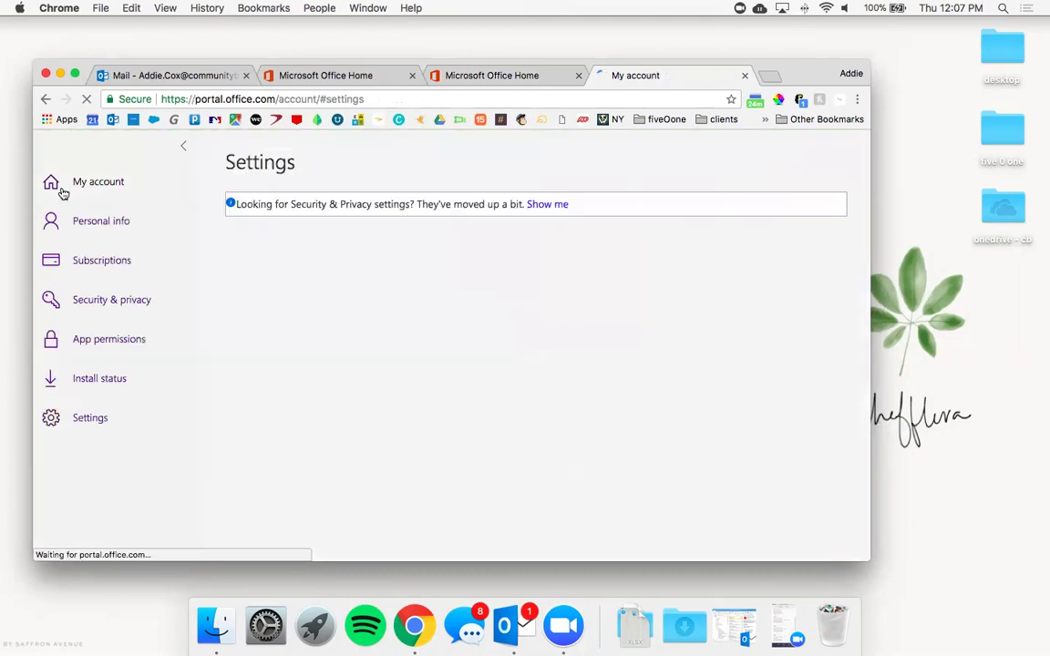
{"action": "left_click", "coordinate": [745, 76]}
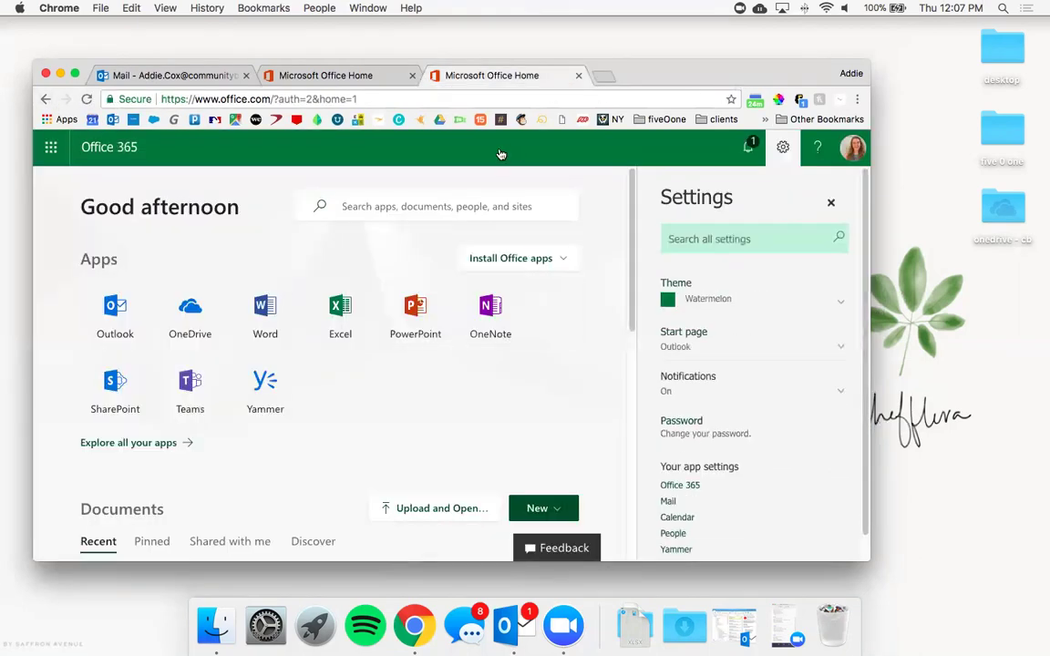
{"action": "left_click", "coordinate": [578, 78]}
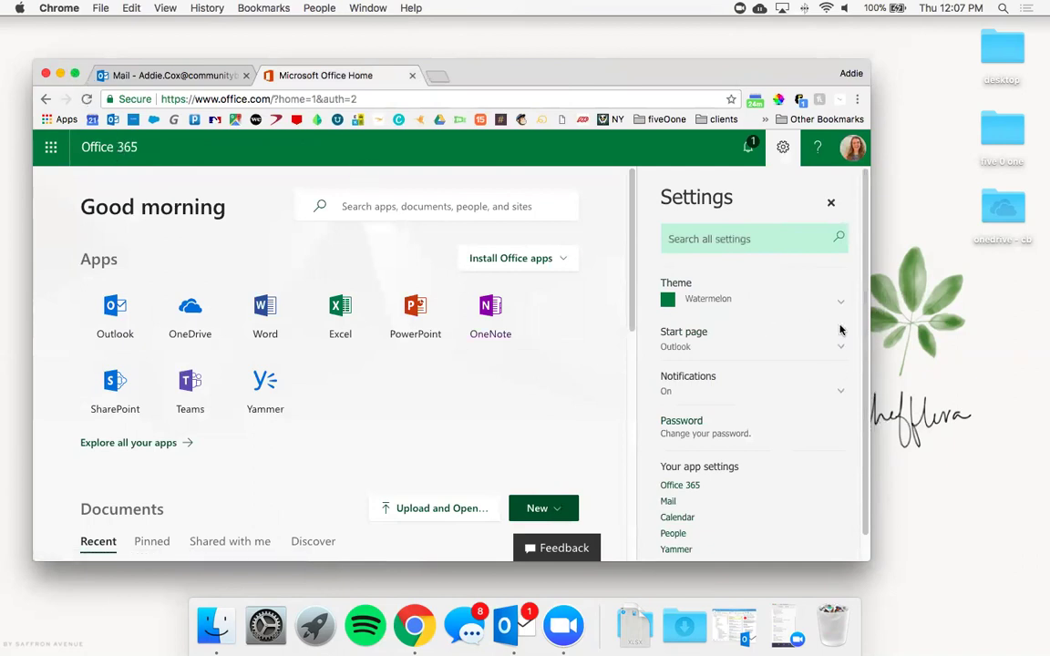
- Launch Outlook from the Office 365 home page and view the actions available for the Inbox folder
{"action": "left_click", "coordinate": [129, 157]}
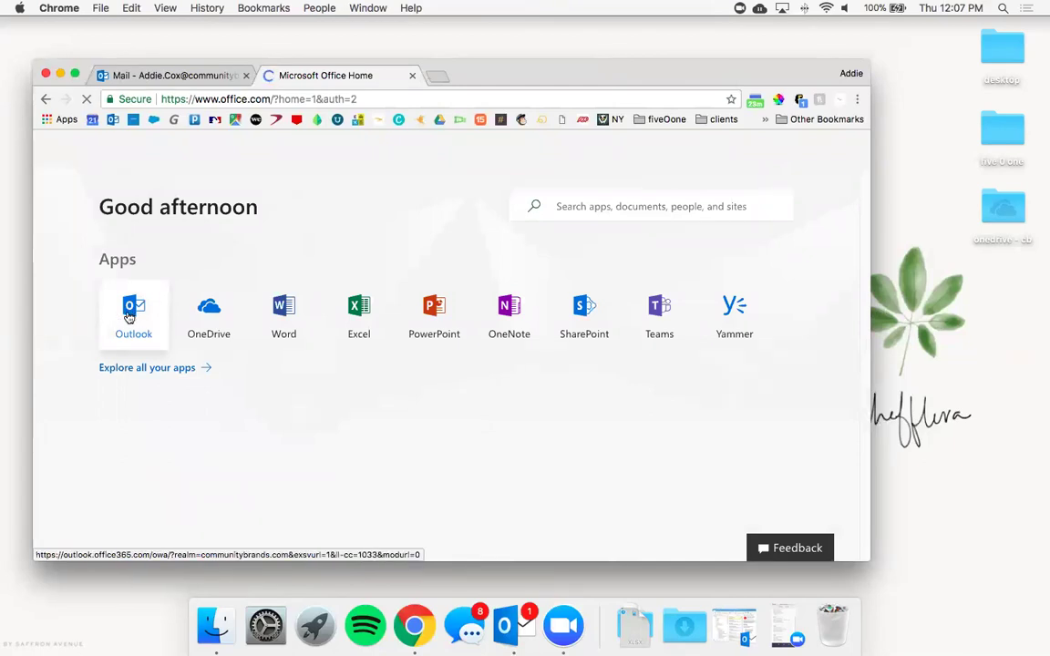
{"action": "left_click", "coordinate": [128, 315]}
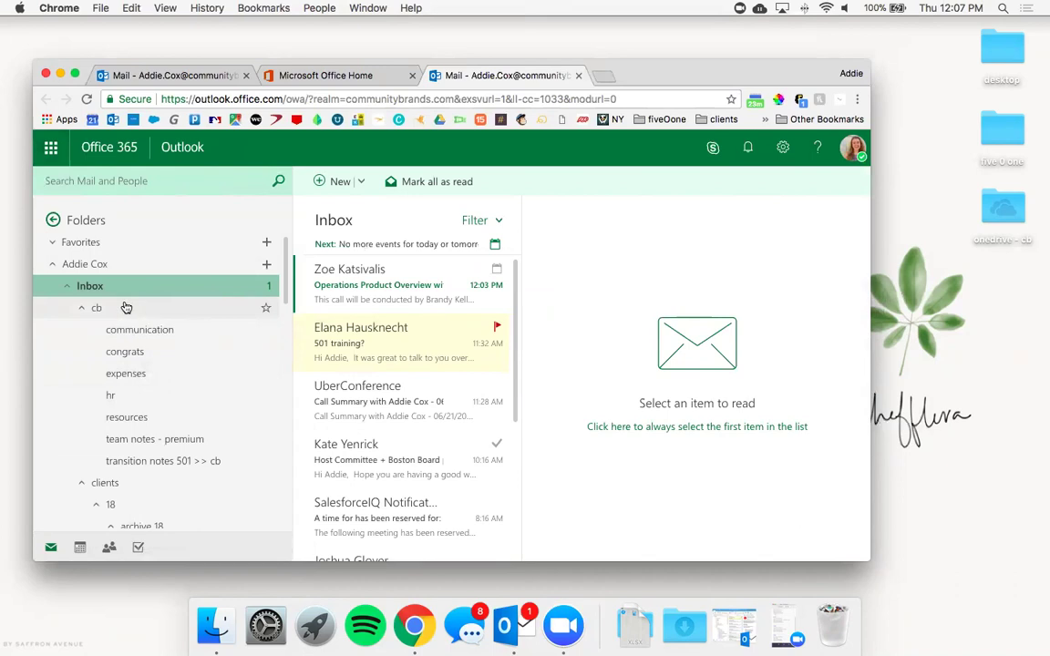
{"action": "right_click", "coordinate": [123, 289]}
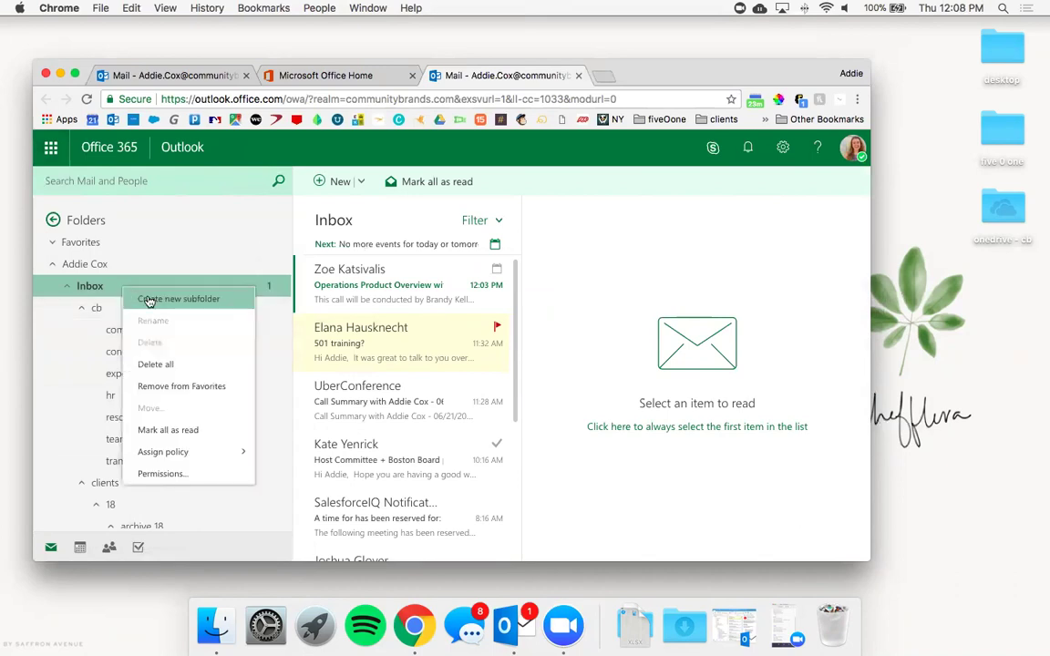
{"action": "left_click", "coordinate": [96, 290]}
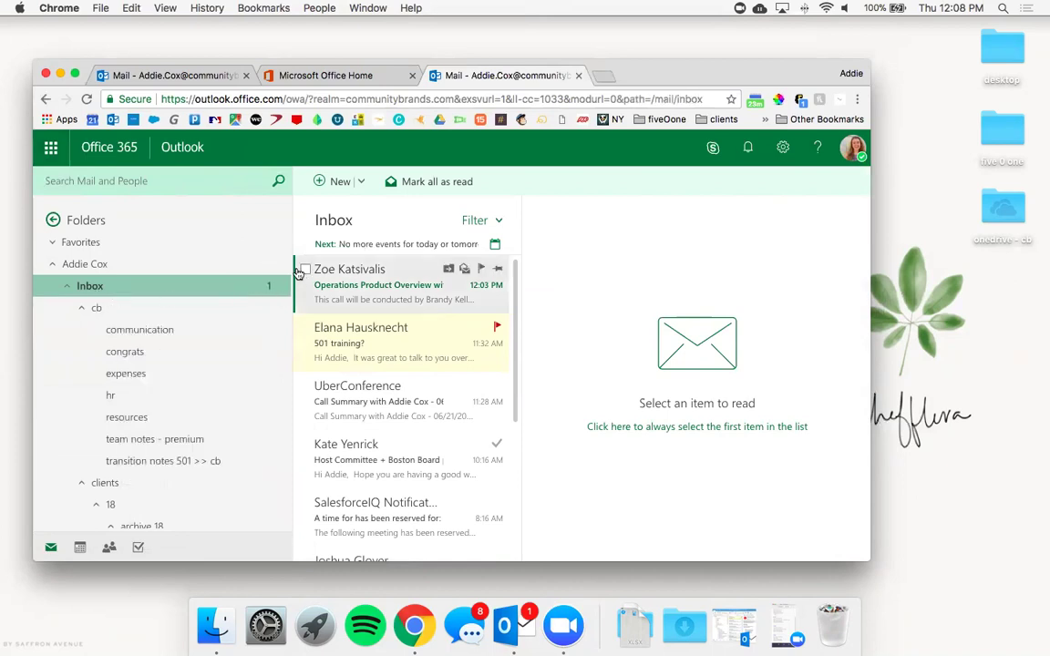
- Collapse the spring 18 archive folder within archive 18 under the clients folder
{"action": "scroll", "coordinate": [285, 288], "scroll_direction": "down", "scroll_amount": 2}
{"action": "left_click_drag", "start_coordinate": [285, 288], "coordinate": [282, 333]}
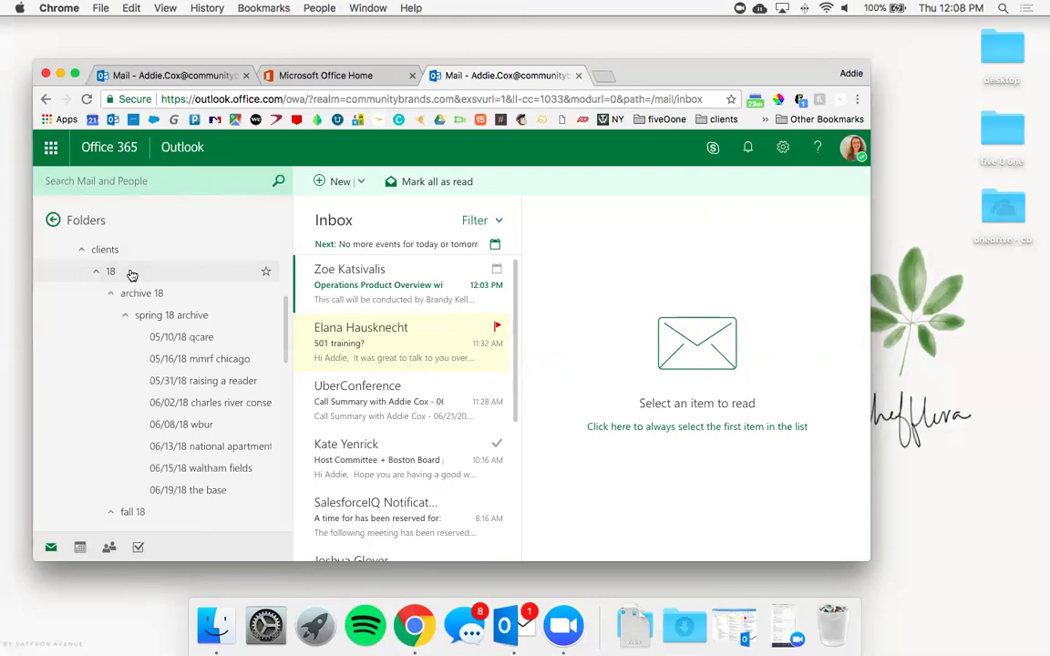
{"action": "left_click", "coordinate": [129, 316]}
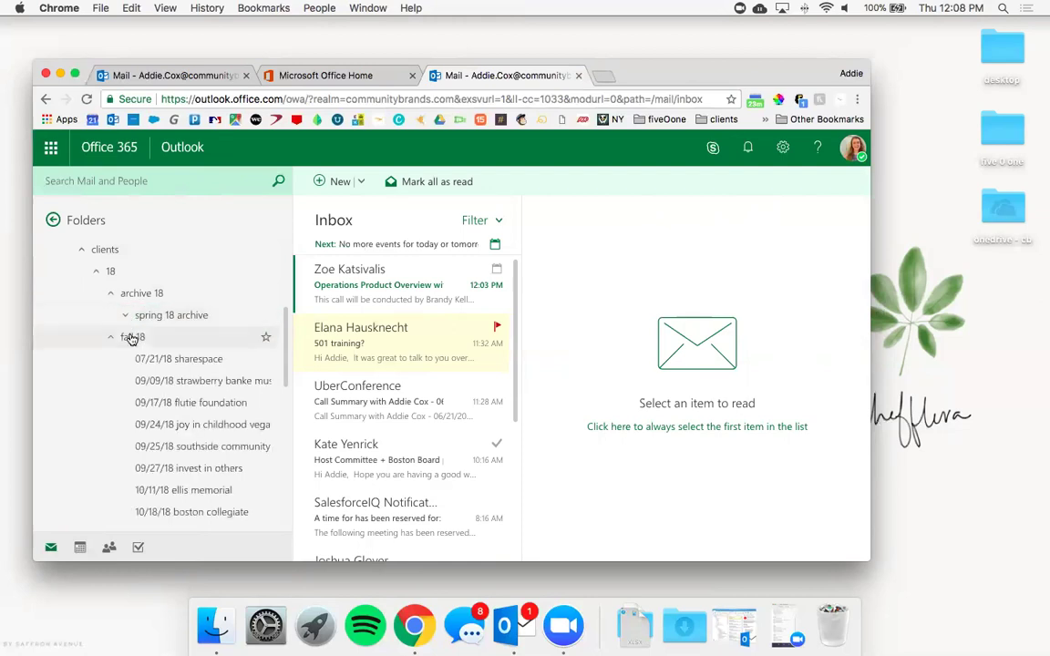
- View the available actions for the 07/21/18 sharespace folder under fall 18 and open that folder
{"action": "mouse_move", "coordinate": [286, 335]}
{"action": "left_mouse_down"}
{"action": "mouse_move", "coordinate": [284, 402]}
{"action": "mouse_move", "coordinate": [287, 319]}
{"action": "left_mouse_up"}
{"action": "left_click_drag", "start_coordinate": [219, 378], "coordinate": [166, 375]}
{"action": "right_click", "coordinate": [166, 374]}
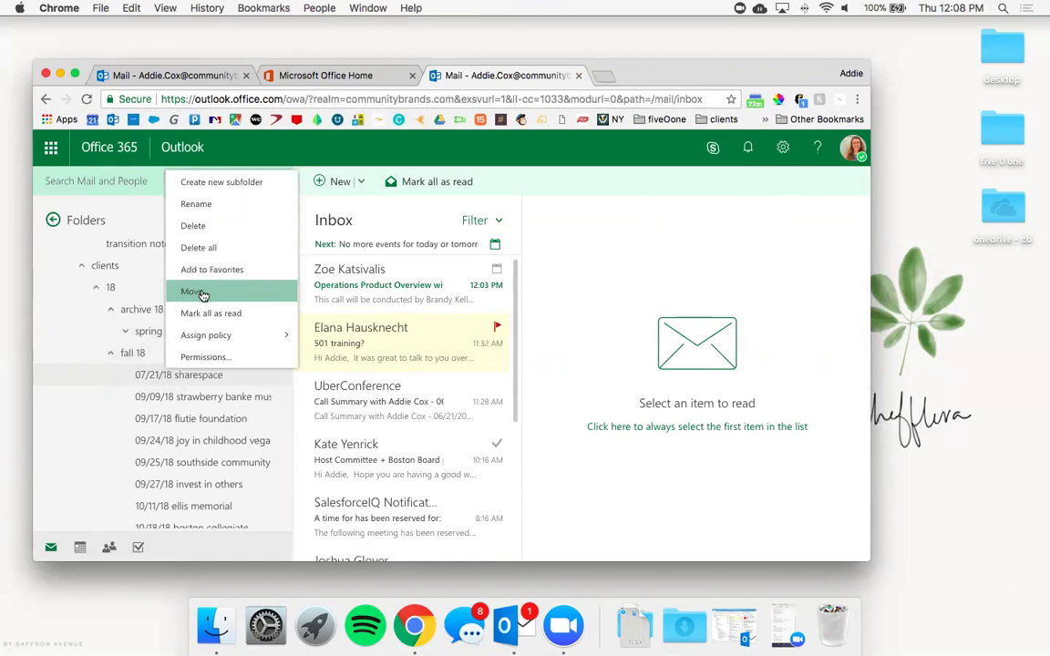
{"action": "left_click", "coordinate": [52, 379]}
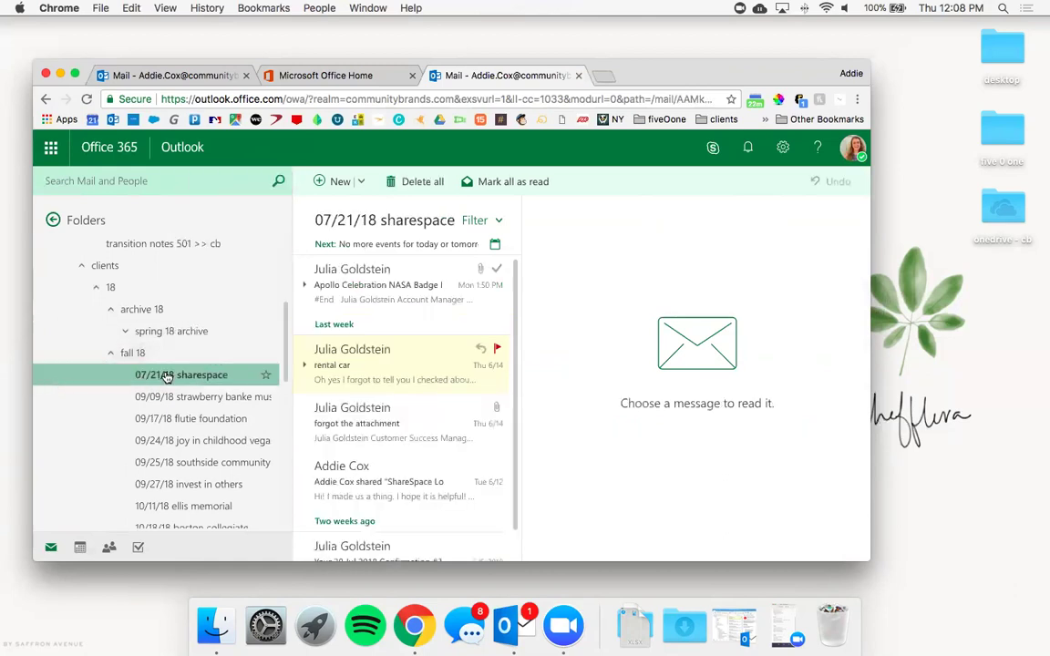
{"action": "left_click_drag", "start_coordinate": [162, 378], "coordinate": [114, 375]}
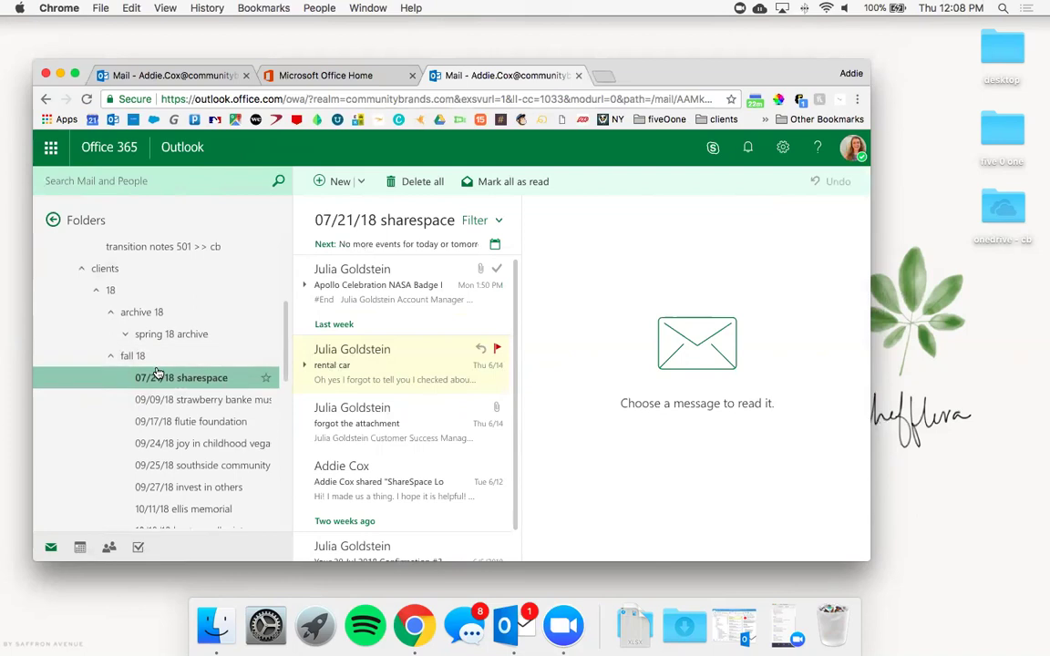
- Return to the Inbox message list
{"action": "scroll", "coordinate": [157, 373], "scroll_direction": "up", "scroll_amount": 5}
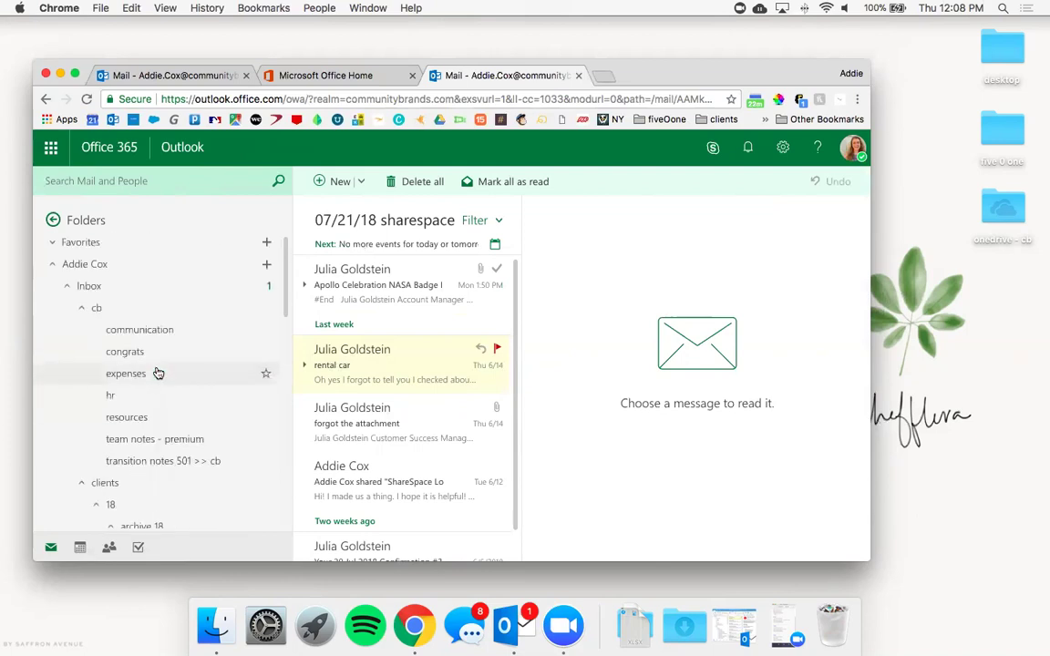
{"action": "left_click", "coordinate": [112, 285]}
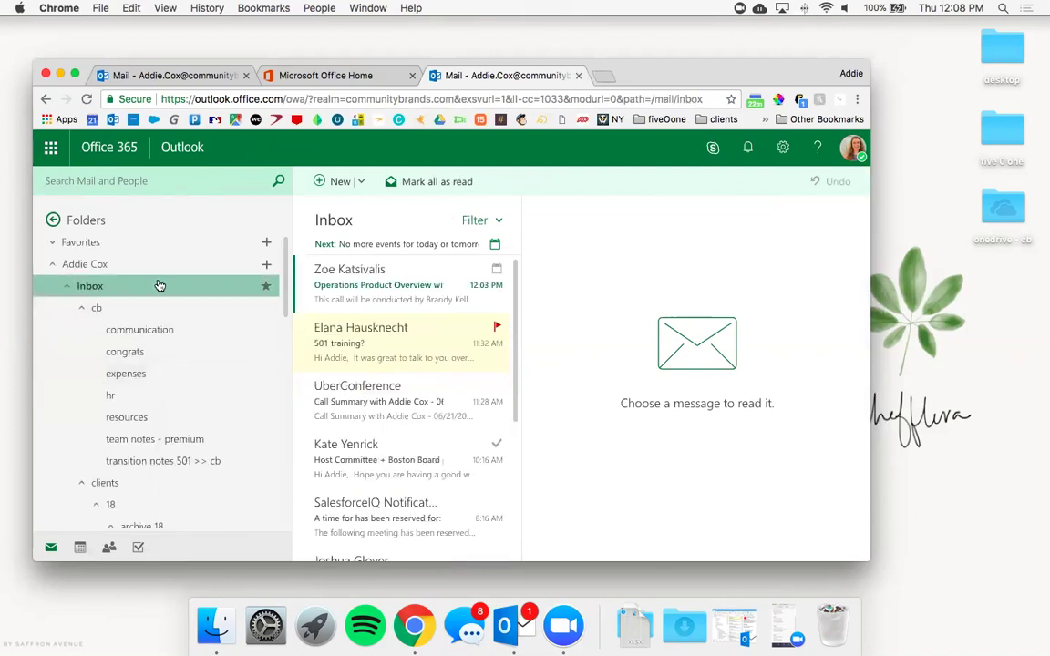
{"action": "left_click", "coordinate": [481, 327]}
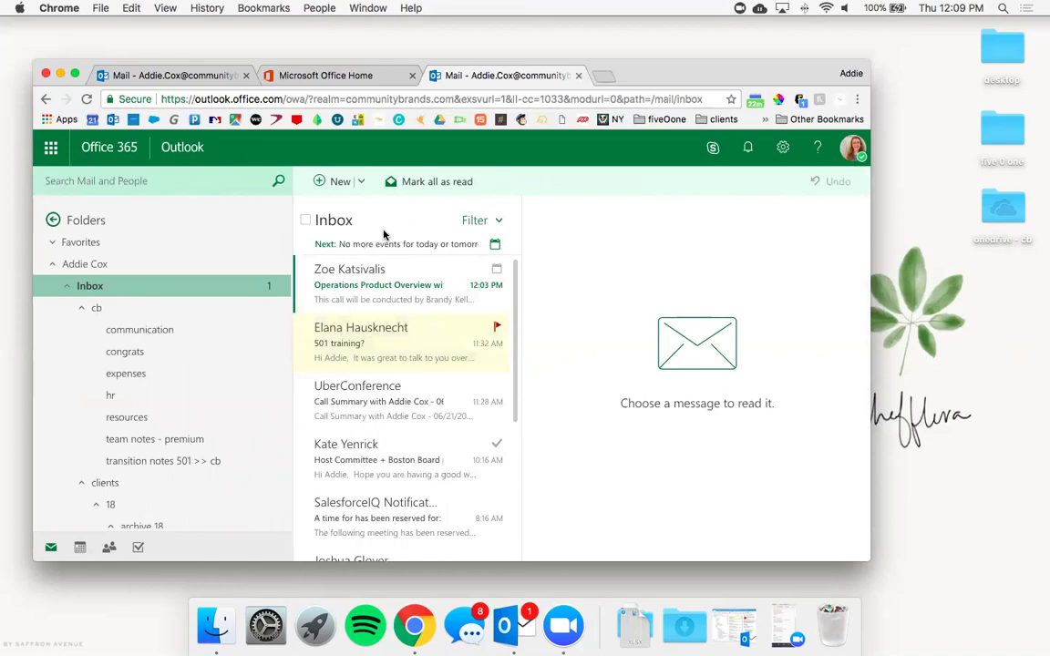
- Turn on the Focused Inbox and view its Other and Focused lists
{"action": "left_click", "coordinate": [493, 224]}
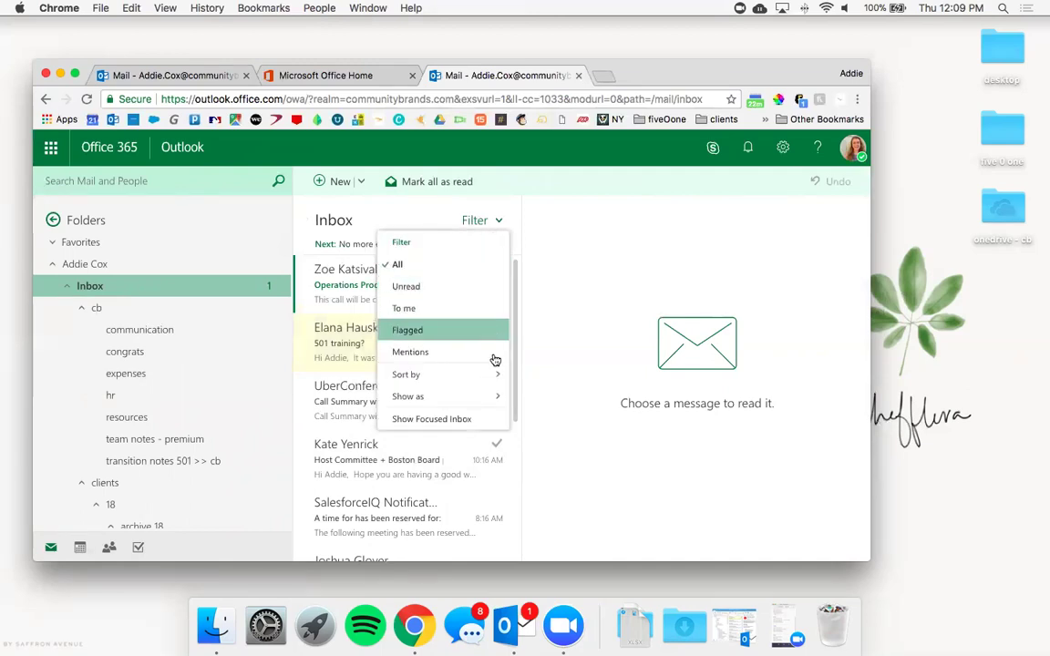
{"action": "left_click", "coordinate": [493, 424]}
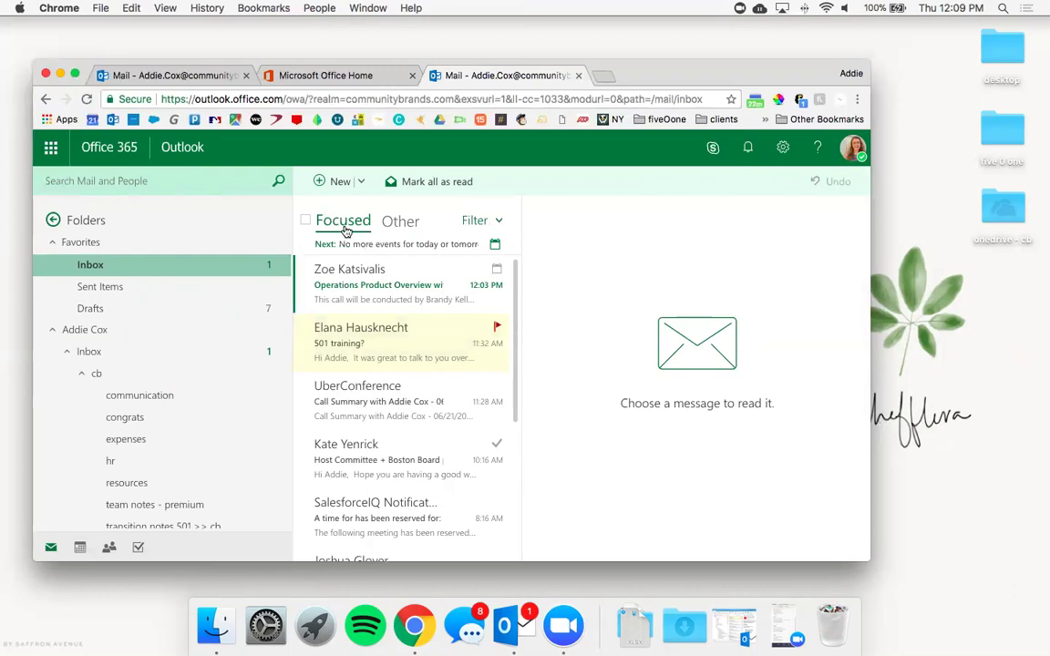
{"action": "left_click", "coordinate": [404, 225]}
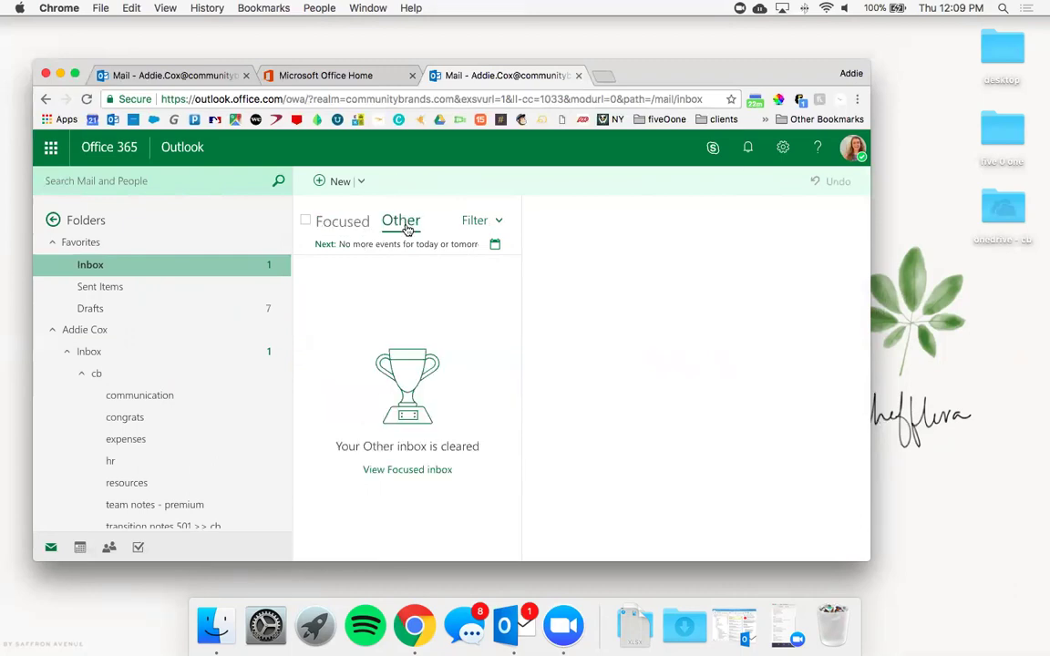
{"action": "left_click", "coordinate": [349, 226]}
- Turn off the Focused Inbox to bring back the single Inbox list
{"action": "left_click", "coordinate": [468, 228]}
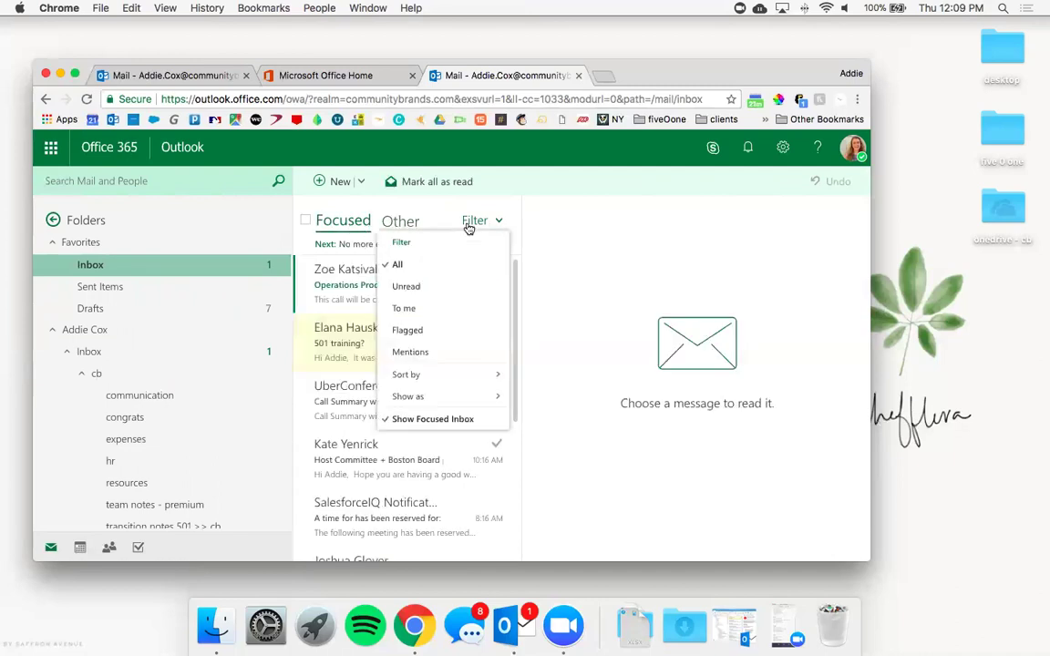
{"action": "left_click", "coordinate": [446, 420]}
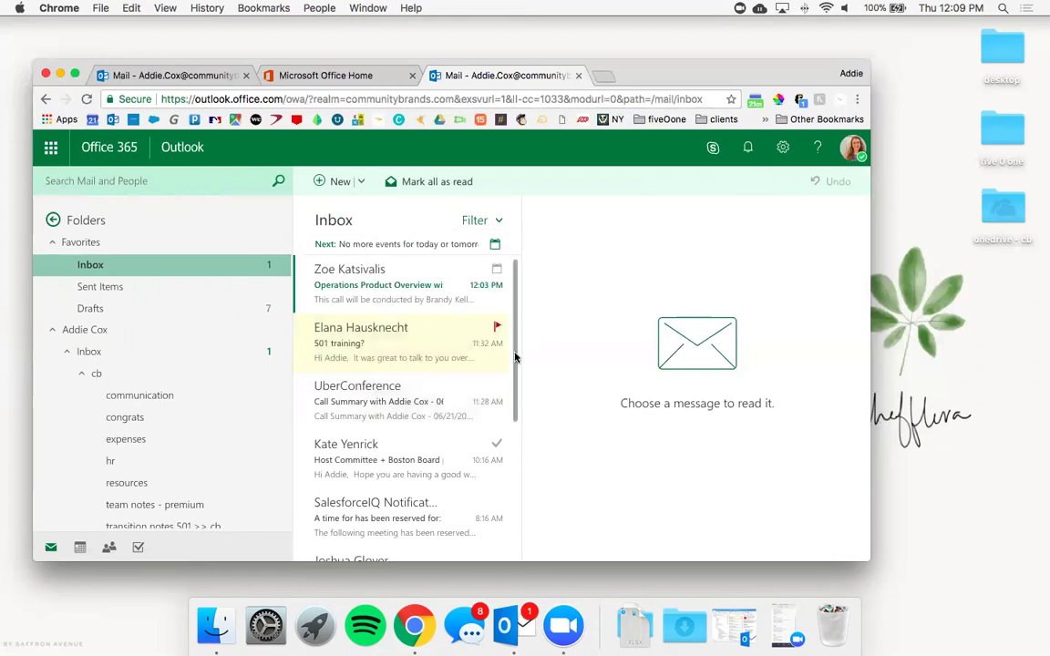
- Expand the 501 Website Setup conversation in the Inbox and open its message from Sent Items
{"action": "scroll", "coordinate": [516, 353], "scroll_direction": "down", "scroll_amount": 1}
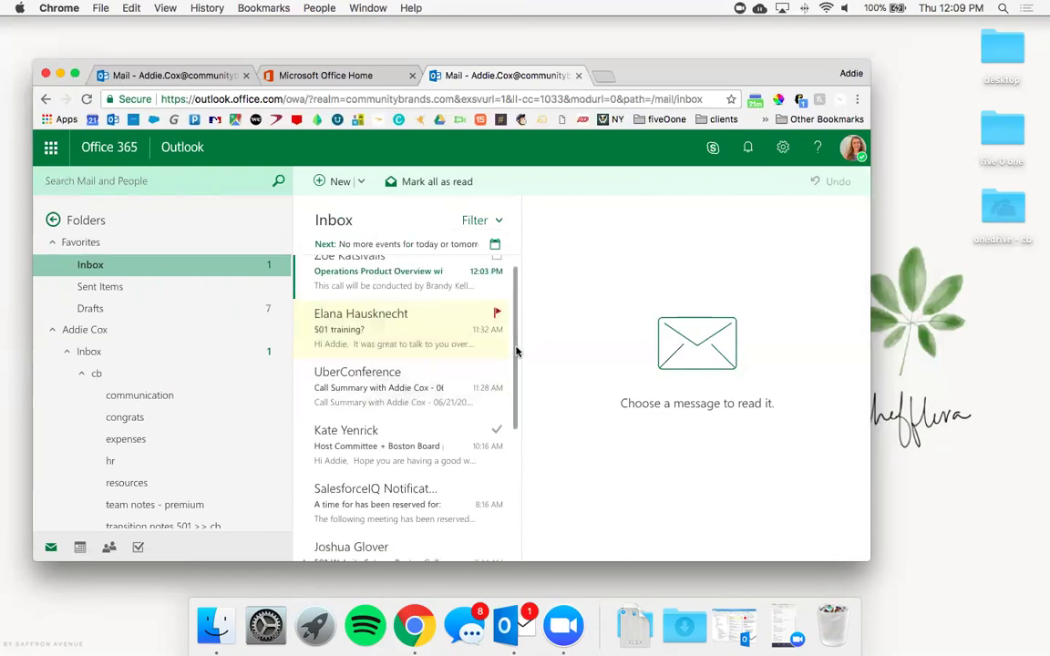
{"action": "scroll", "coordinate": [517, 351], "scroll_direction": "up", "scroll_amount": 1}
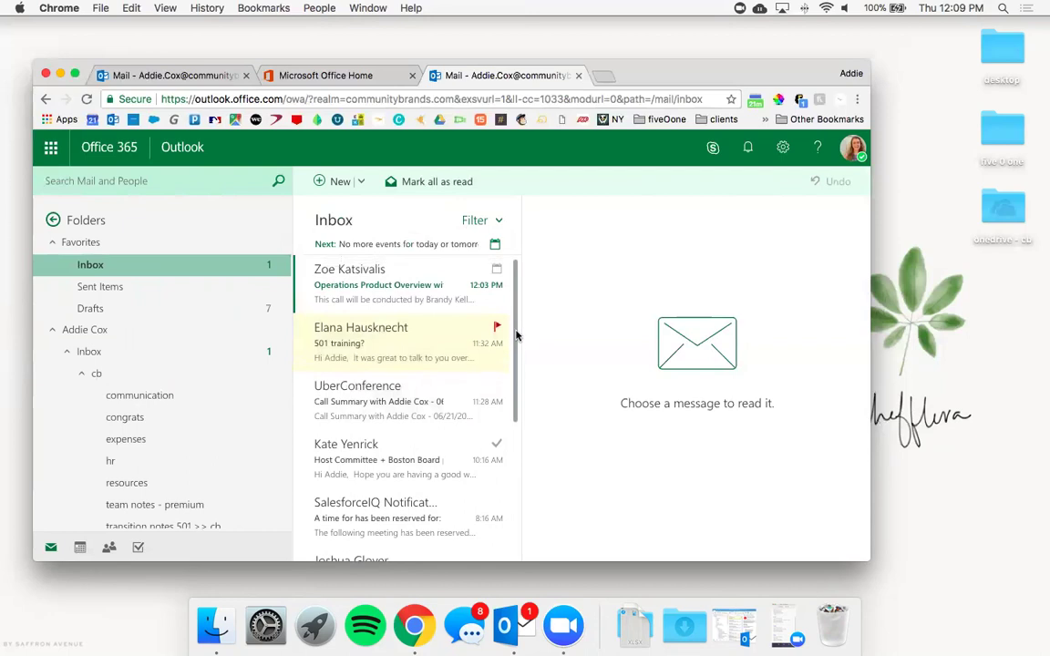
{"action": "left_click_drag", "start_coordinate": [517, 347], "coordinate": [508, 441]}
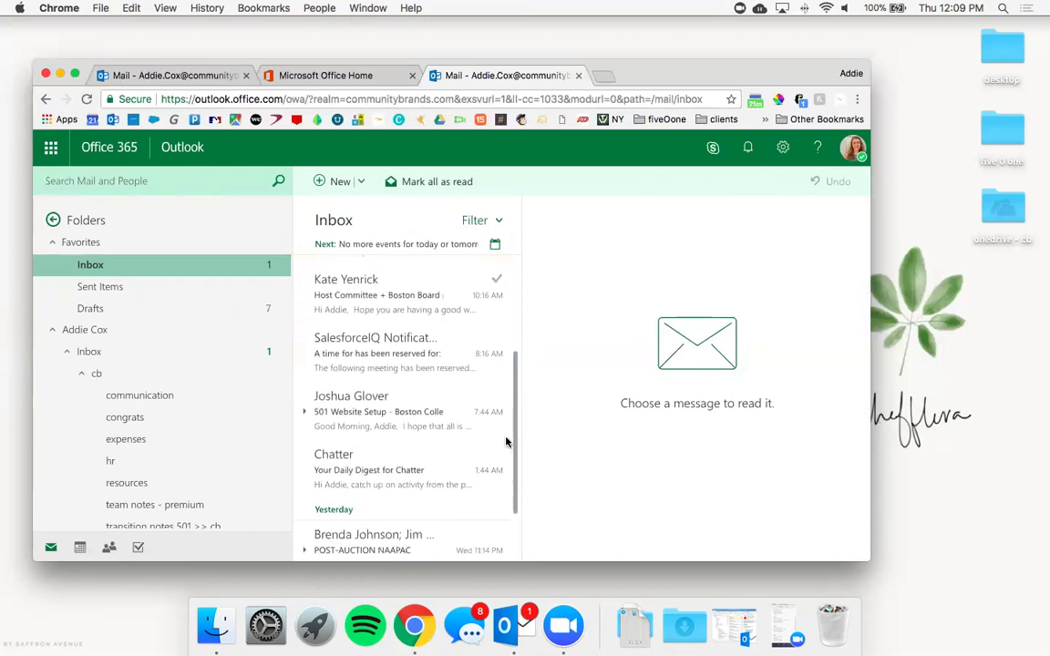
{"action": "scroll", "coordinate": [508, 441], "scroll_direction": "down", "scroll_amount": 1}
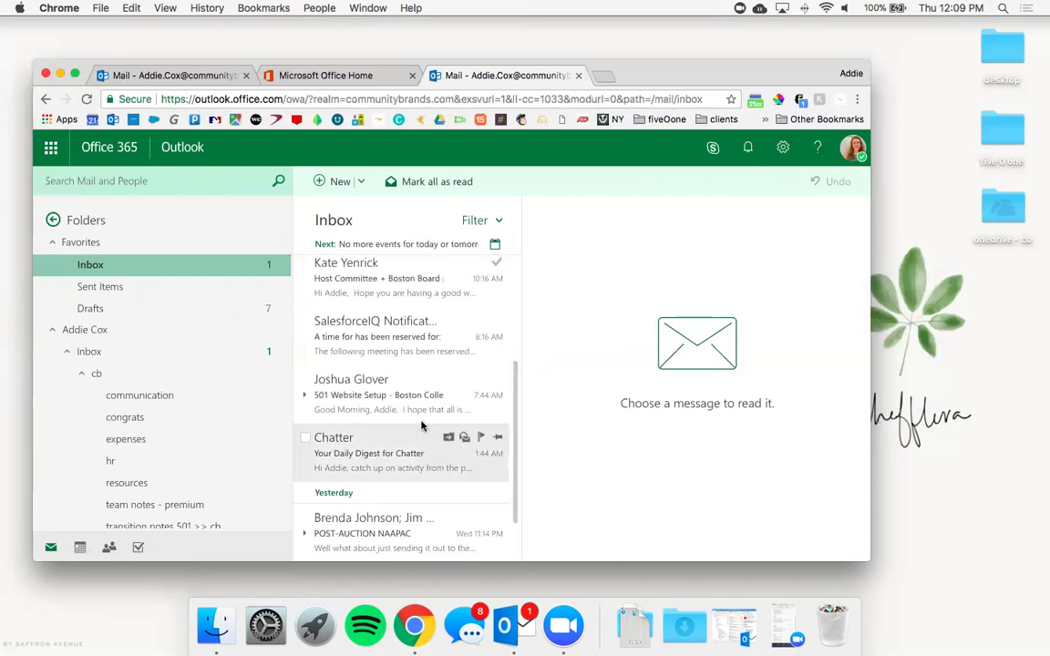
{"action": "left_click", "coordinate": [338, 401]}
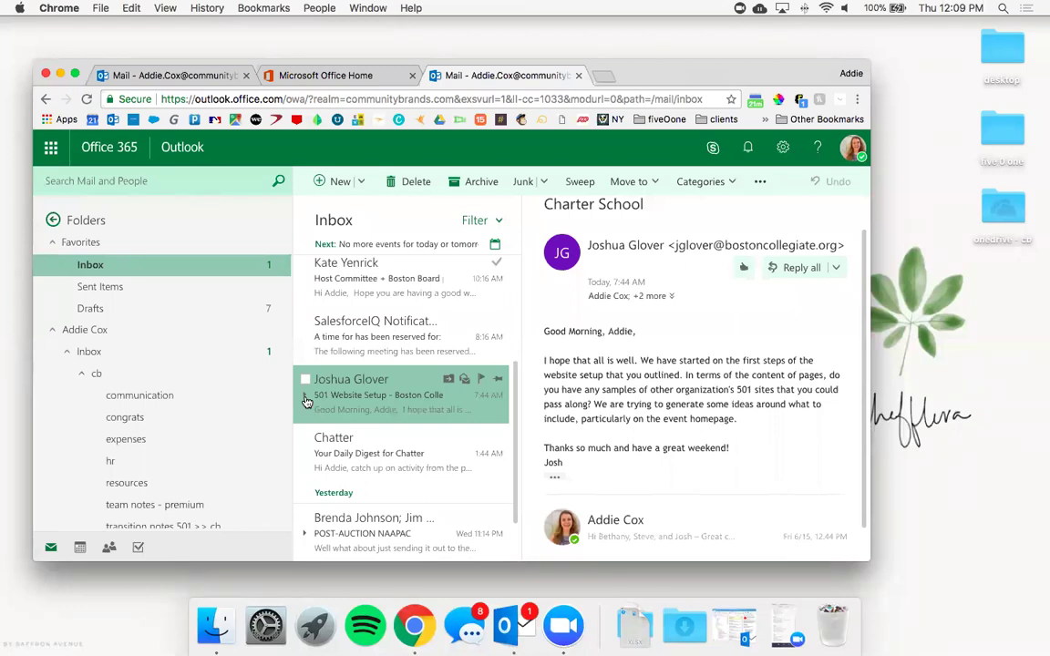
{"action": "left_click", "coordinate": [306, 399]}
{"action": "left_click", "coordinate": [305, 399]}
{"action": "left_click", "coordinate": [305, 399]}
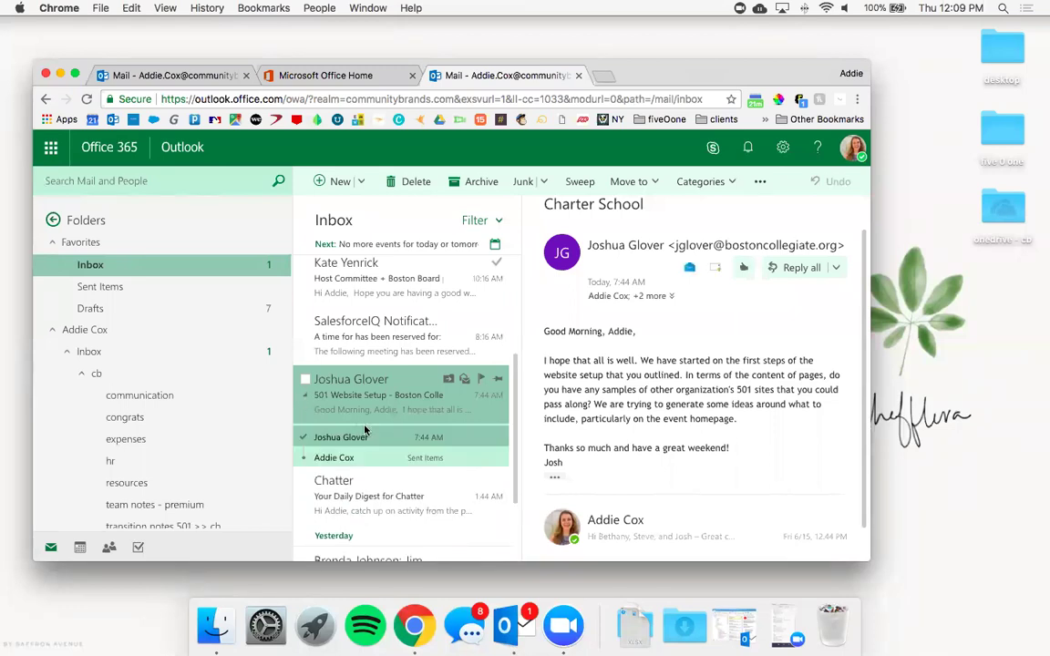
{"action": "left_click", "coordinate": [374, 458]}
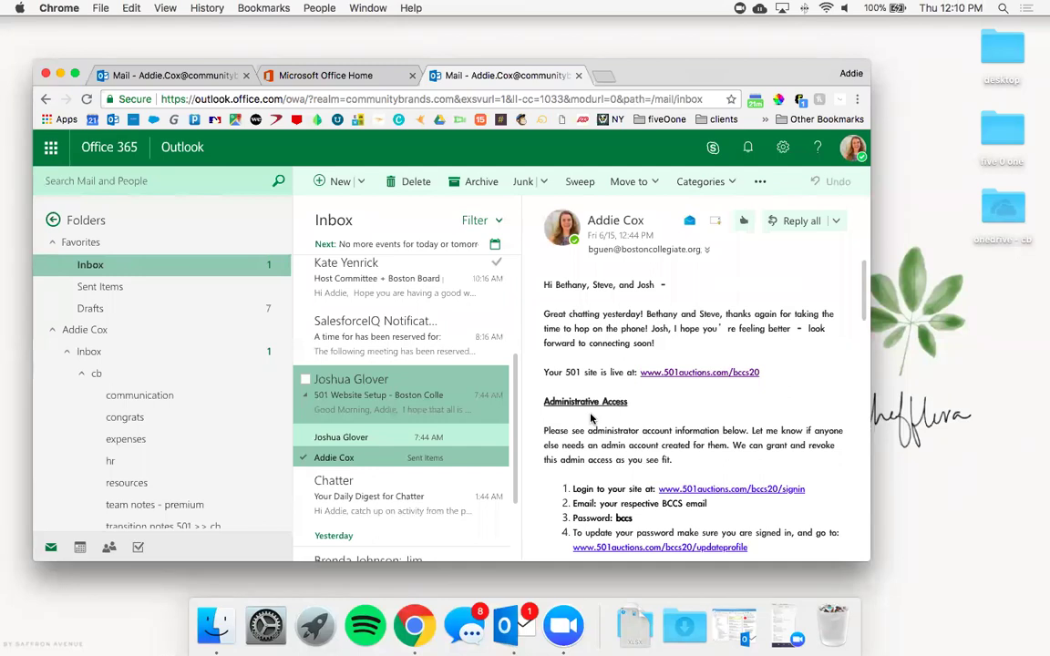
- Open the whole 501 Website Setup conversation and read through its messages in the reading pane
{"action": "left_click", "coordinate": [381, 399]}
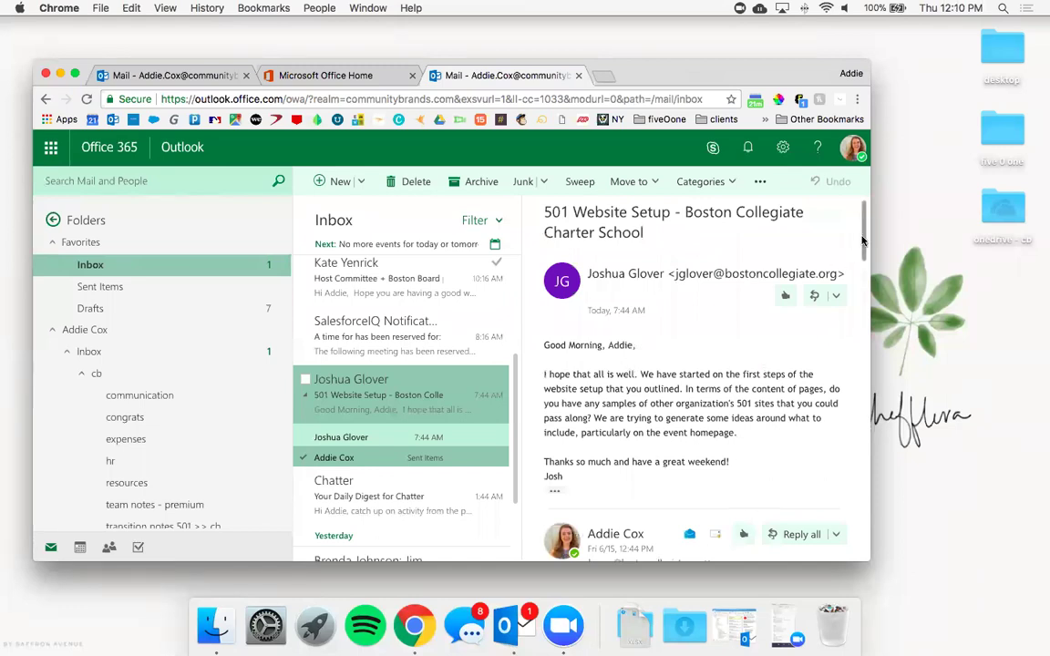
{"action": "scroll", "coordinate": [864, 261], "scroll_direction": "down", "scroll_amount": 2}
{"action": "left_click_drag", "start_coordinate": [865, 261], "coordinate": [828, 264]}
{"action": "scroll", "coordinate": [828, 264], "scroll_direction": "up", "scroll_amount": 3}
{"action": "scroll", "coordinate": [438, 381], "scroll_direction": "up", "scroll_amount": 4}
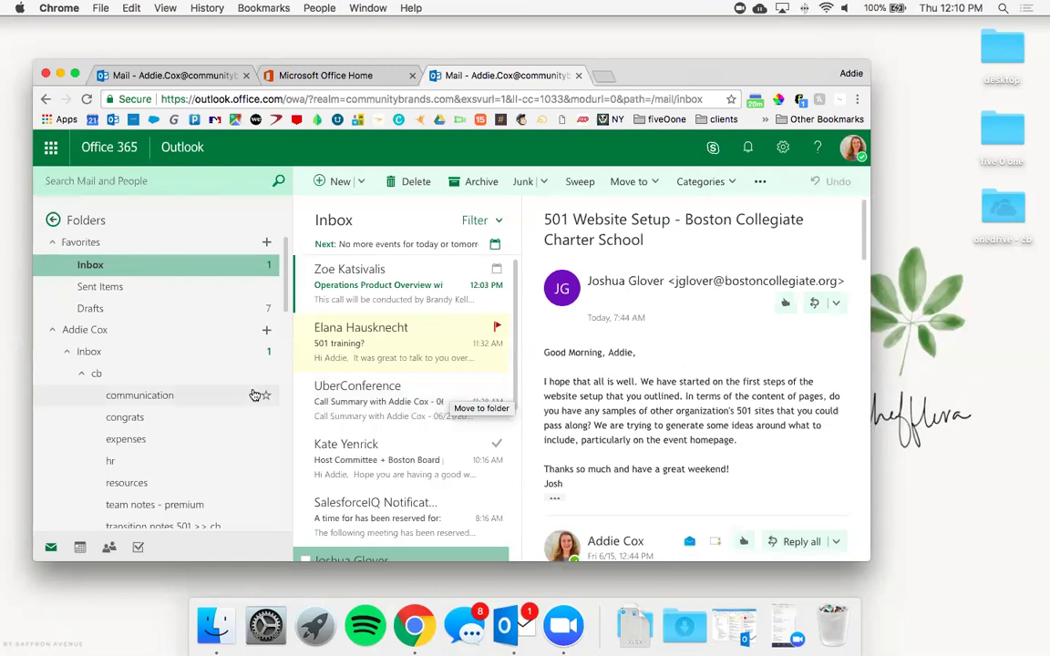
- Mark the UberConference call summary message as unread and back as read
{"action": "left_click_drag", "start_coordinate": [352, 396], "coordinate": [419, 391]}
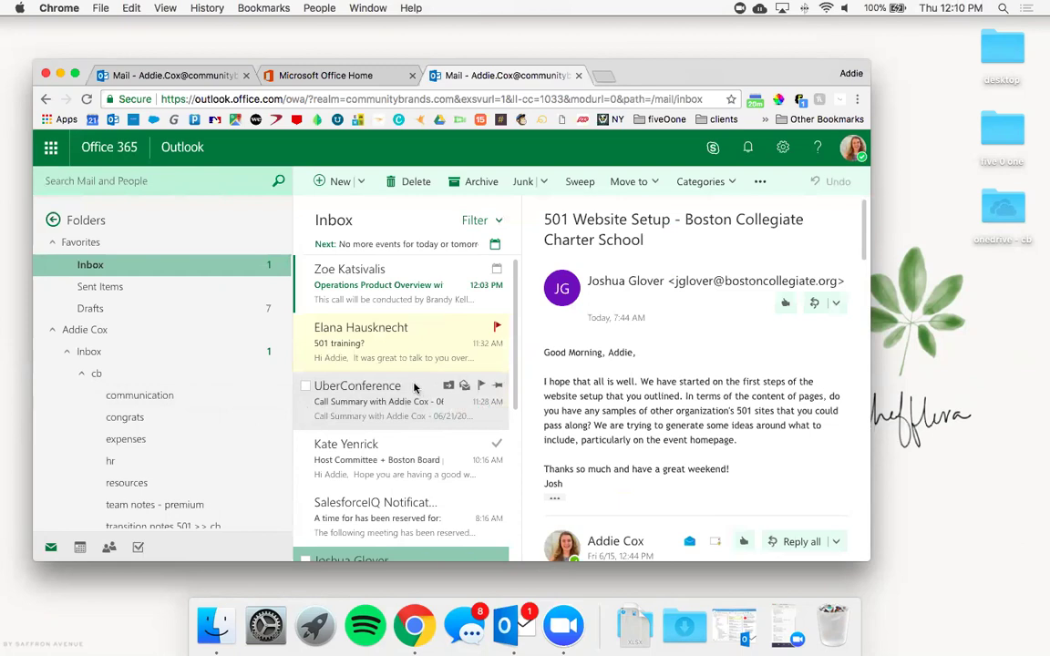
{"action": "left_click", "coordinate": [465, 386]}
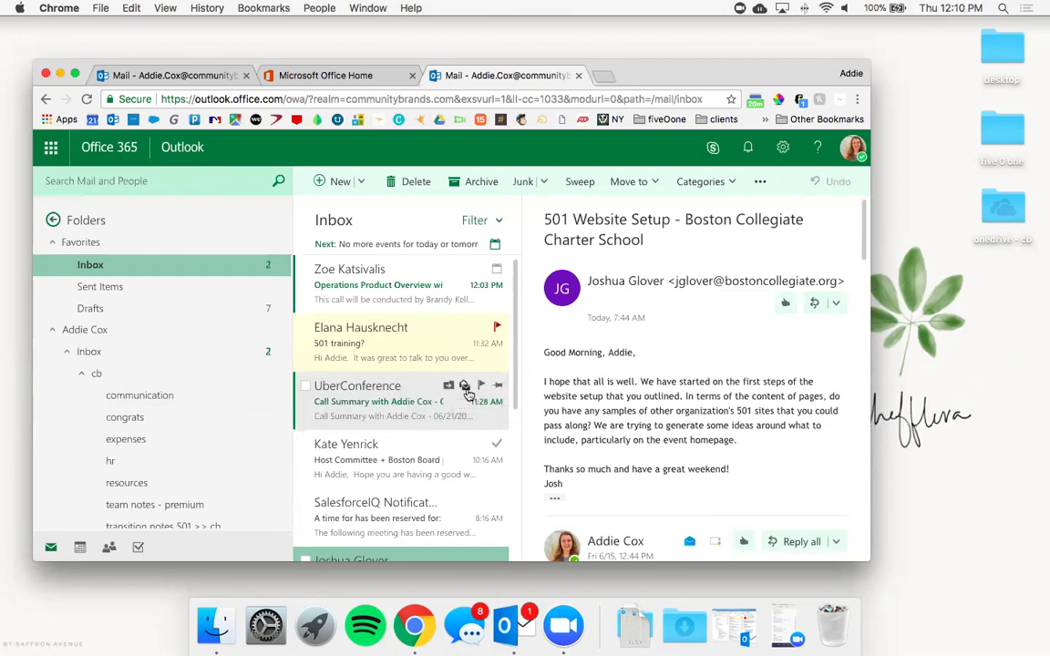
{"action": "left_click", "coordinate": [465, 387]}
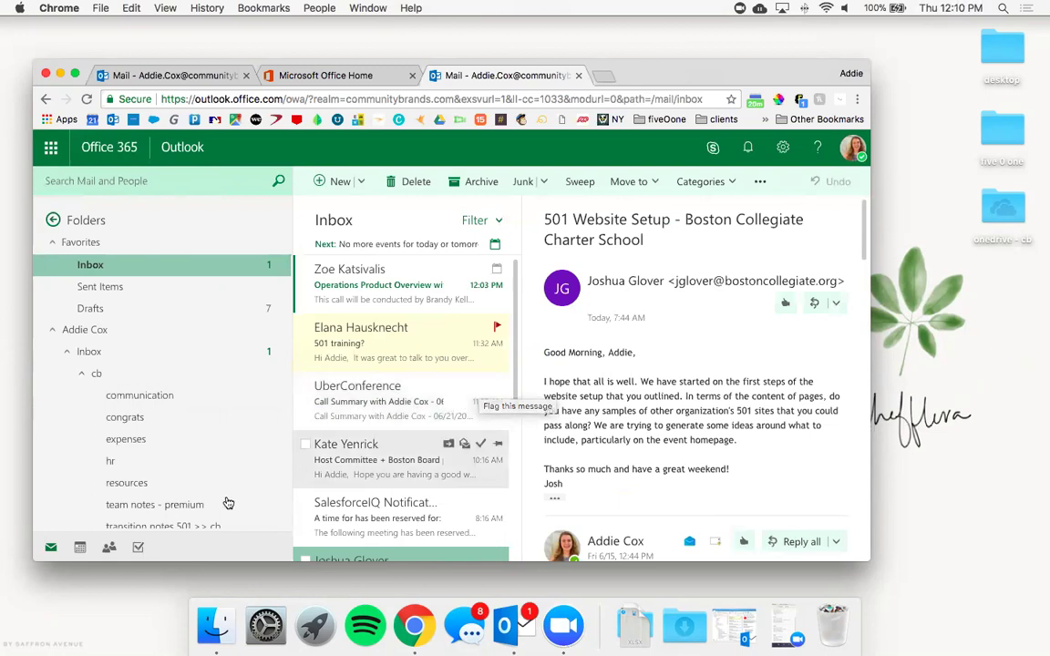
- View the Flagged items and tasks list and return to the Inbox
{"action": "left_click", "coordinate": [138, 556]}
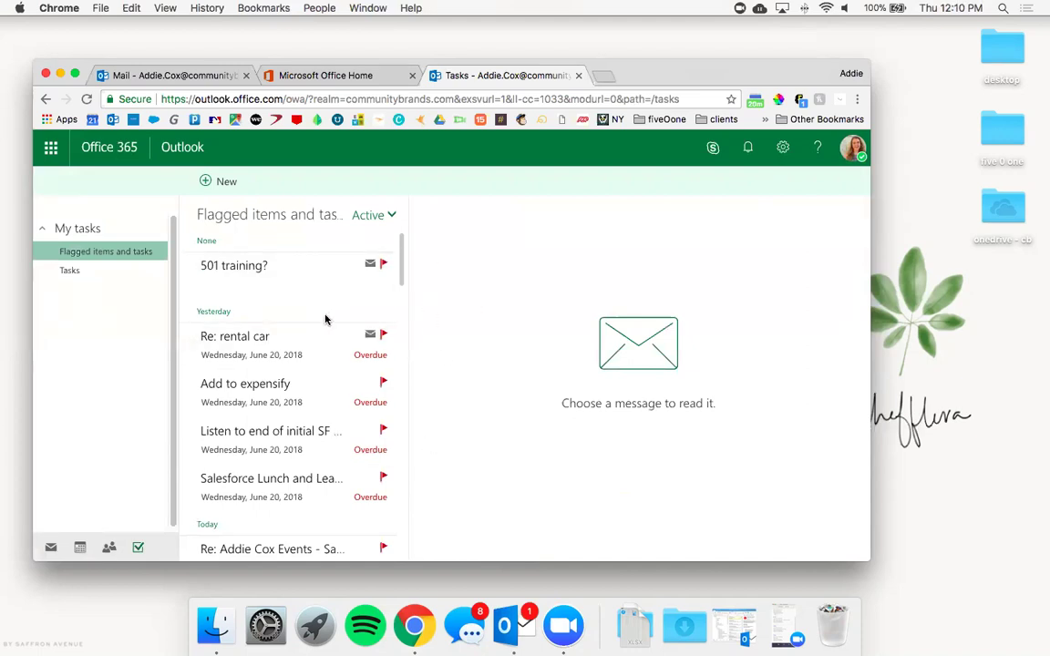
{"action": "left_click", "coordinate": [50, 547]}
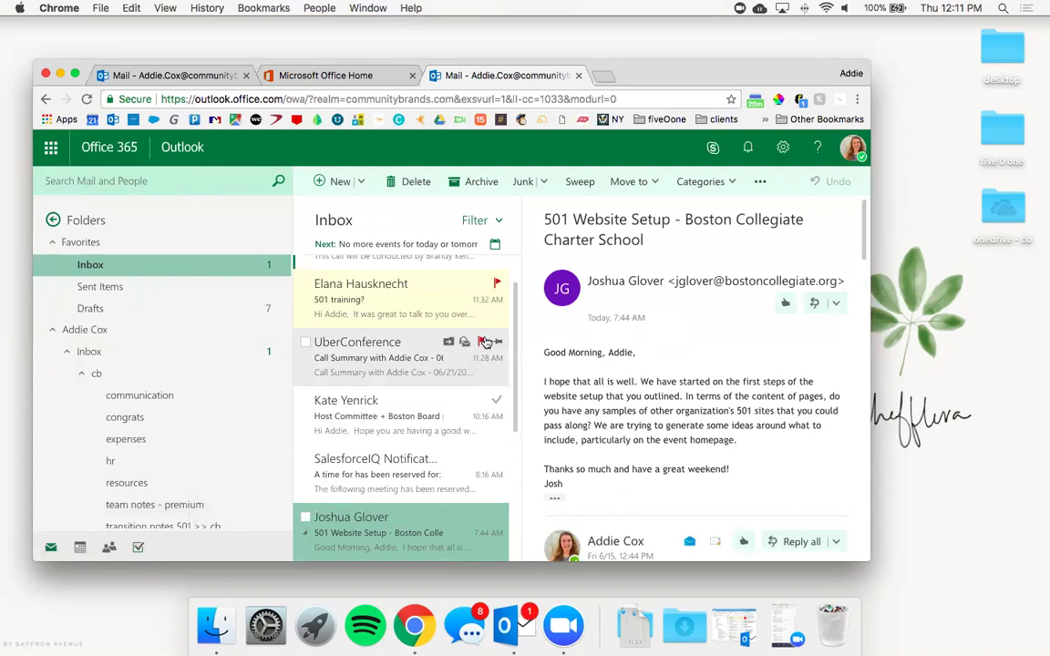
- Flag the UberConference message, locate it under Today in Flagged items and tasks, and return to the Inbox
{"action": "left_click", "coordinate": [483, 342]}
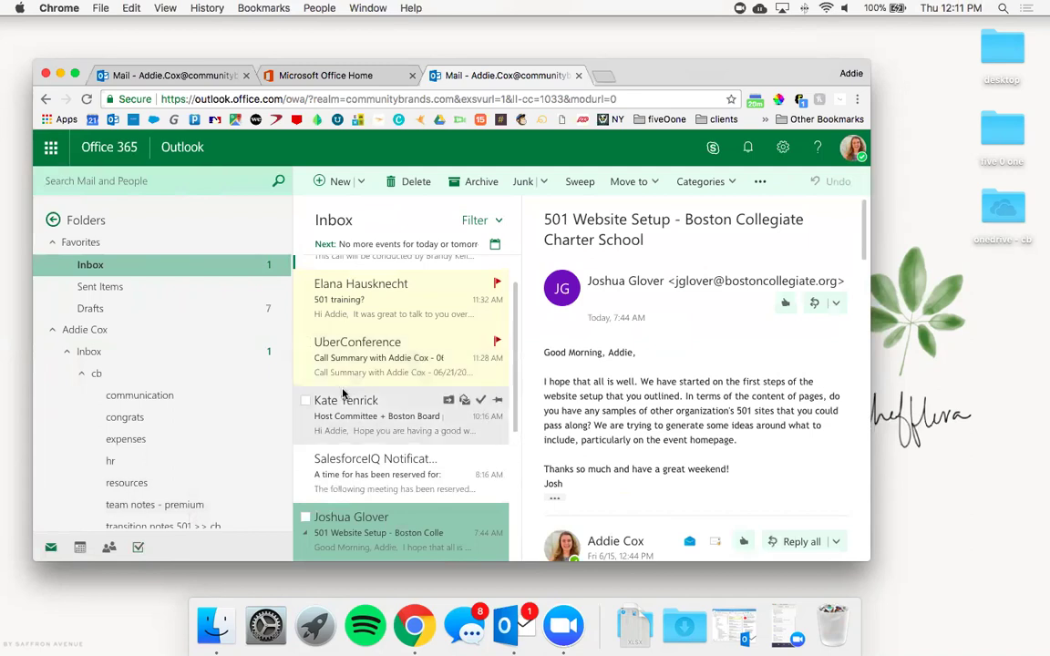
{"action": "left_click", "coordinate": [138, 547]}
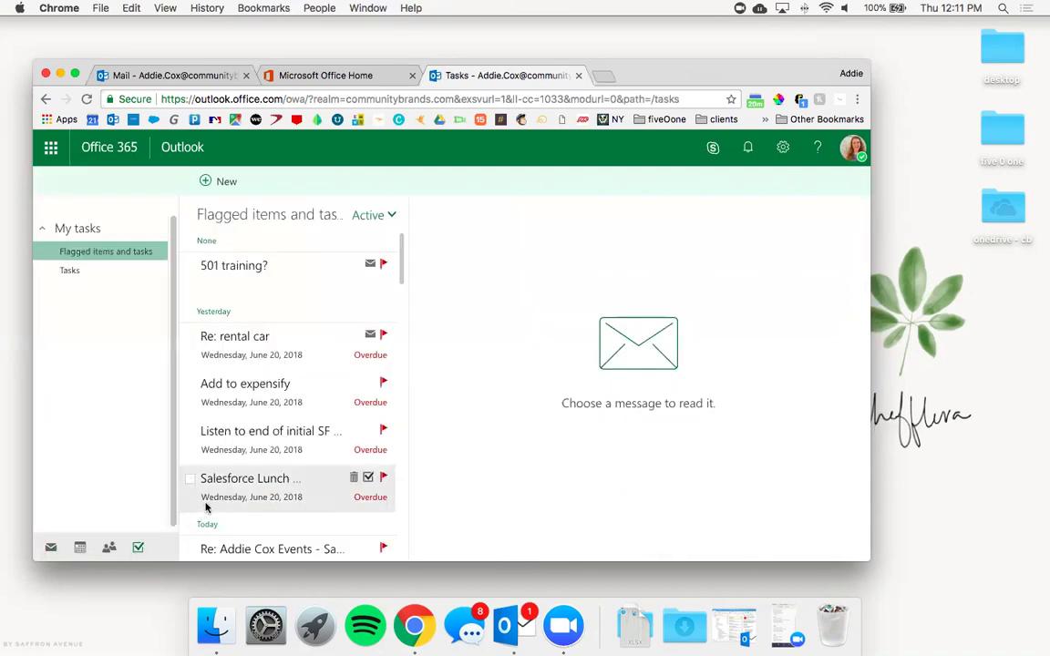
{"action": "scroll", "coordinate": [297, 421], "scroll_direction": "down", "scroll_amount": 5}
{"action": "scroll", "coordinate": [298, 420], "scroll_direction": "down", "scroll_amount": 2}
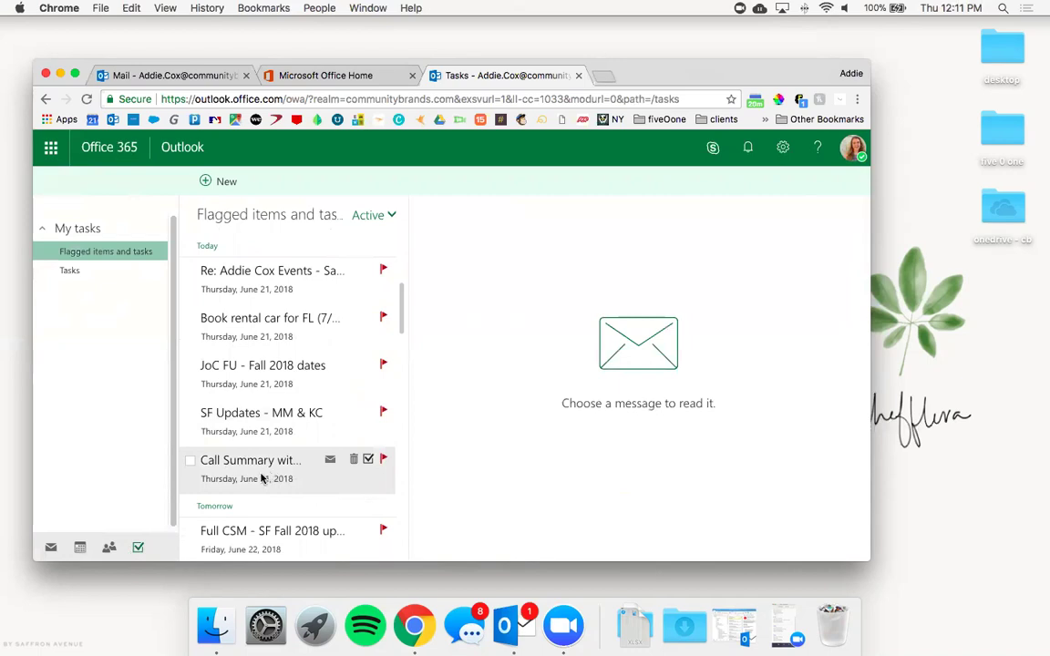
{"action": "left_click", "coordinate": [51, 547]}
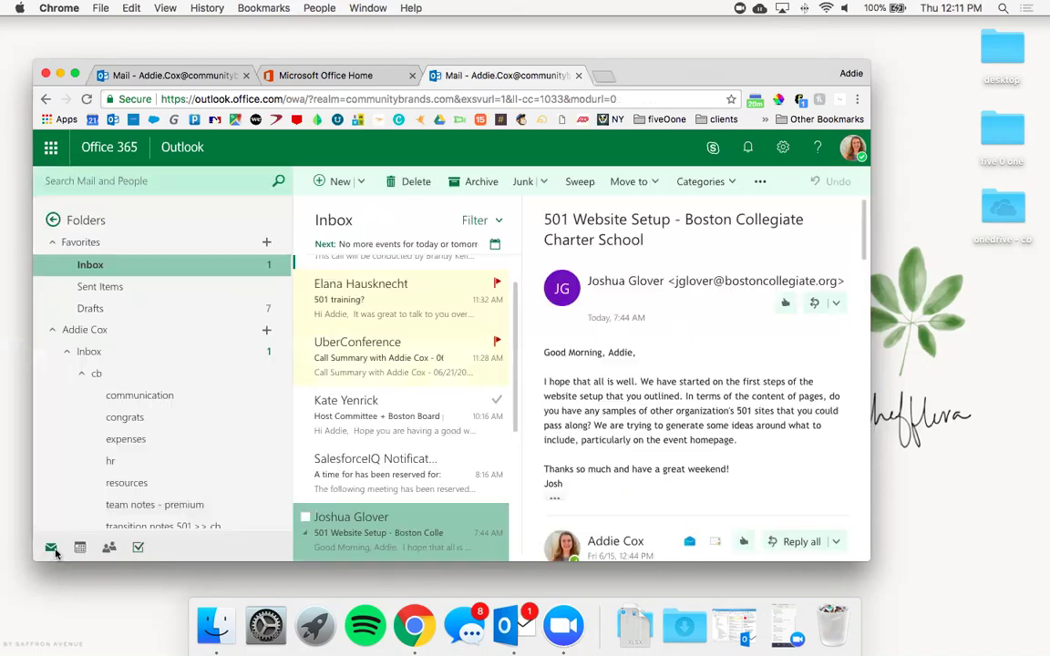
- Mark the flagged UberConference message as complete, and pin and unpin its conversation
{"action": "left_click", "coordinate": [500, 347]}
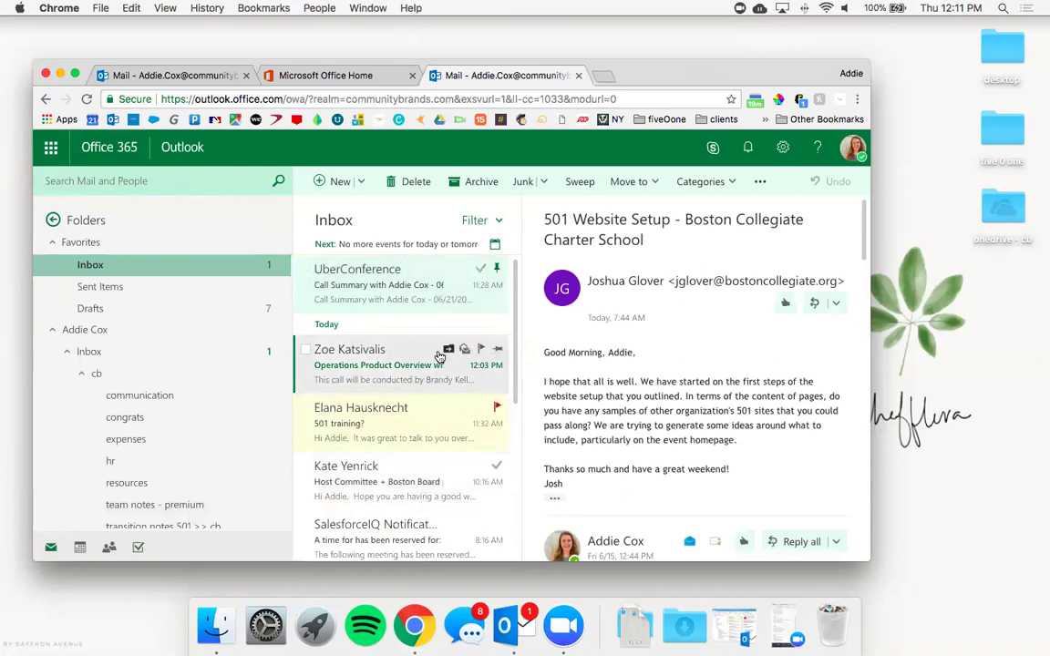
{"action": "left_click", "coordinate": [498, 271]}
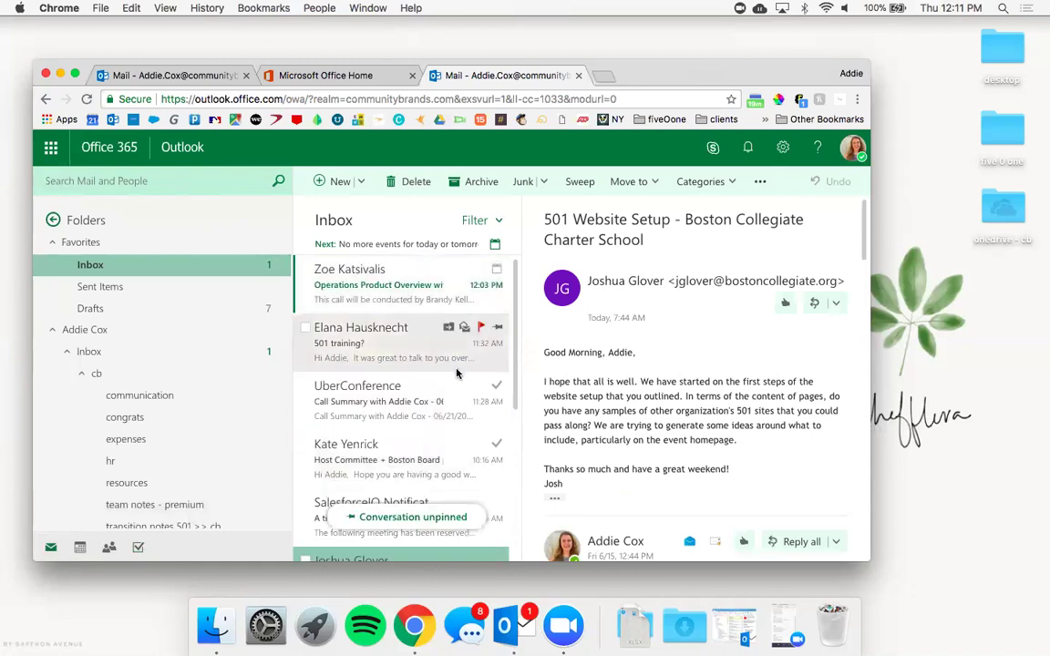
- Filter the Inbox to unread messages and clear the filter
{"action": "left_click", "coordinate": [485, 223]}
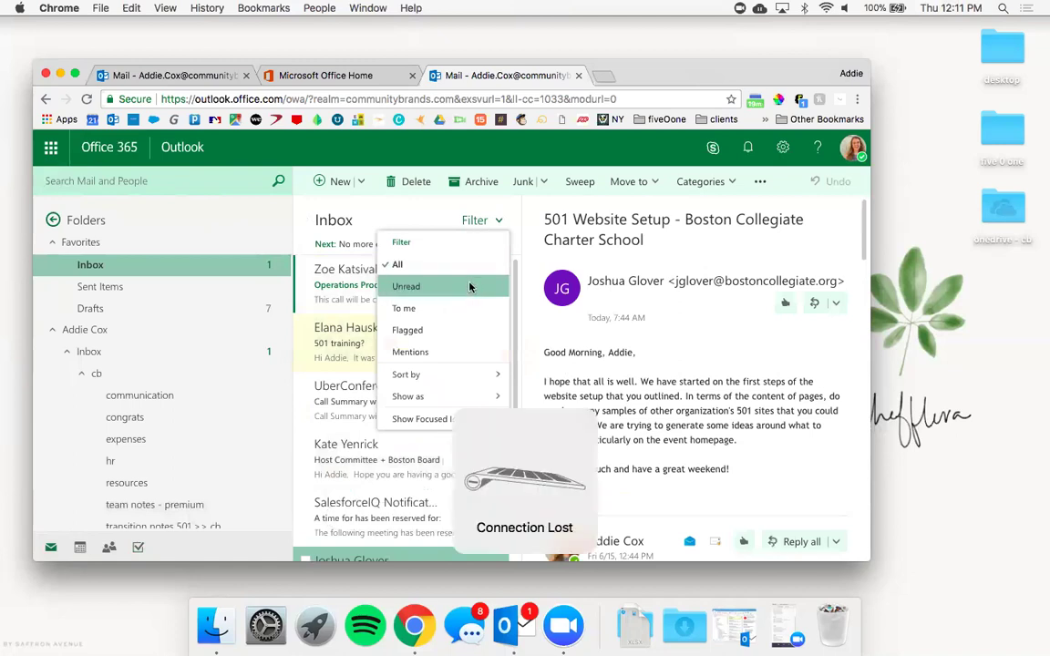
{"action": "left_click", "coordinate": [471, 287]}
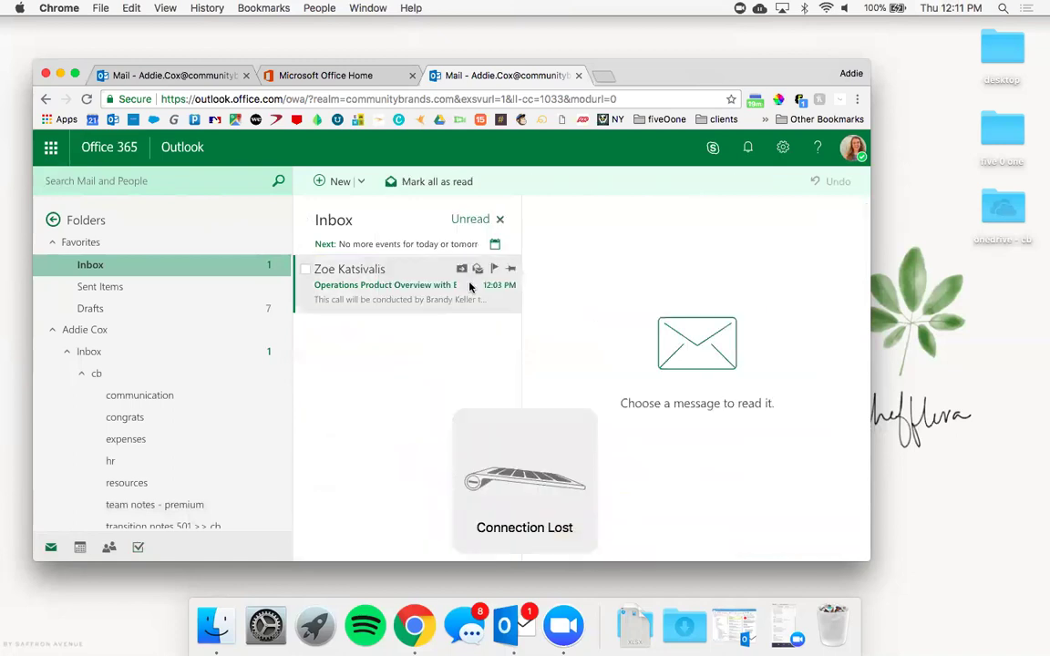
{"action": "left_click", "coordinate": [501, 222]}
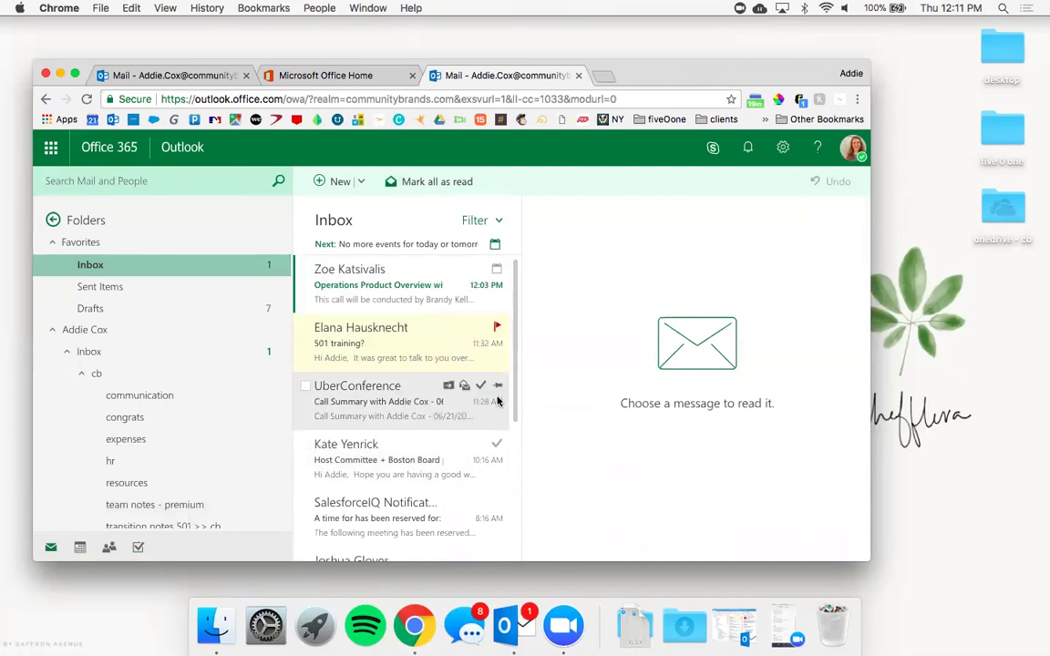
- Look over the Inbox filter options and check the upcoming calendar events
{"action": "left_click", "coordinate": [464, 223]}
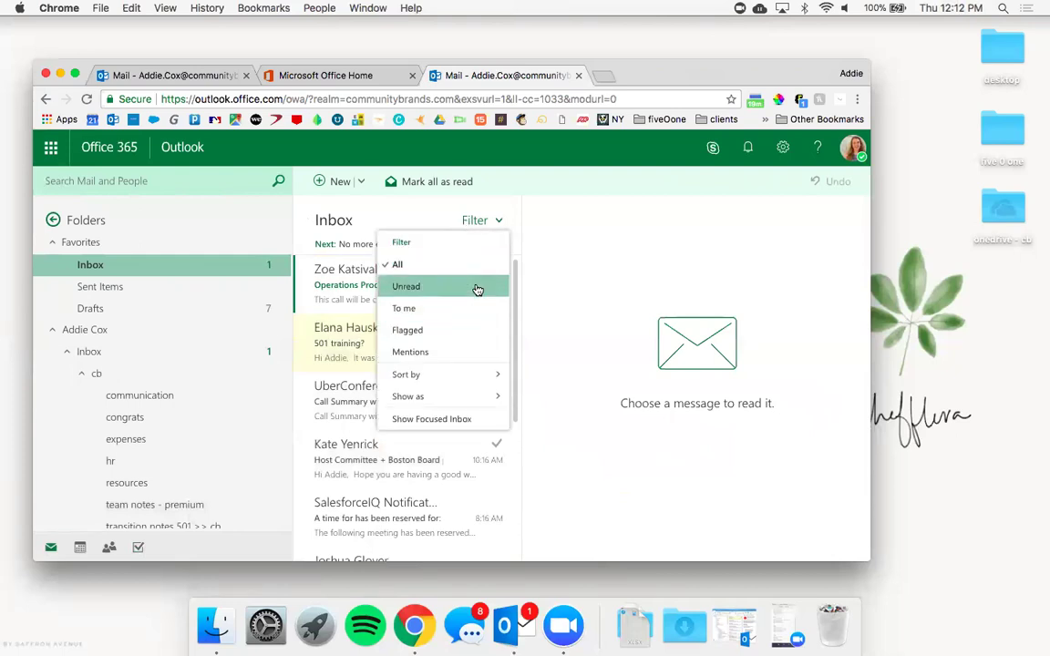
{"action": "left_click", "coordinate": [598, 310]}
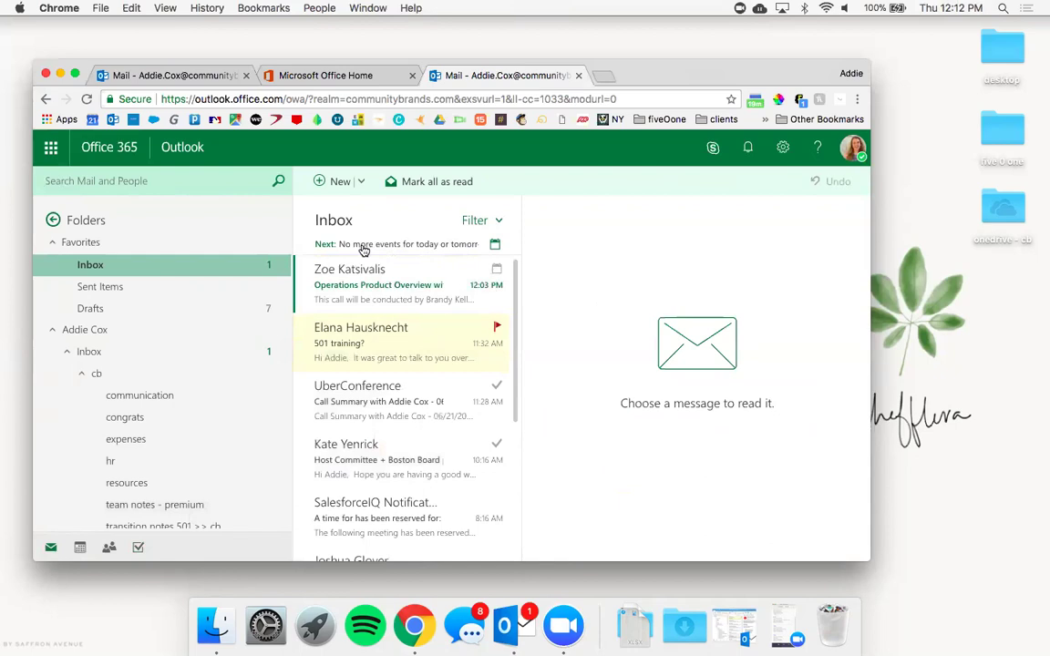
{"action": "left_click", "coordinate": [497, 249]}
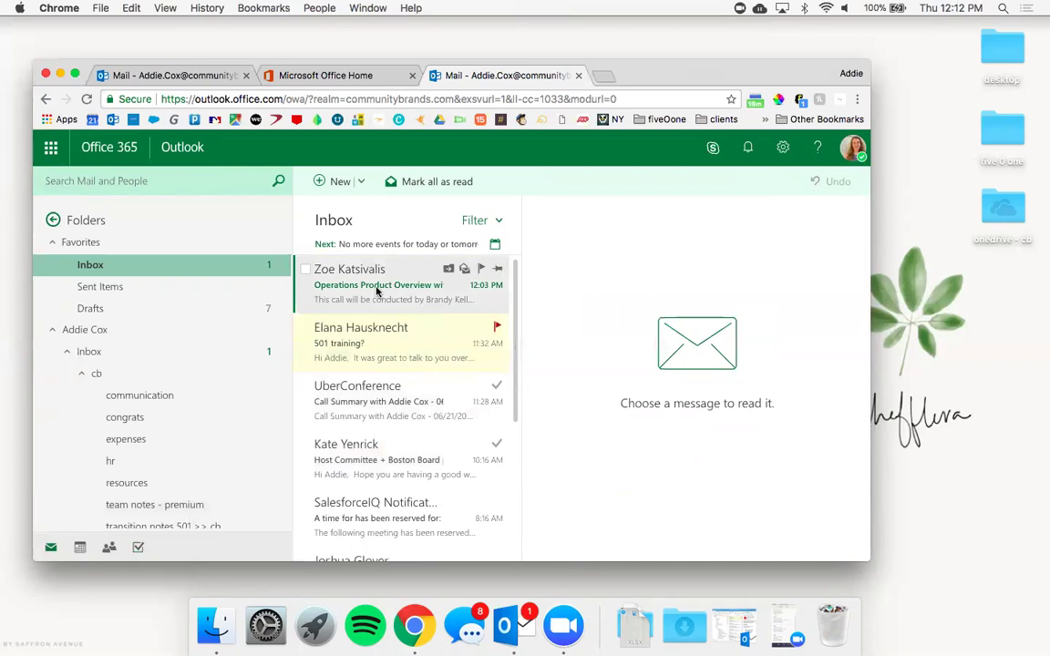
- Open the "501 training?" message and view its related records and tasks in Salesforce Inbox
{"action": "left_click", "coordinate": [383, 347]}
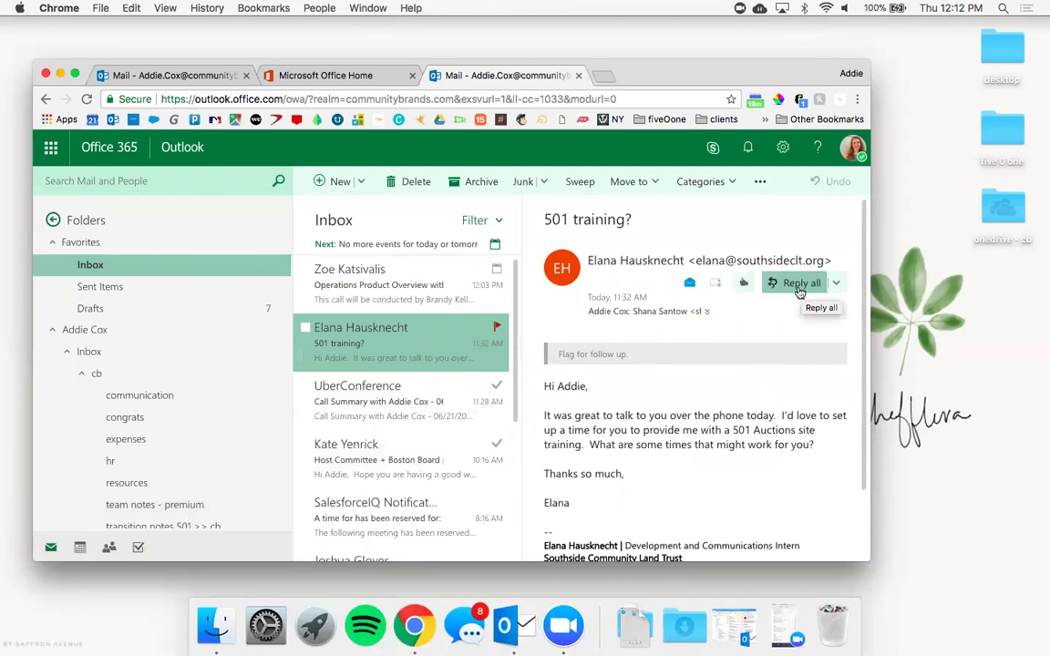
{"action": "left_click", "coordinate": [688, 286]}
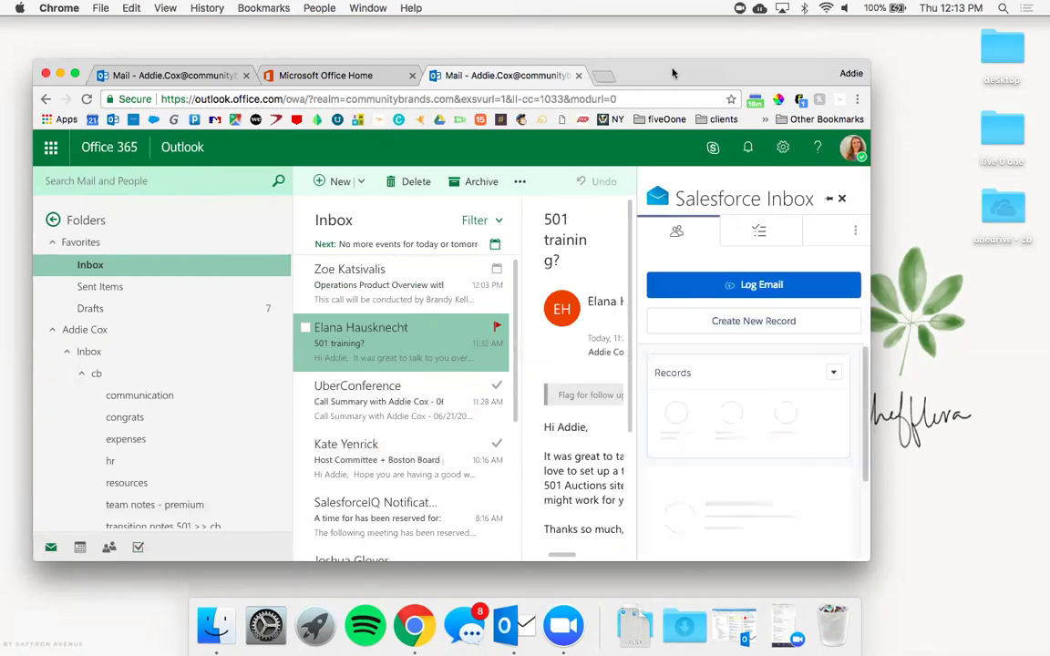
{"action": "left_click_drag", "start_coordinate": [673, 73], "coordinate": [668, 59]}
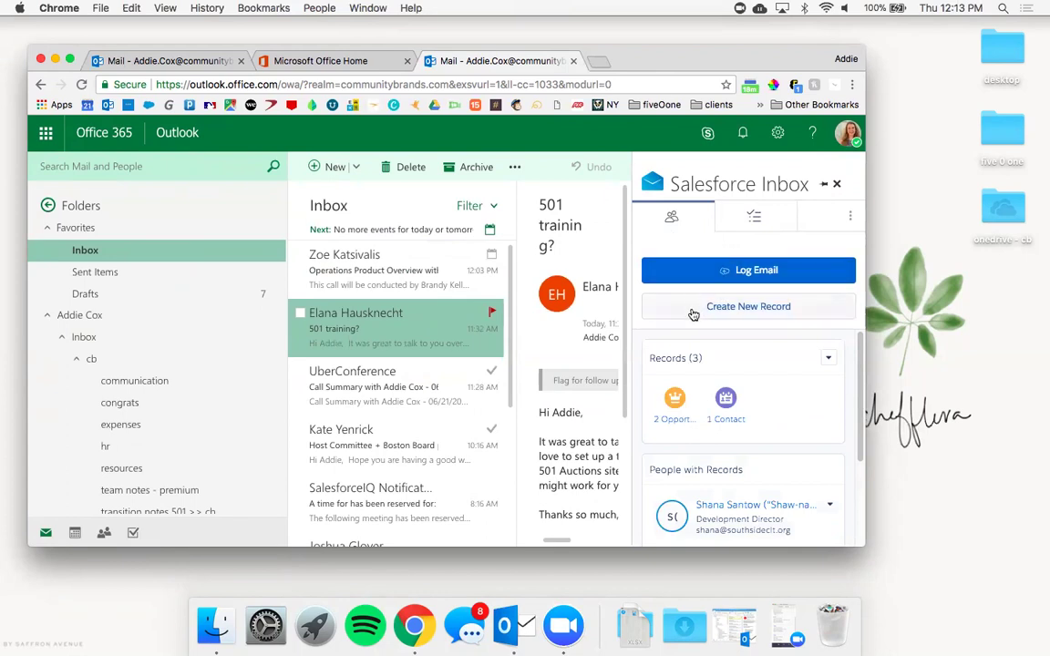
{"action": "left_click", "coordinate": [751, 219]}
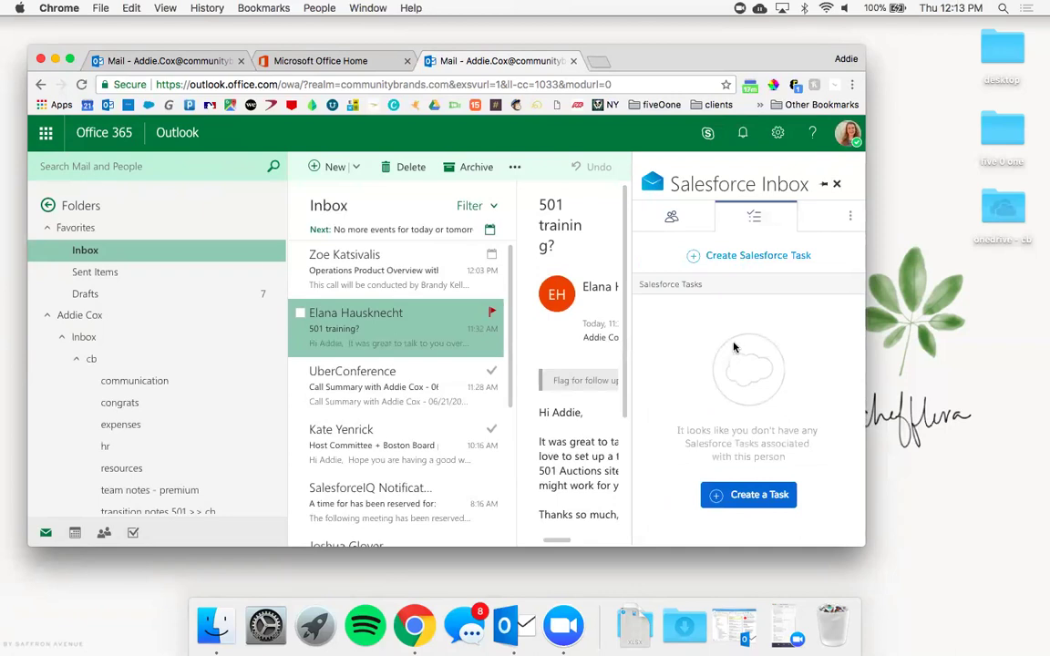
{"action": "left_click", "coordinate": [837, 185]}
- Start a reply to all recipients of the "501 training?" message and view the Send Later scheduling options in Salesforce Inbox
{"action": "left_click", "coordinate": [795, 269]}
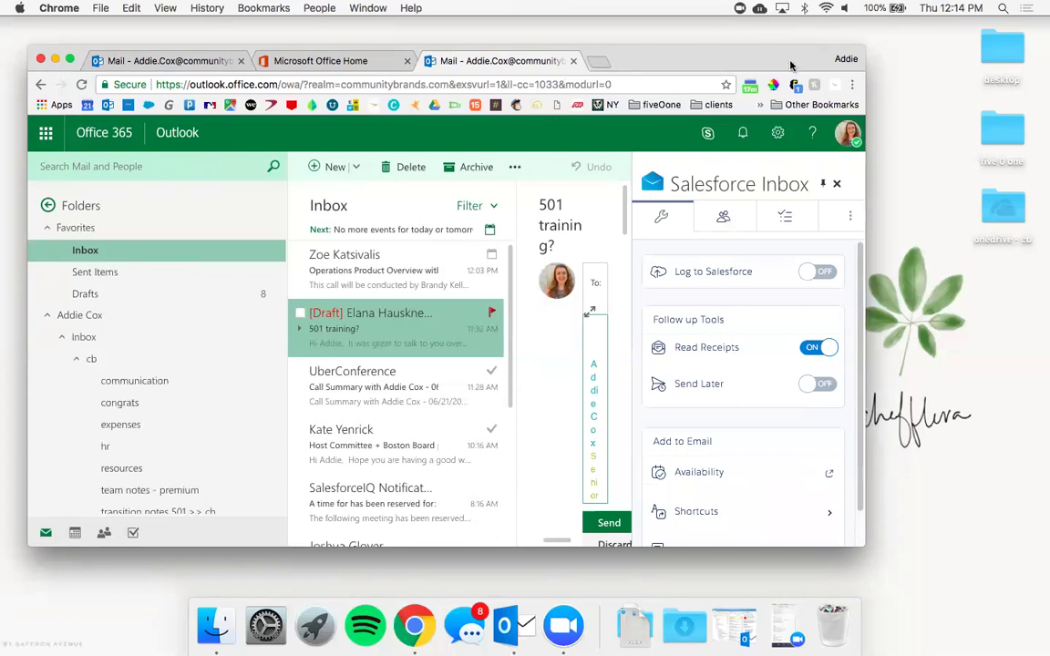
{"action": "left_click_drag", "start_coordinate": [791, 66], "coordinate": [804, 62]}
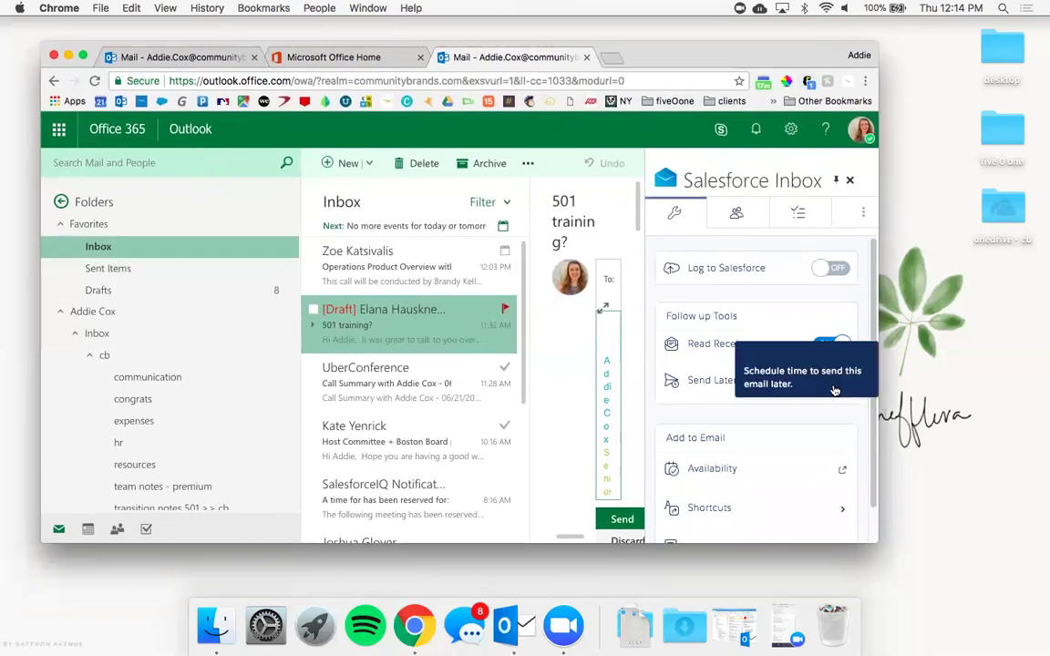
{"action": "left_click", "coordinate": [834, 381]}
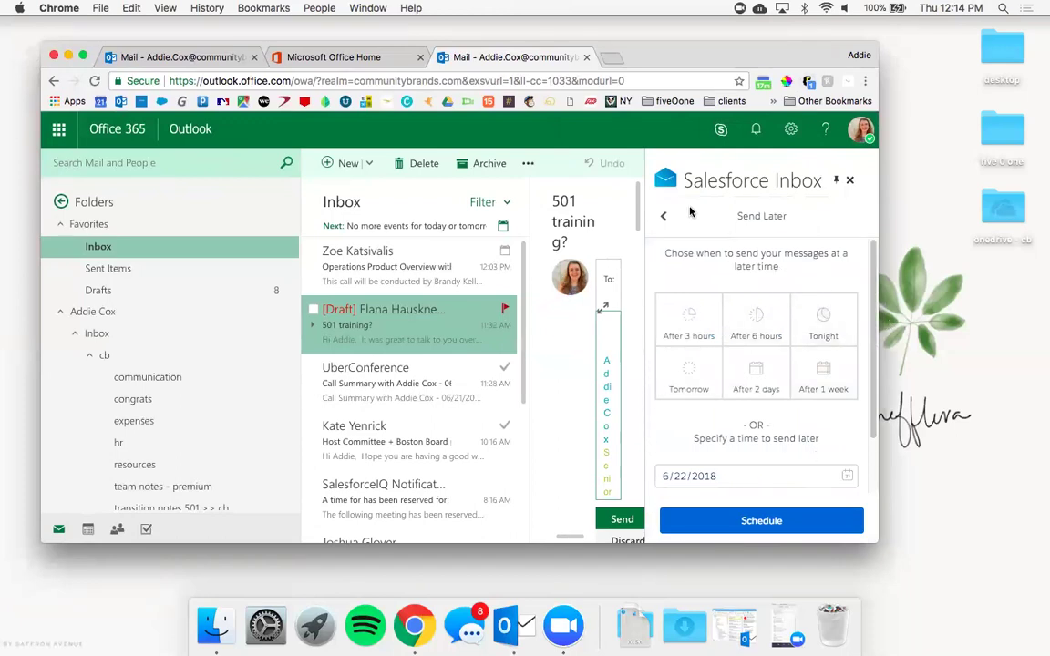
{"action": "left_click", "coordinate": [662, 222]}
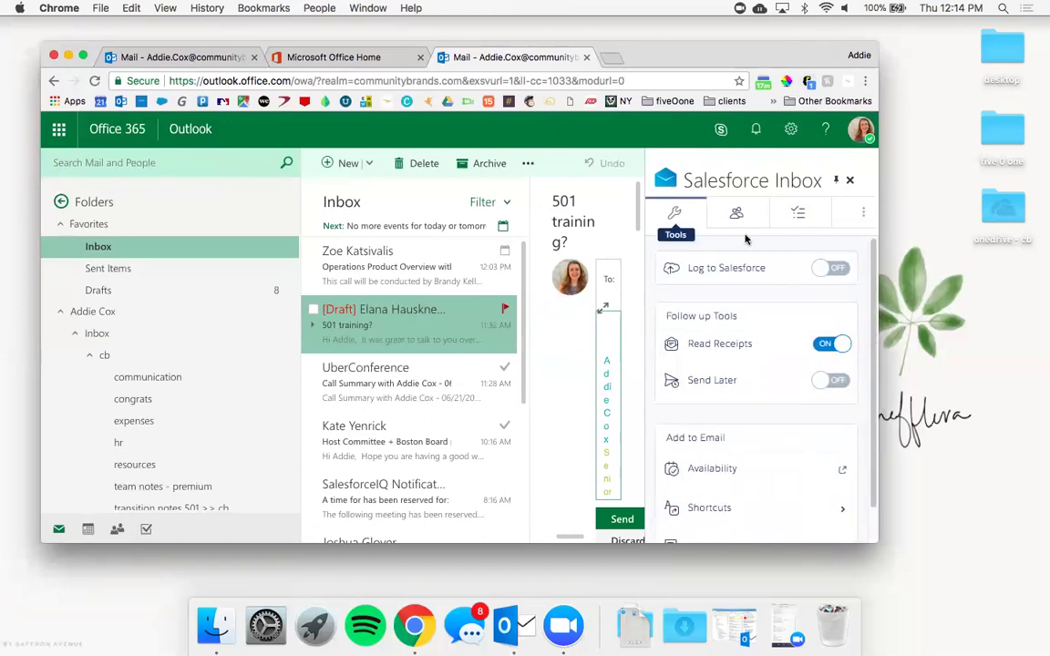
- Open Insert Availability for the reply and apply the saved 30-minute Kickoff Call meeting details
{"action": "scroll", "coordinate": [873, 310], "scroll_direction": "down", "scroll_amount": 2}
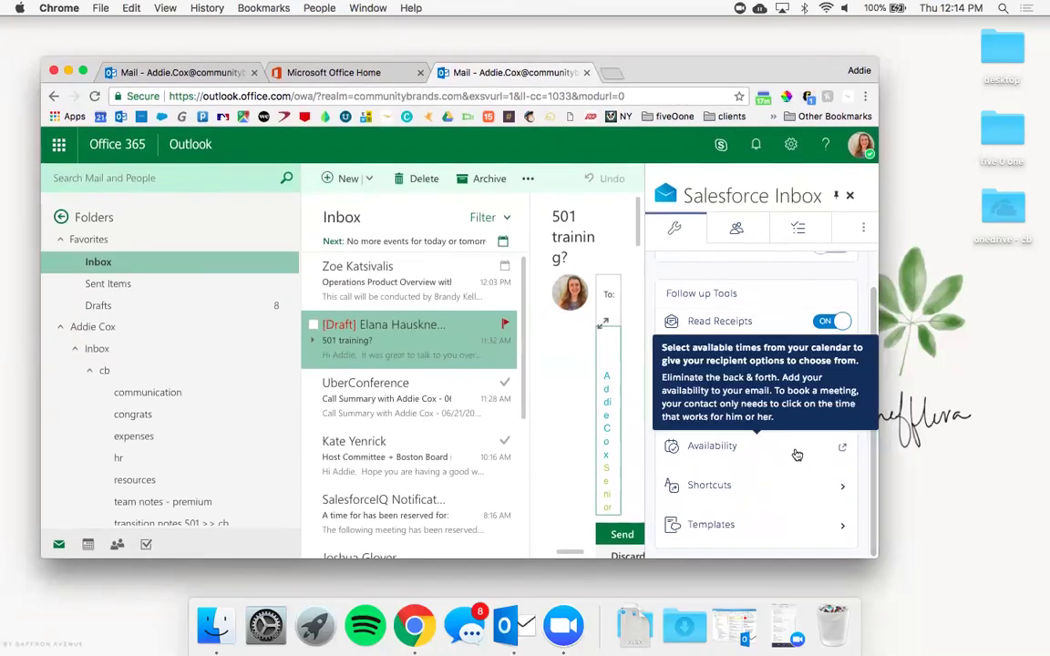
{"action": "left_click", "coordinate": [799, 449]}
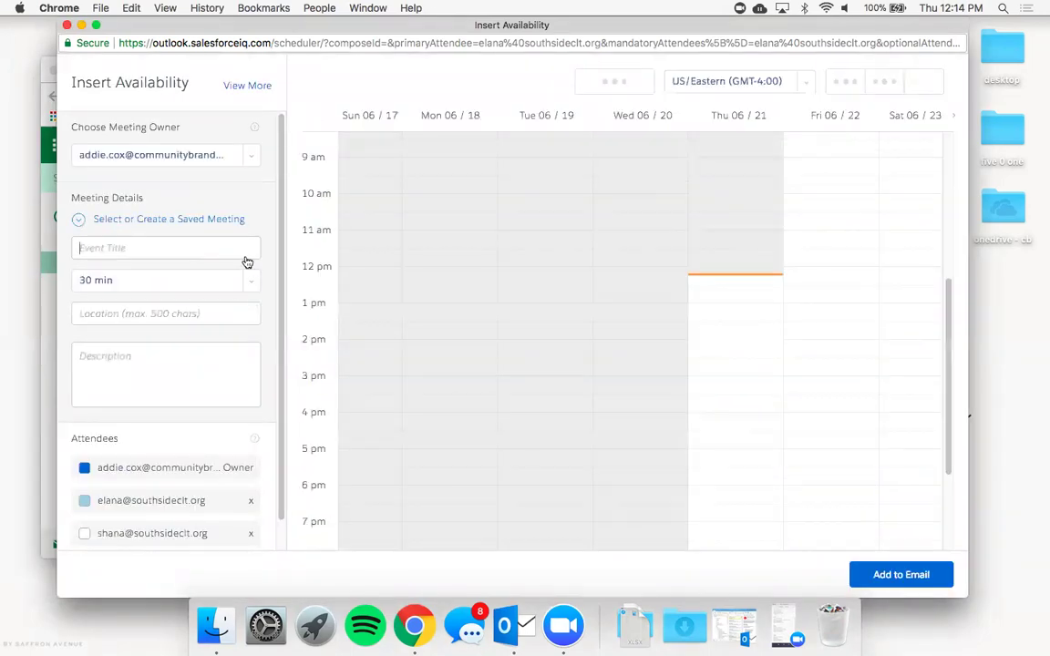
{"action": "left_click", "coordinate": [212, 220]}
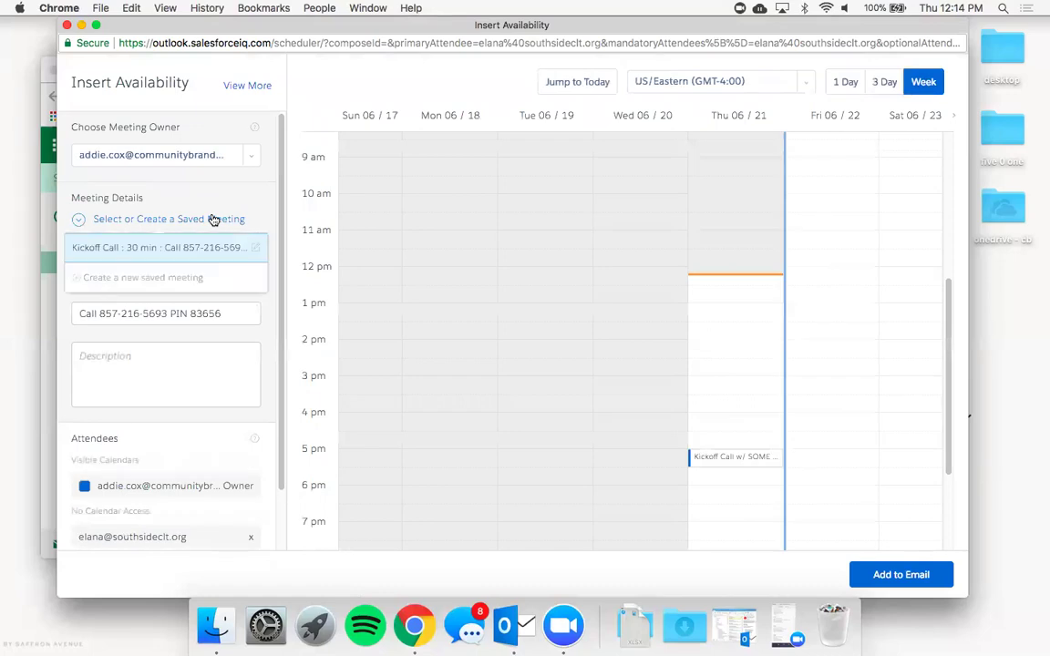
{"action": "left_click", "coordinate": [159, 263]}
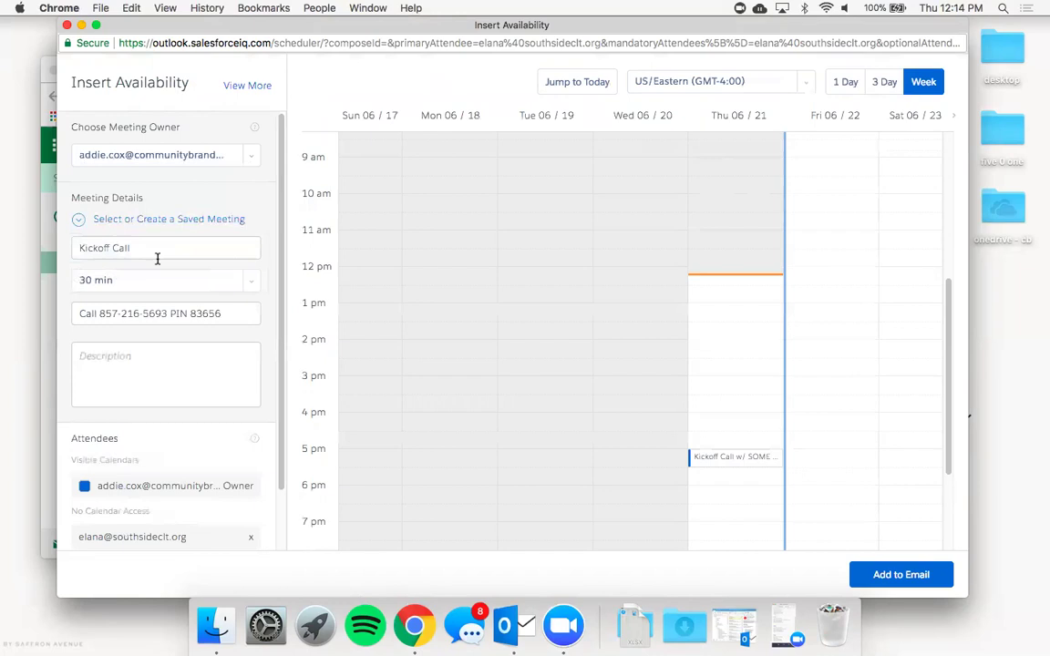
{"action": "left_click_drag", "start_coordinate": [223, 313], "coordinate": [82, 312]}
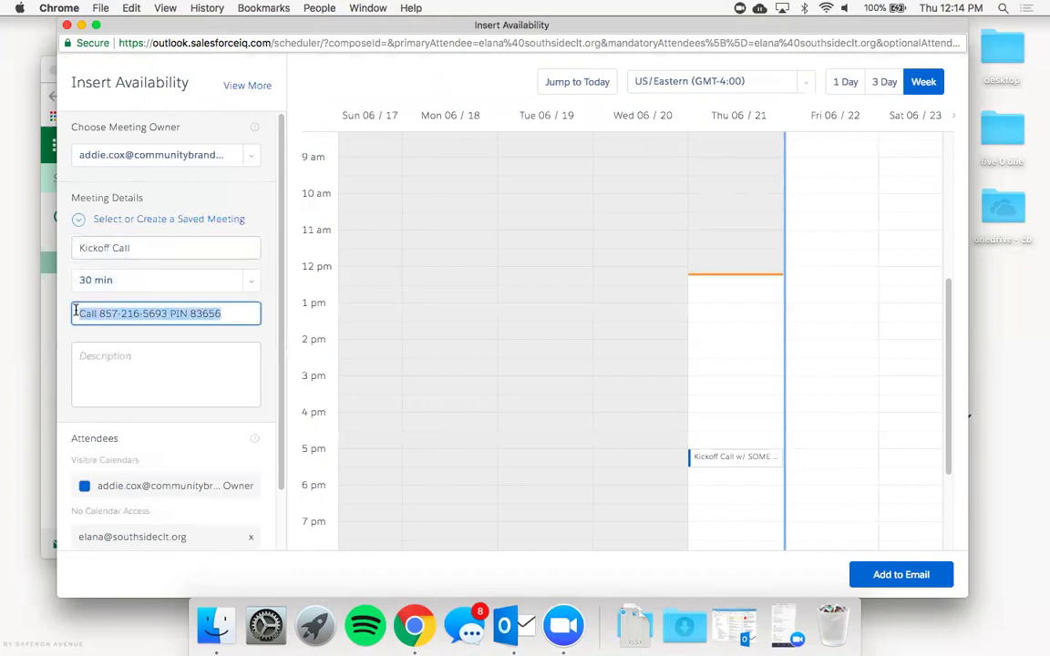
{"action": "left_click", "coordinate": [71, 335]}
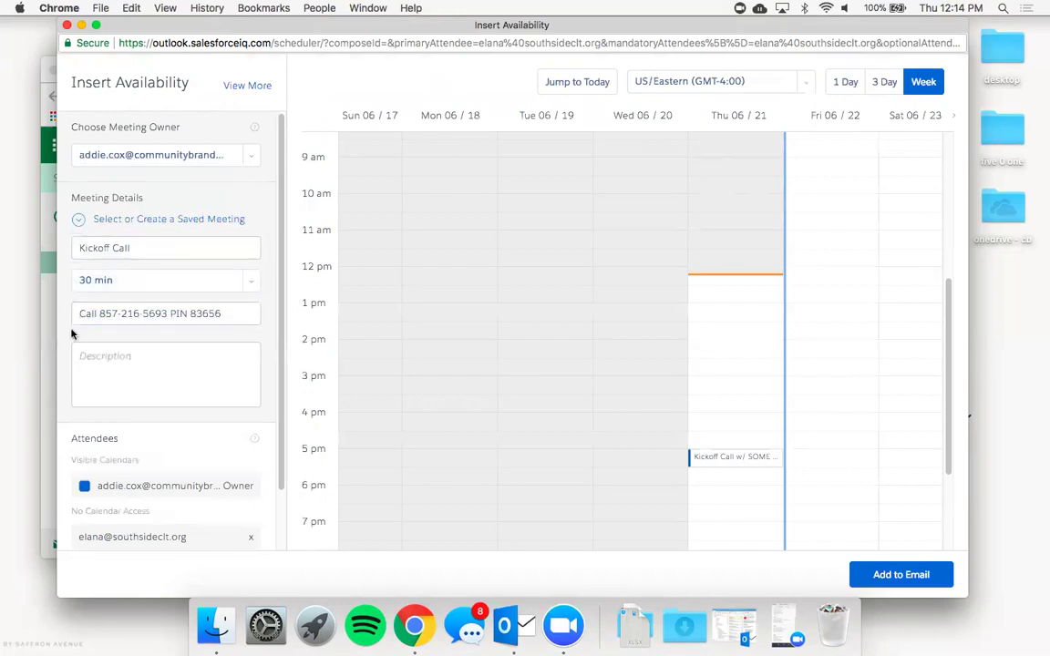
- Offer four consecutive 30-minute time slots from 3:00 to 5:00 pm on Thursday 06/21
{"action": "left_click", "coordinate": [750, 388]}
{"action": "left_click", "coordinate": [739, 403]}
{"action": "left_click", "coordinate": [734, 421]}
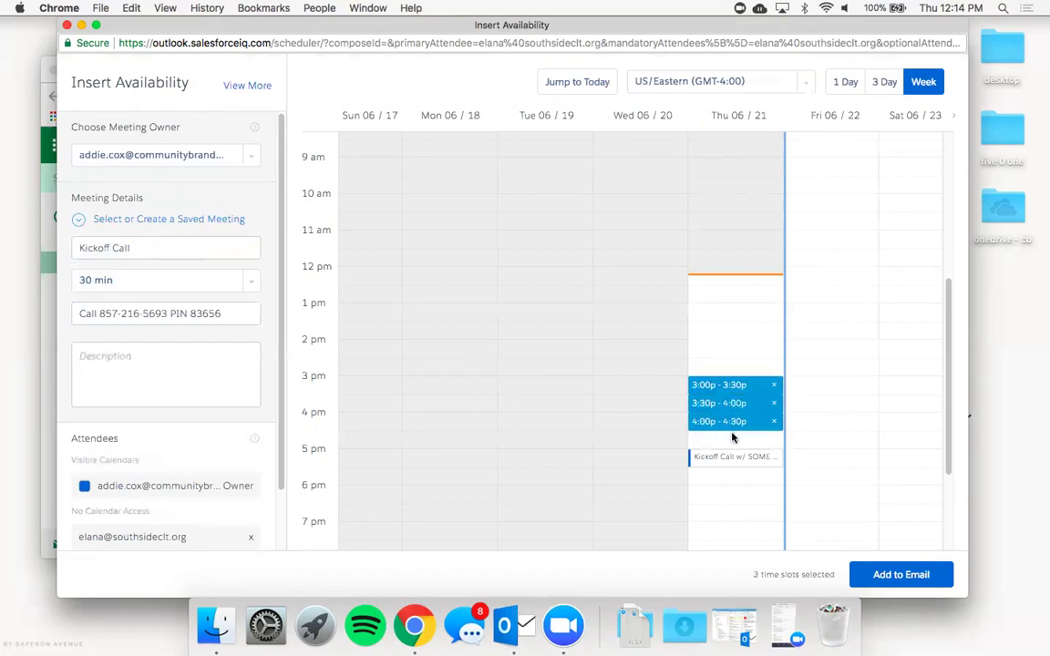
{"action": "left_click", "coordinate": [732, 439]}
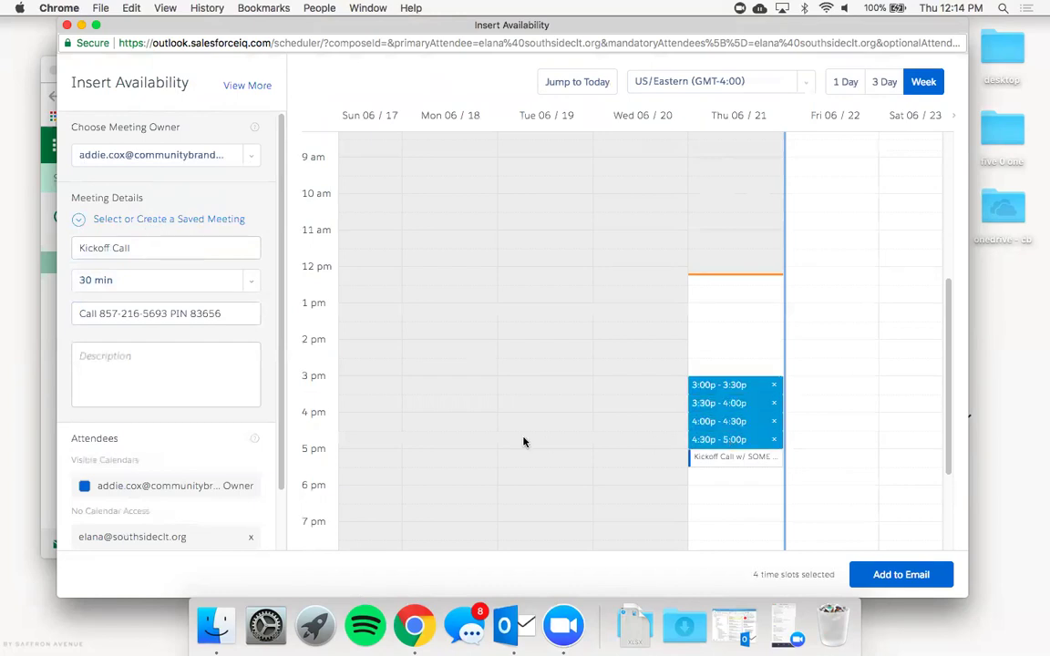
- Insert the four selected Kickoff Call time slots into the reply and narrow the folder pane to review the availability block
{"action": "left_click", "coordinate": [880, 576]}
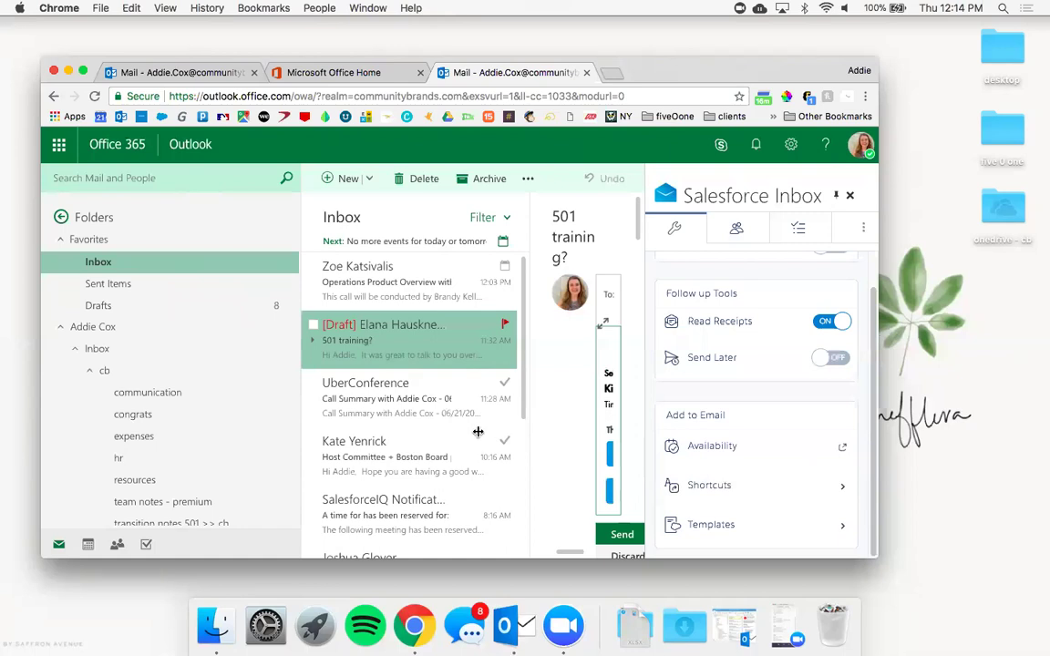
{"action": "left_click_drag", "start_coordinate": [299, 420], "coordinate": [168, 411]}
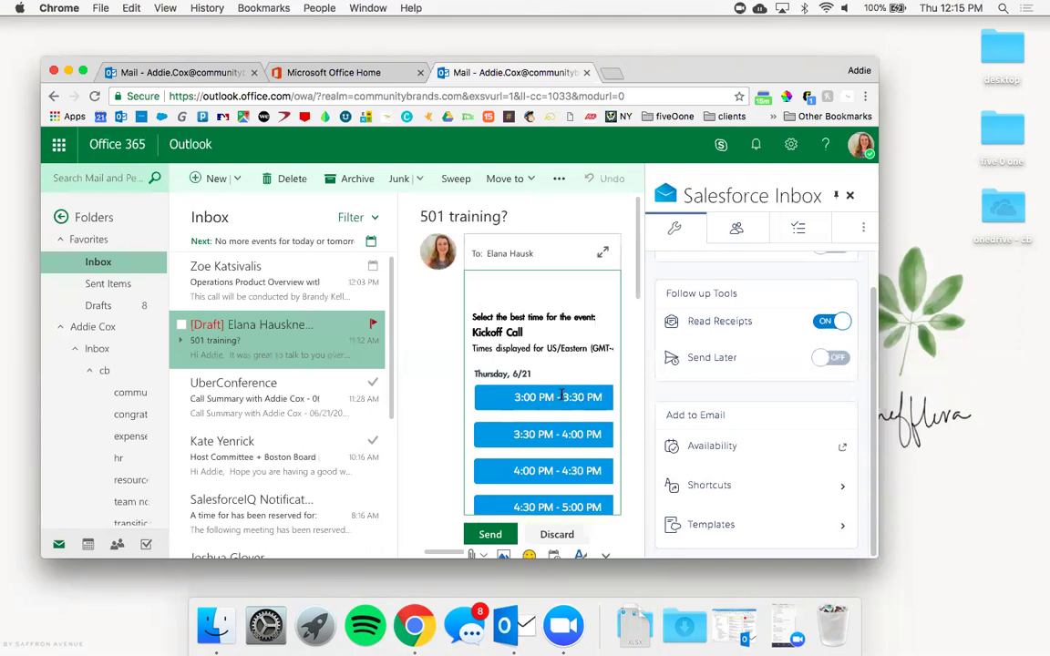
{"action": "scroll", "coordinate": [637, 307], "scroll_direction": "down", "scroll_amount": 2}
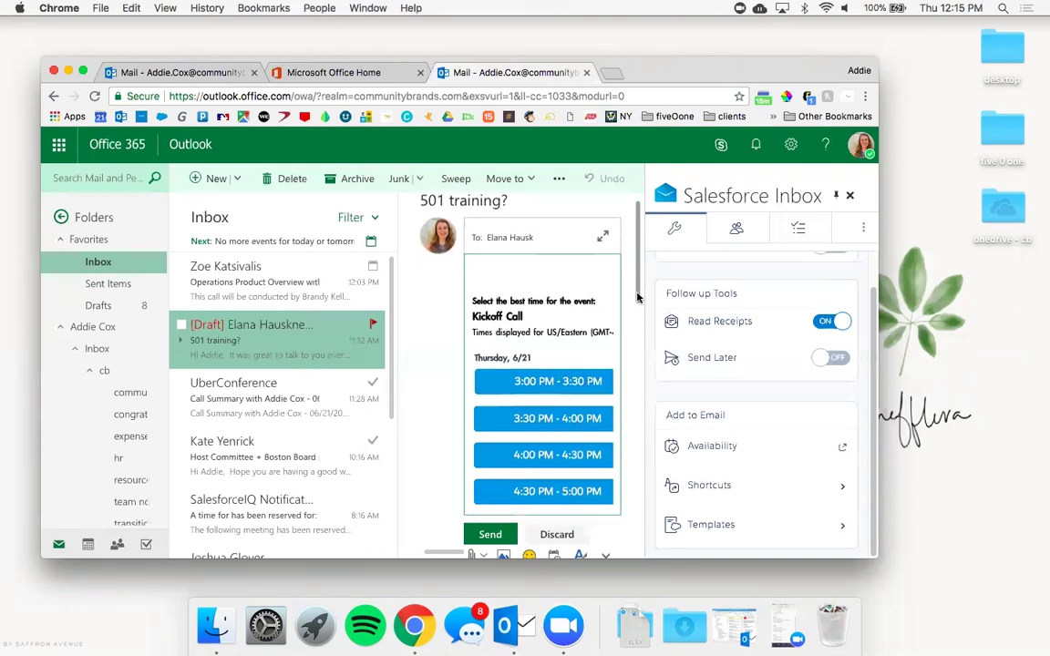
{"action": "left_click_drag", "start_coordinate": [637, 306], "coordinate": [635, 318]}
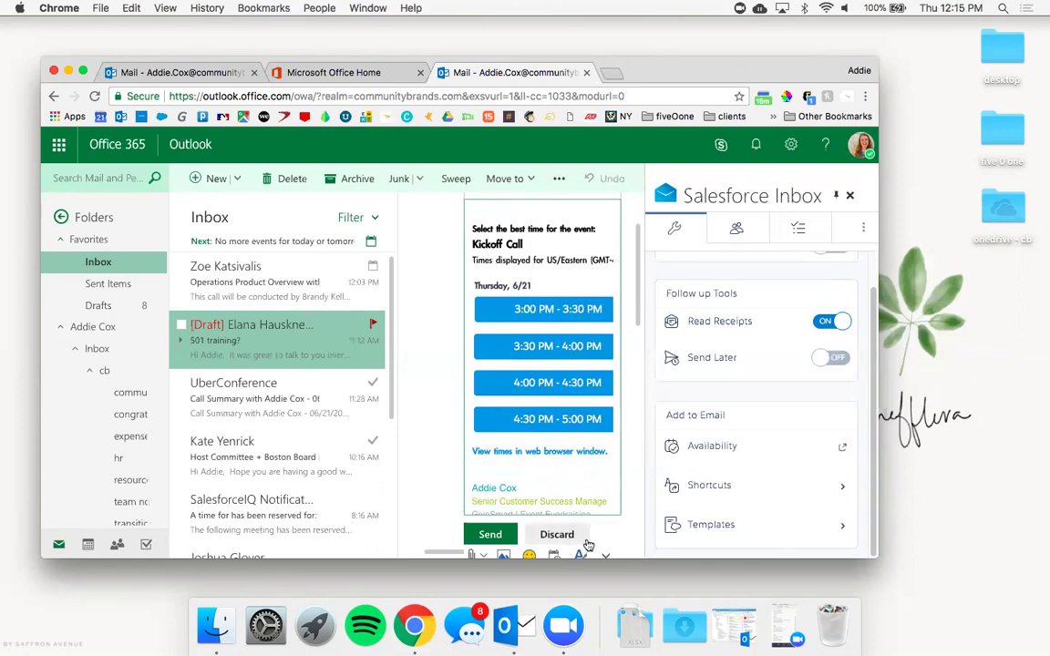
- View the available email shortcuts, then browse the Salesforce templates and look inside the "Lead CSMs, Premium" folder
{"action": "left_click", "coordinate": [789, 488]}
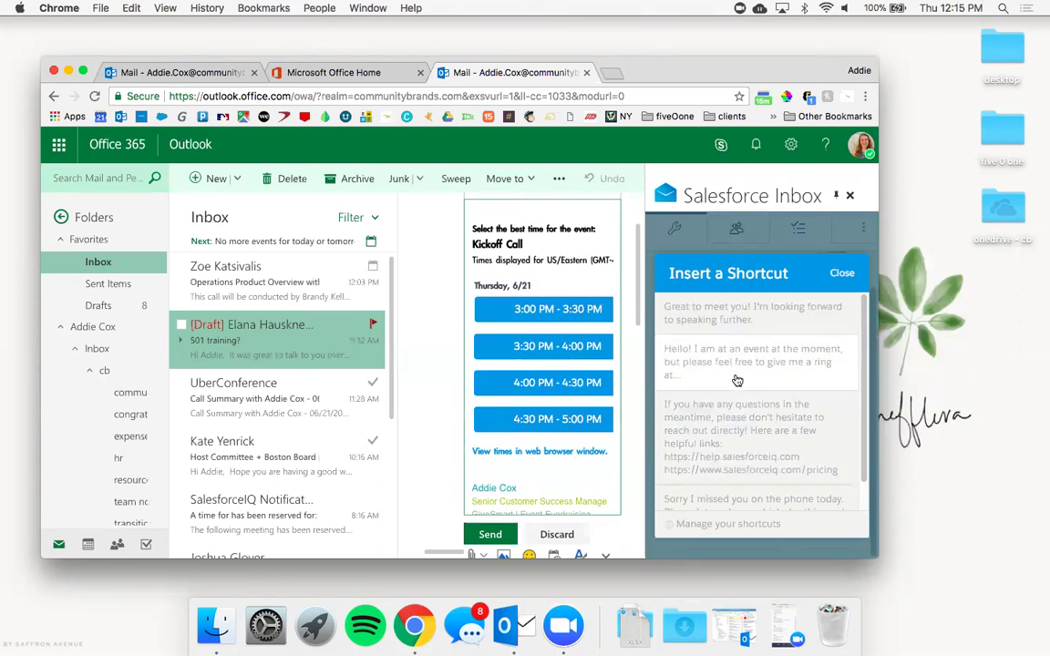
{"action": "left_click", "coordinate": [841, 275]}
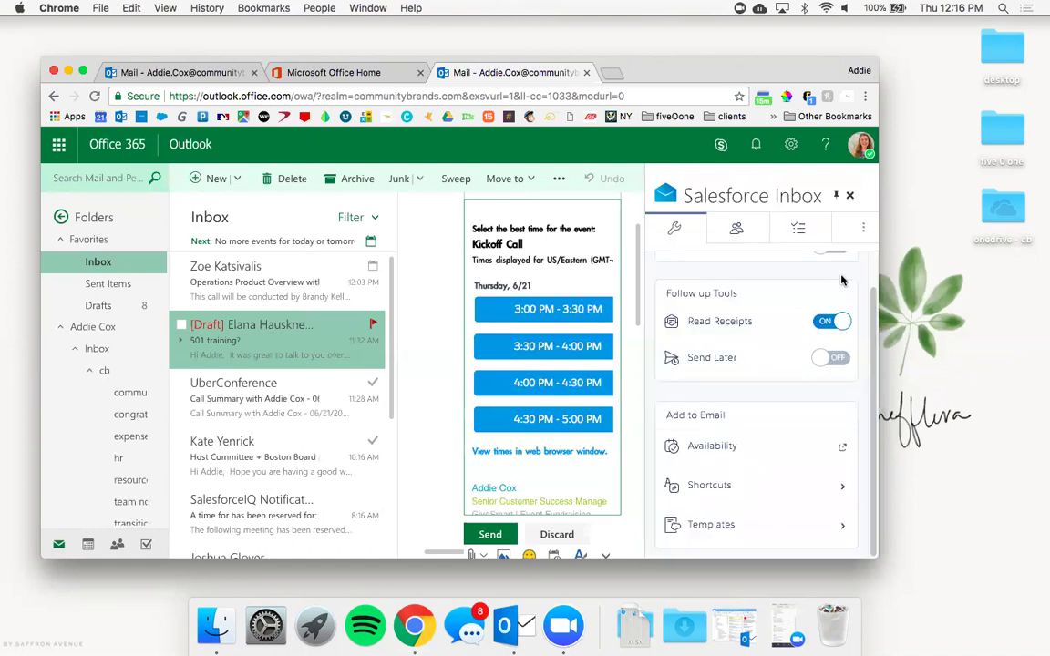
{"action": "left_click", "coordinate": [832, 517]}
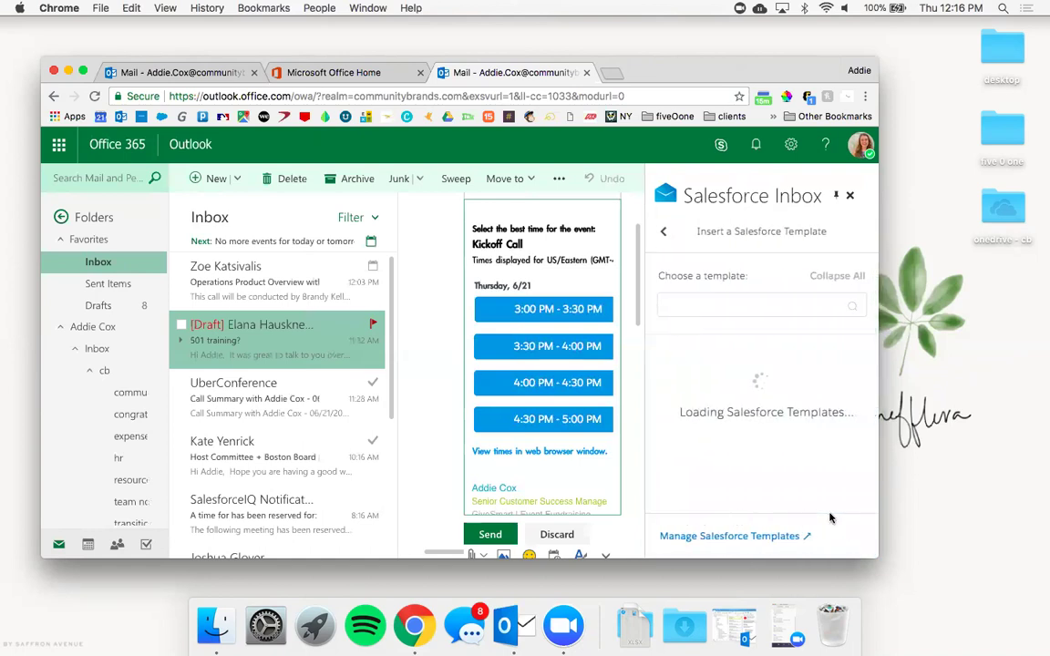
{"action": "left_click_drag", "start_coordinate": [872, 358], "coordinate": [825, 504]}
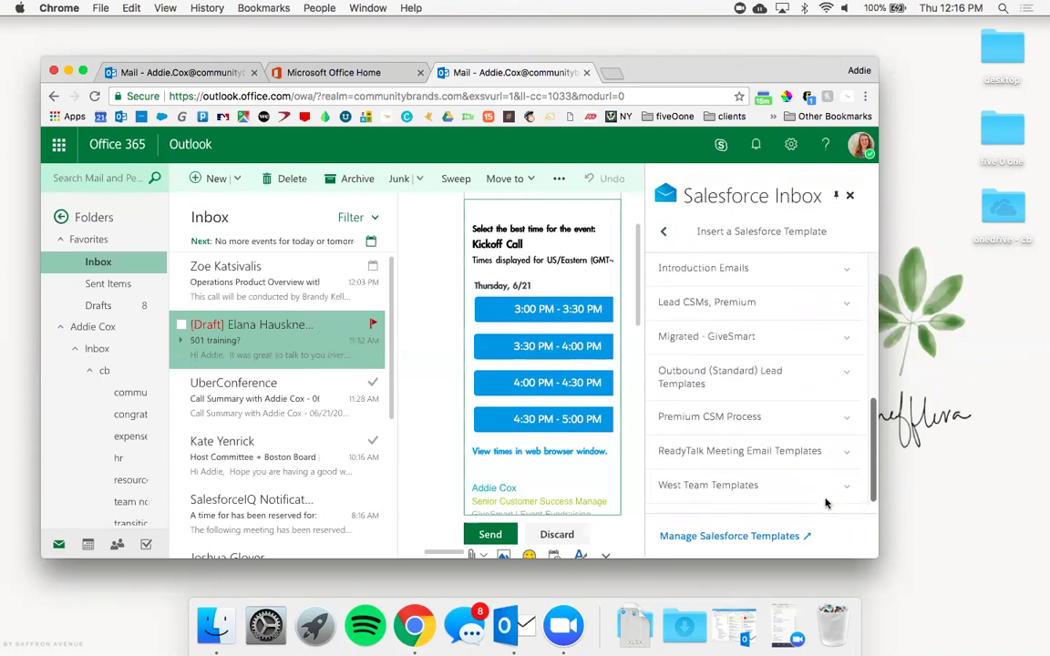
{"action": "left_click", "coordinate": [773, 309]}
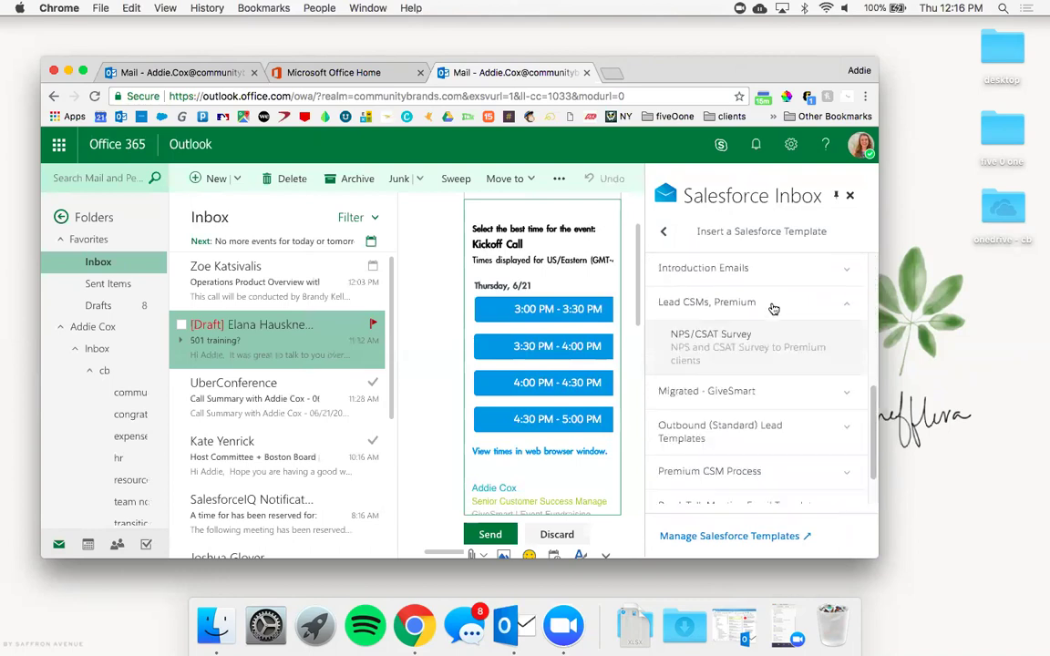
{"action": "left_click", "coordinate": [773, 309]}
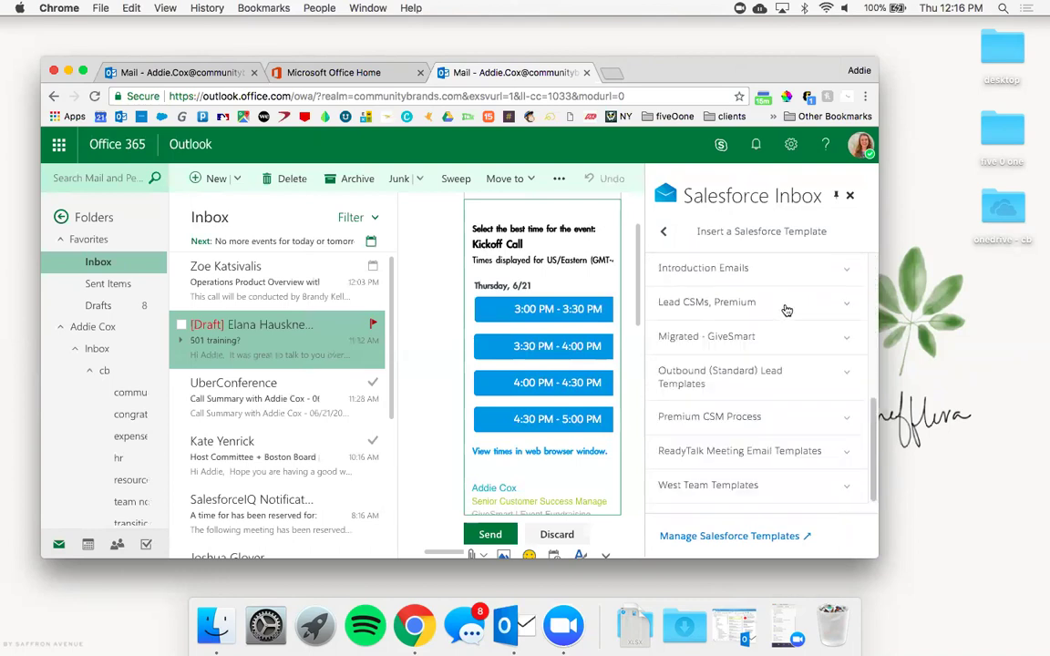
- Preview the "1. Schedule Kickoff Call" template from Premium CSM Process for the Boston Senior Home Care deal, and return to the tools without placing it
{"action": "left_click", "coordinate": [758, 412]}
{"action": "scroll", "coordinate": [821, 428], "scroll_direction": "down", "scroll_amount": 2}
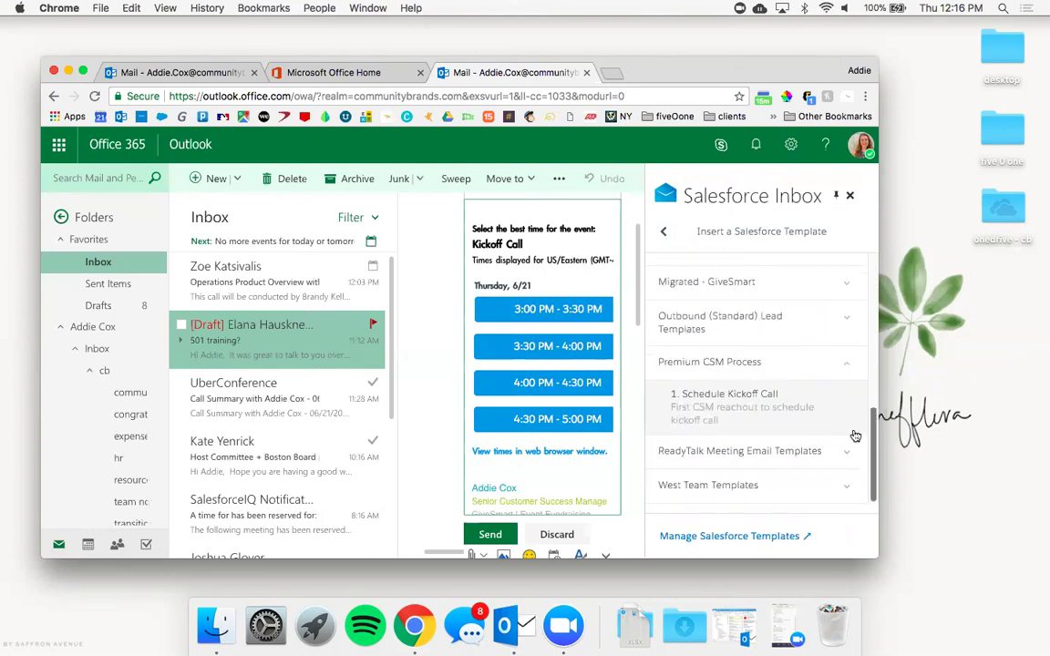
{"action": "left_click", "coordinate": [707, 427]}
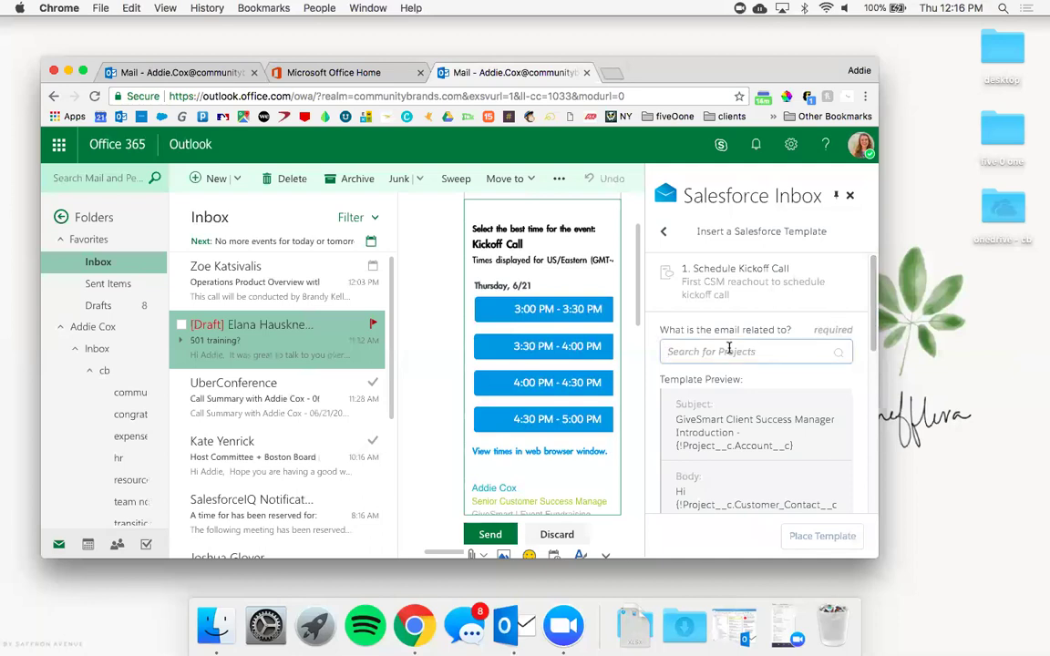
{"action": "type", "text": "boston "}
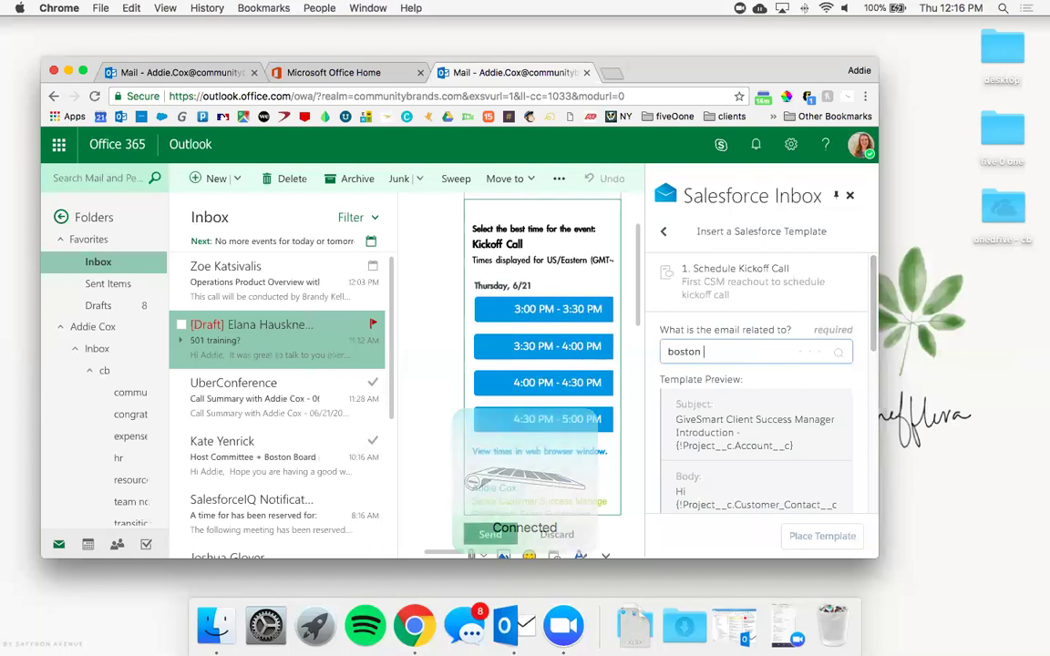
{"action": "type", "text": "senior home care"}
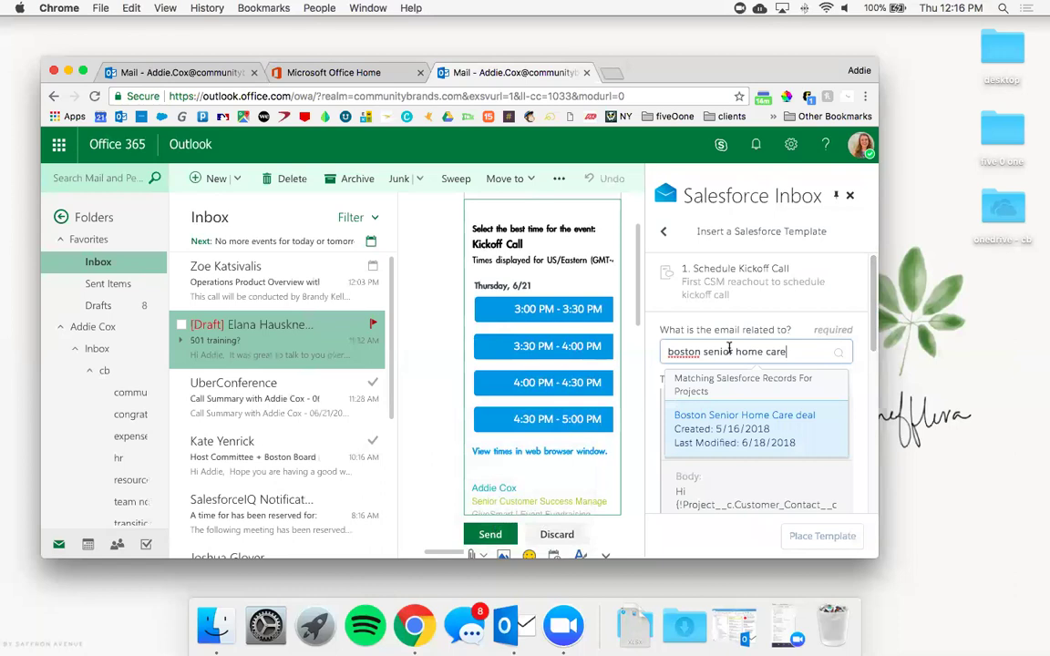
{"action": "left_click", "coordinate": [744, 426]}
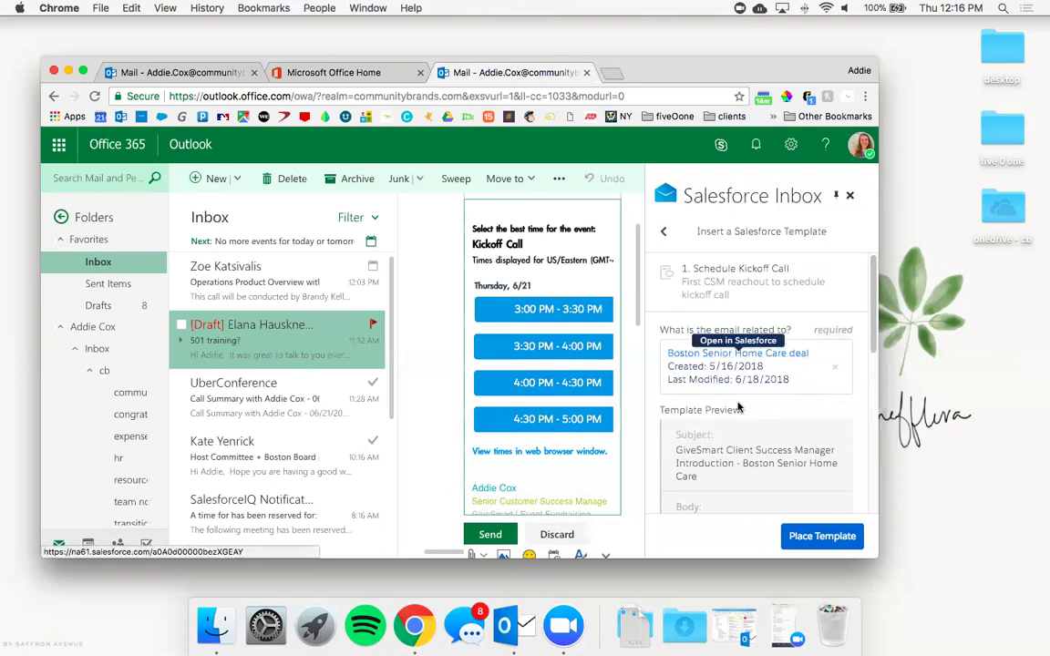
{"action": "left_click_drag", "start_coordinate": [874, 309], "coordinate": [869, 362]}
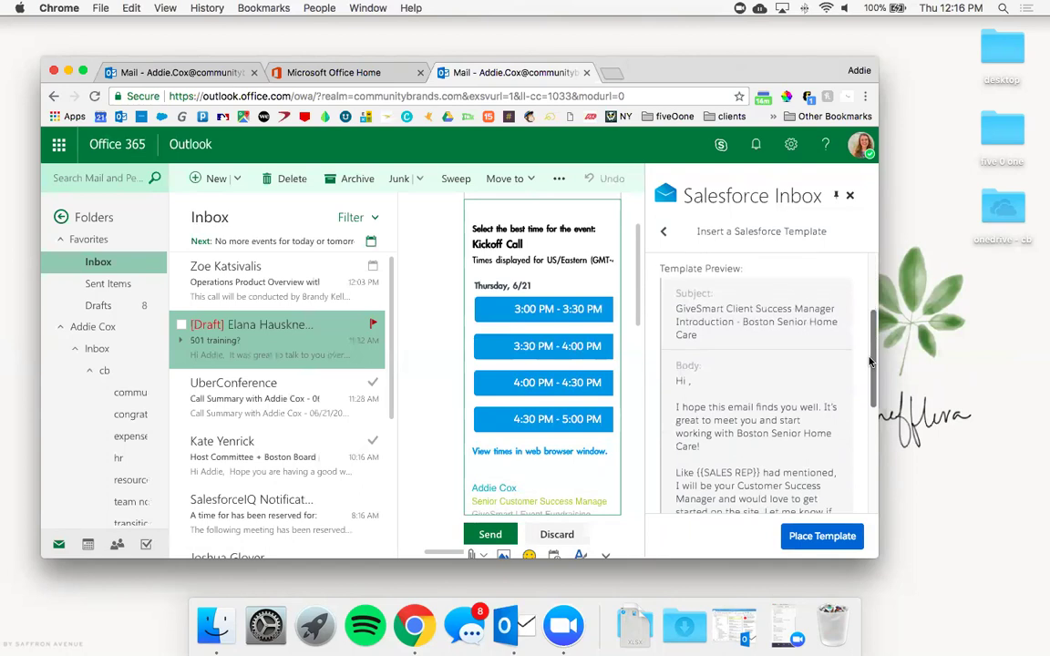
{"action": "scroll", "coordinate": [866, 362], "scroll_direction": "up", "scroll_amount": 5}
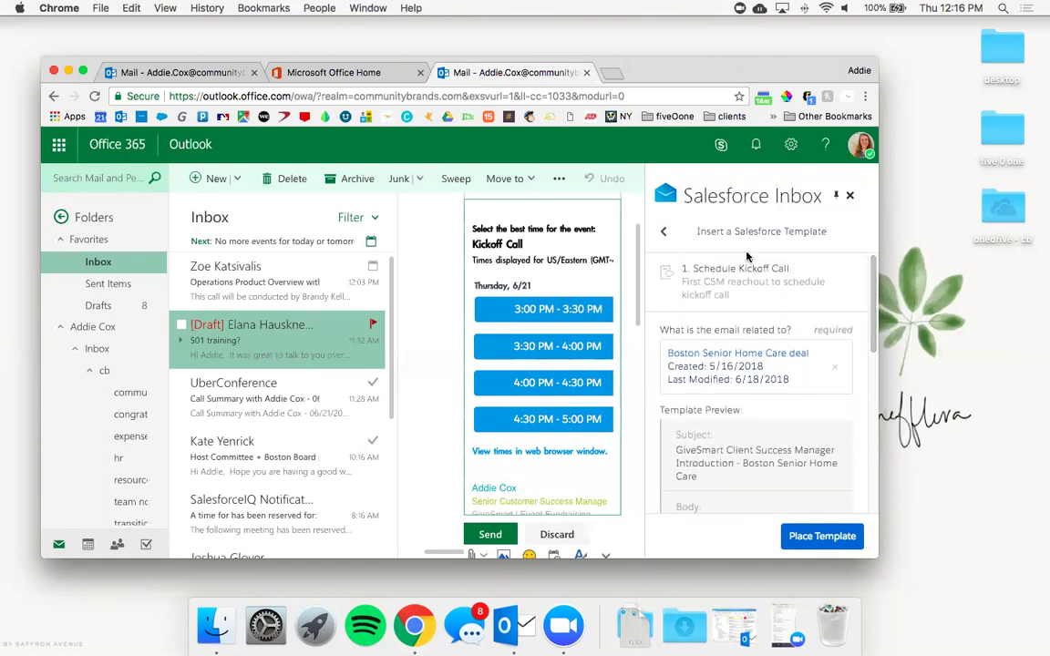
{"action": "left_click", "coordinate": [662, 233]}
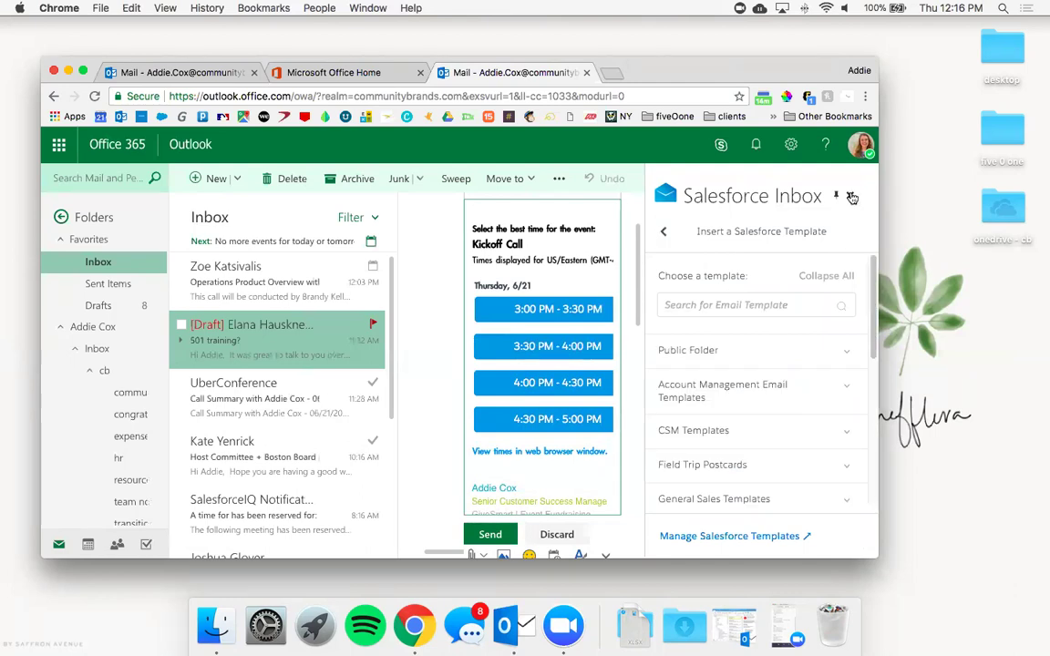
{"action": "left_click", "coordinate": [663, 231]}
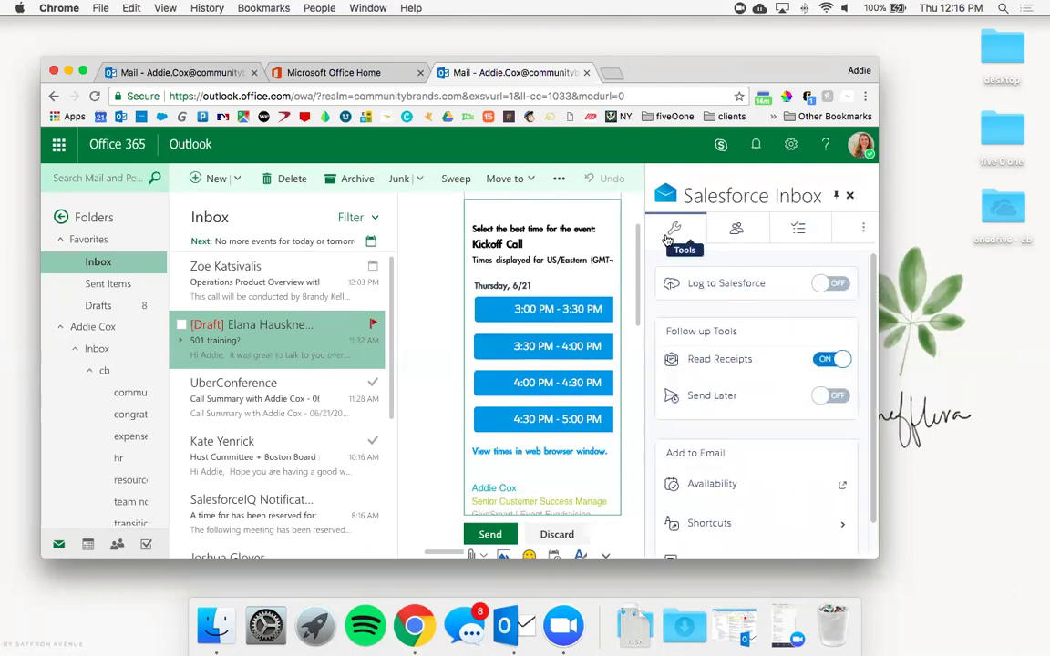
- View the message's related records, its Salesforce tasks and the additional Salesforce Inbox options
{"action": "left_click", "coordinate": [754, 233]}
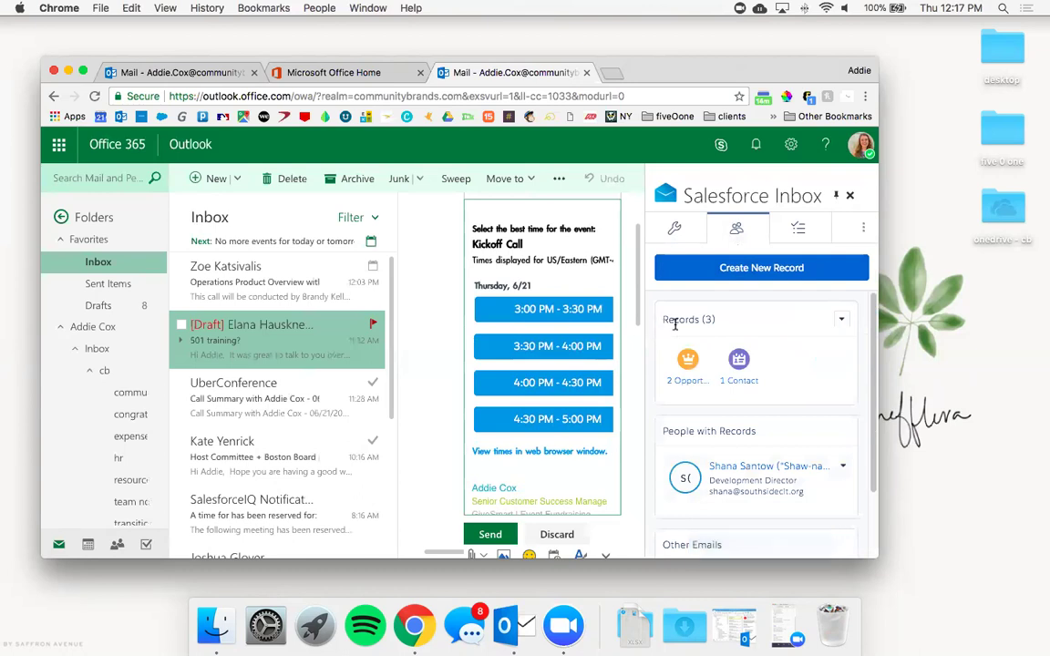
{"action": "left_click", "coordinate": [786, 233]}
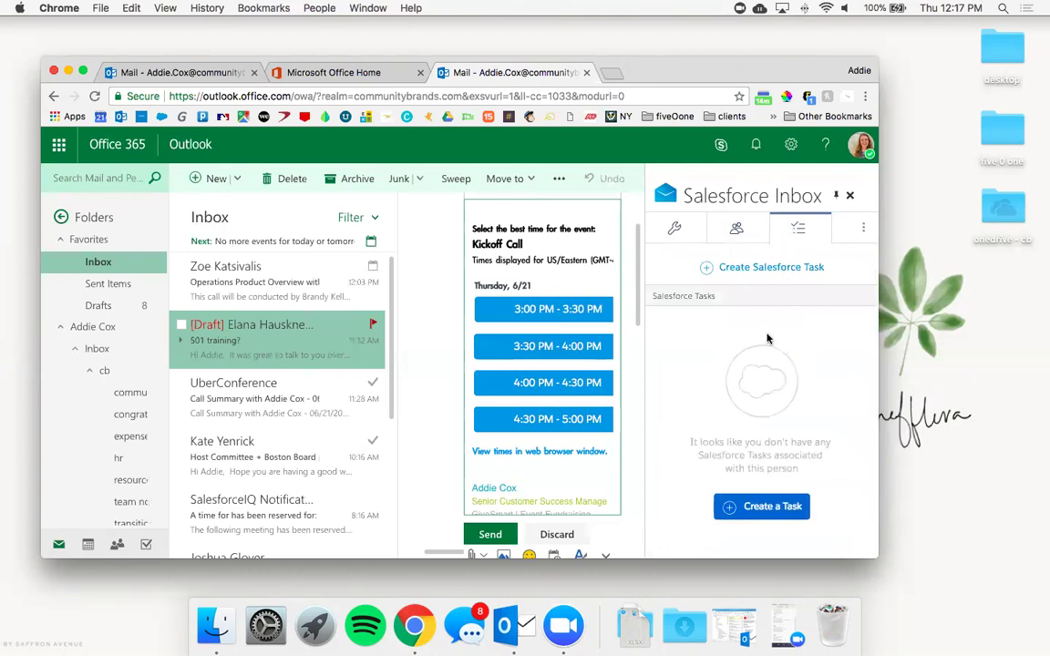
{"action": "left_click", "coordinate": [863, 229]}
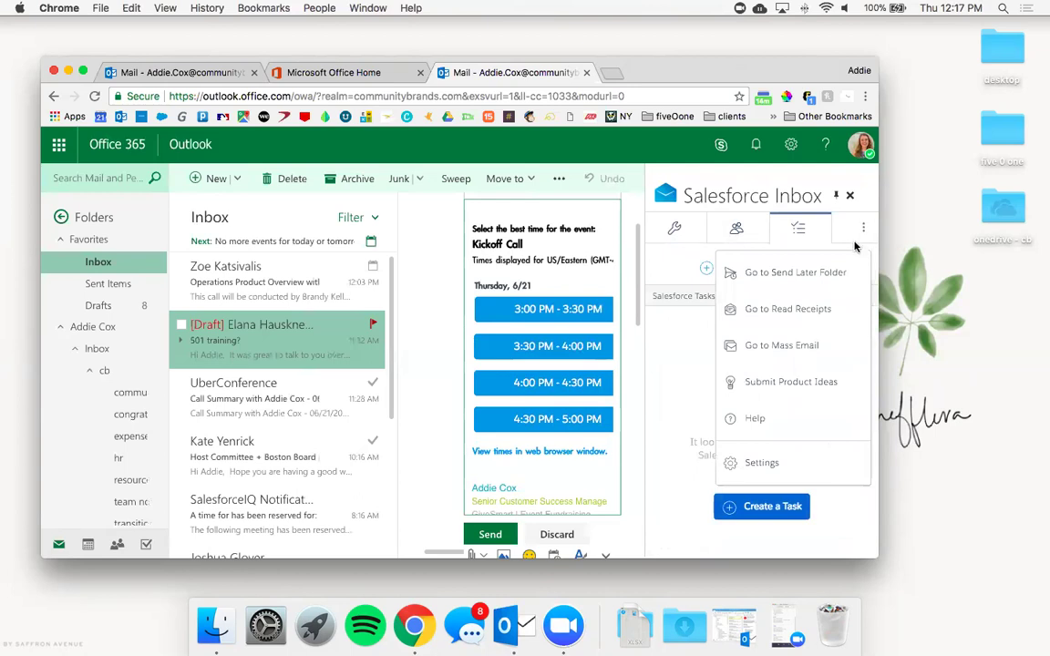
{"action": "left_click", "coordinate": [860, 233]}
{"action": "left_click", "coordinate": [863, 233]}
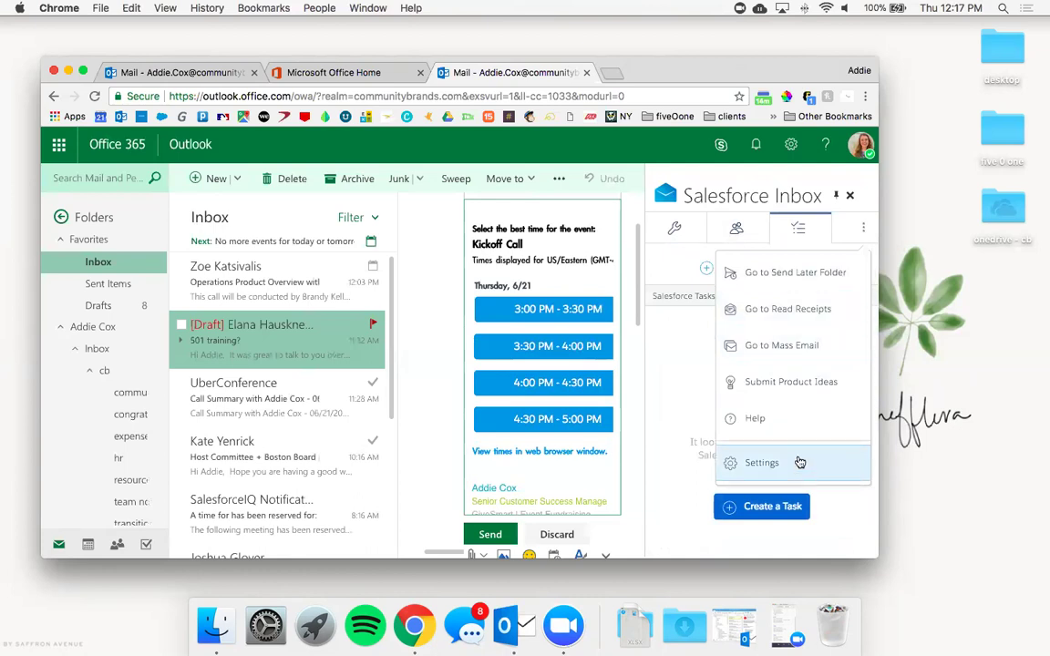
- Review the Read Receipts, Send Later and Shortcuts pages, view the "Hello! I am at an event" shortcut's content, and close the window
{"action": "left_click", "coordinate": [790, 311]}
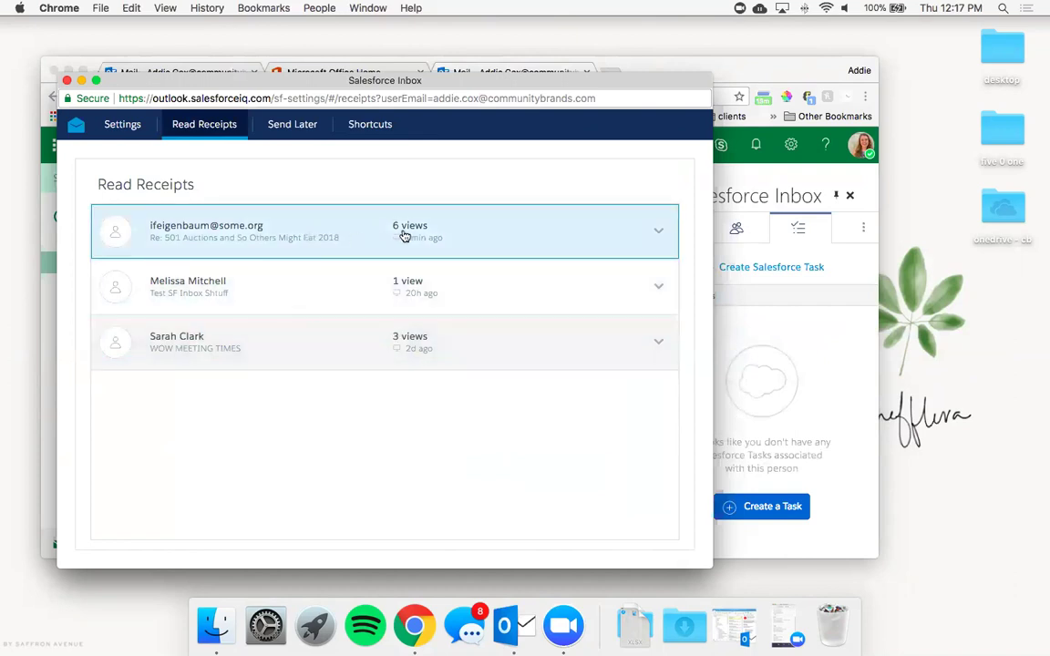
{"action": "left_click", "coordinate": [308, 133]}
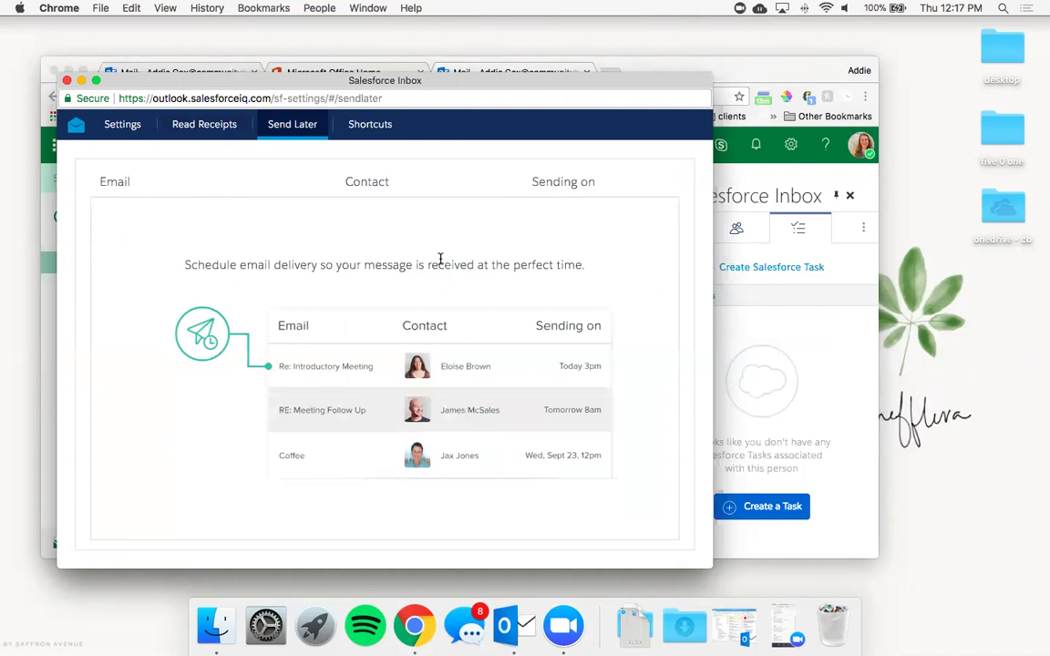
{"action": "left_click", "coordinate": [383, 128]}
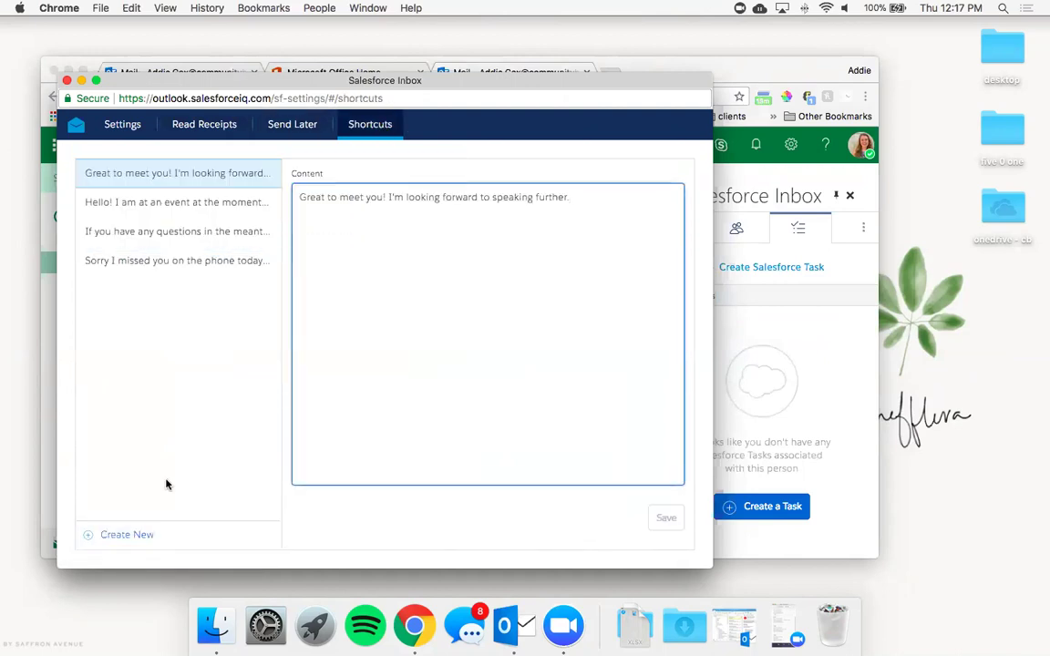
{"action": "left_click", "coordinate": [164, 205]}
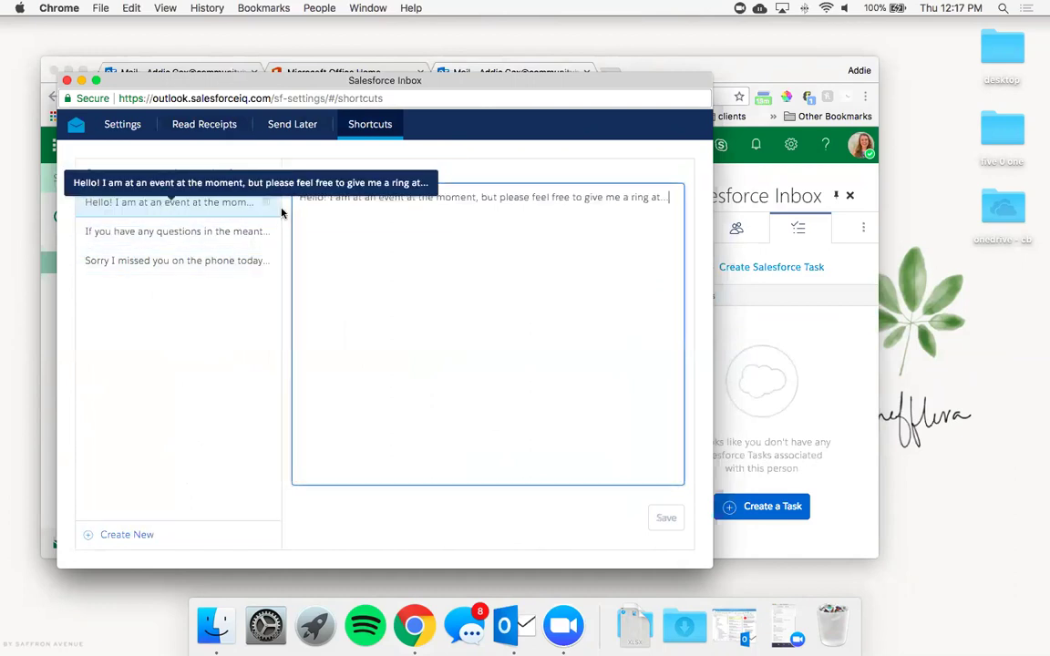
{"action": "left_click", "coordinate": [66, 80]}
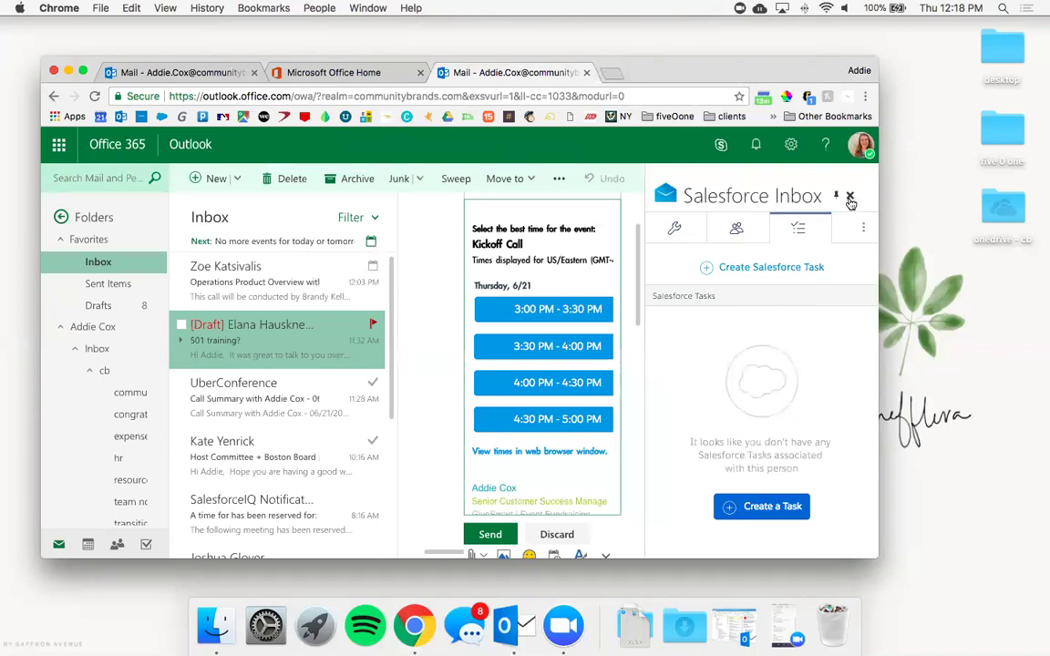
- Close Salesforce Inbox and discard the draft reply to the "501 training?" message
{"action": "left_click", "coordinate": [850, 198]}
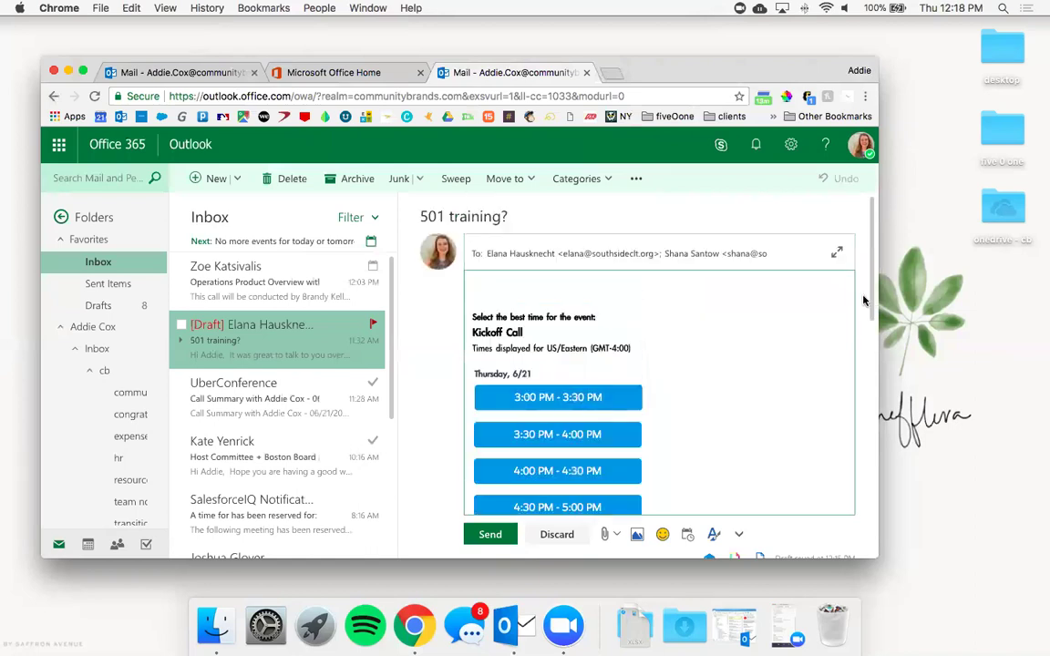
{"action": "left_click", "coordinate": [570, 541]}
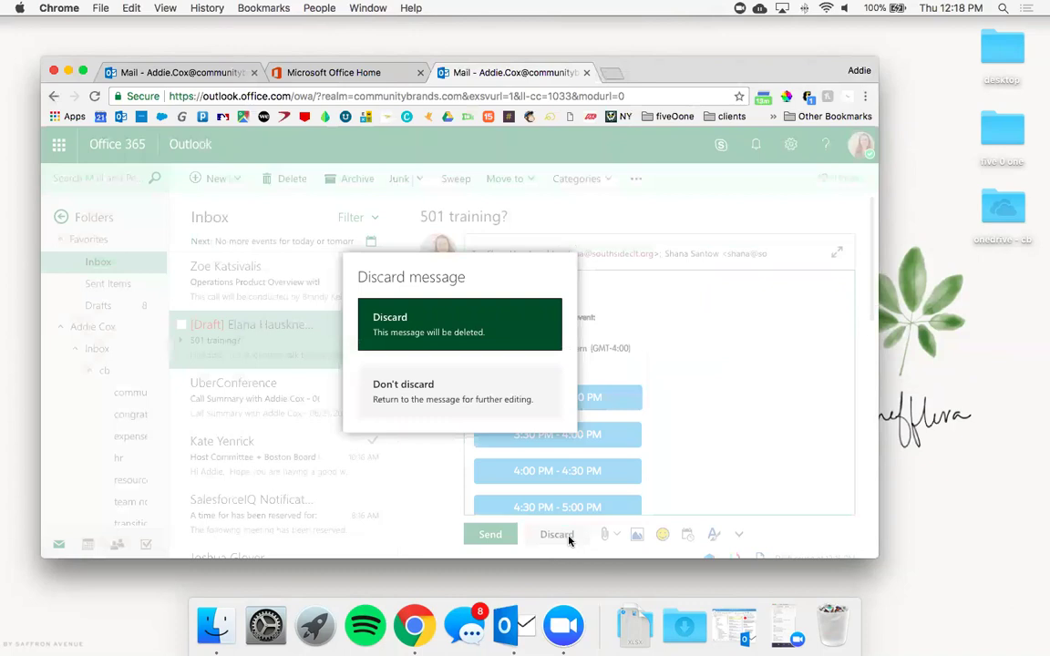
{"action": "left_click", "coordinate": [508, 335]}
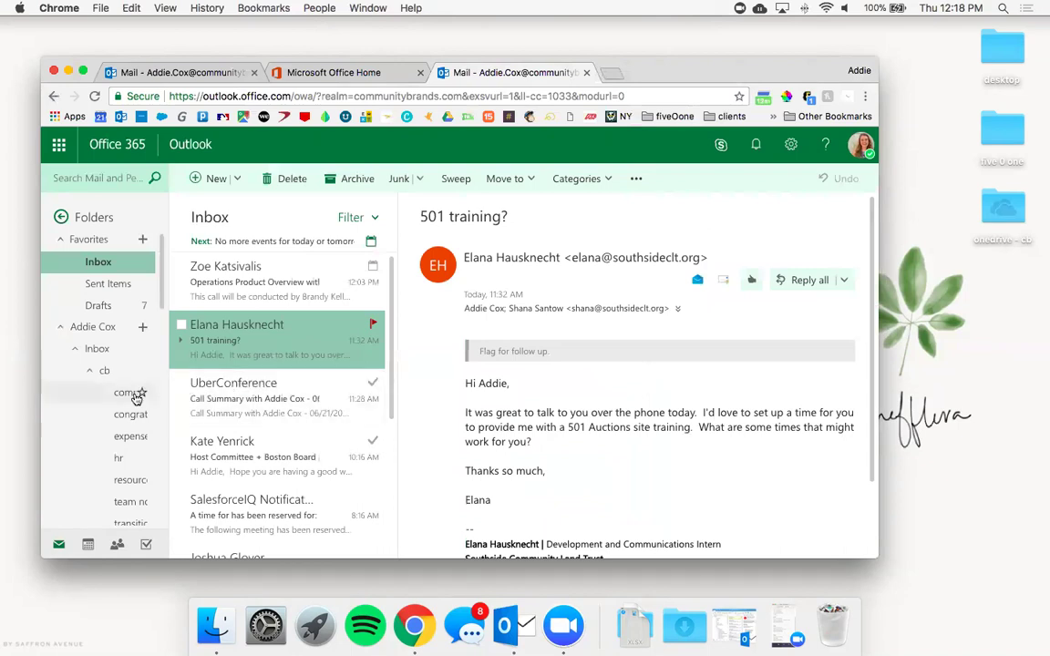
- Widen the folder pane, open the Team Philyorkstonlitt group and view its additional resource options
{"action": "left_click_drag", "start_coordinate": [168, 387], "coordinate": [253, 392]}
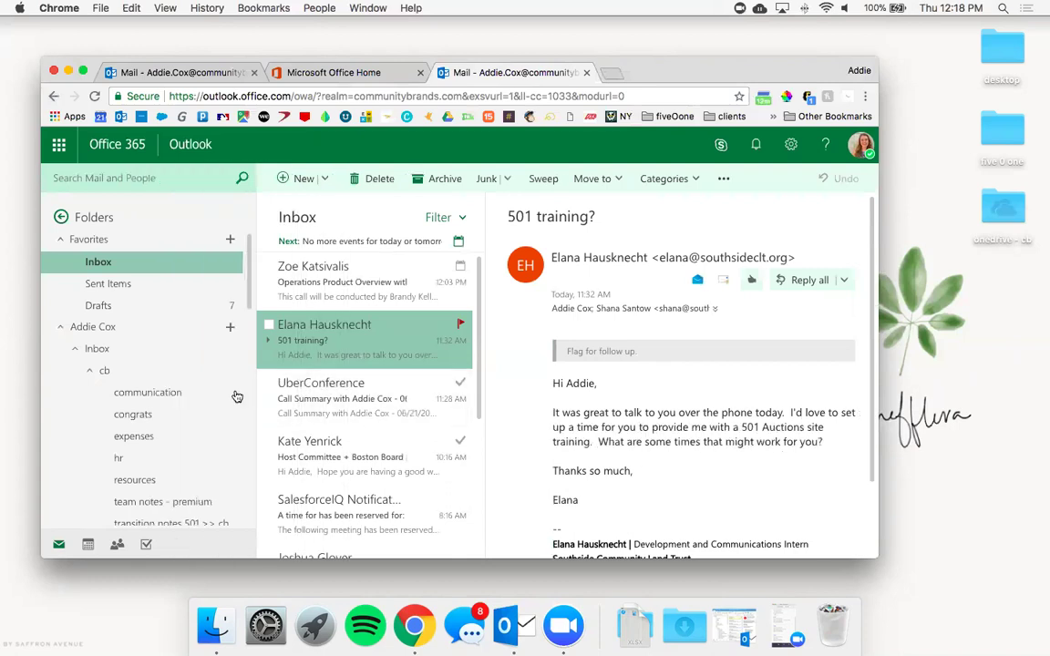
{"action": "scroll", "coordinate": [202, 392], "scroll_direction": "down", "scroll_amount": 5}
{"action": "scroll", "coordinate": [202, 390], "scroll_direction": "down", "scroll_amount": 5}
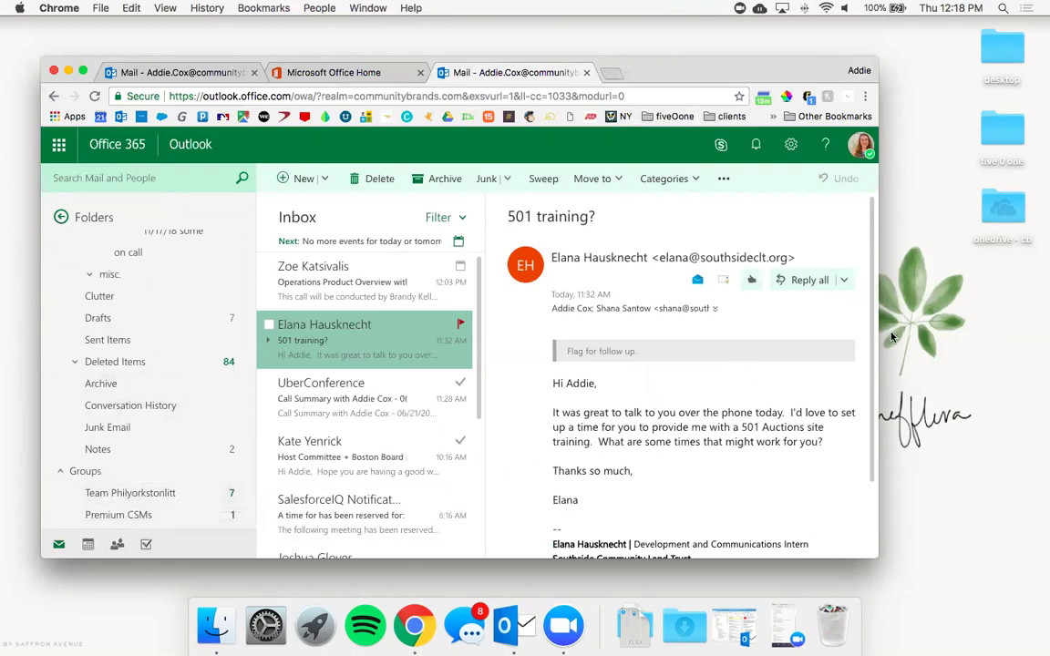
{"action": "left_click", "coordinate": [152, 495]}
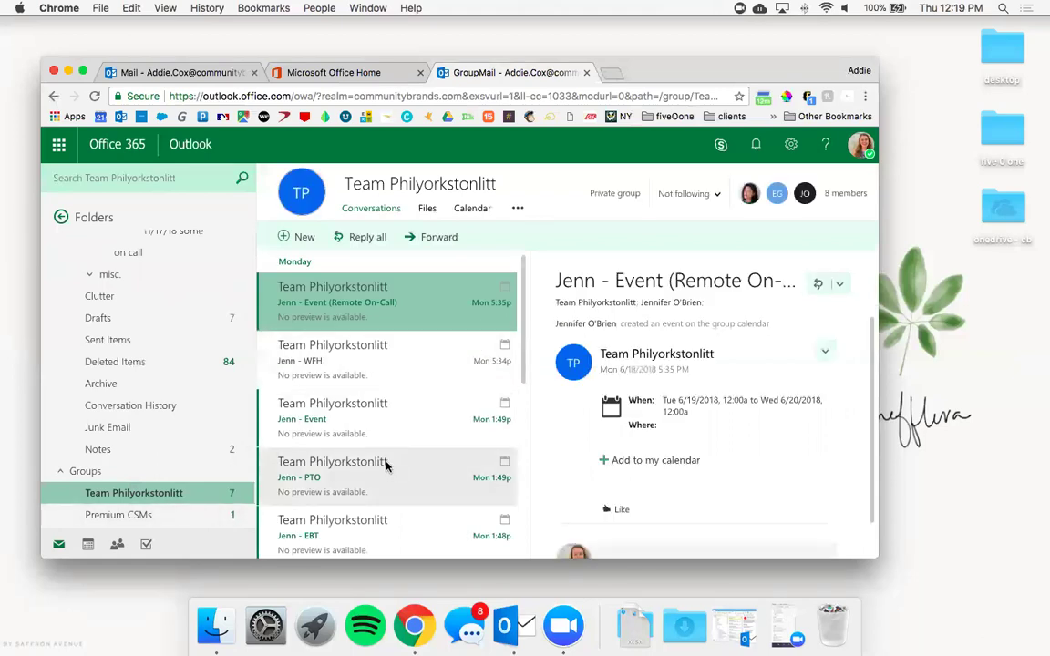
{"action": "left_click", "coordinate": [527, 208]}
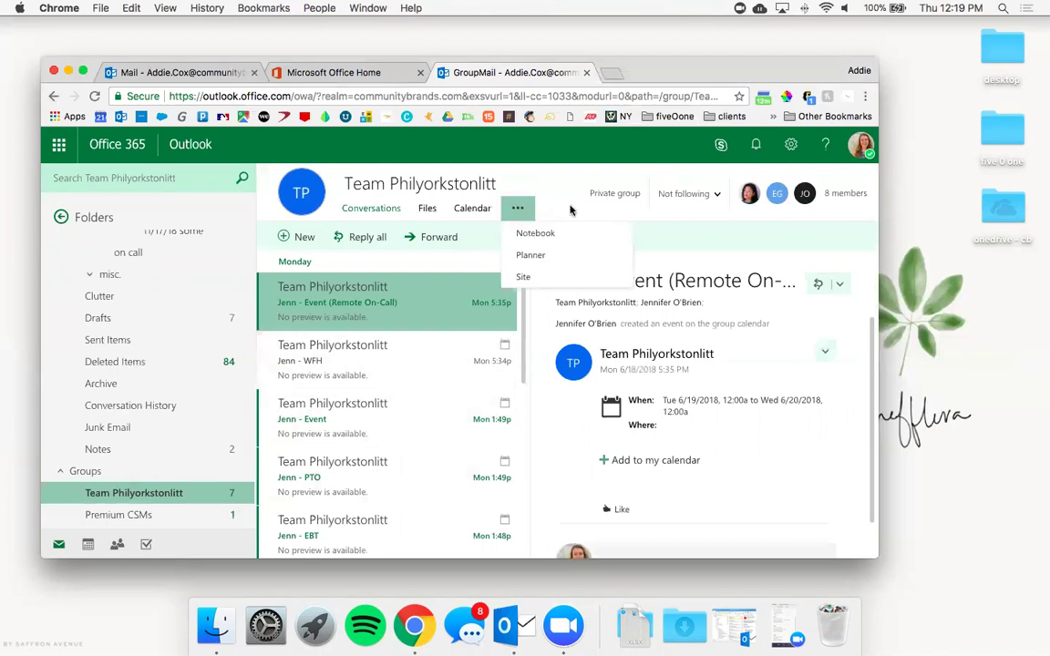
- View the inbox follow options of the Team Philyorkstonlitt group and close them
{"action": "left_click", "coordinate": [708, 199]}
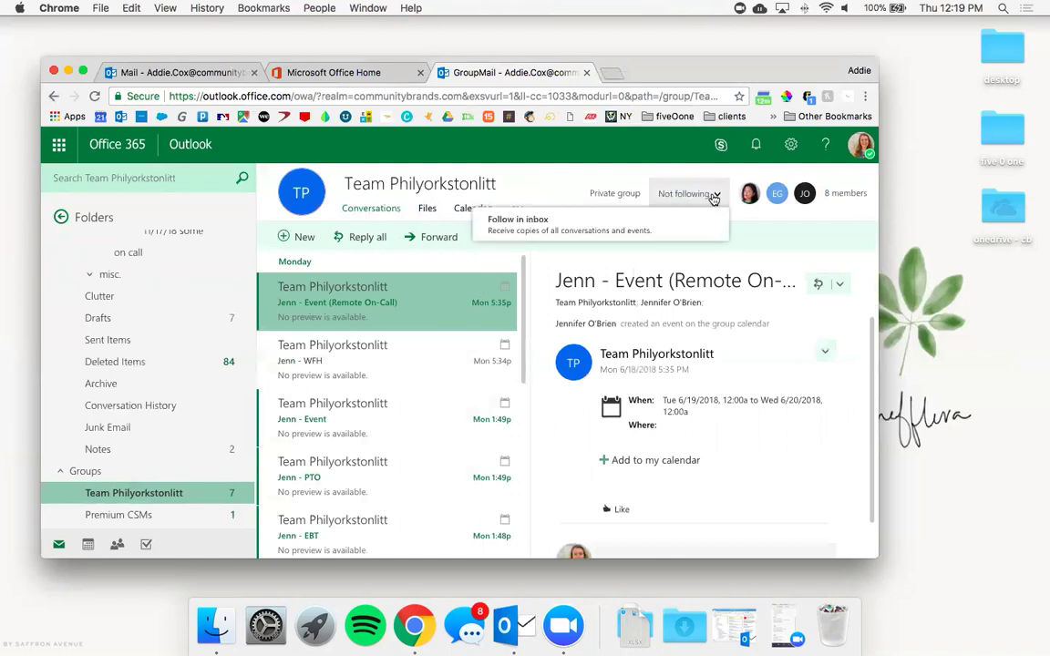
{"action": "left_click", "coordinate": [746, 222]}
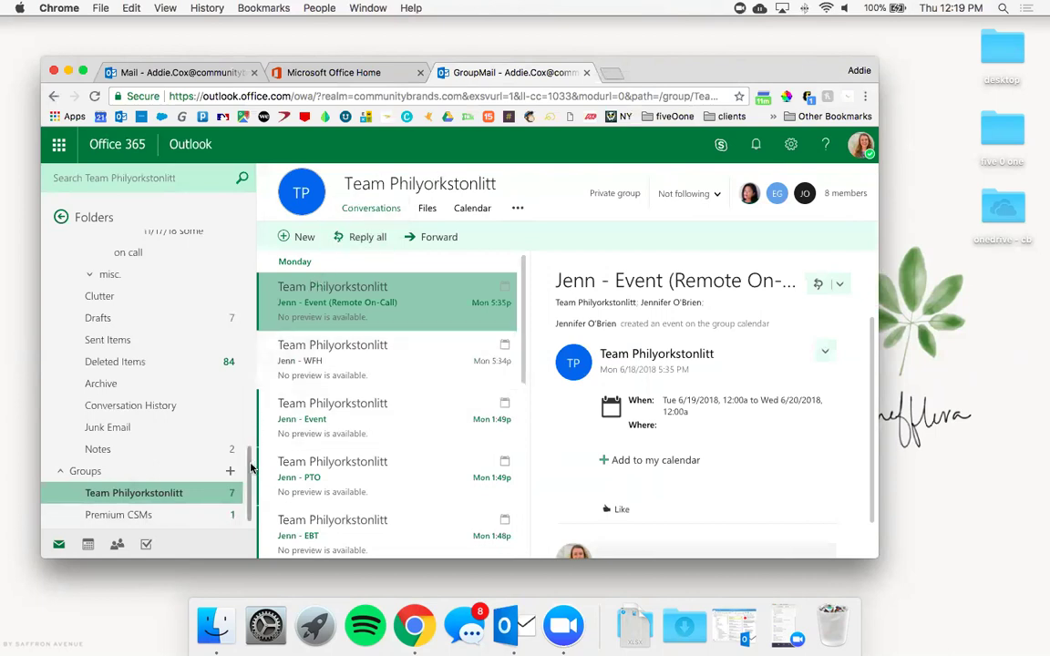
- Look through the folder list from Favorites to the dated fall 18 client folders, dismissing the "All together now" tip, and return to Favorites
{"action": "scroll", "coordinate": [249, 465], "scroll_direction": "up", "scroll_amount": 1}
{"action": "left_click_drag", "start_coordinate": [249, 465], "coordinate": [258, 253]}
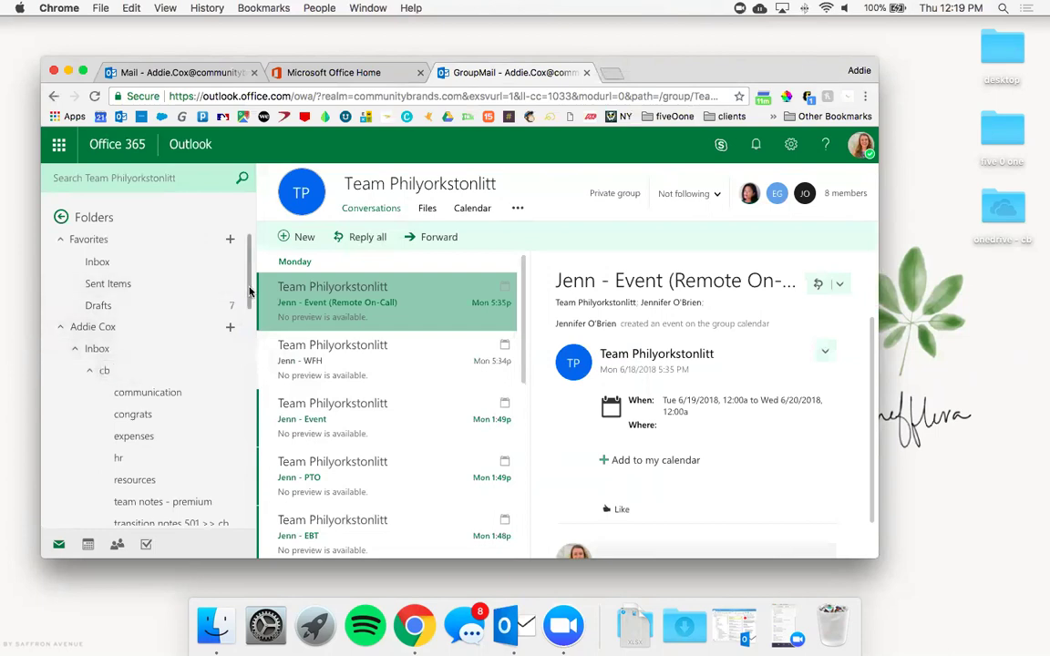
{"action": "scroll", "coordinate": [249, 290], "scroll_direction": "down", "scroll_amount": 1}
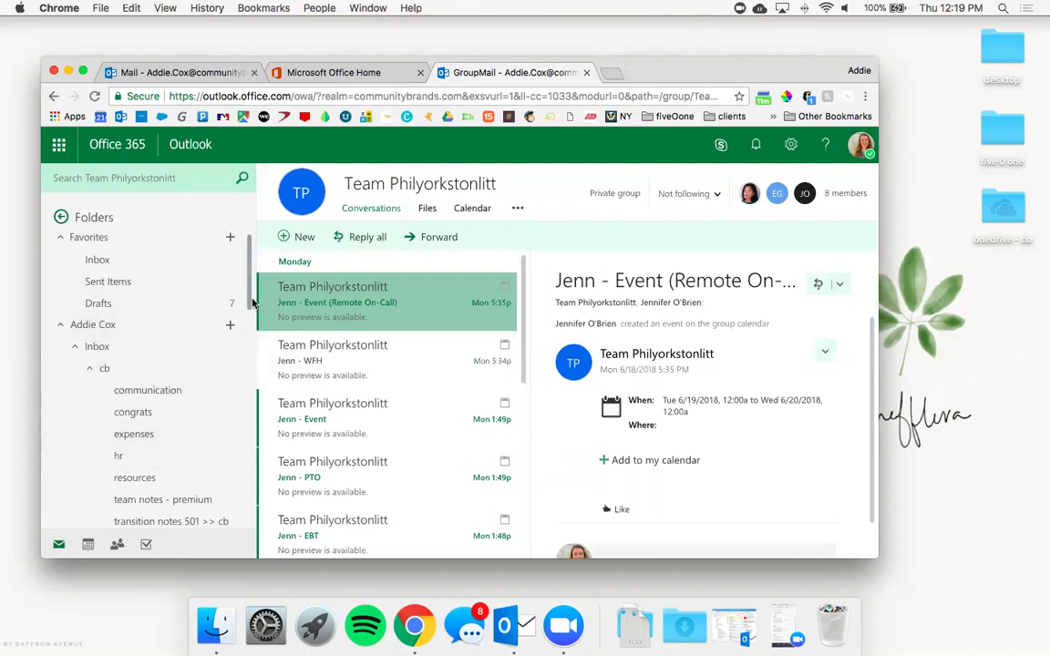
{"action": "scroll", "coordinate": [250, 301], "scroll_direction": "down", "scroll_amount": 5}
{"action": "left_click_drag", "start_coordinate": [247, 333], "coordinate": [245, 344]}
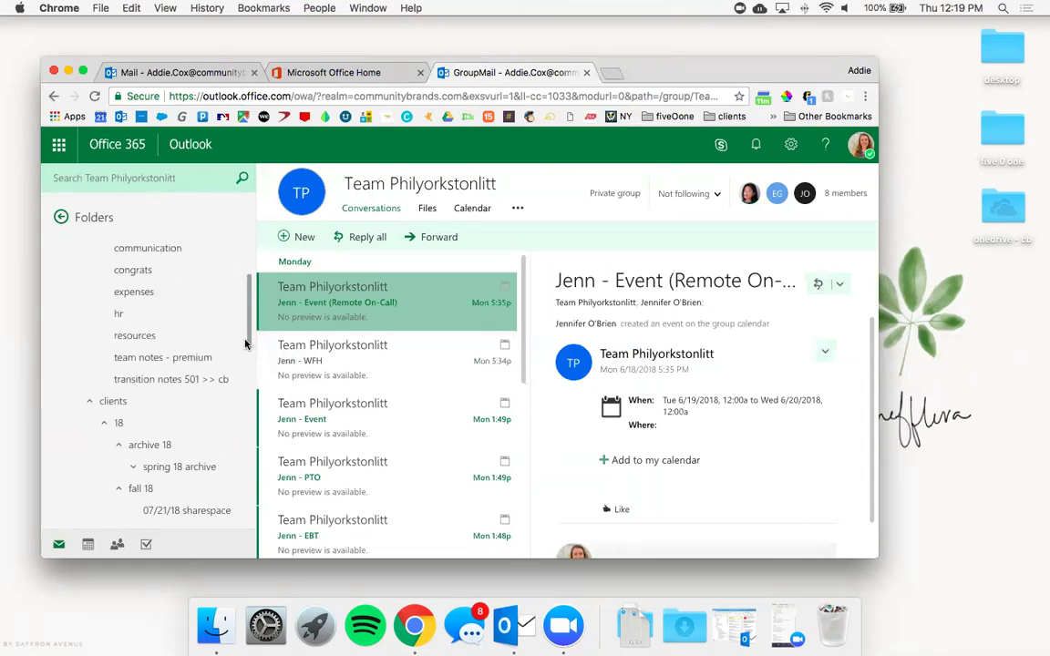
{"action": "left_click_drag", "start_coordinate": [244, 344], "coordinate": [243, 410]}
{"action": "scroll", "coordinate": [243, 411], "scroll_direction": "down", "scroll_amount": 2}
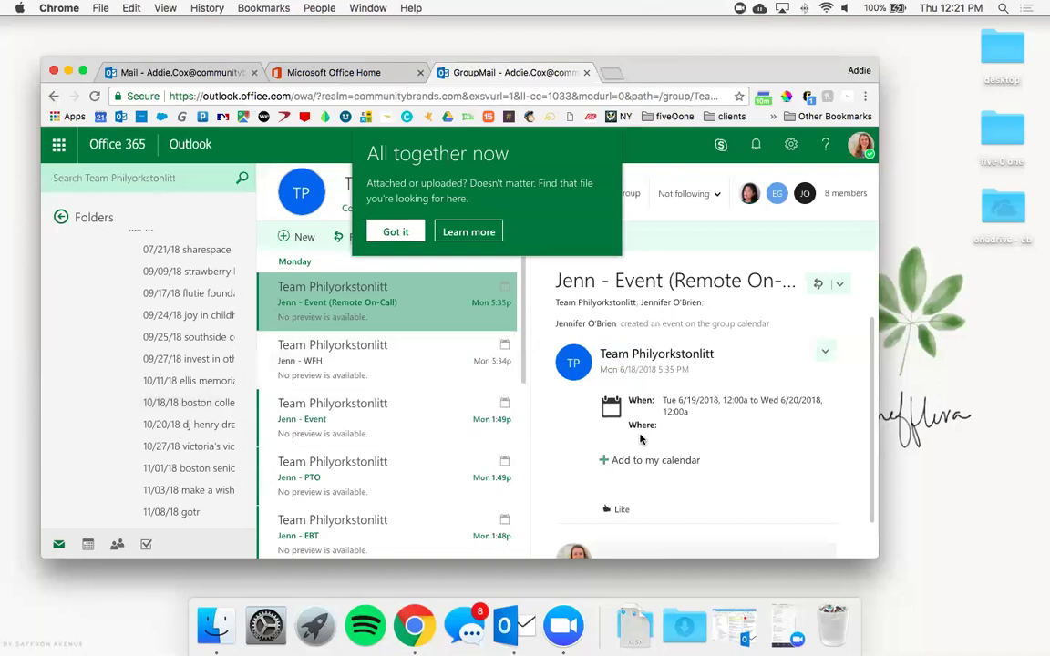
{"action": "left_click", "coordinate": [396, 231]}
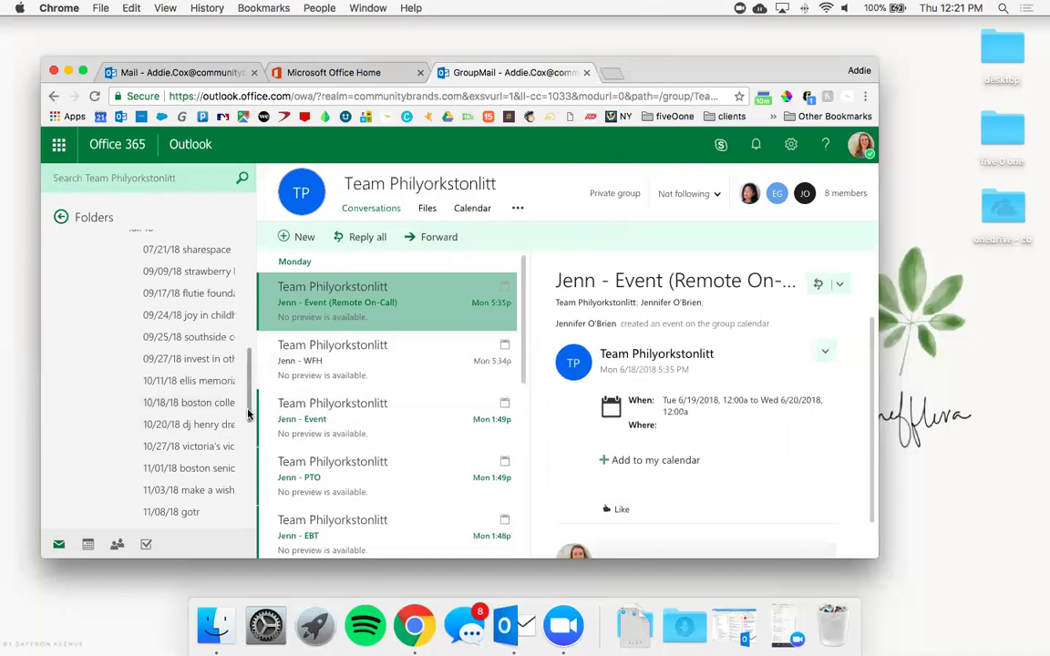
{"action": "left_click_drag", "start_coordinate": [248, 414], "coordinate": [246, 241]}
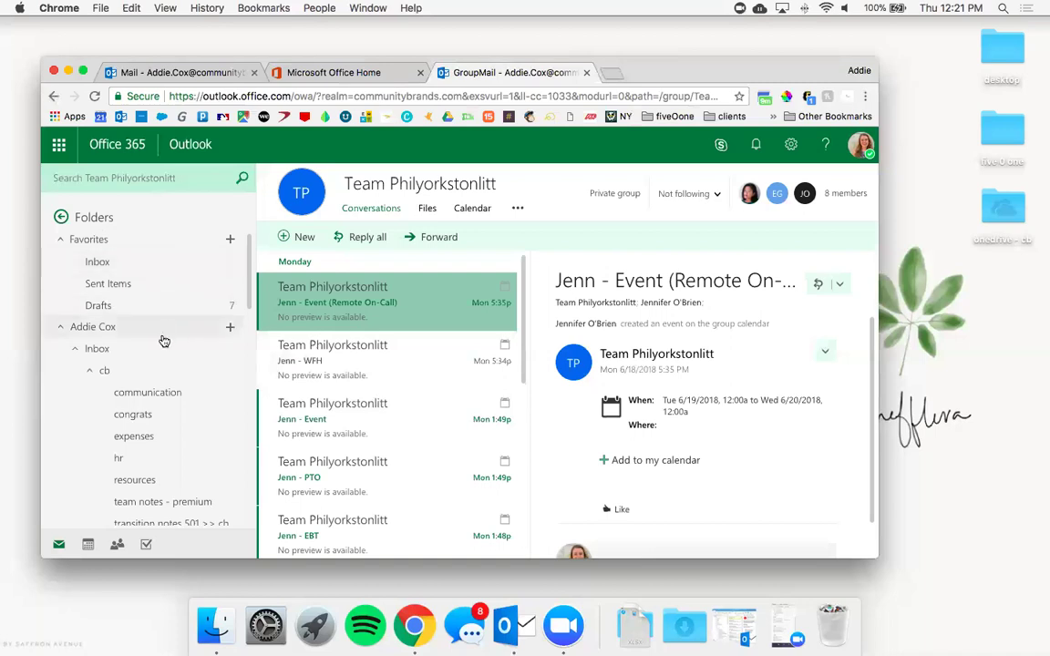
- Open the calendar in a taller window and toggle the linked Google calendar off and back on
{"action": "left_click", "coordinate": [92, 546]}
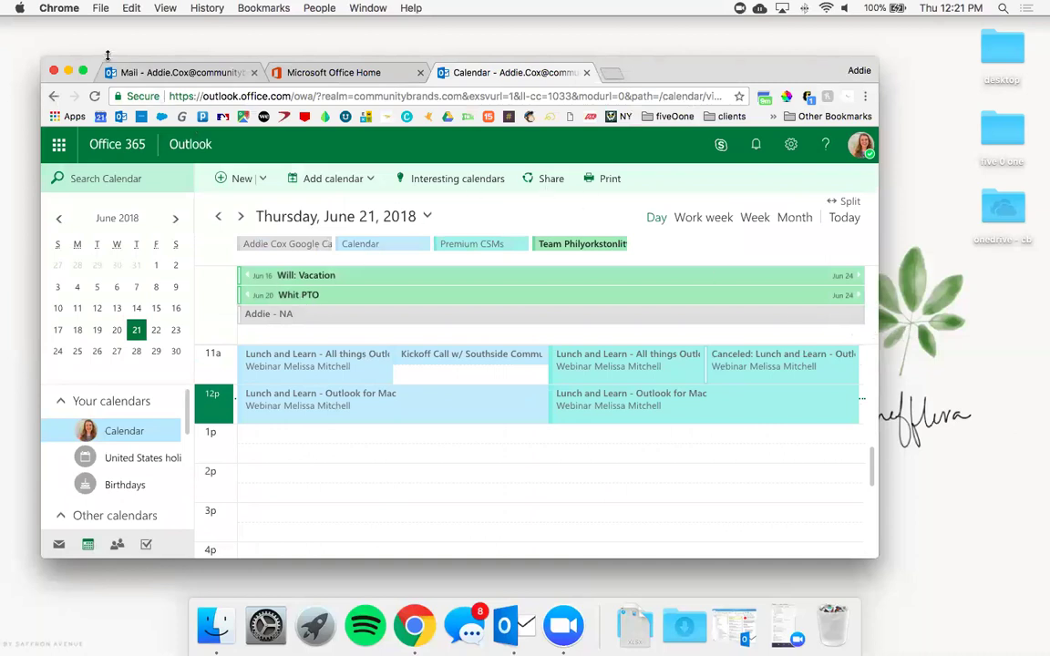
{"action": "left_click_drag", "start_coordinate": [768, 558], "coordinate": [765, 600]}
{"action": "scroll", "coordinate": [148, 465], "scroll_direction": "down", "scroll_amount": 2}
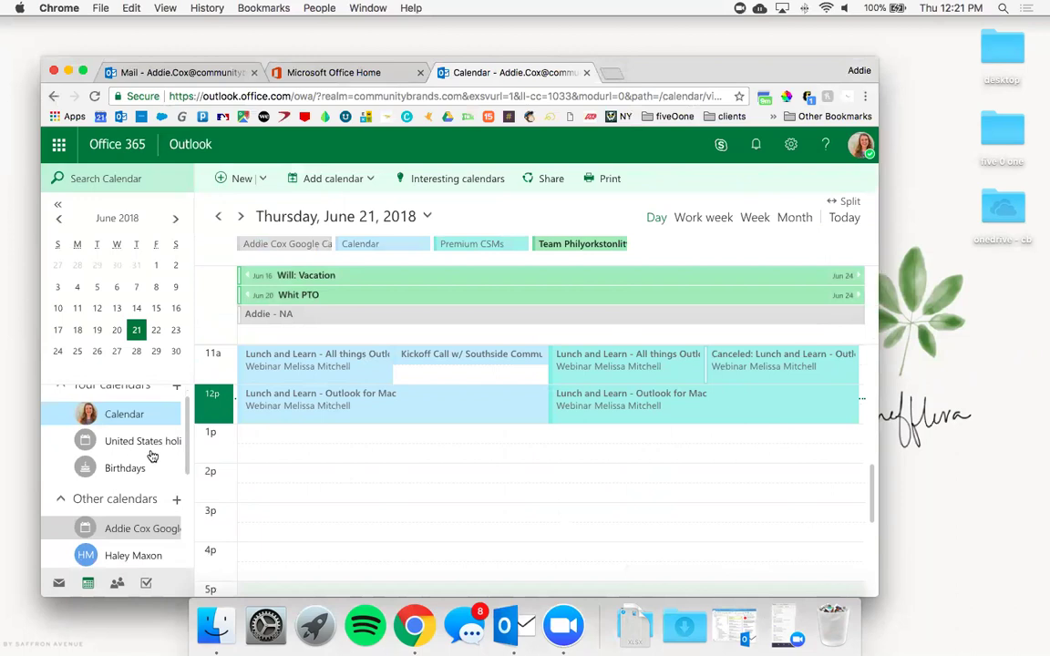
{"action": "left_click", "coordinate": [145, 532]}
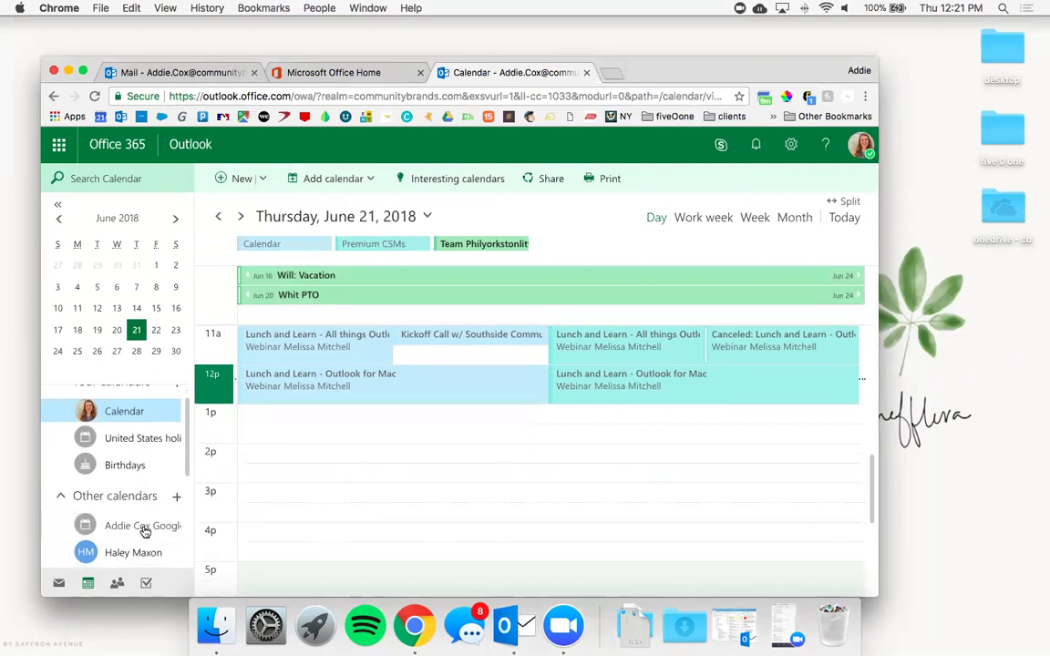
{"action": "left_click", "coordinate": [133, 527]}
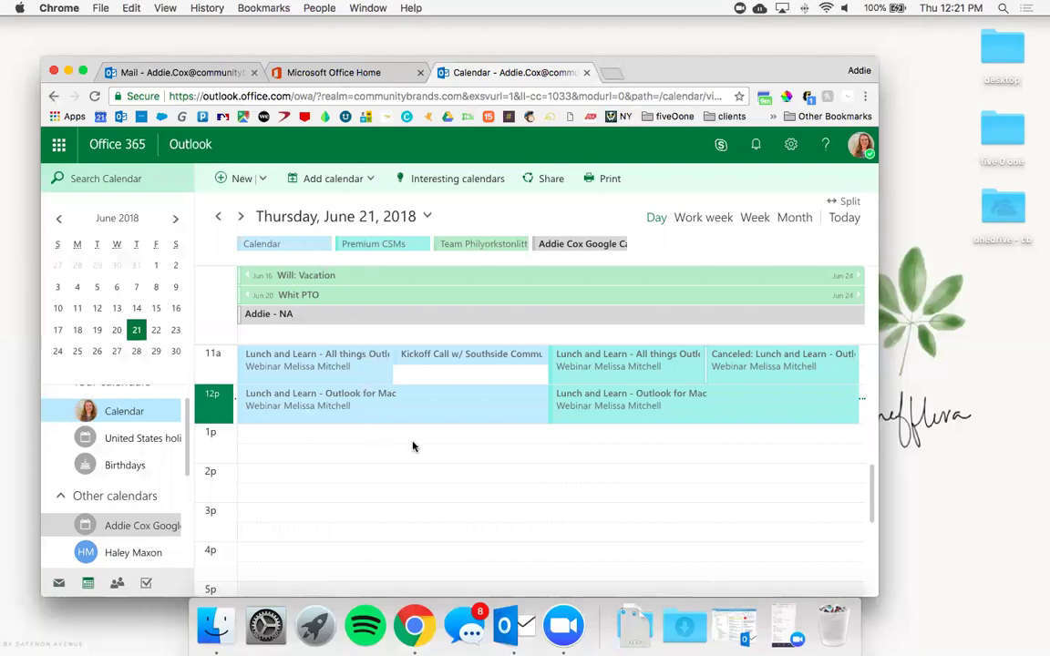
- Compare the split and merged layouts, view the work week and month, and return to the day view of June 21, 2018
{"action": "left_click", "coordinate": [848, 202]}
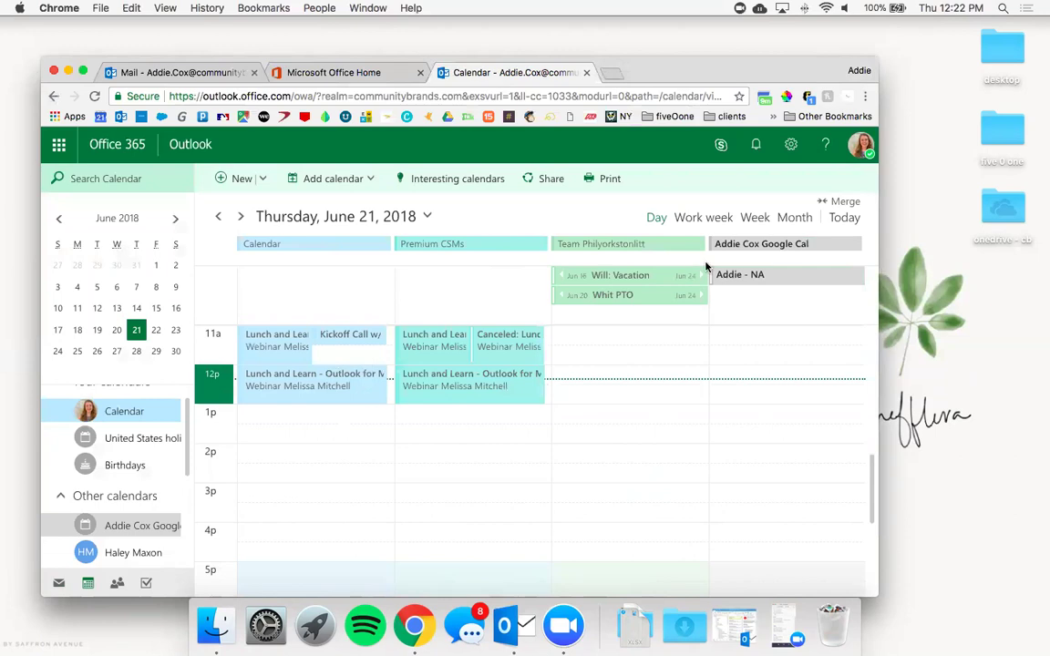
{"action": "left_click", "coordinate": [830, 205]}
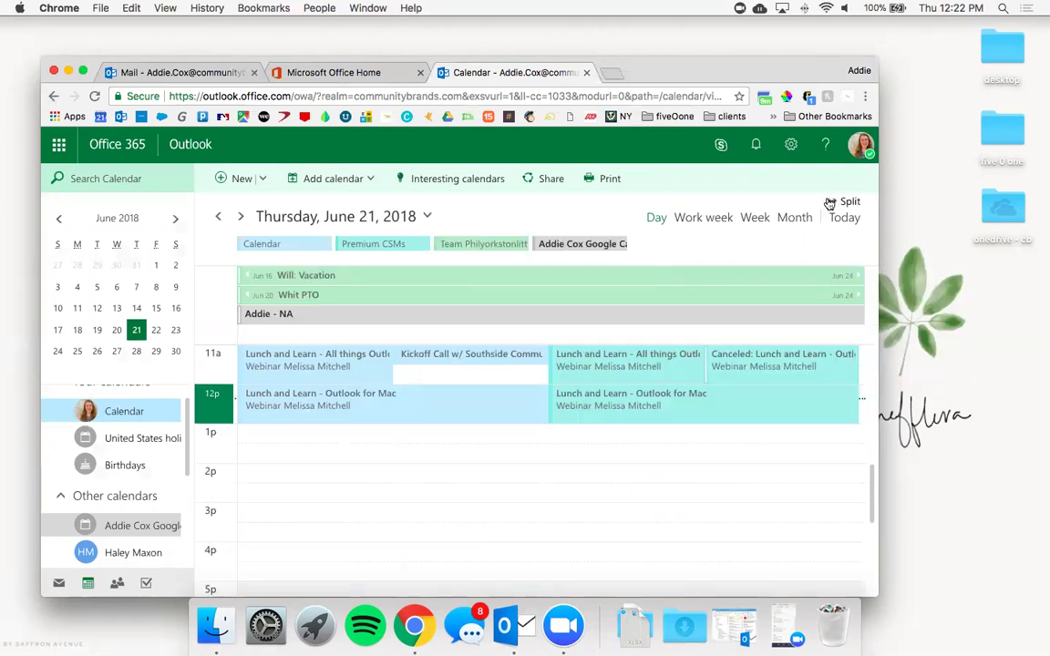
{"action": "left_click", "coordinate": [693, 219]}
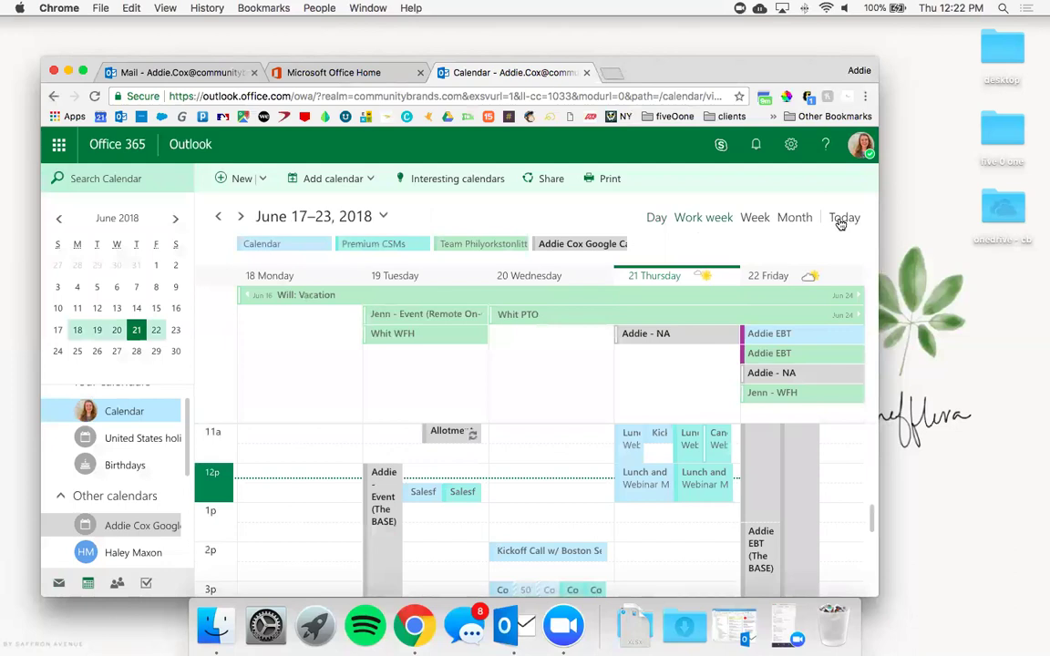
{"action": "left_click", "coordinate": [796, 219]}
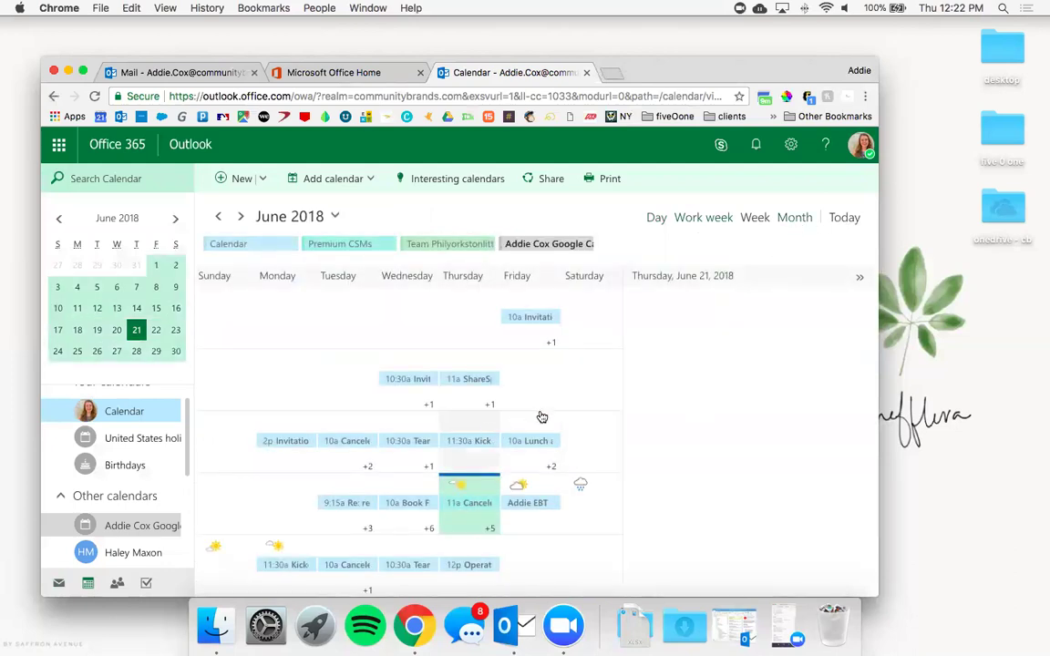
{"action": "left_click", "coordinate": [544, 405]}
{"action": "left_click", "coordinate": [833, 223]}
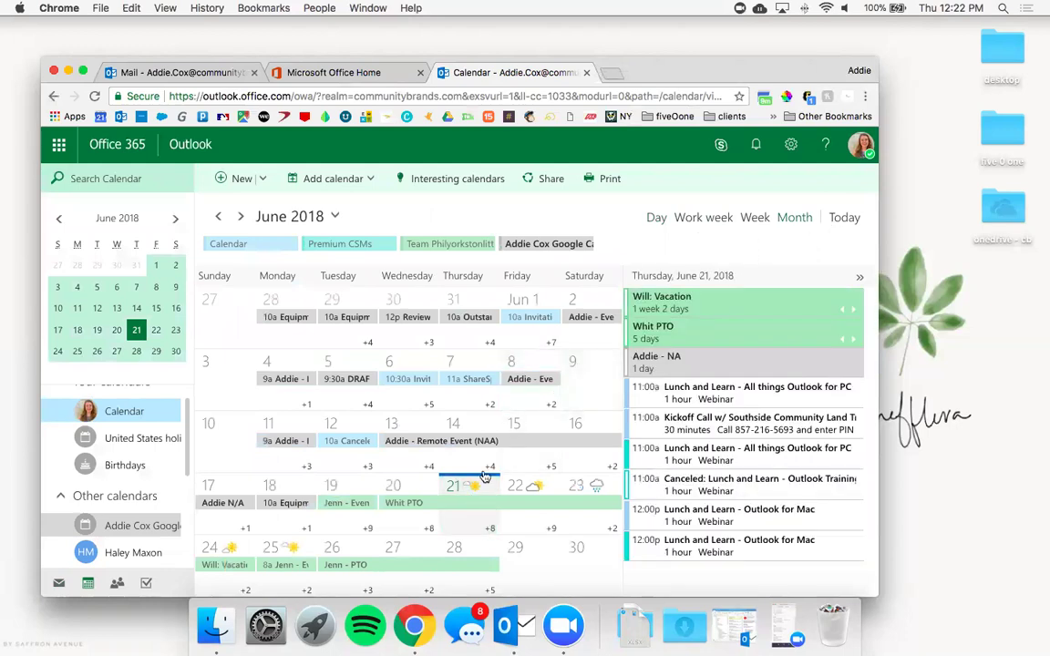
{"action": "left_click", "coordinate": [460, 511]}
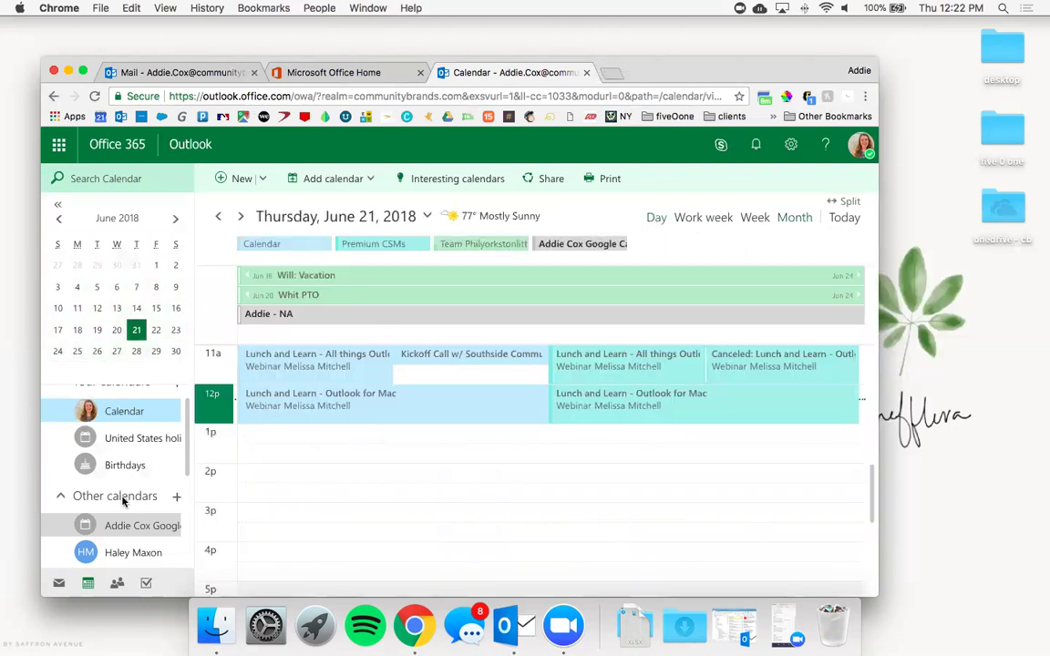
- Hide the Team Philyorkstonlitt and Premium CSMs group calendars from the day view
{"action": "scroll", "coordinate": [128, 510], "scroll_direction": "down", "scroll_amount": 2}
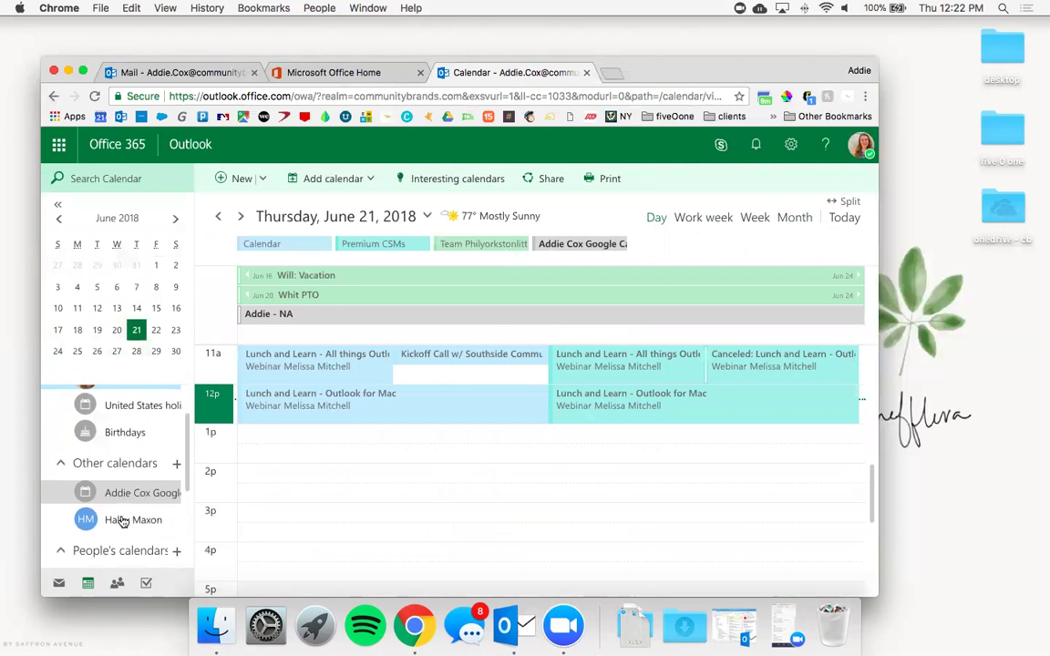
{"action": "scroll", "coordinate": [128, 515], "scroll_direction": "down", "scroll_amount": 4}
{"action": "scroll", "coordinate": [127, 511], "scroll_direction": "down", "scroll_amount": 4}
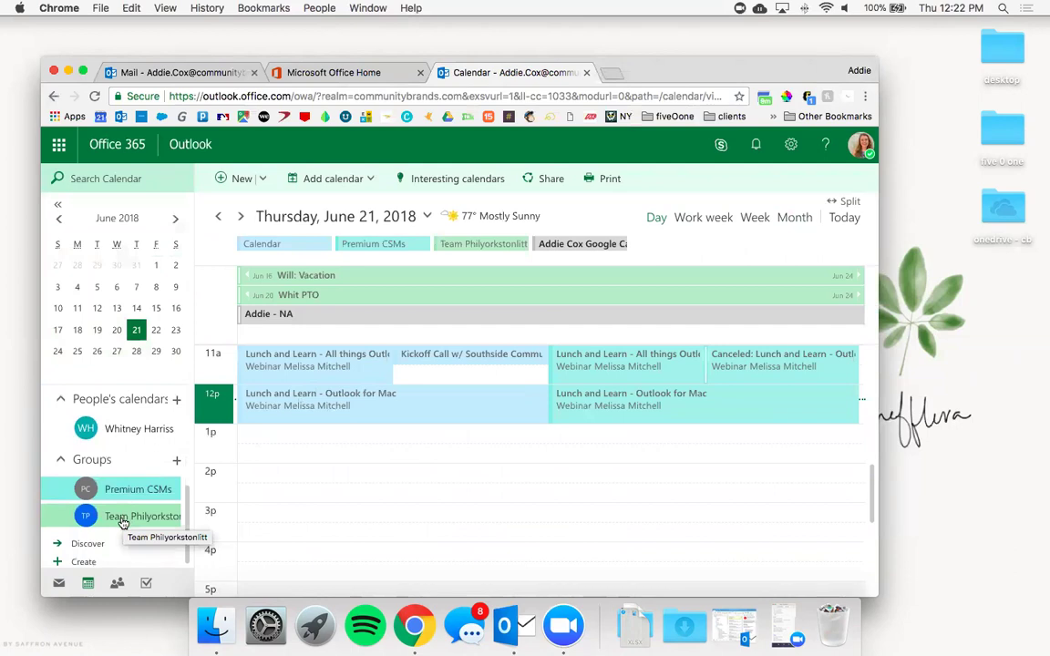
{"action": "left_click", "coordinate": [123, 523]}
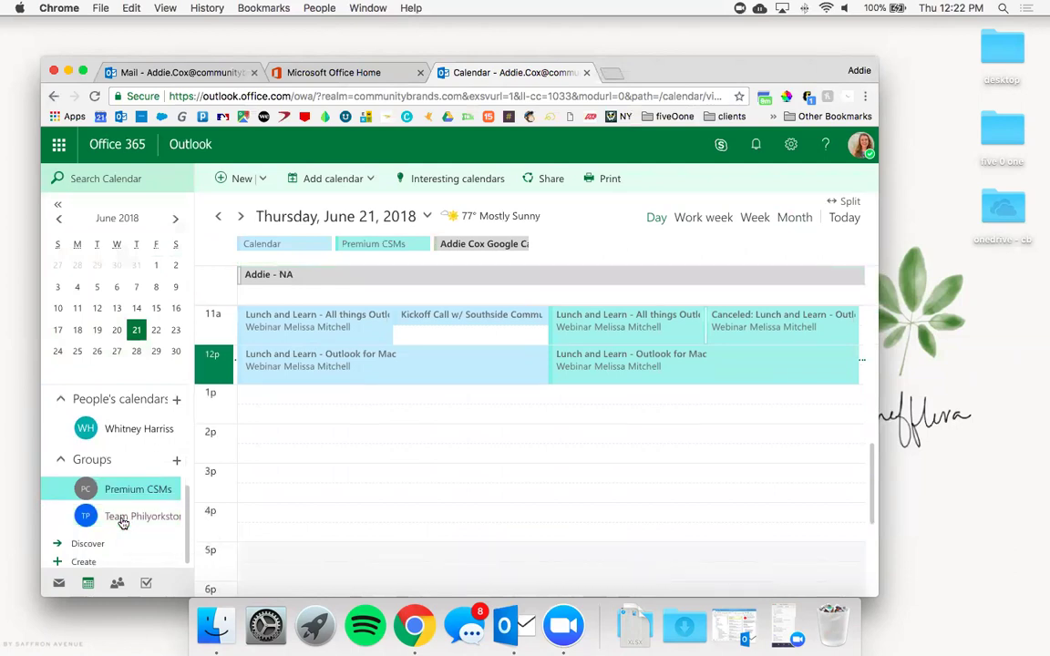
{"action": "left_click", "coordinate": [119, 489]}
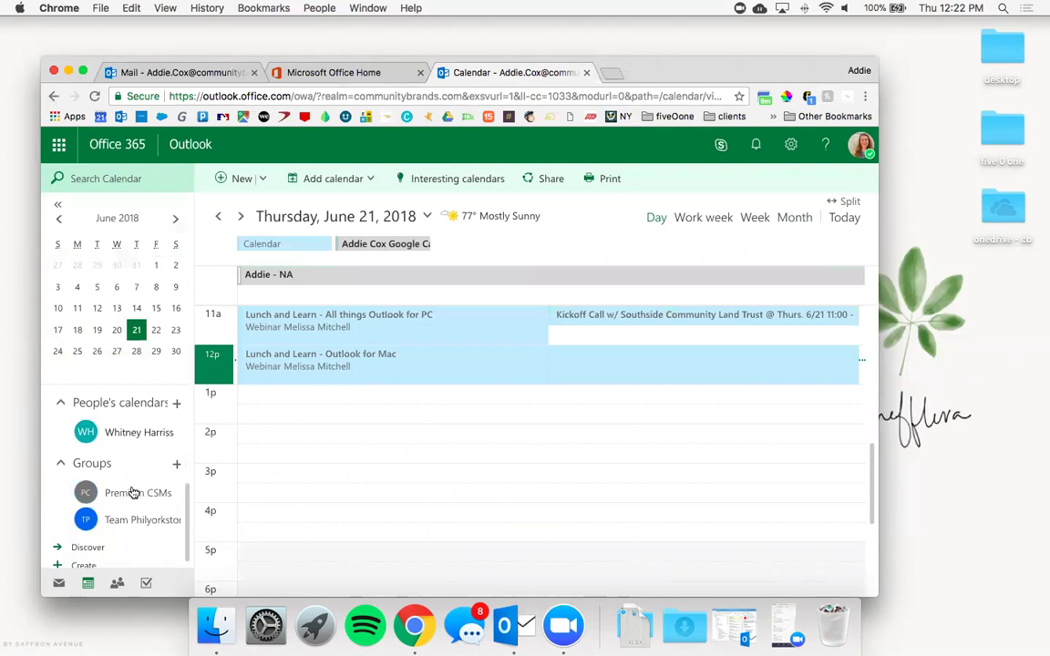
{"action": "scroll", "coordinate": [132, 490], "scroll_direction": "up", "scroll_amount": 5}
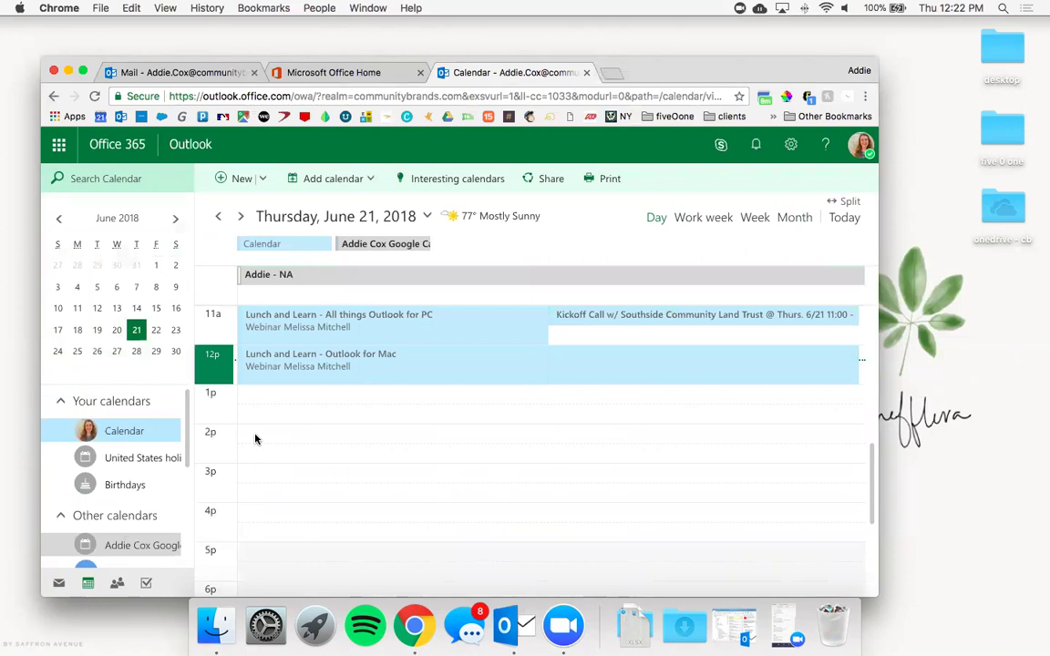
- Add a colleague's calendar from the directory, searching by the colleague's first name
{"action": "left_click", "coordinate": [316, 183]}
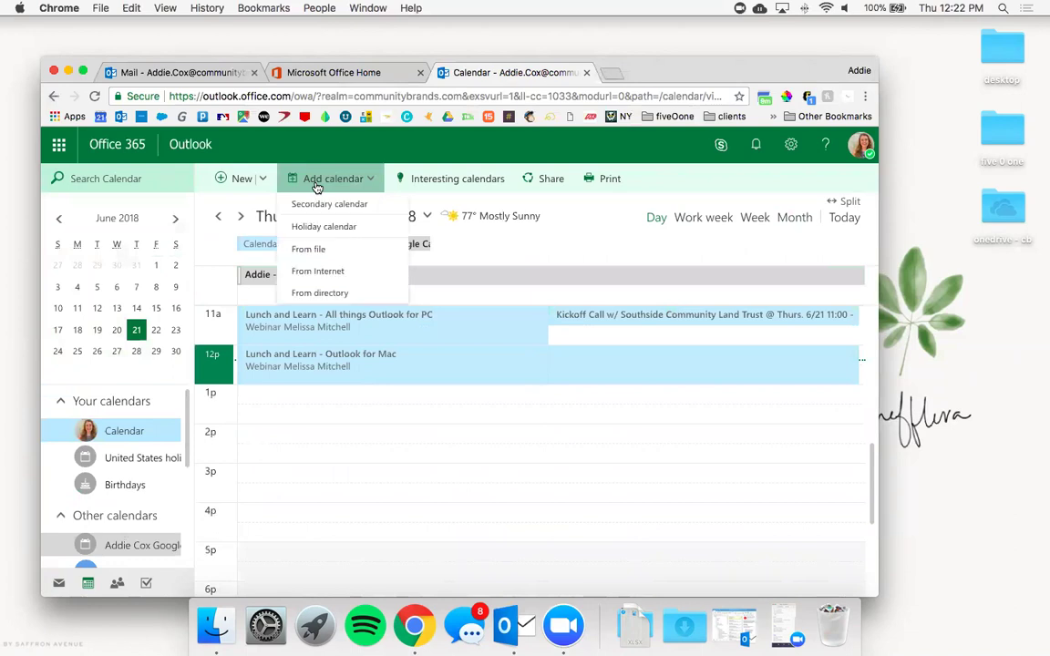
{"action": "left_click", "coordinate": [305, 294]}
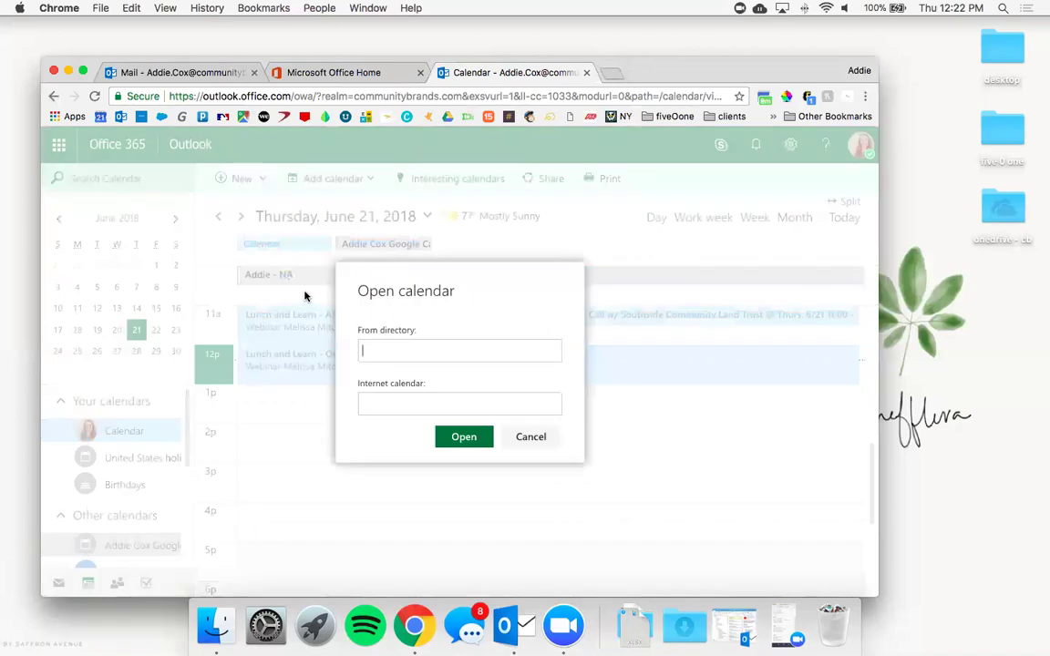
{"action": "type", "text": "haley"}
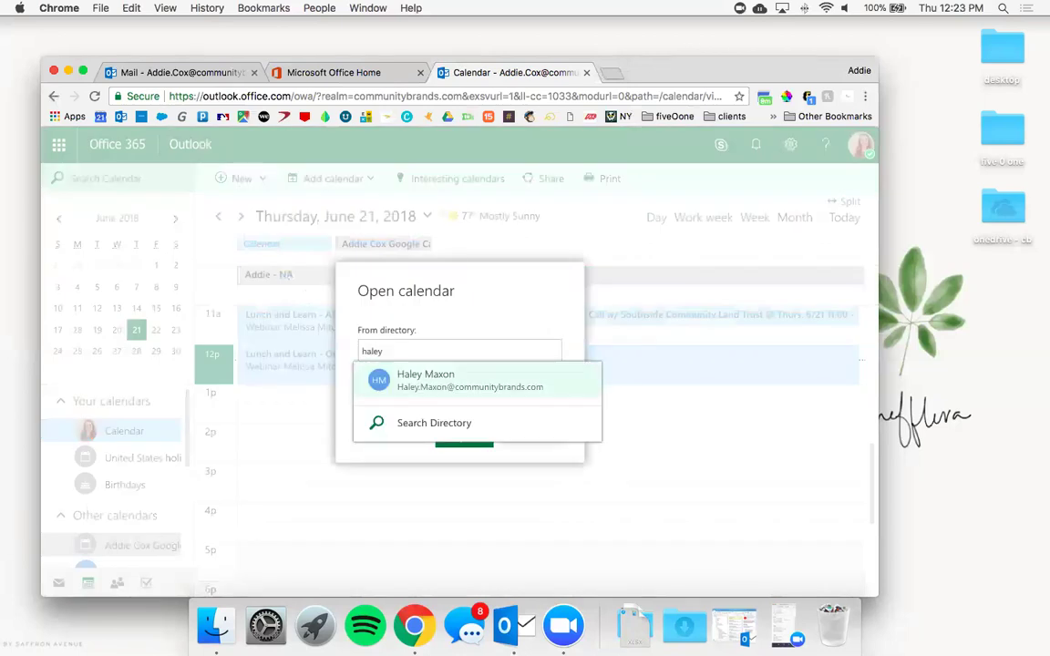
{"action": "key", "text": "Return"}
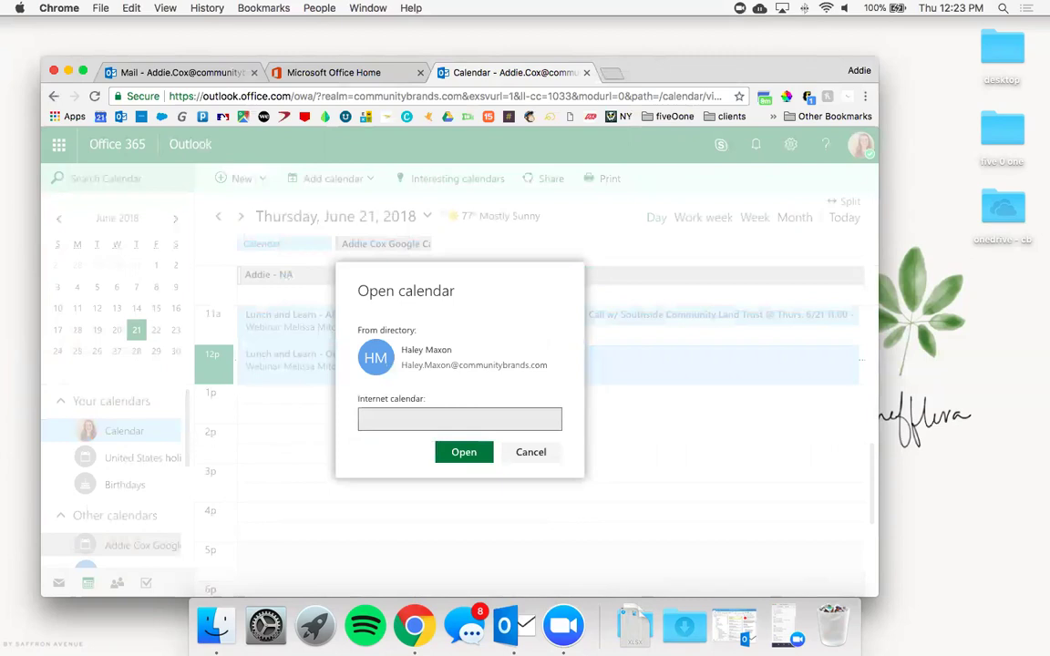
{"action": "left_click", "coordinate": [455, 451]}
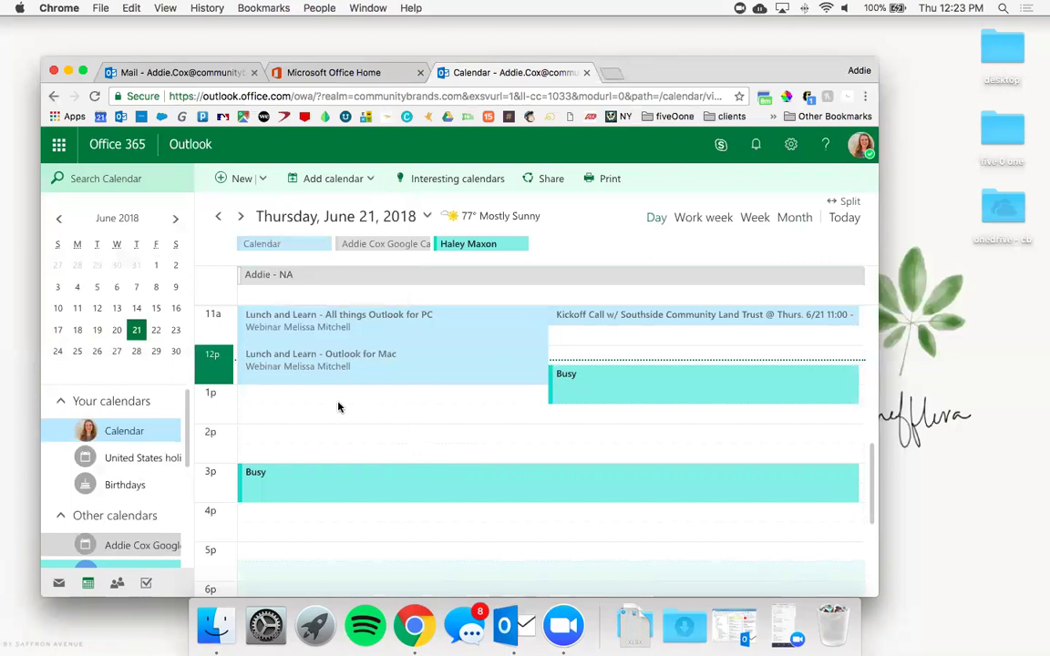
- Toggle the main Calendar off and back on, and open its sharing permissions
{"action": "scroll", "coordinate": [139, 476], "scroll_direction": "down", "scroll_amount": 5}
{"action": "scroll", "coordinate": [139, 476], "scroll_direction": "up", "scroll_amount": 5}
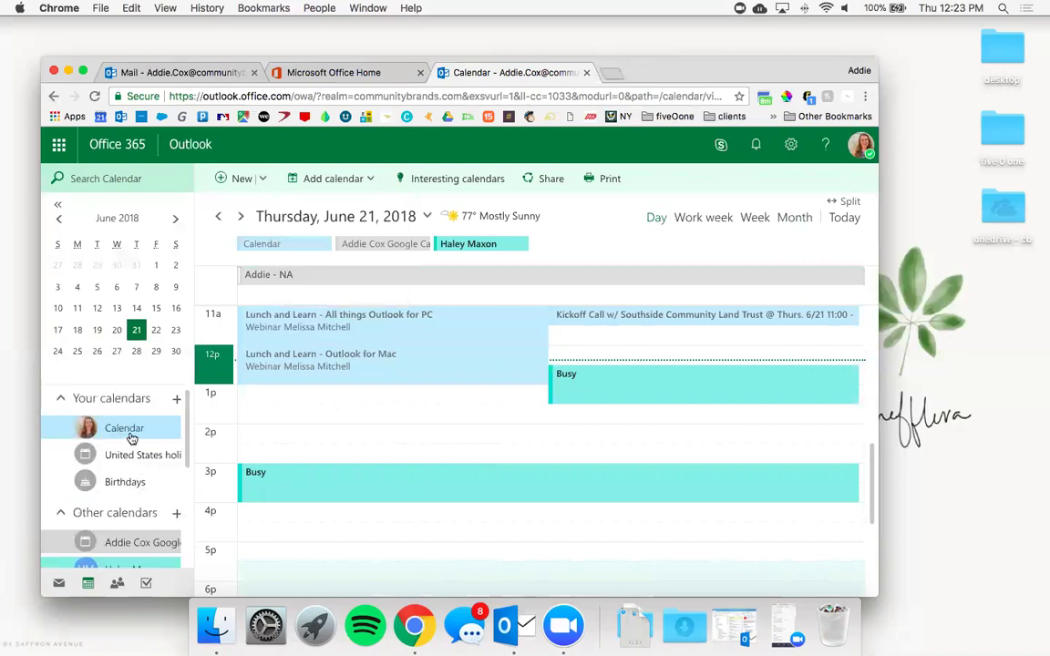
{"action": "left_click", "coordinate": [131, 437]}
{"action": "left_click", "coordinate": [133, 434]}
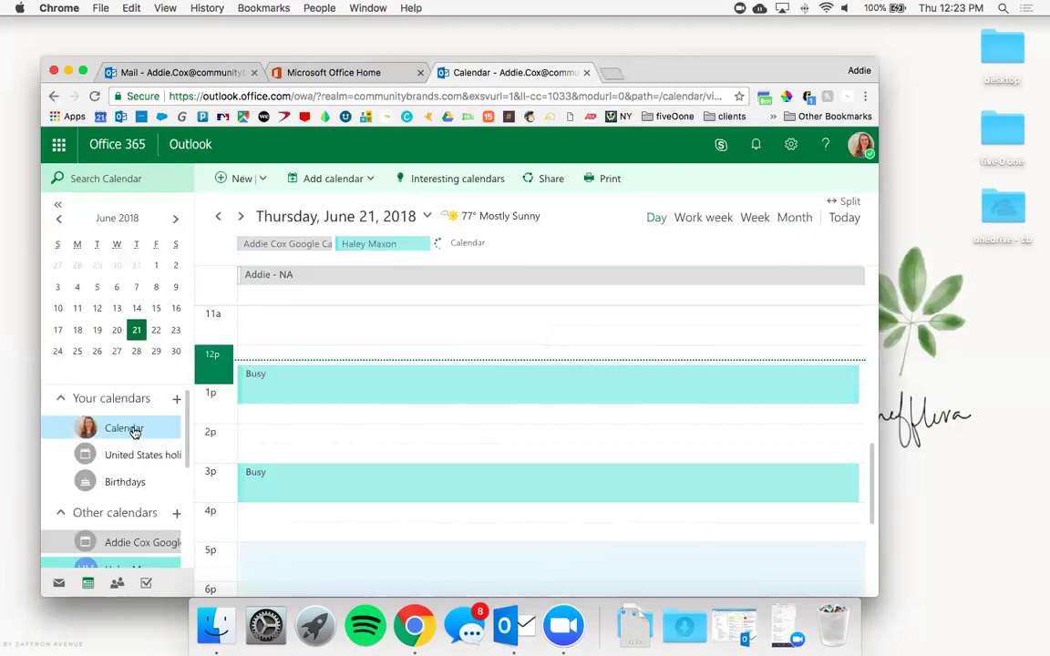
{"action": "right_click", "coordinate": [134, 431]}
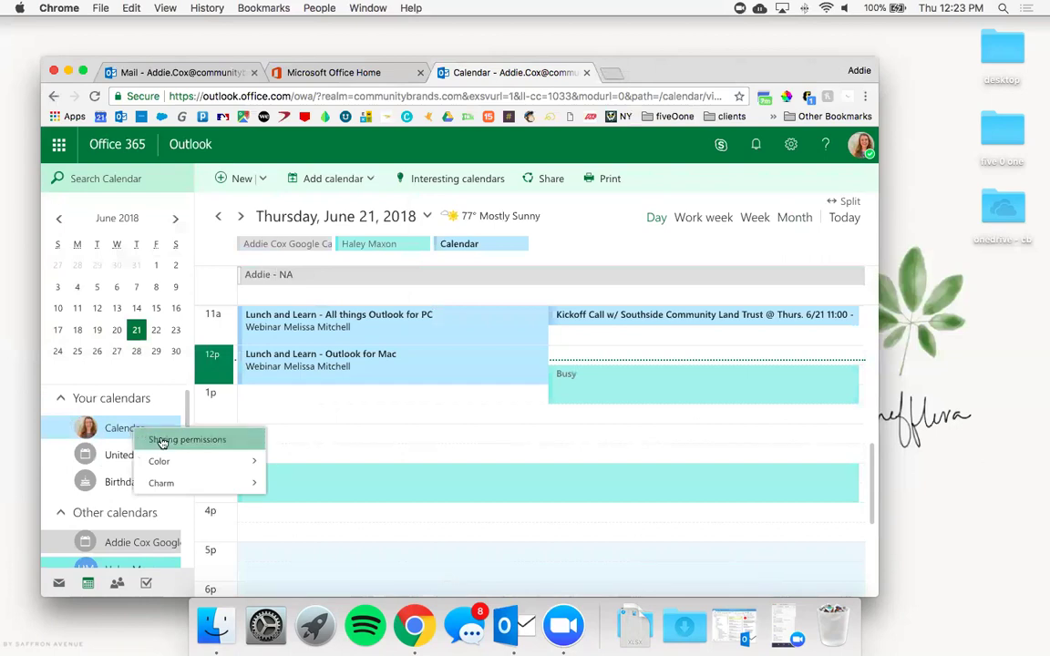
{"action": "left_click", "coordinate": [163, 441]}
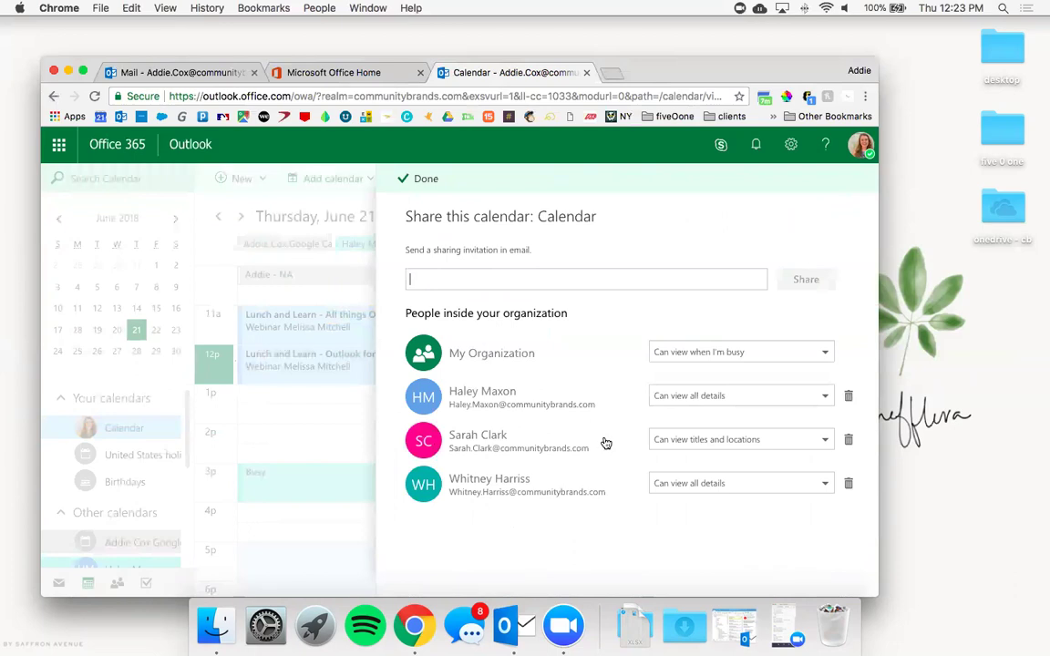
- View the permission levels available for the first listed colleague without changing them, and activate the sharing invitation field
{"action": "left_click", "coordinate": [679, 398]}
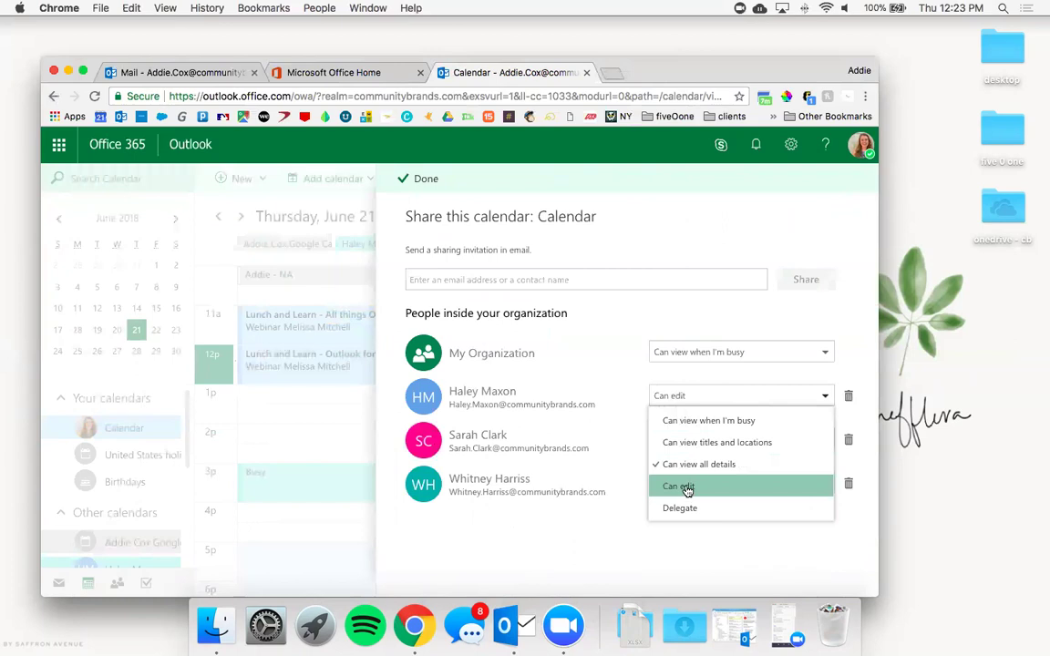
{"action": "left_click", "coordinate": [586, 544]}
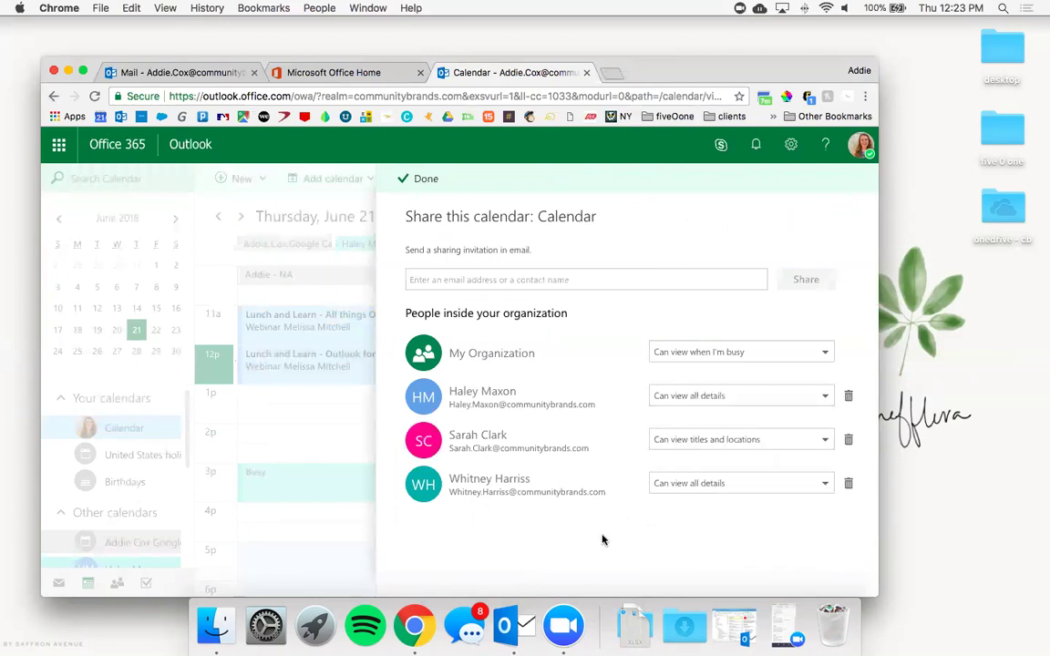
{"action": "left_click", "coordinate": [460, 289]}
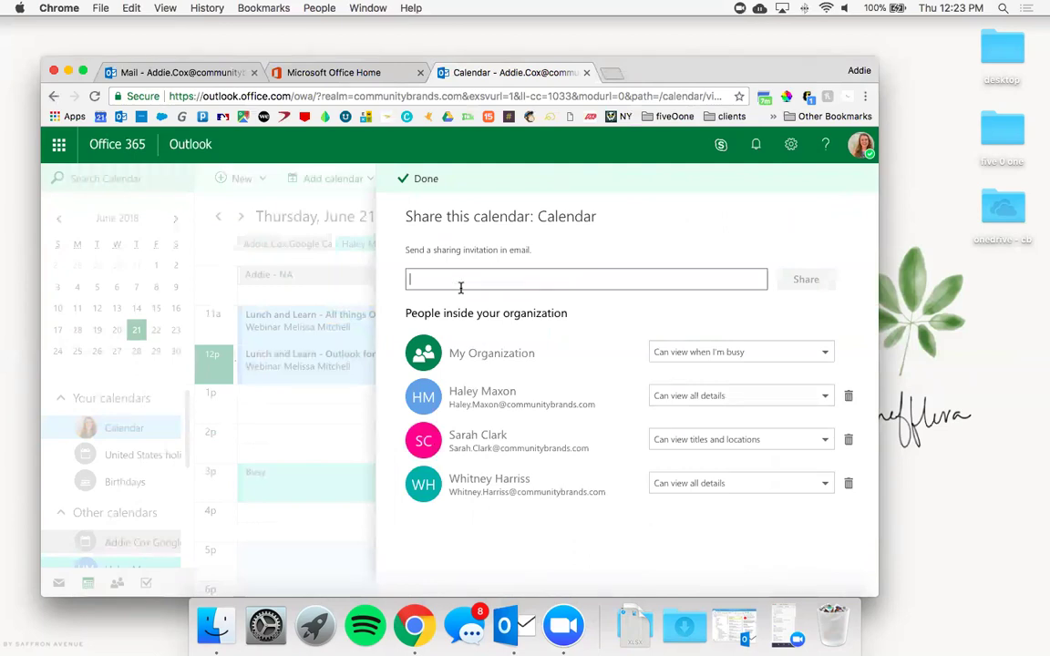
- Try to enter a colleague's name as the sharing invitation recipient, and close the calendar's sharing permissions
{"action": "type", "text": "haley"}
{"action": "key", "text": "Return"}
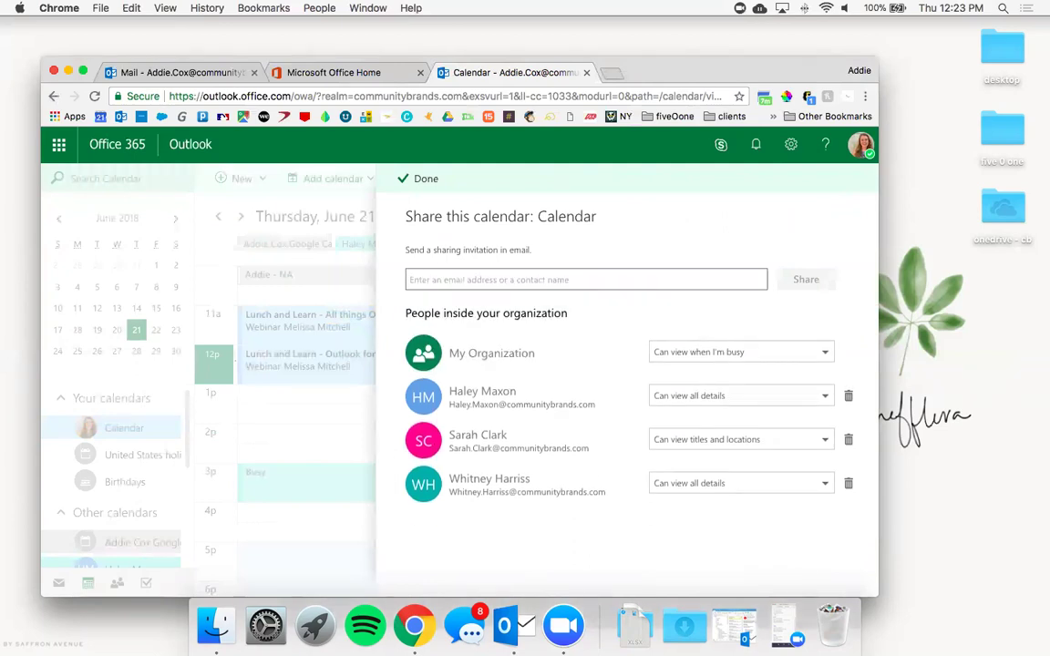
{"action": "left_click", "coordinate": [405, 182]}
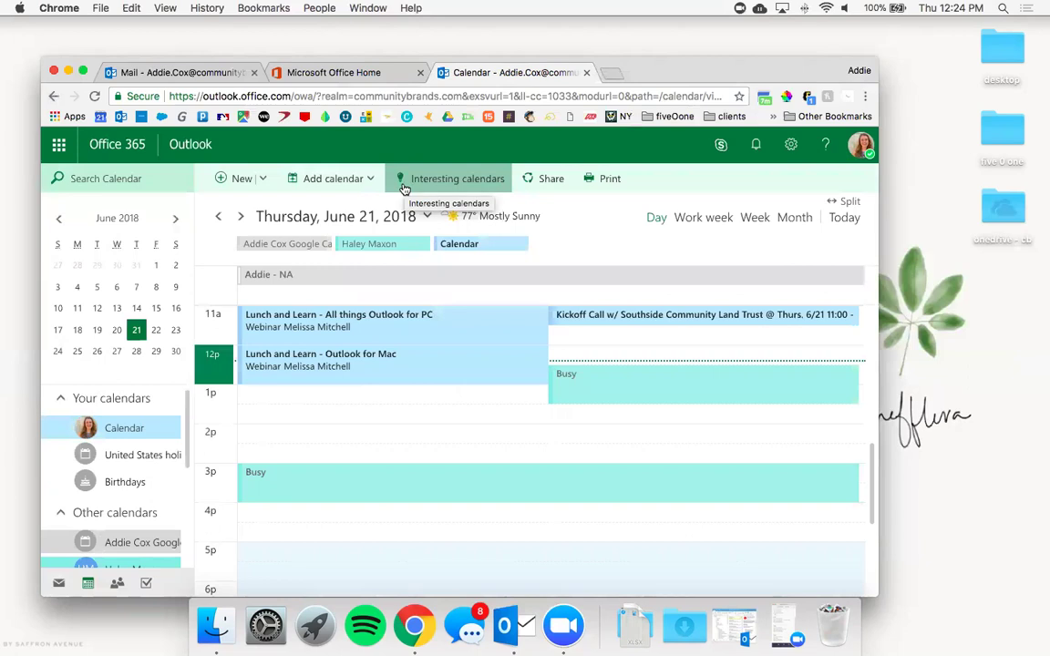
- View the Bing calendar categories offered under Interesting calendars, and close the list without adding any
{"action": "left_click", "coordinate": [405, 186]}
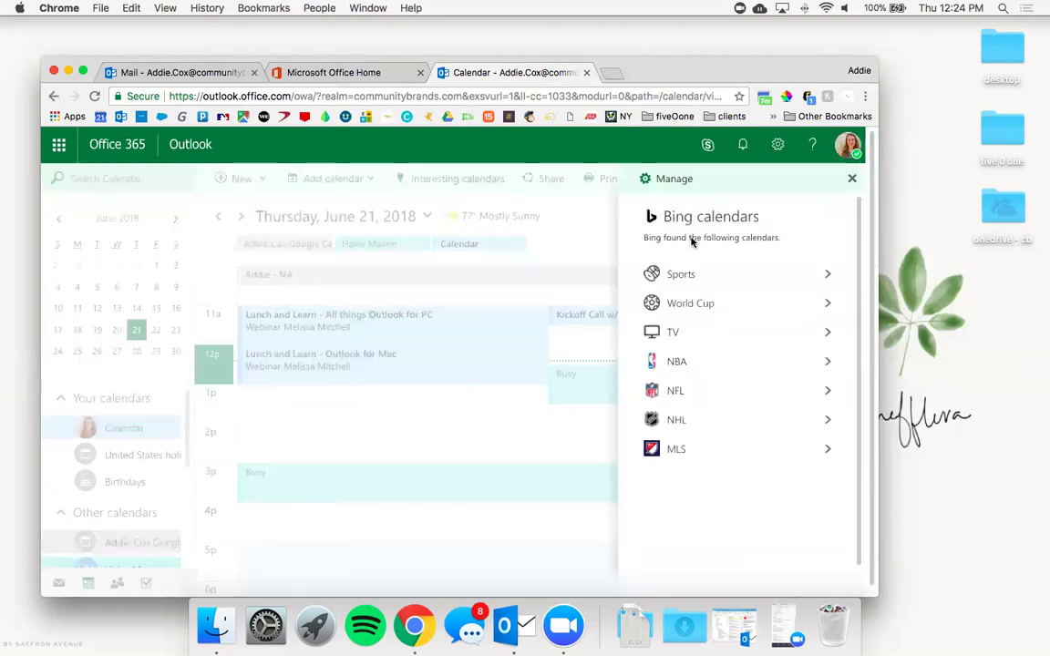
{"action": "left_click", "coordinate": [849, 181]}
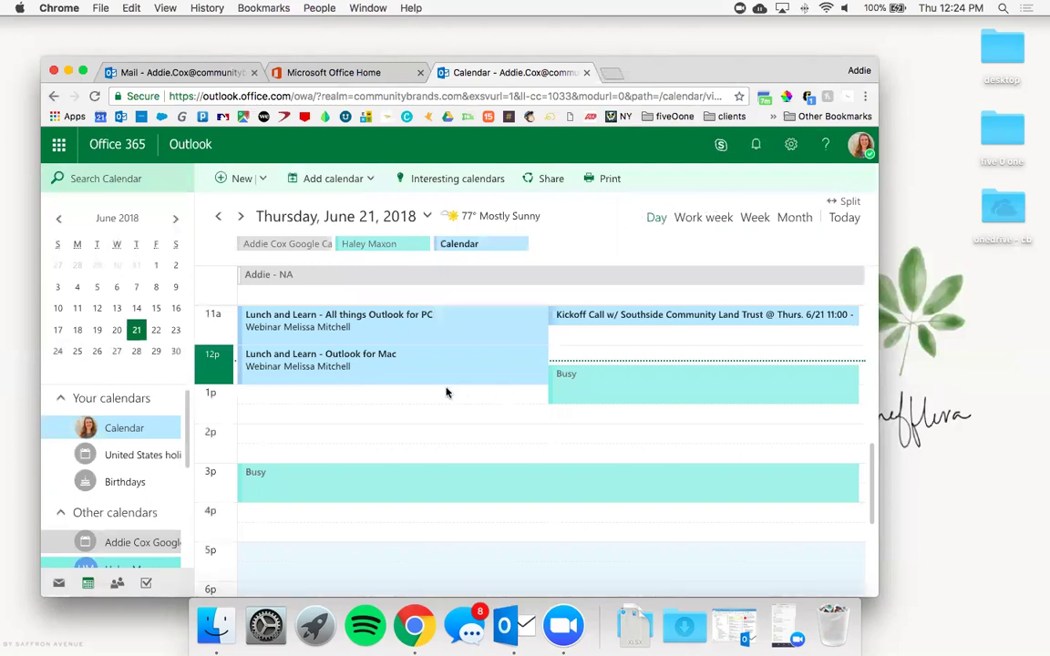
- Open the full details of a new 2:00 PM event on June 21, 2018, and view its repeat options
{"action": "left_click", "coordinate": [383, 432]}
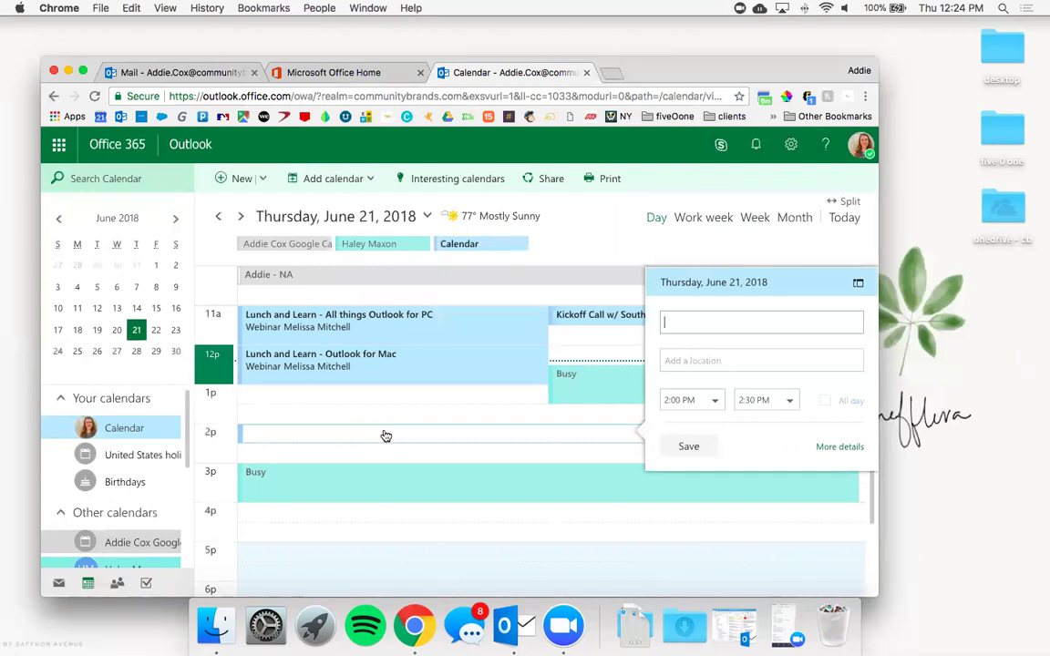
{"action": "left_click", "coordinate": [821, 447]}
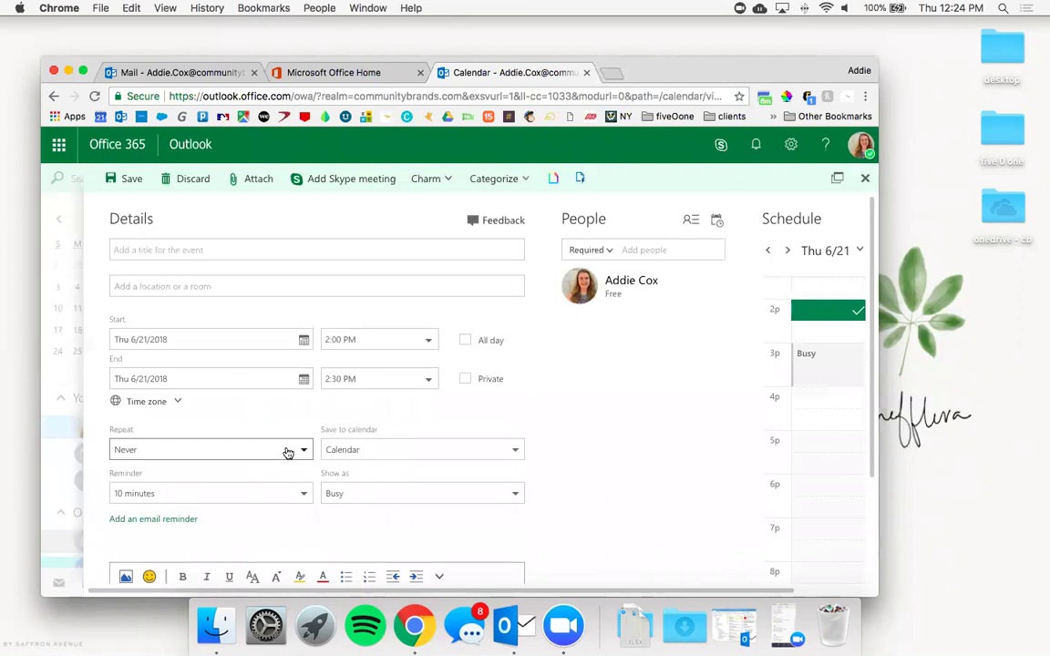
{"action": "left_click", "coordinate": [288, 451]}
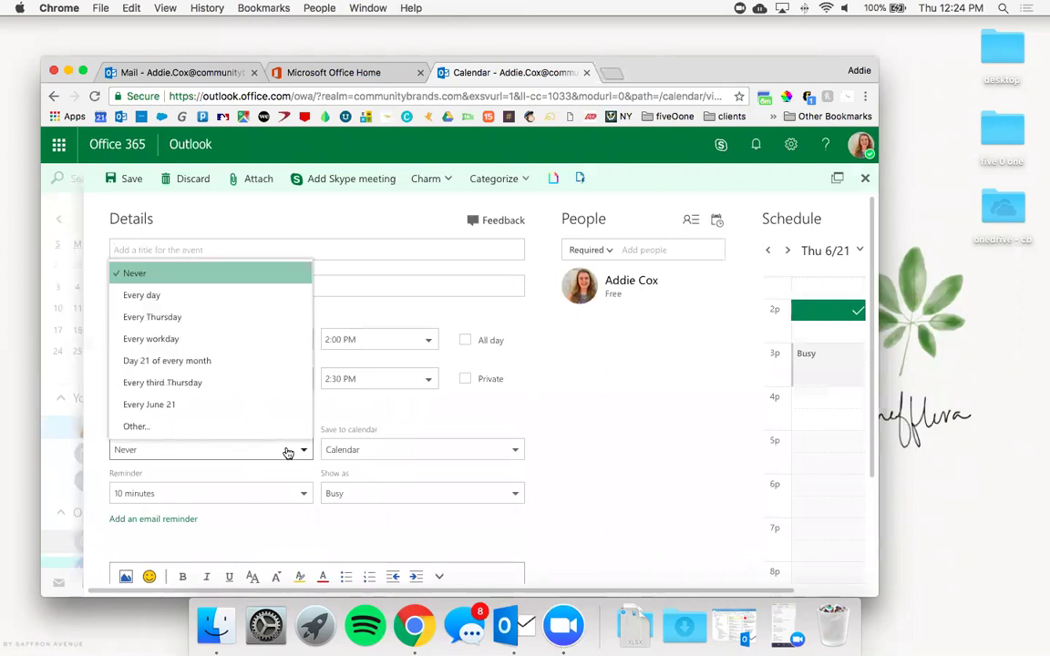
{"action": "left_click", "coordinate": [269, 410]}
{"action": "left_click", "coordinate": [507, 424]}
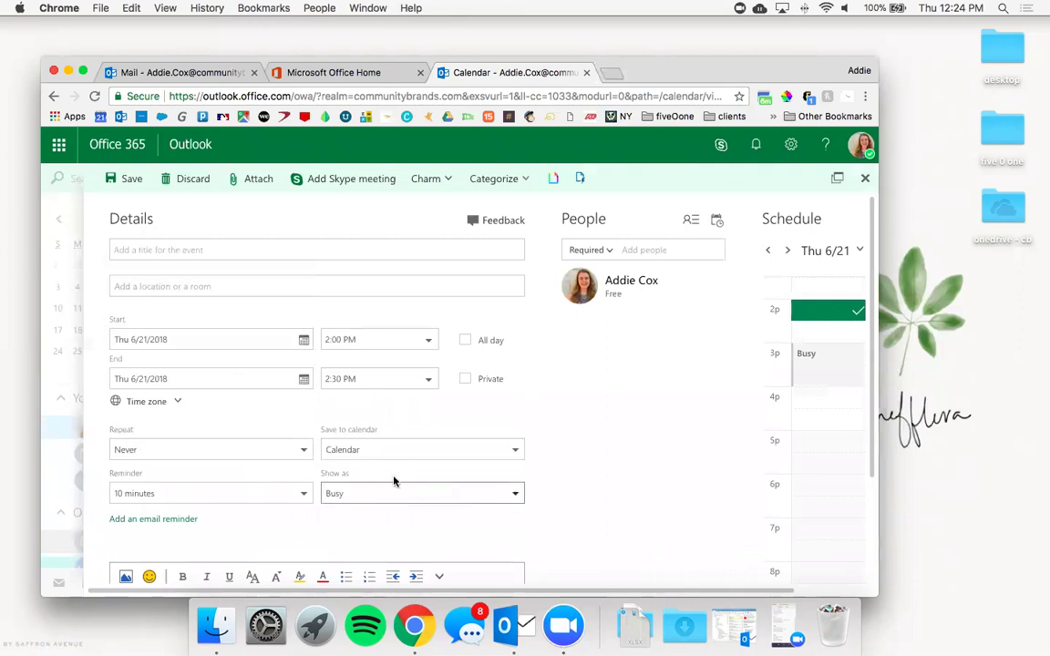
- Add an email reminder to the new event to view its settings, and discard the event
{"action": "scroll", "coordinate": [274, 498], "scroll_direction": "down", "scroll_amount": 1}
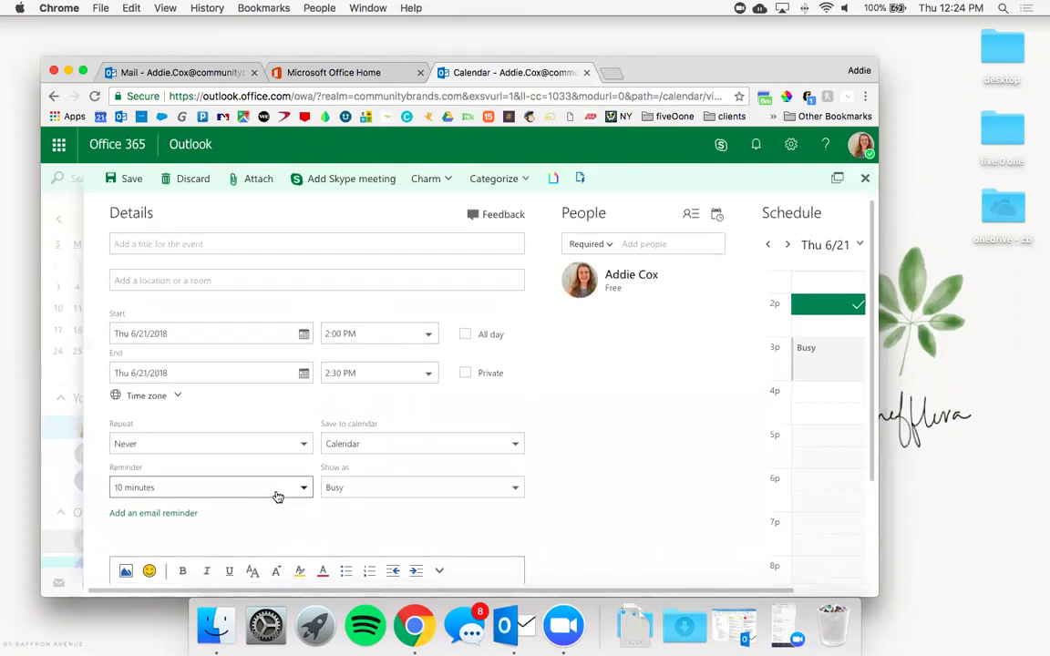
{"action": "left_click", "coordinate": [188, 520]}
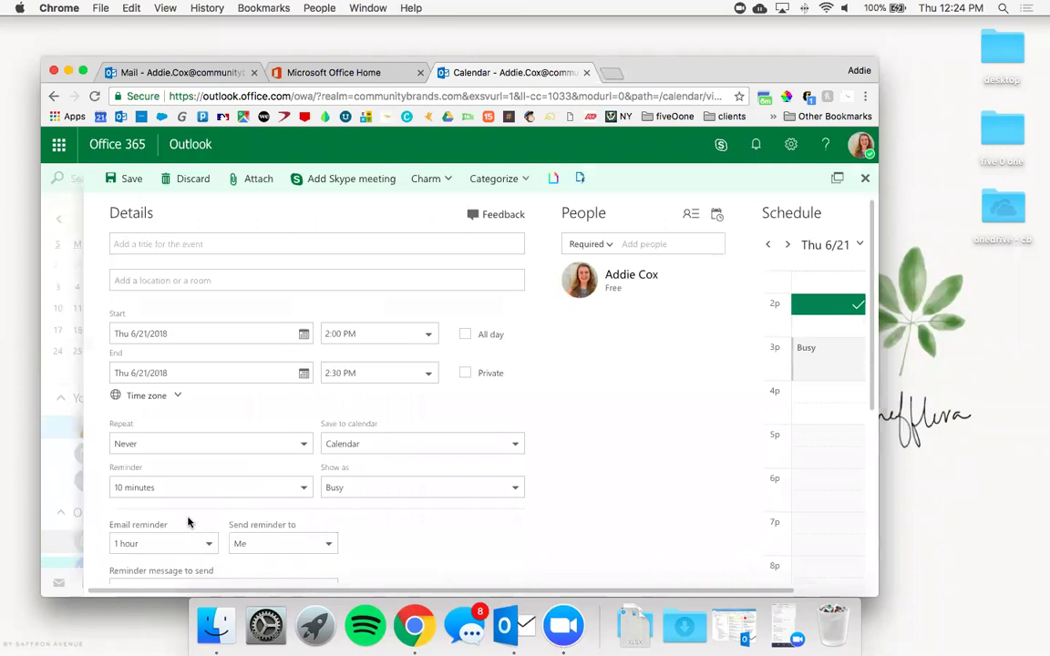
{"action": "scroll", "coordinate": [358, 509], "scroll_direction": "down", "scroll_amount": 3}
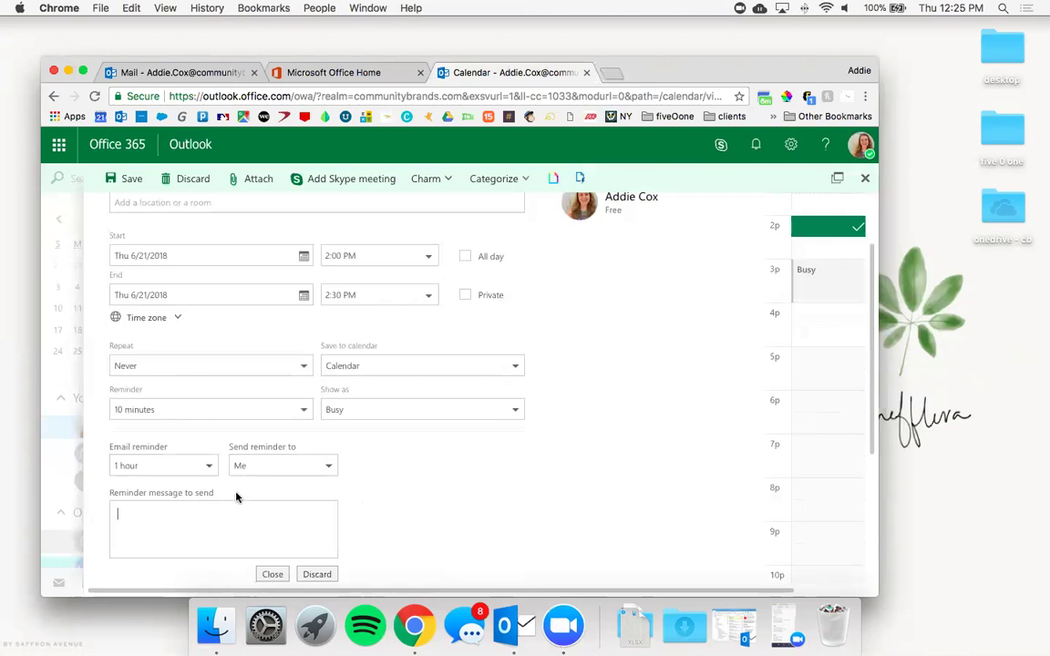
{"action": "left_click", "coordinate": [178, 179]}
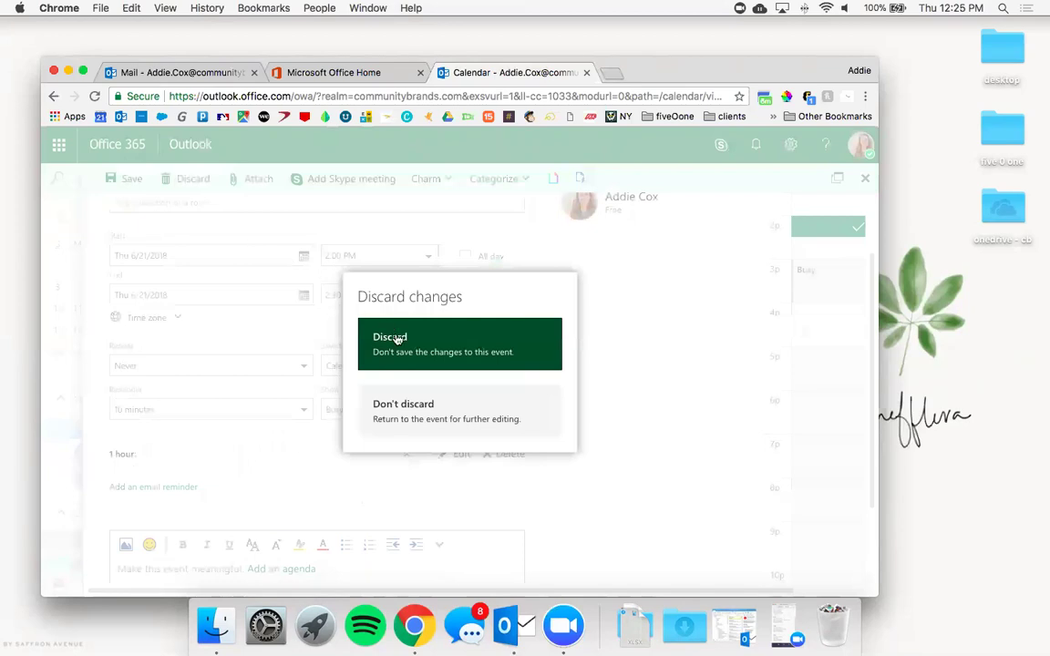
{"action": "left_click", "coordinate": [397, 339]}
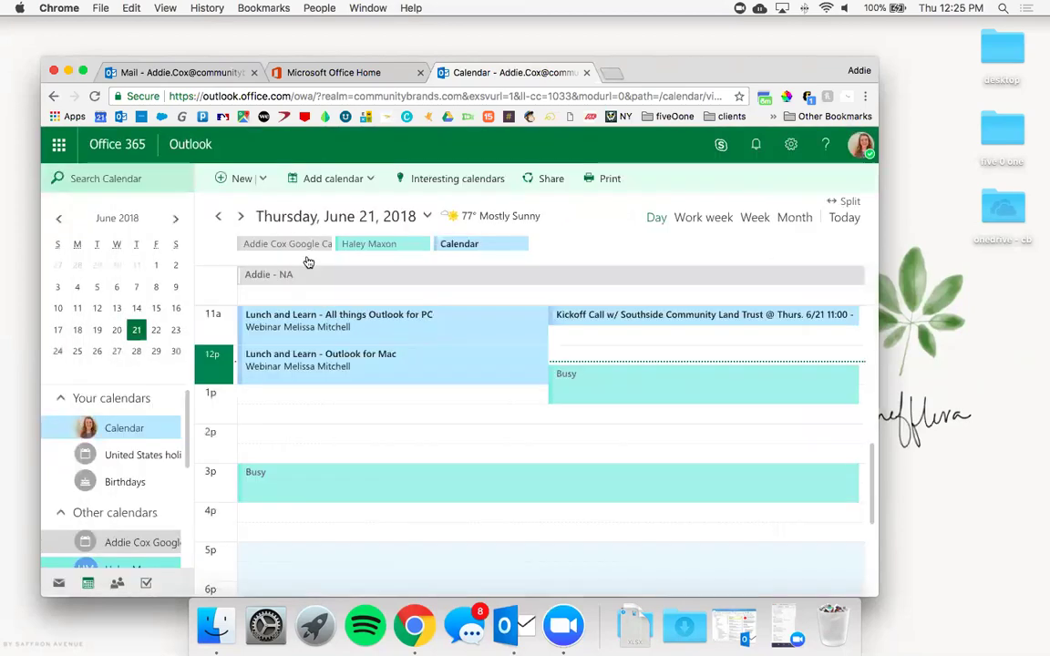
- Start a new detailed event at 2:00 PM on June 21, 2018, and add a Skype meeting to it
{"action": "left_click", "coordinate": [286, 428]}
{"action": "left_click", "coordinate": [819, 454]}
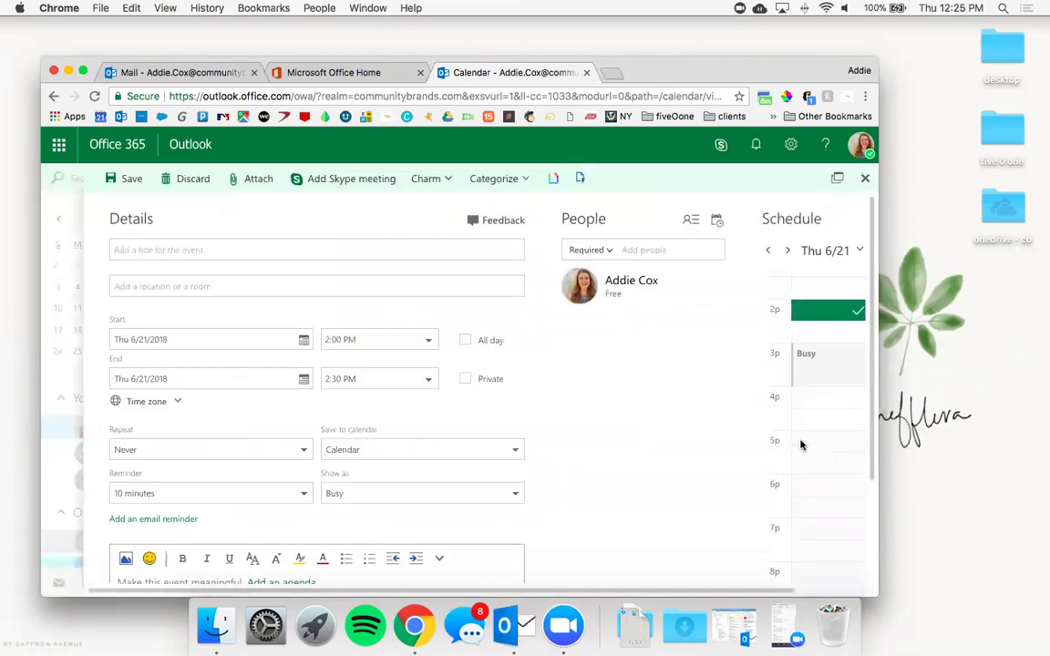
{"action": "left_click", "coordinate": [319, 182]}
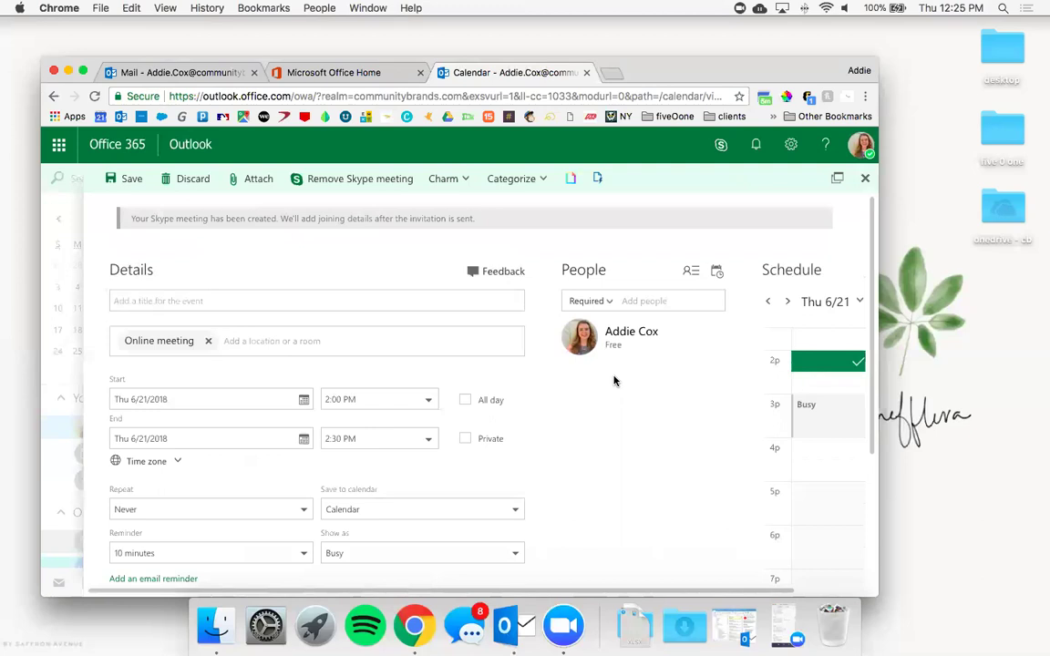
- View the suggested contacts for required attendees without adding anyone
{"action": "left_click", "coordinate": [635, 300]}
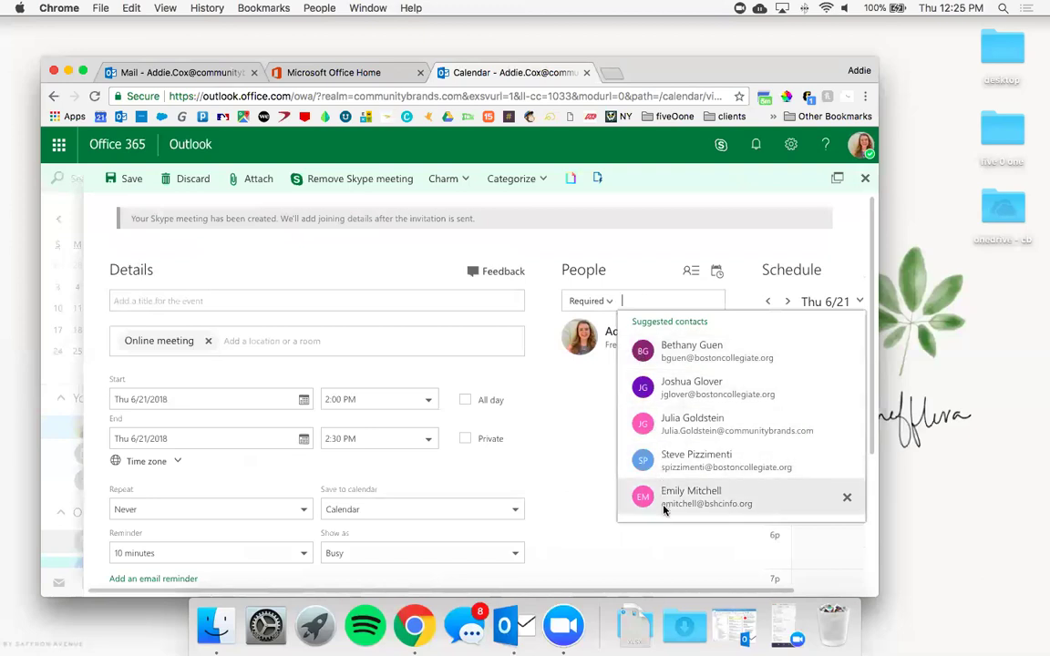
{"action": "left_click", "coordinate": [585, 241]}
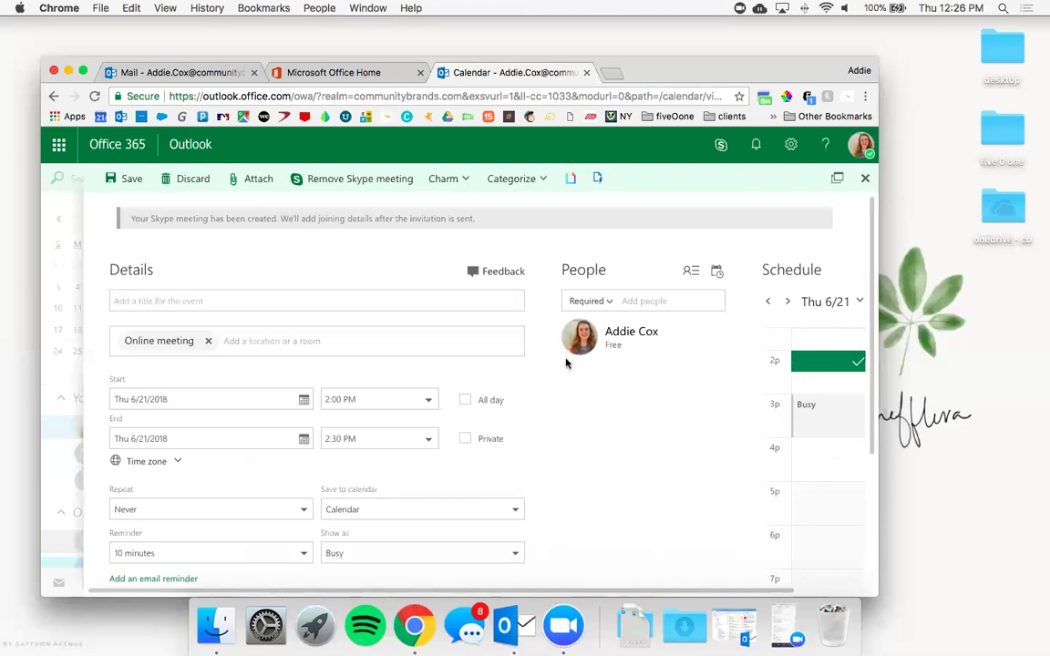
- Examine the event's time zone list and its time zone search without changing the zone
{"action": "left_click", "coordinate": [172, 463]}
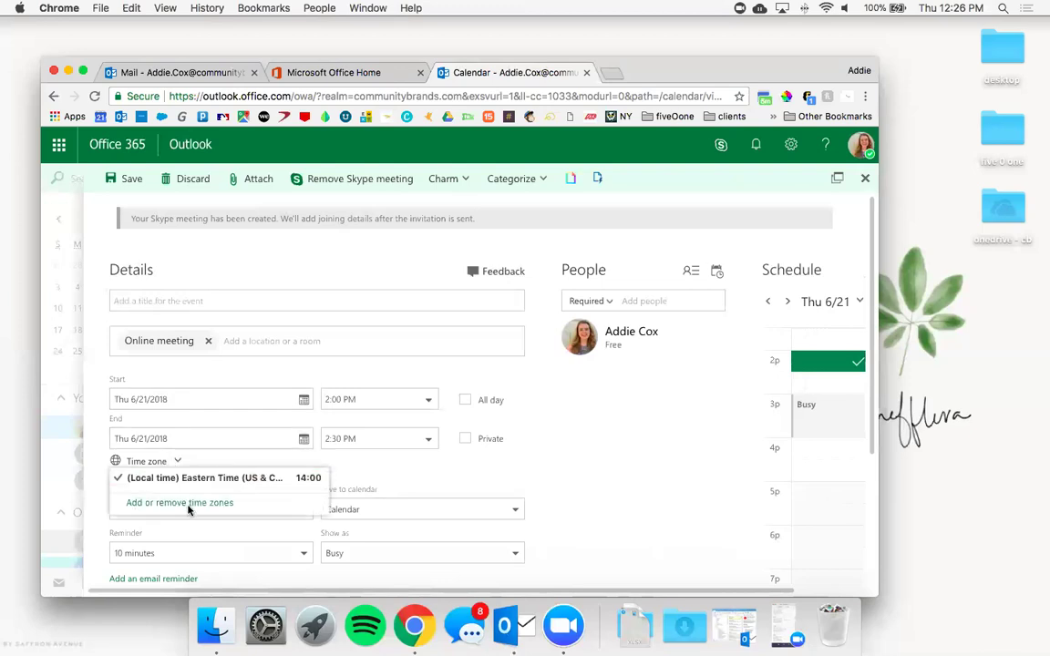
{"action": "left_click", "coordinate": [188, 502]}
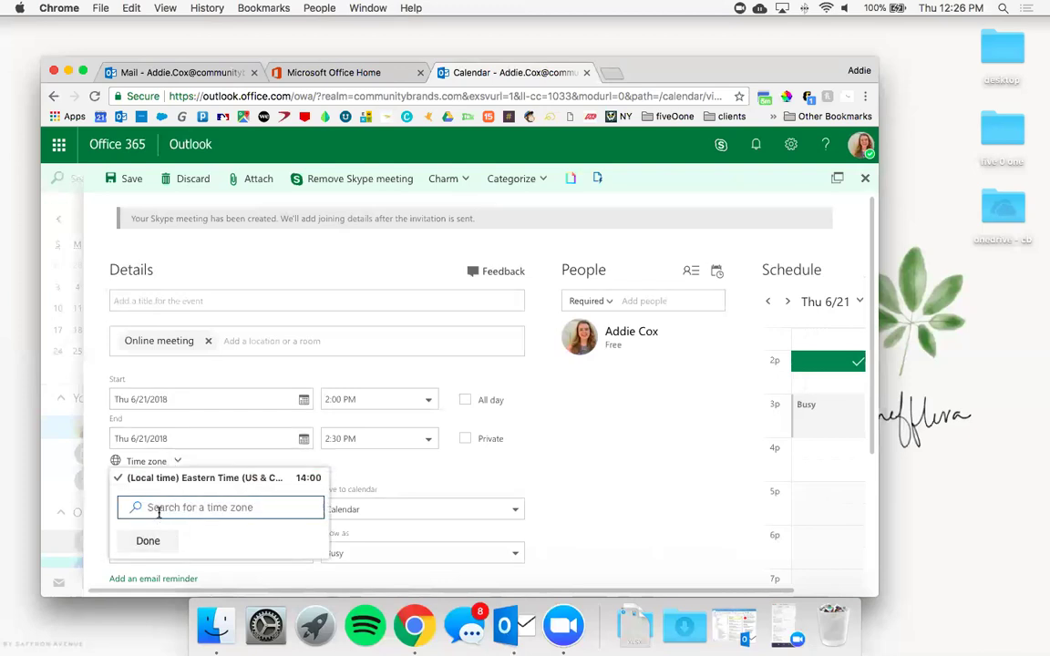
{"action": "left_click", "coordinate": [255, 479]}
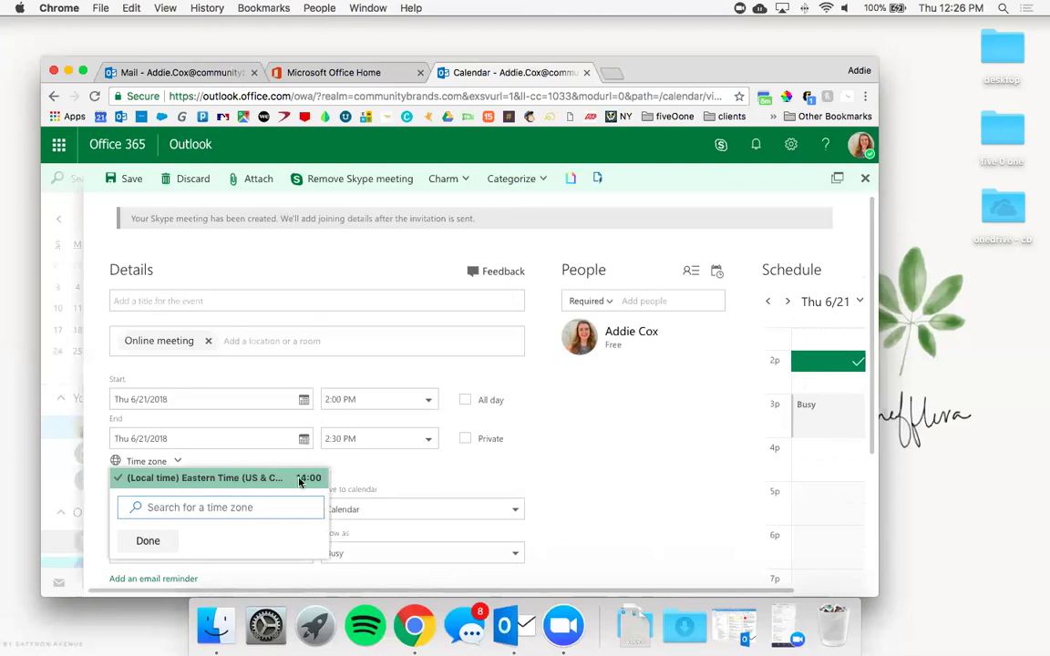
{"action": "left_click", "coordinate": [366, 480]}
{"action": "left_click", "coordinate": [253, 299]}
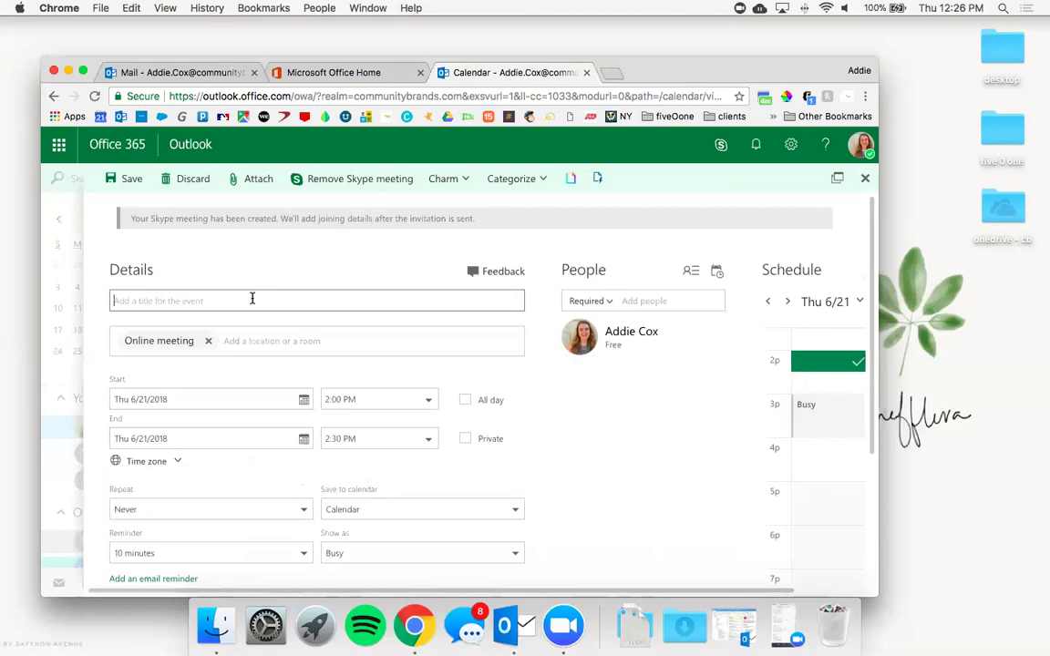
- Try to add another time zone to the event by searching for "PST"
{"action": "left_click", "coordinate": [171, 461]}
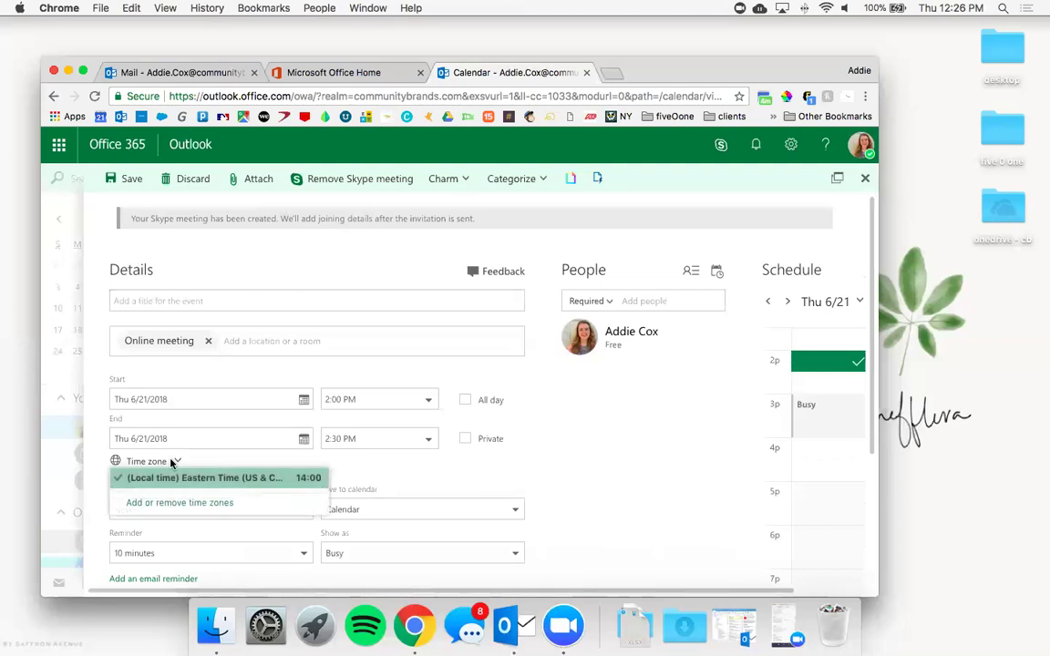
{"action": "left_click", "coordinate": [191, 504]}
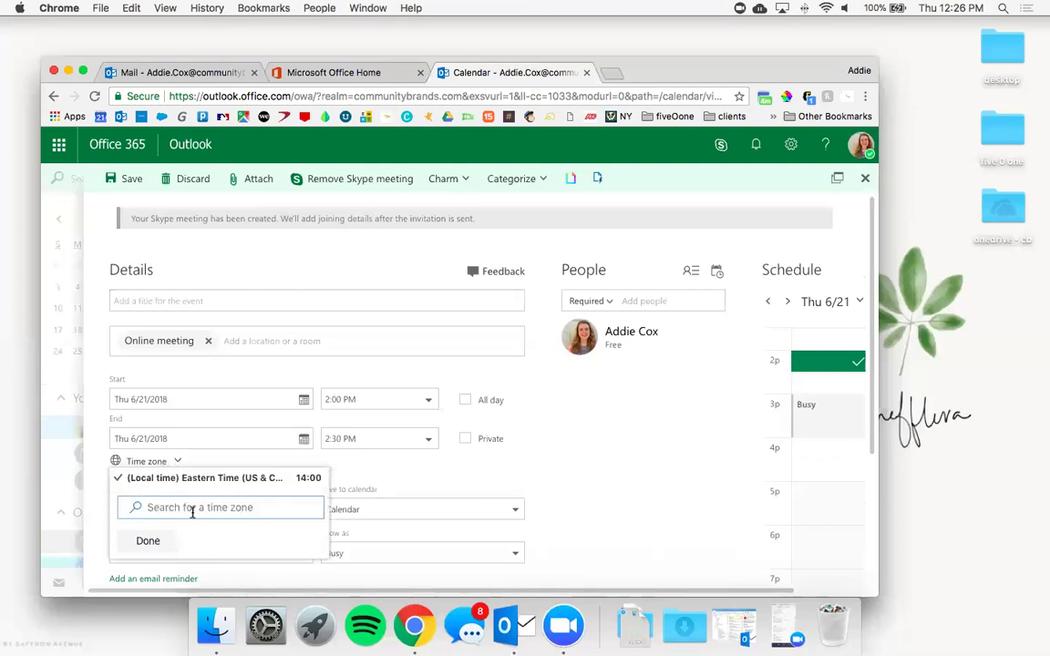
{"action": "left_click", "coordinate": [197, 512]}
{"action": "type", "text": "PST"}
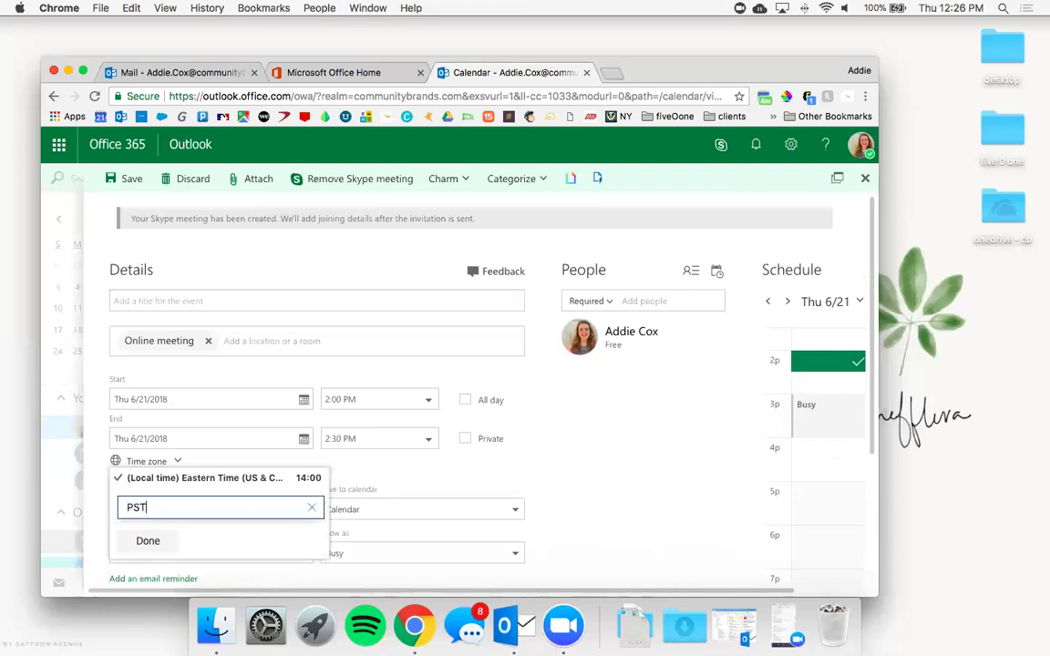
{"action": "left_click", "coordinate": [155, 541]}
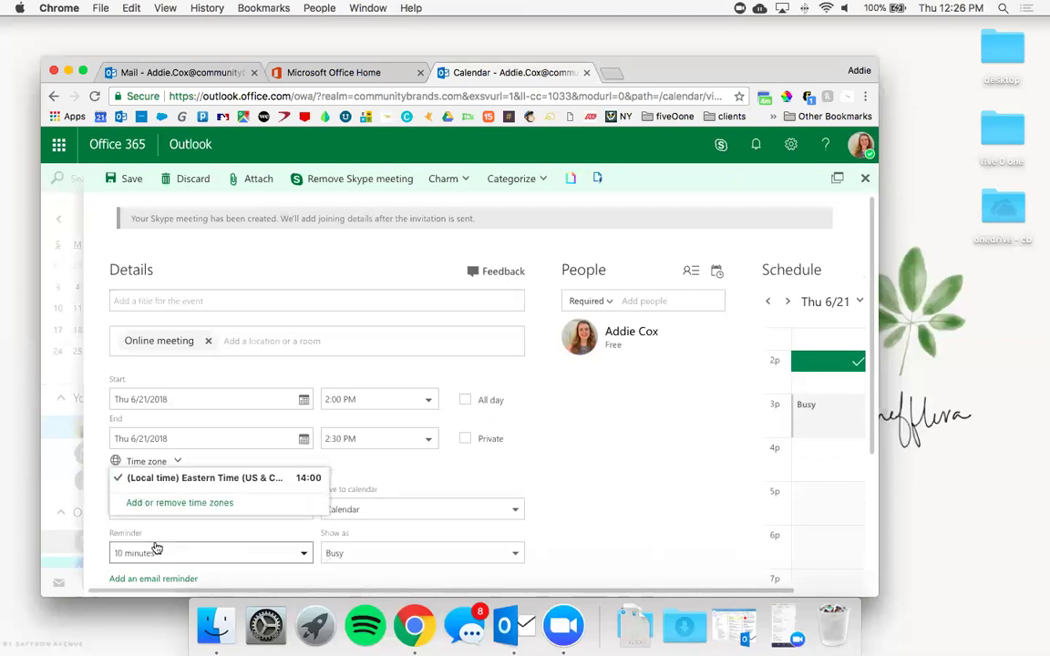
{"action": "left_click", "coordinate": [620, 474]}
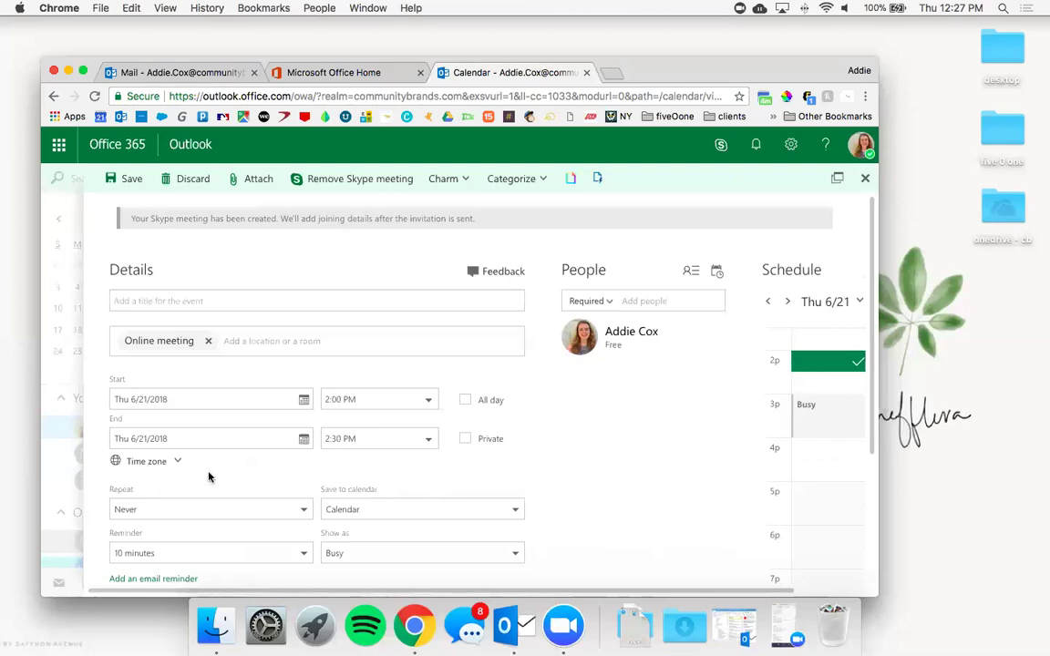
- Add Pacific Time (US & Canada) to the time zone list by searching for "pacific", and apply it to the event
{"action": "left_click", "coordinate": [233, 401]}
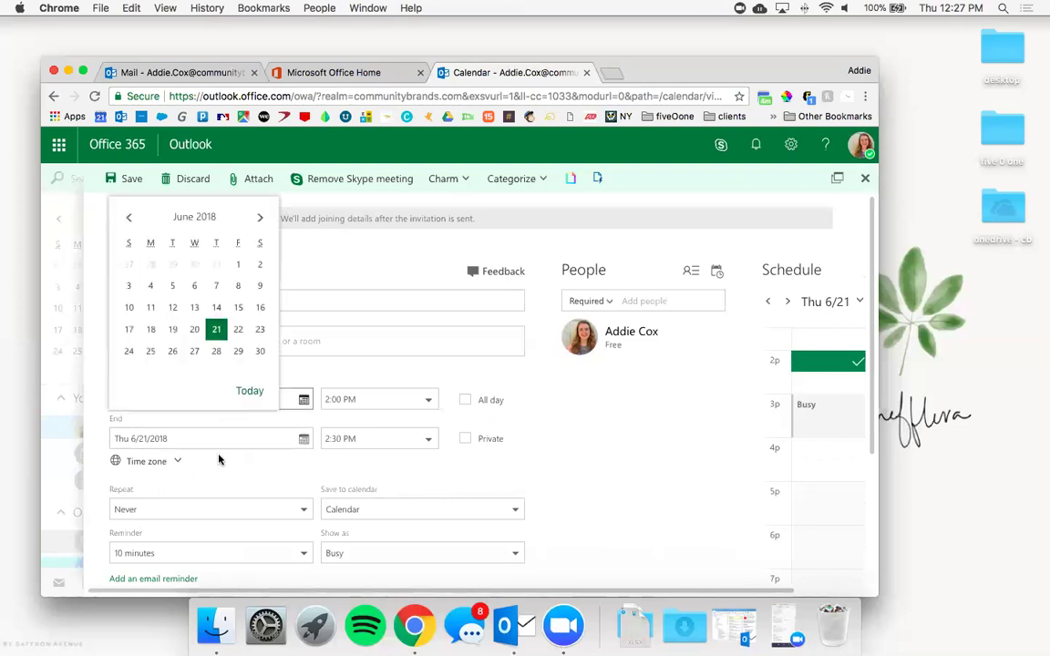
{"action": "left_click", "coordinate": [187, 462]}
{"action": "left_click", "coordinate": [178, 462]}
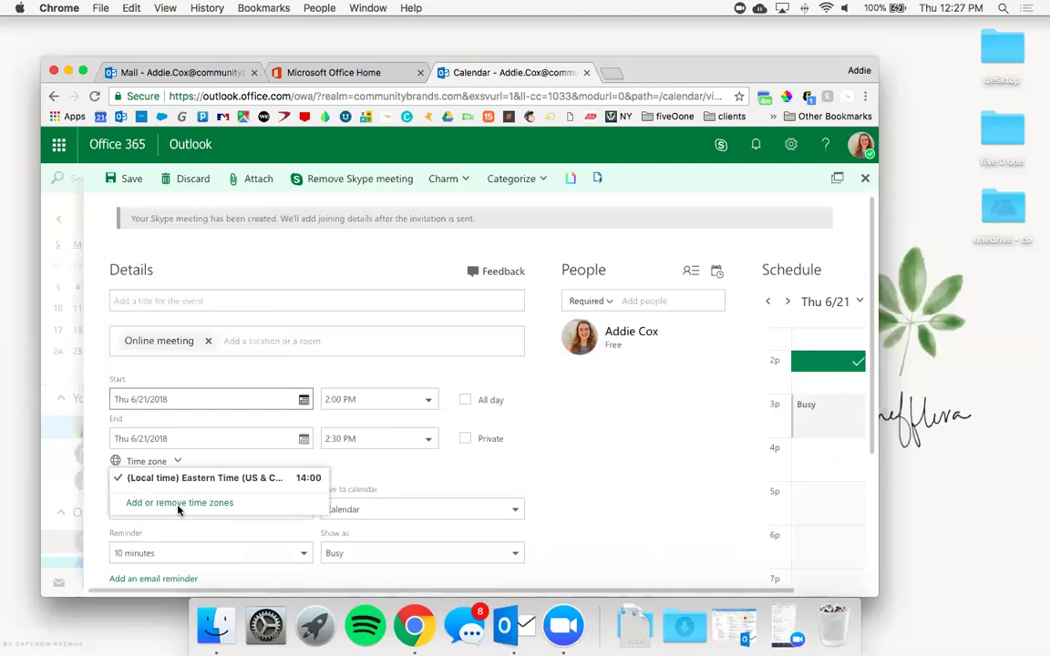
{"action": "left_click", "coordinate": [178, 503]}
{"action": "type", "text": "pacific"}
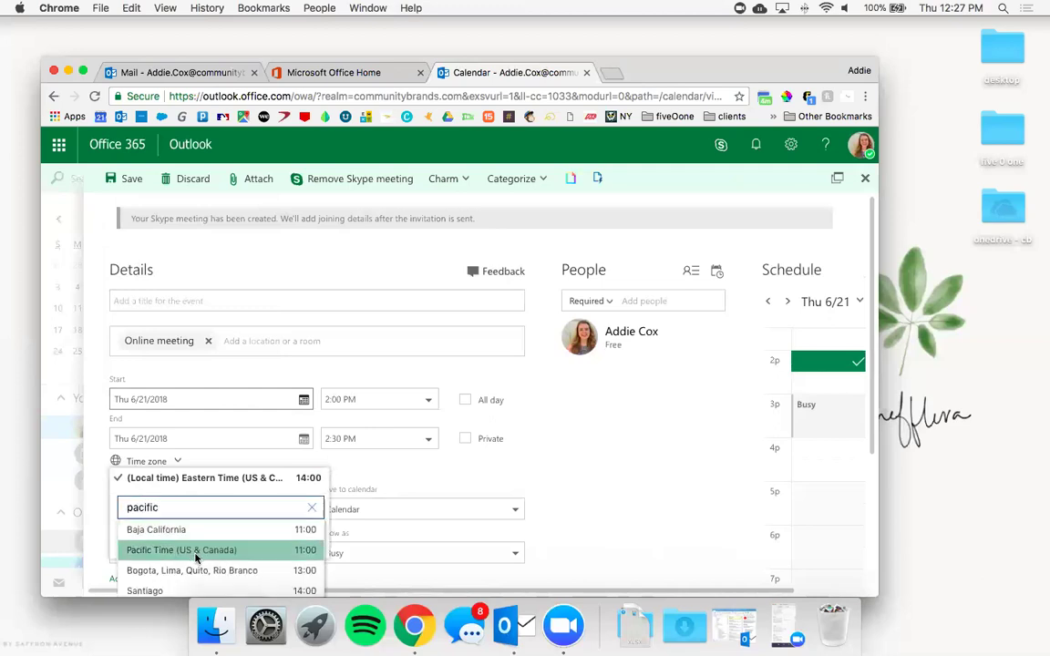
{"action": "left_click", "coordinate": [195, 551]}
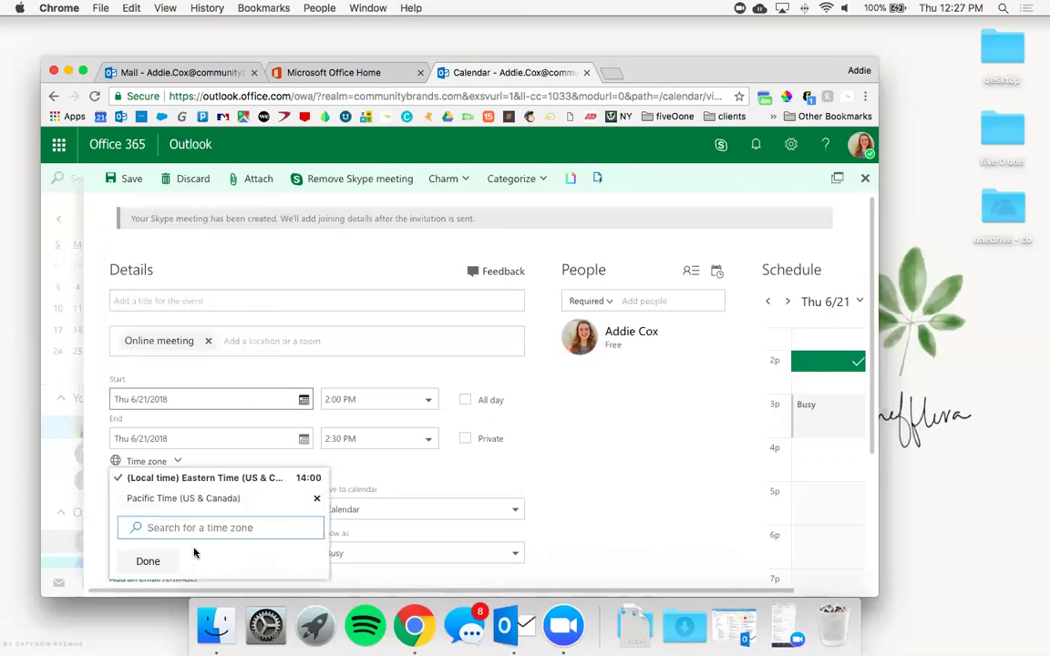
{"action": "left_click", "coordinate": [147, 562]}
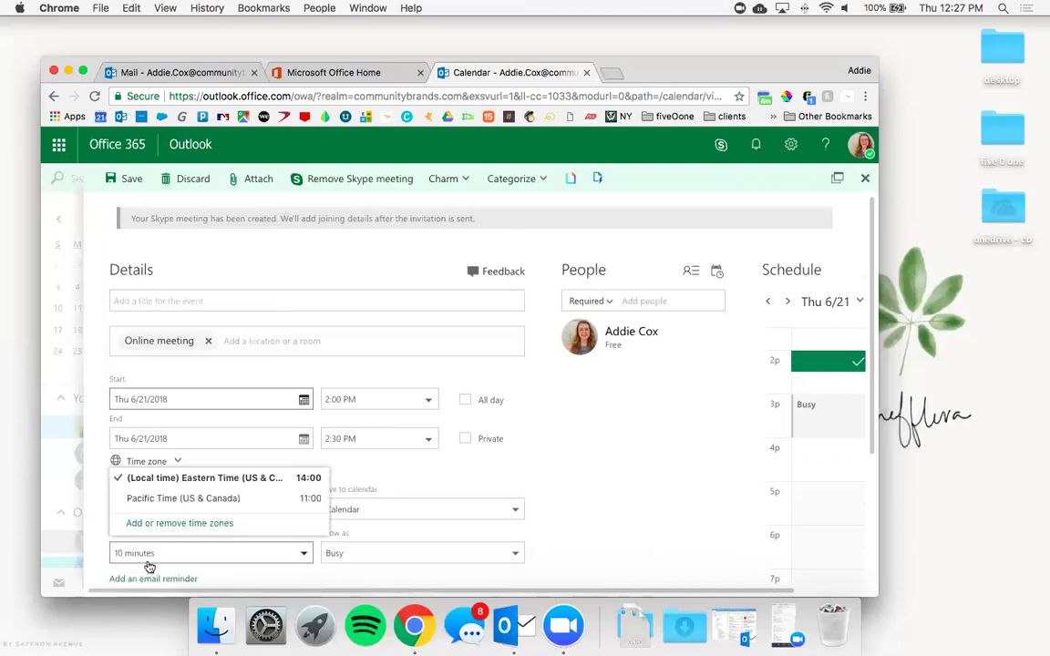
{"action": "left_click", "coordinate": [178, 499]}
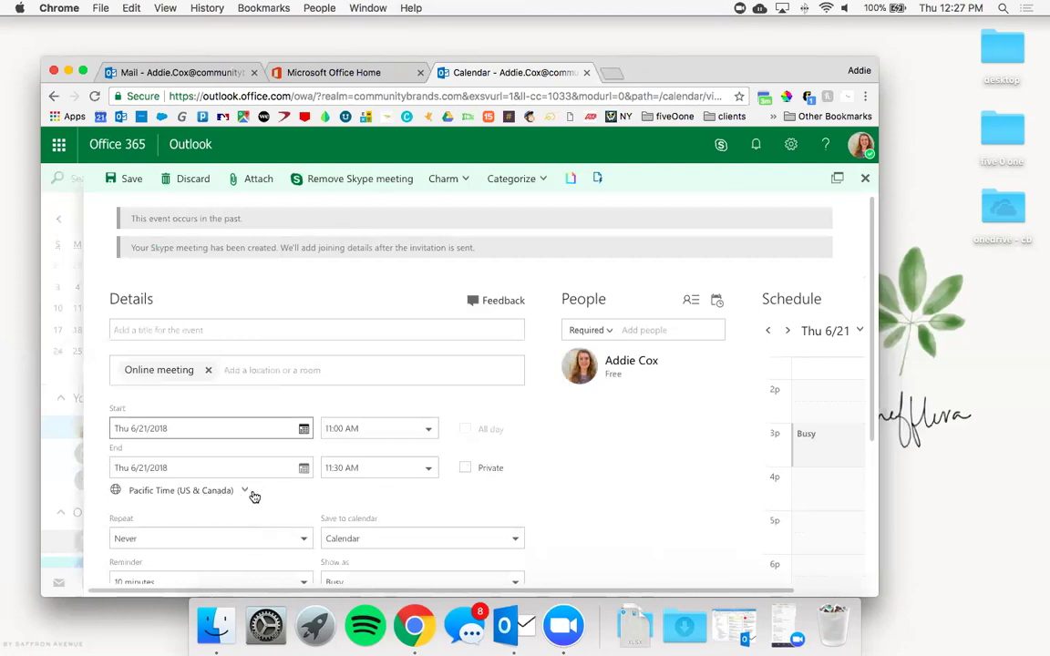
- Title the event "Test Cali Meeting" and save it to the calendar
{"action": "left_click", "coordinate": [188, 334]}
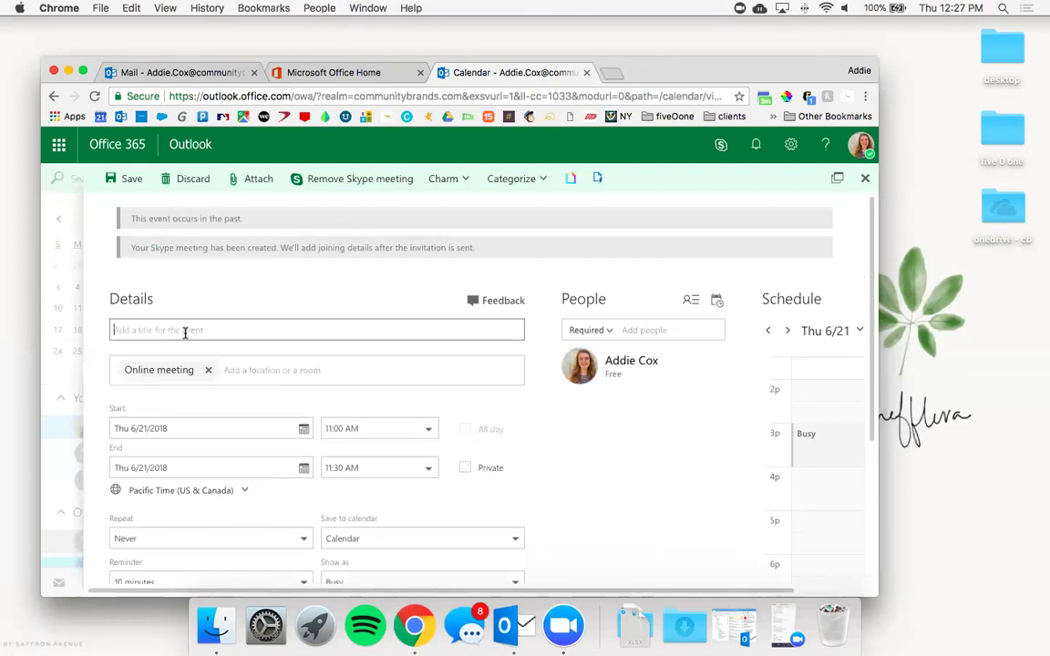
{"action": "type", "text": "Test Cali Meeting"}
{"action": "left_click", "coordinate": [180, 209]}
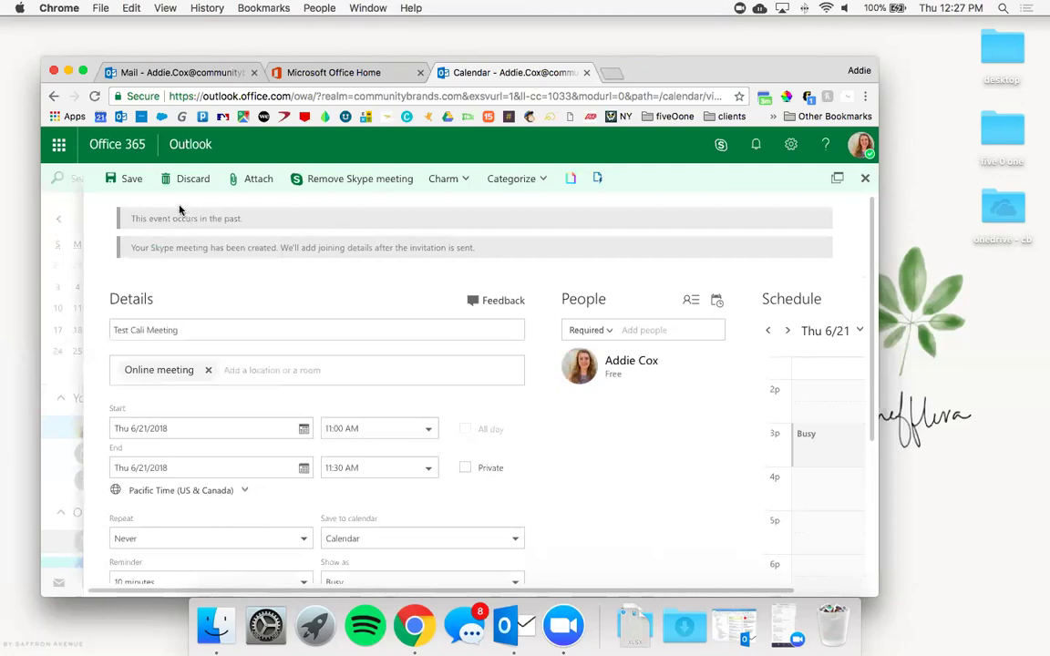
{"action": "left_click", "coordinate": [127, 180]}
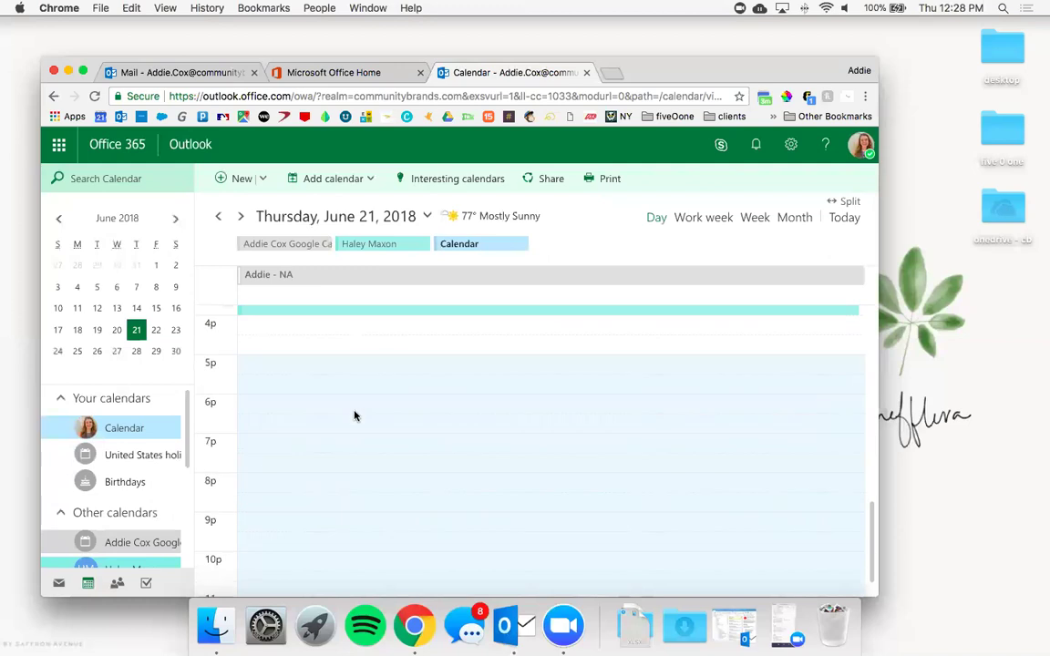
- Delete the "Test Cali Meeting" event from the June 21 calendar
{"action": "left_click", "coordinate": [332, 435]}
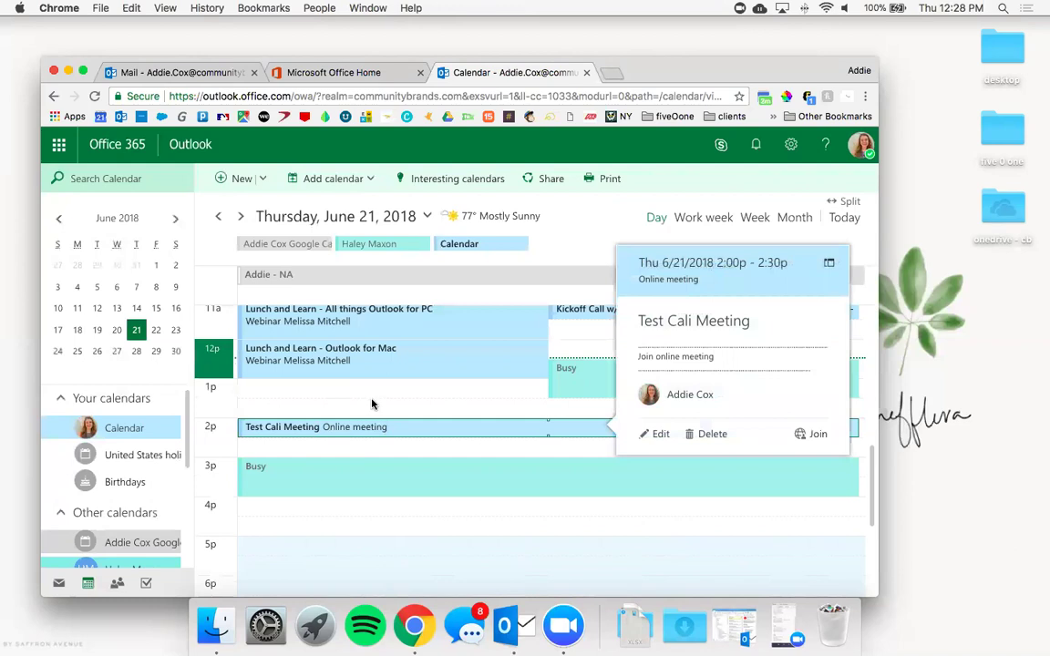
{"action": "left_click", "coordinate": [712, 446]}
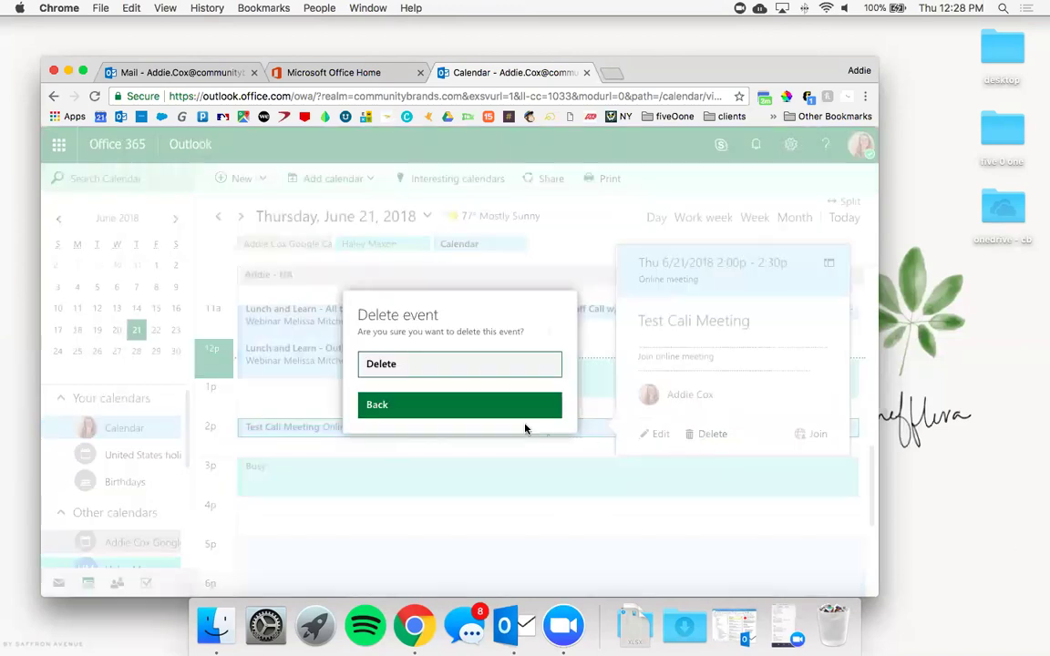
{"action": "left_click", "coordinate": [441, 376]}
- Start a detailed new event at 2:00 PM on June 21, view its time zone list, and discard the event
{"action": "left_click", "coordinate": [363, 428]}
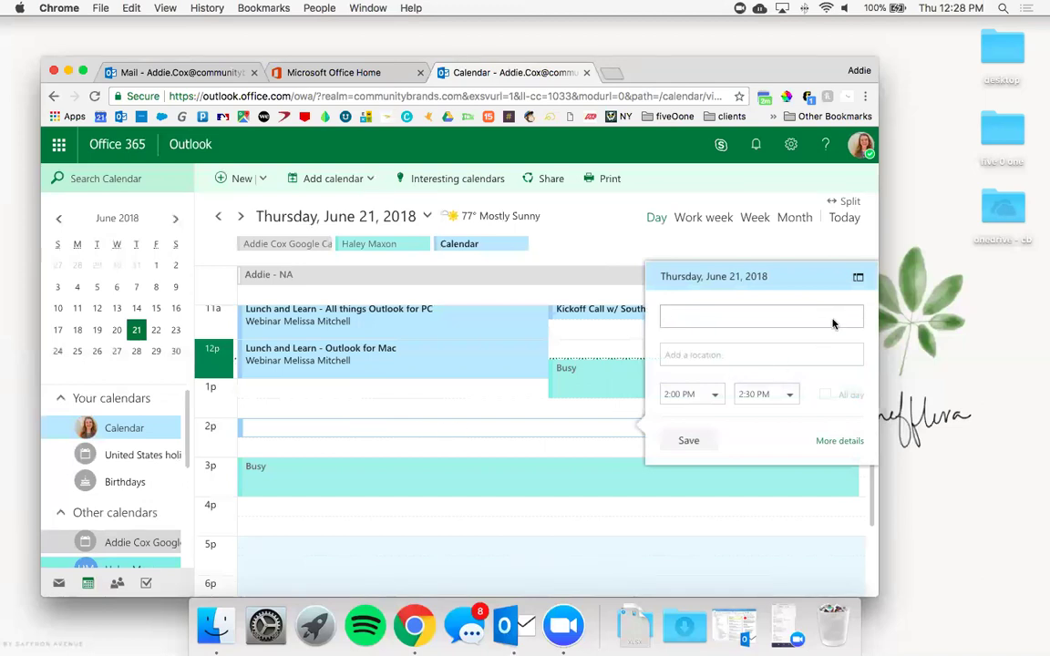
{"action": "left_click", "coordinate": [849, 445]}
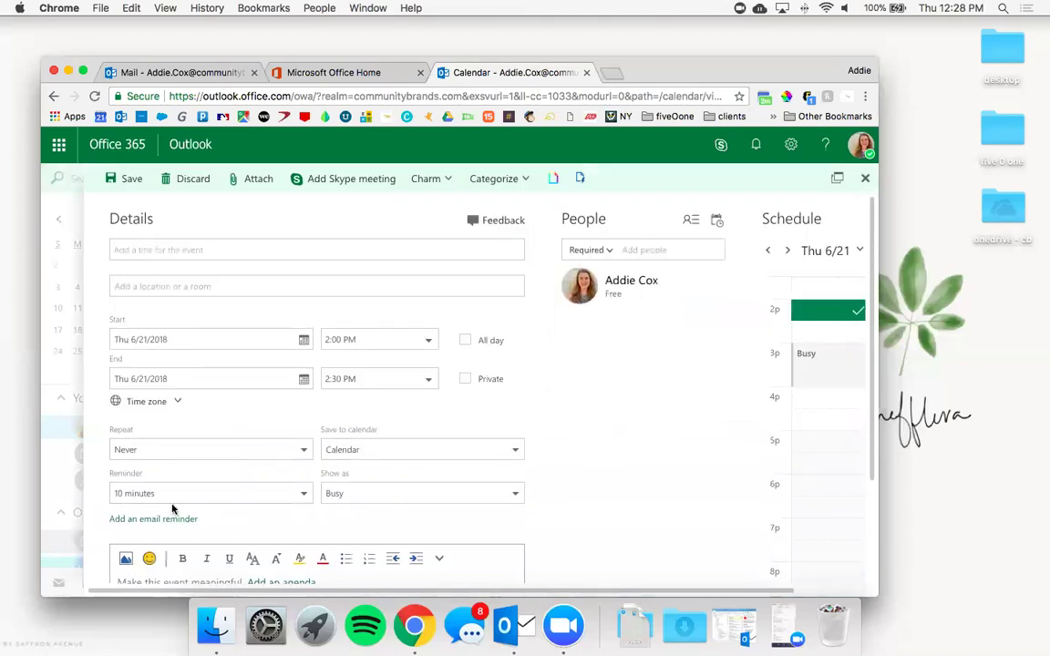
{"action": "left_click", "coordinate": [171, 405]}
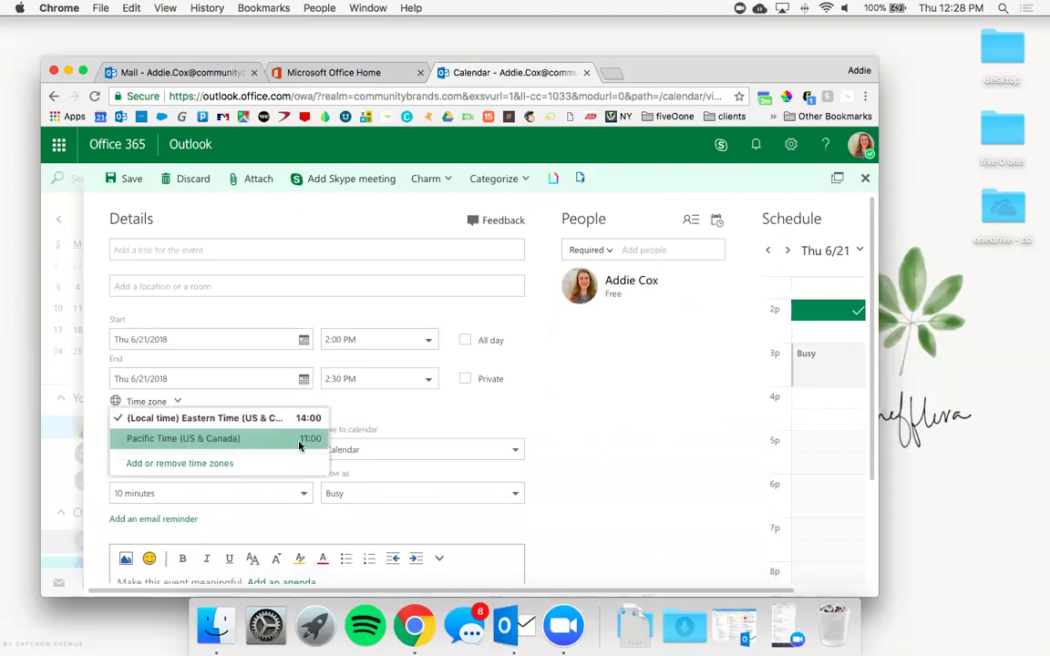
{"action": "left_click", "coordinate": [407, 429]}
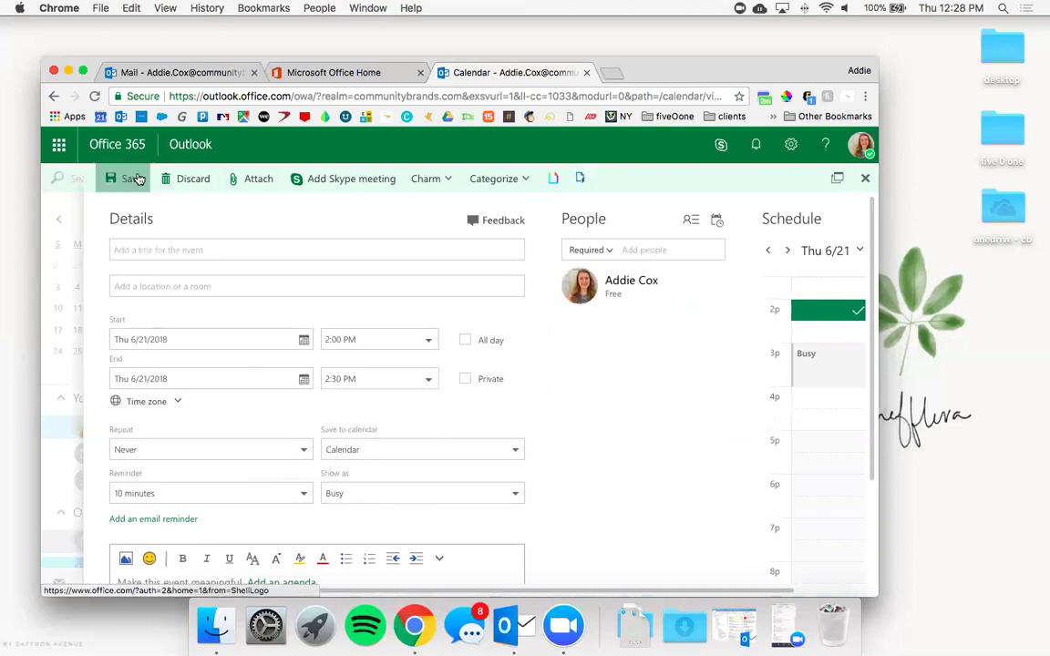
{"action": "left_click", "coordinate": [180, 180]}
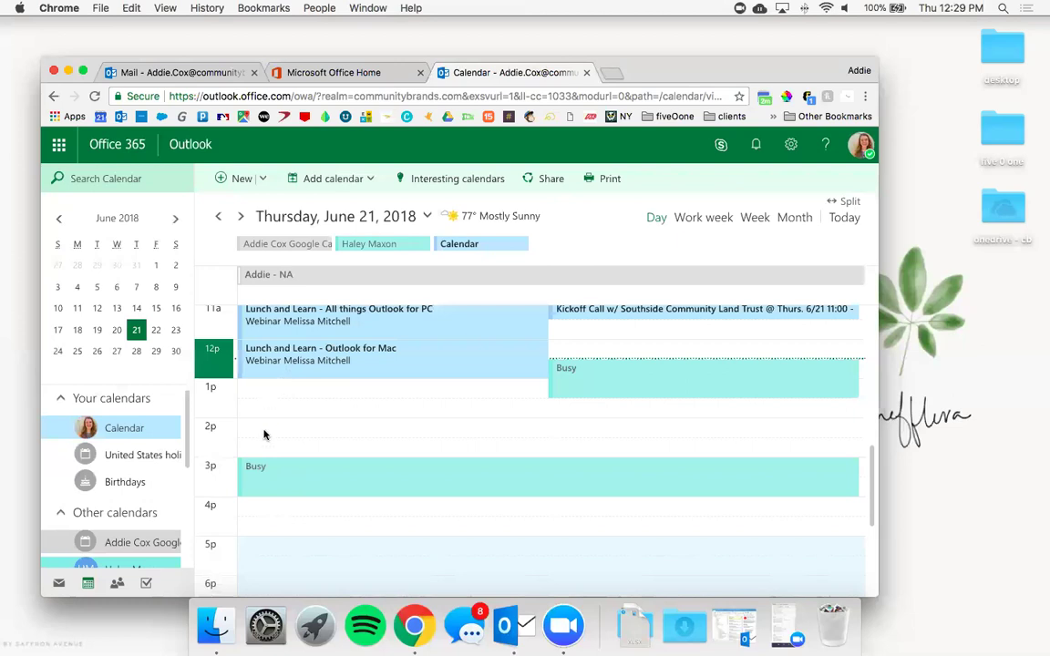
- Switch to People and look through the full list of your contacts
{"action": "left_click", "coordinate": [117, 585]}
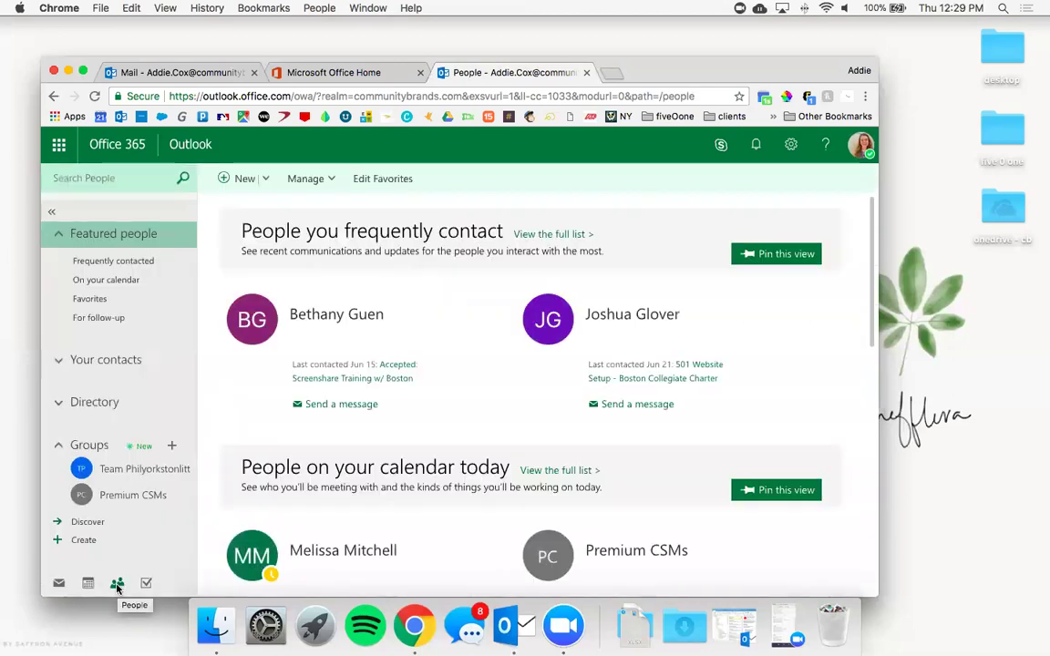
{"action": "left_click", "coordinate": [115, 362]}
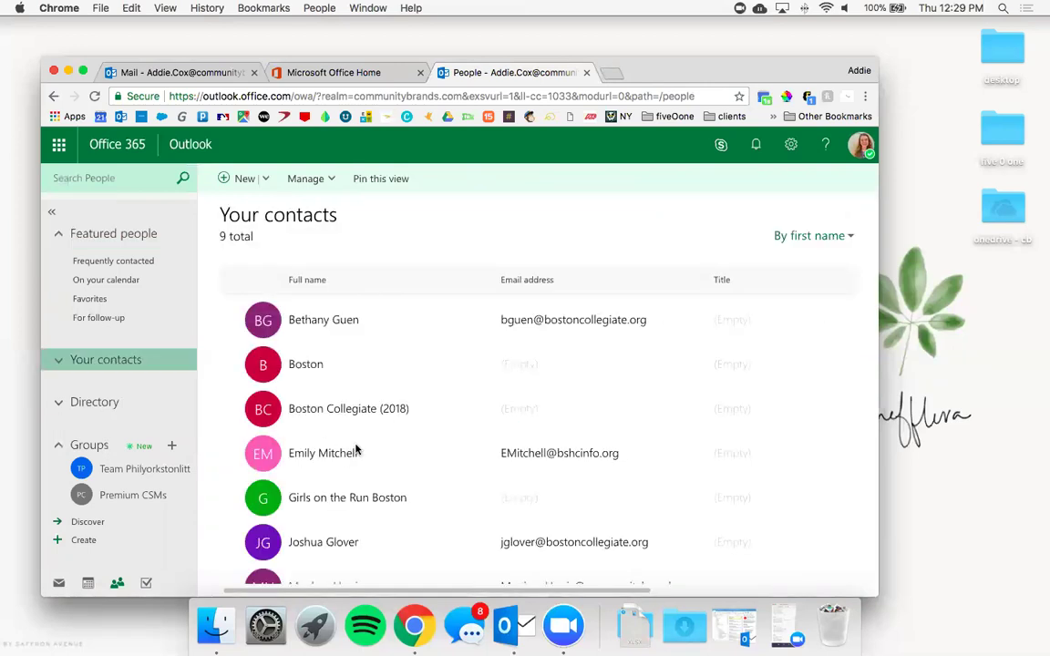
{"action": "scroll", "coordinate": [793, 314], "scroll_direction": "down", "scroll_amount": 4}
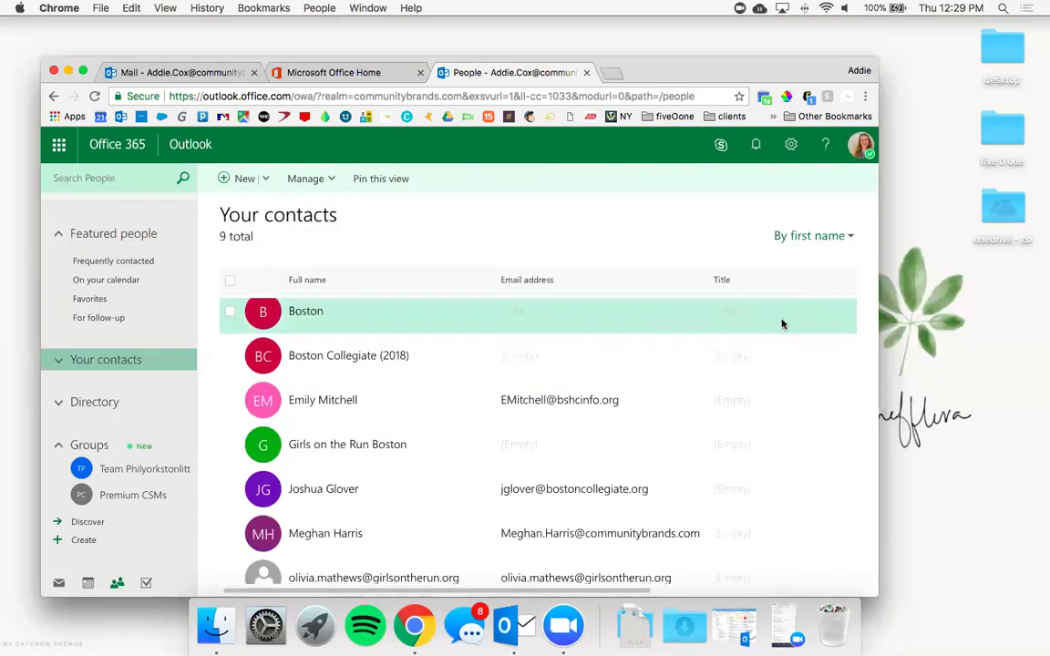
{"action": "scroll", "coordinate": [753, 340], "scroll_direction": "up", "scroll_amount": 4}
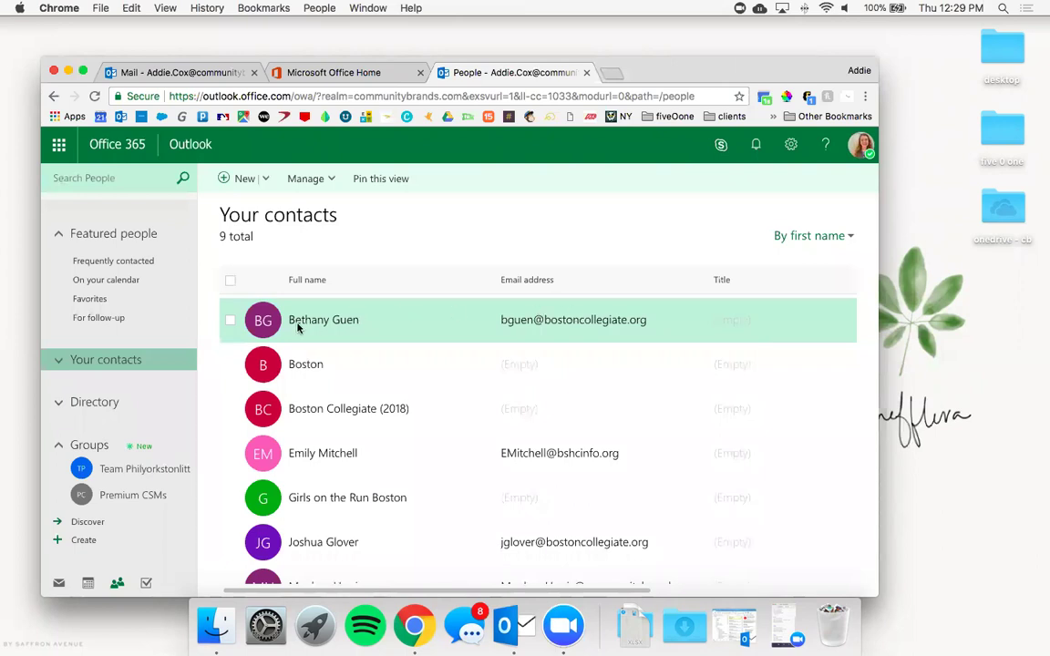
- Select the first and fourth contacts, view the contact list options for adding them, and clear the selection
{"action": "left_click", "coordinate": [231, 321]}
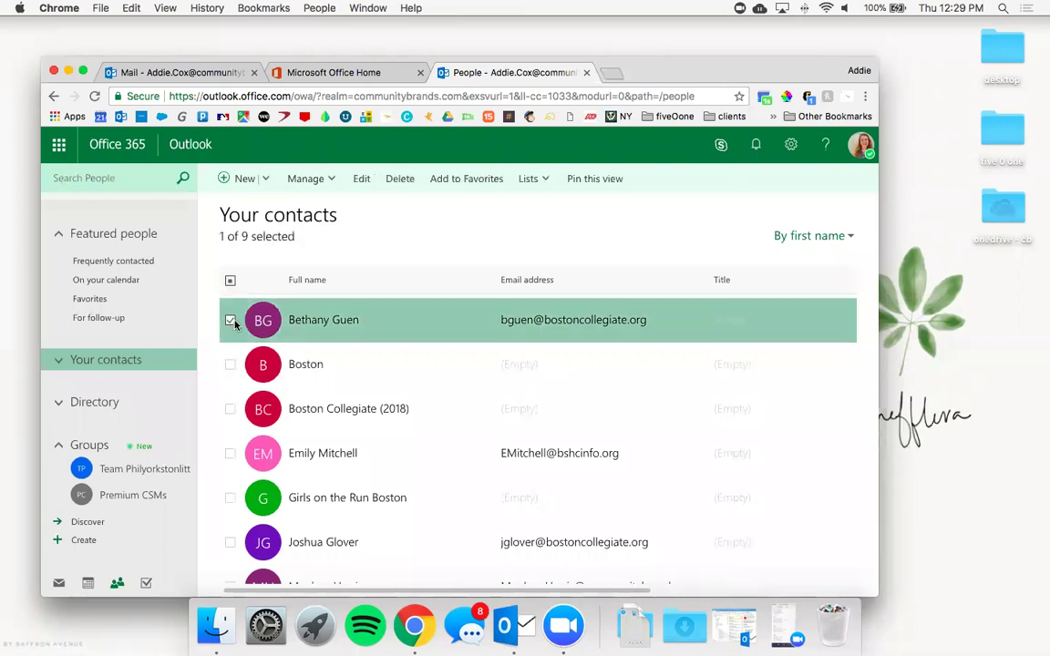
{"action": "left_click", "coordinate": [229, 453]}
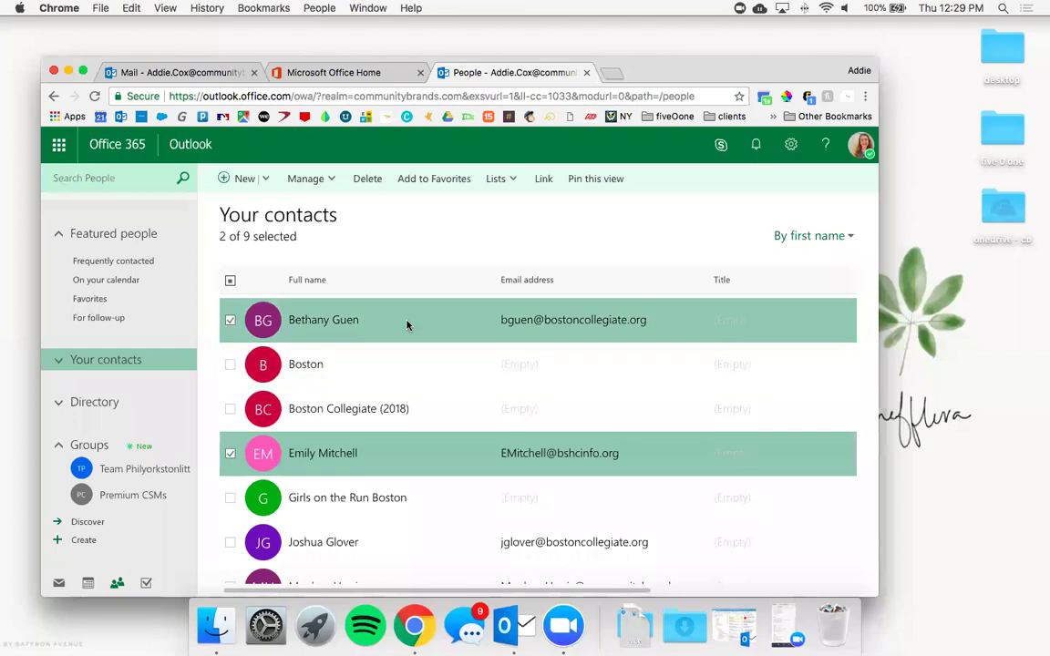
{"action": "left_click", "coordinate": [516, 183]}
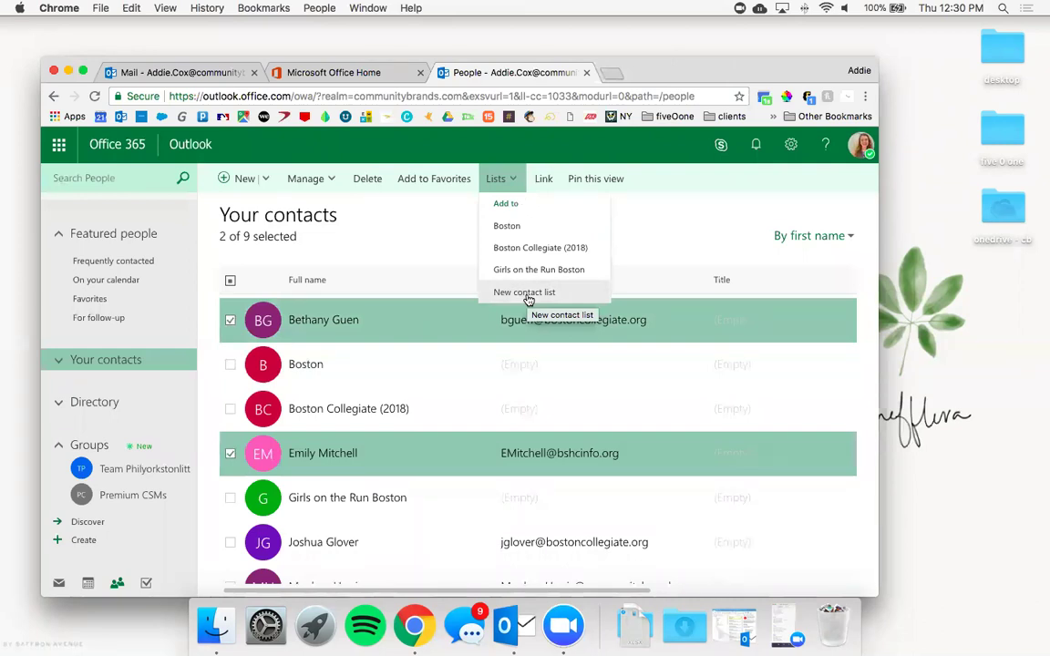
{"action": "left_click", "coordinate": [422, 239]}
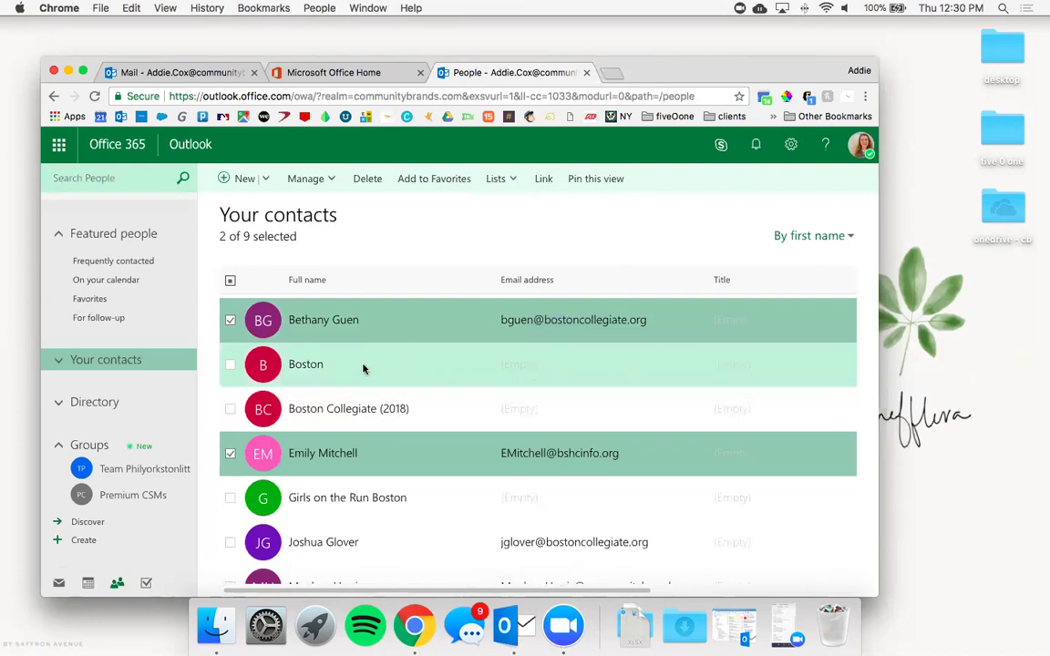
{"action": "left_click", "coordinate": [230, 320]}
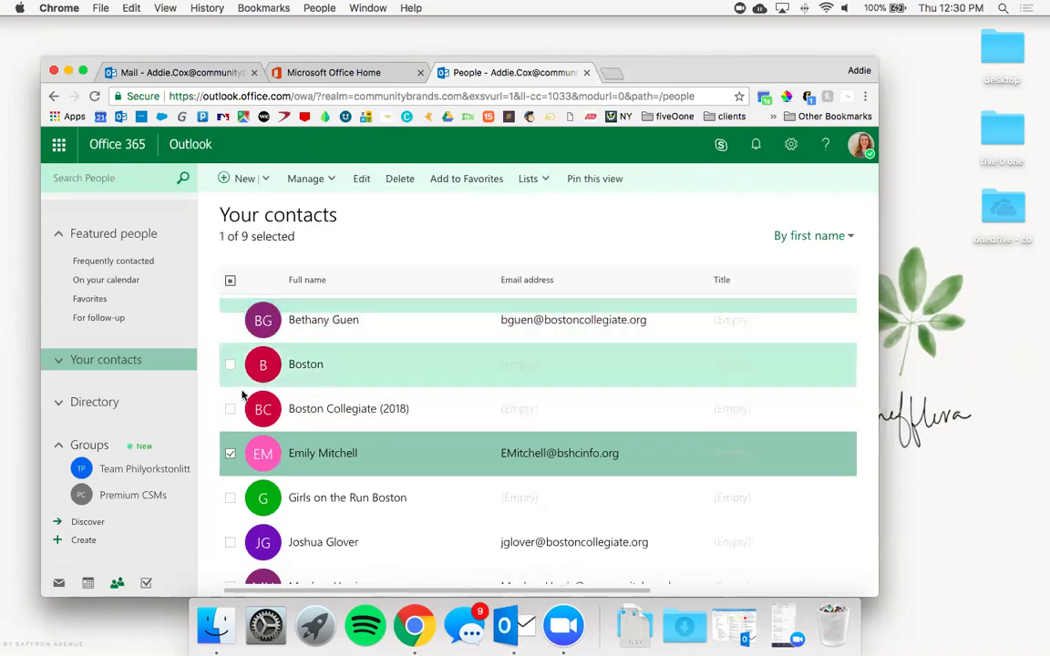
{"action": "left_click", "coordinate": [230, 453]}
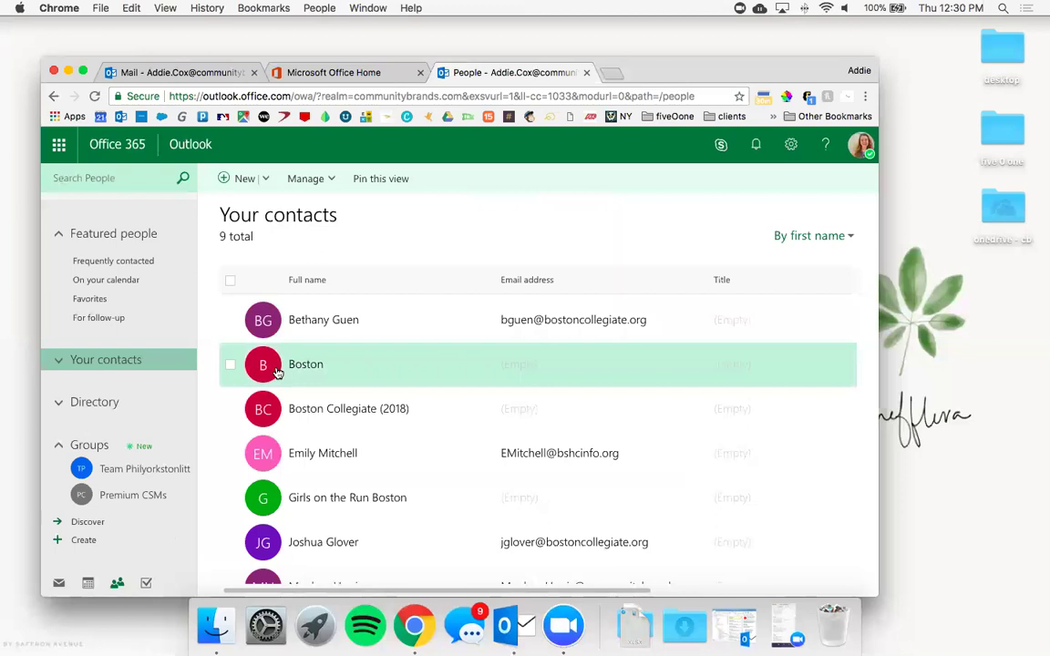
- Start a new email in Mail and address it to the "Boston" contact list
{"action": "left_click", "coordinate": [58, 584]}
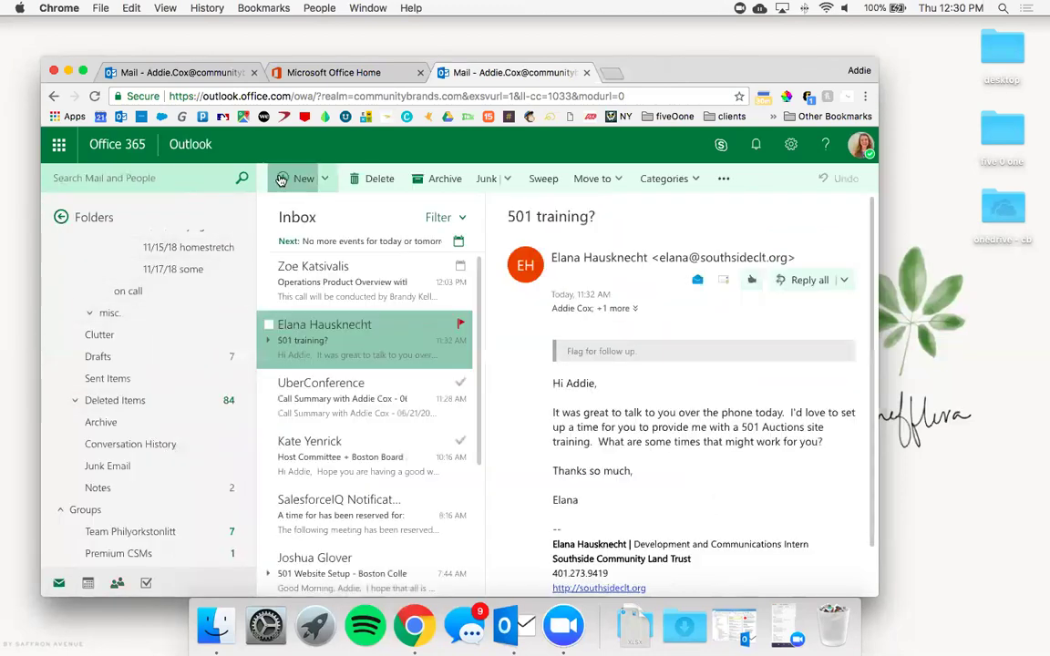
{"action": "left_click", "coordinate": [280, 179]}
{"action": "type", "text": "boston"}
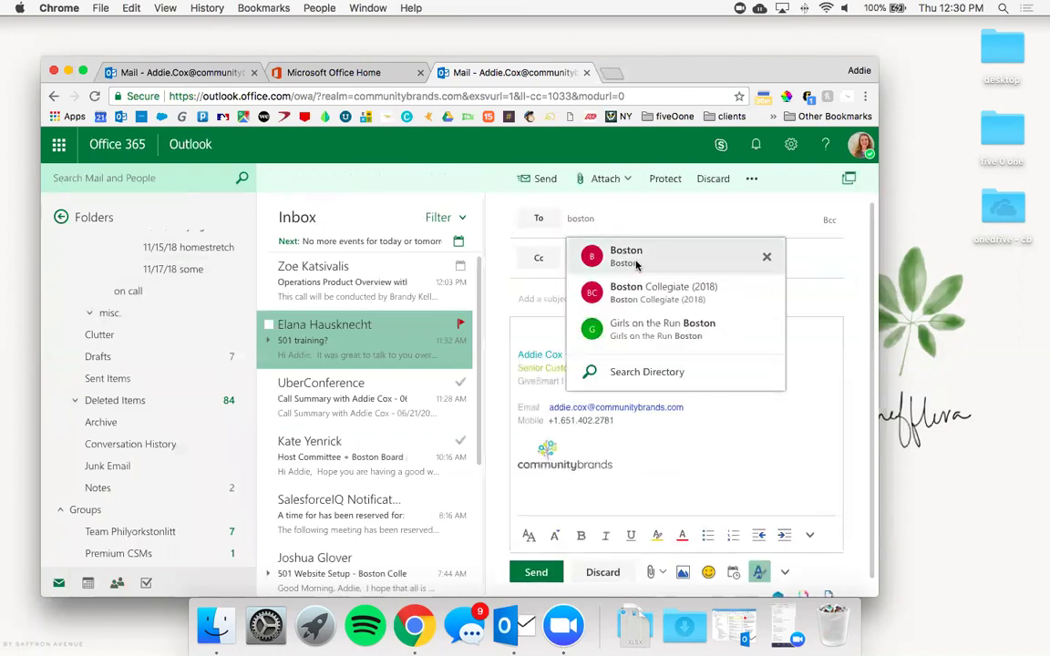
{"action": "left_click", "coordinate": [634, 260]}
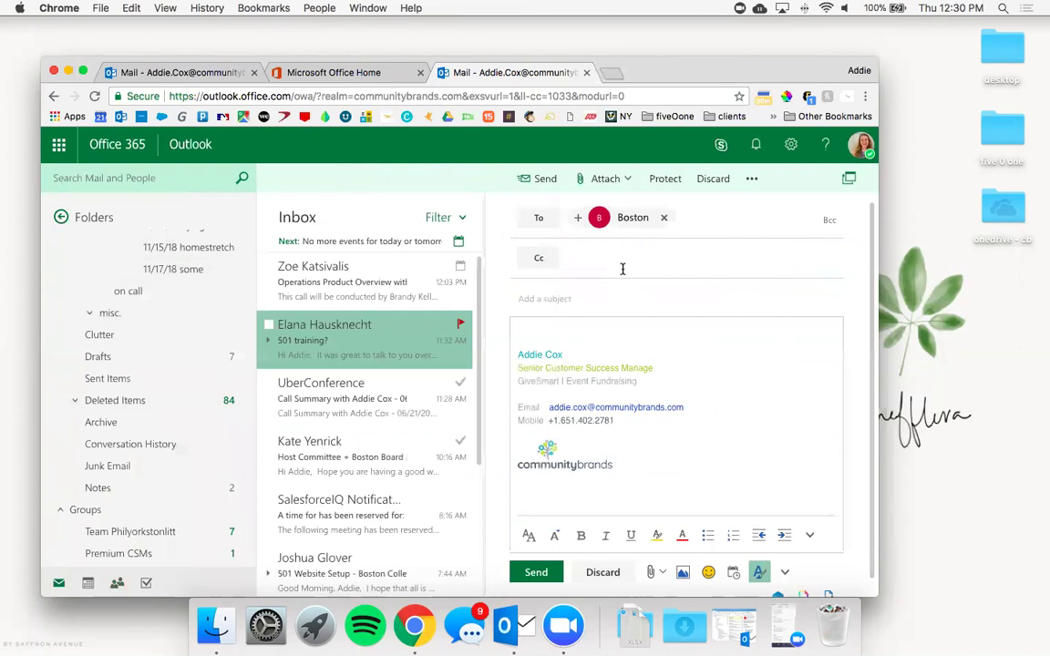
- Expand the "Boston" contact list into its individual recipients and remove the first one
{"action": "left_click", "coordinate": [575, 219]}
{"action": "left_click", "coordinate": [575, 219]}
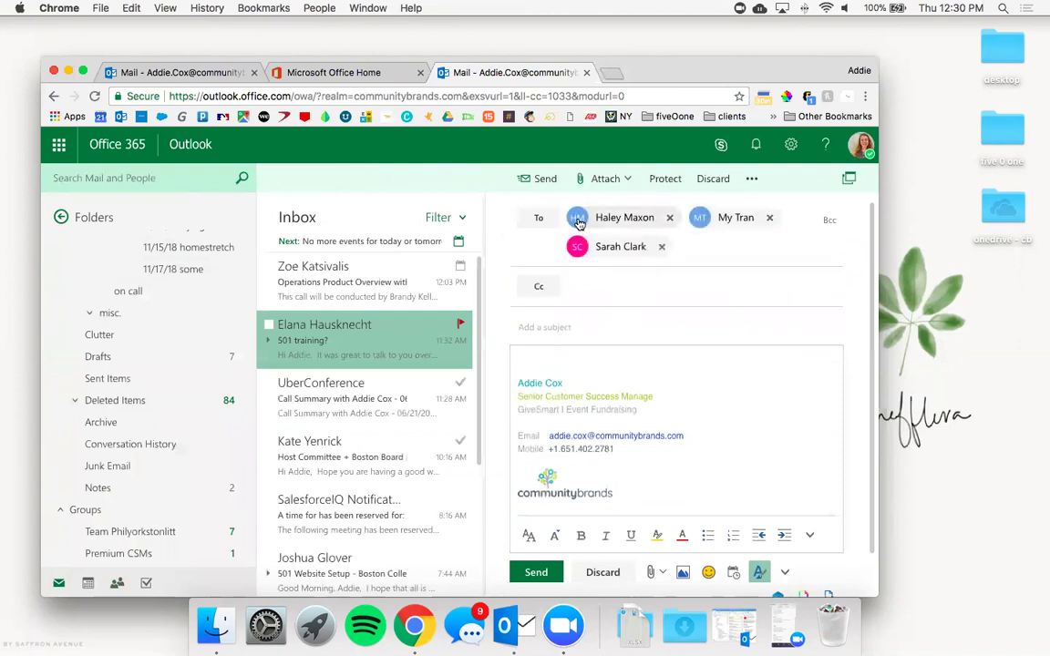
{"action": "left_click", "coordinate": [669, 218]}
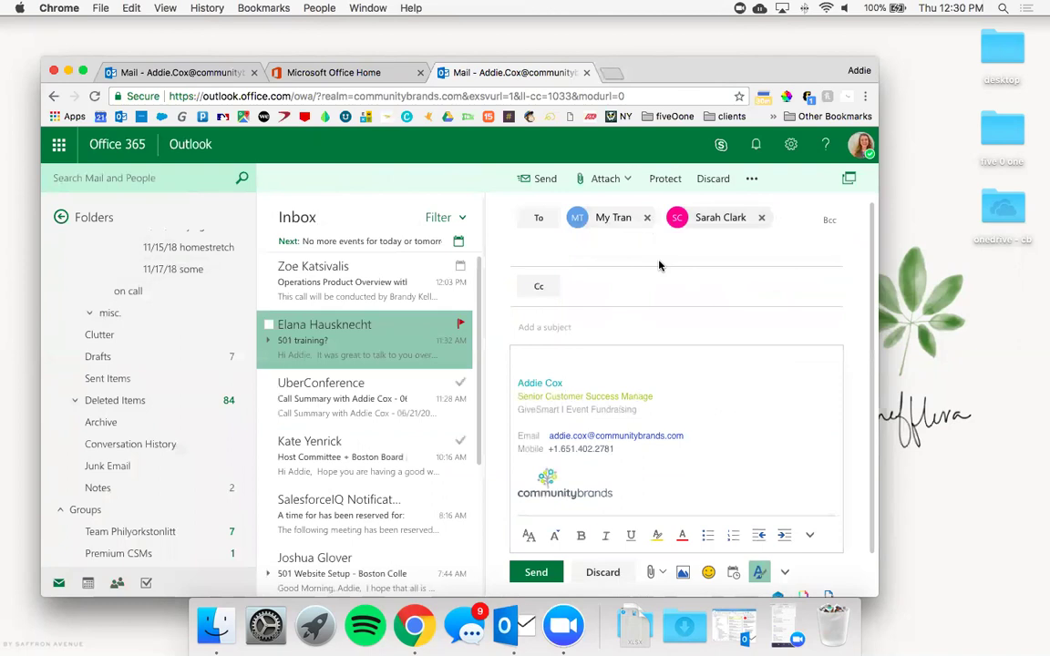
- Go to Tasks and view the filter and sort options for the flagged items and tasks
{"action": "left_click", "coordinate": [122, 590]}
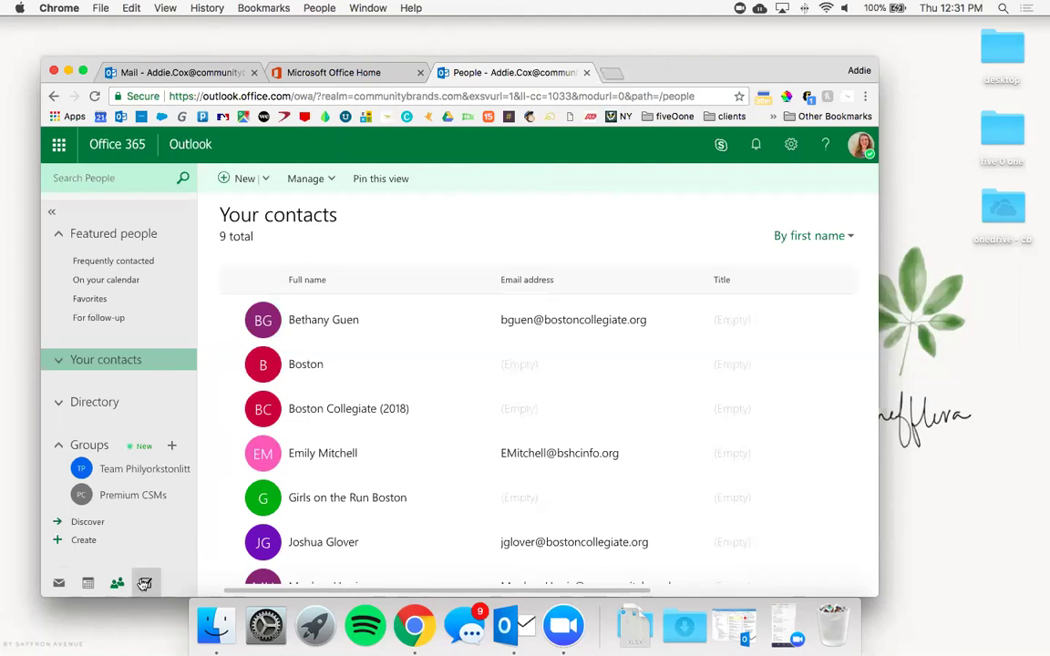
{"action": "left_click", "coordinate": [147, 584]}
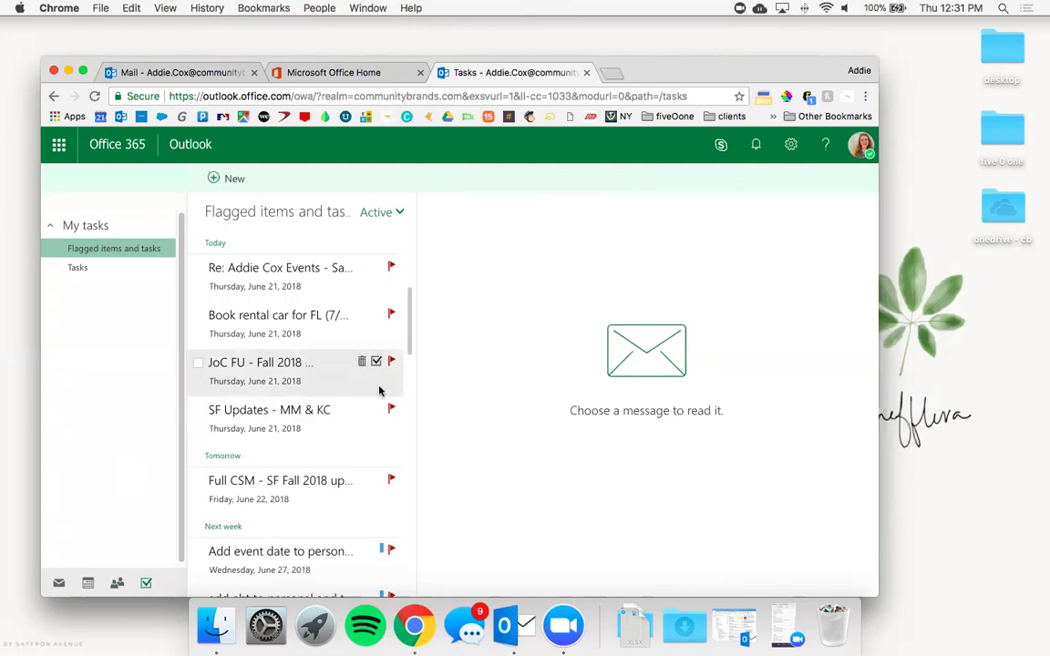
{"action": "scroll", "coordinate": [409, 287], "scroll_direction": "up", "scroll_amount": 5}
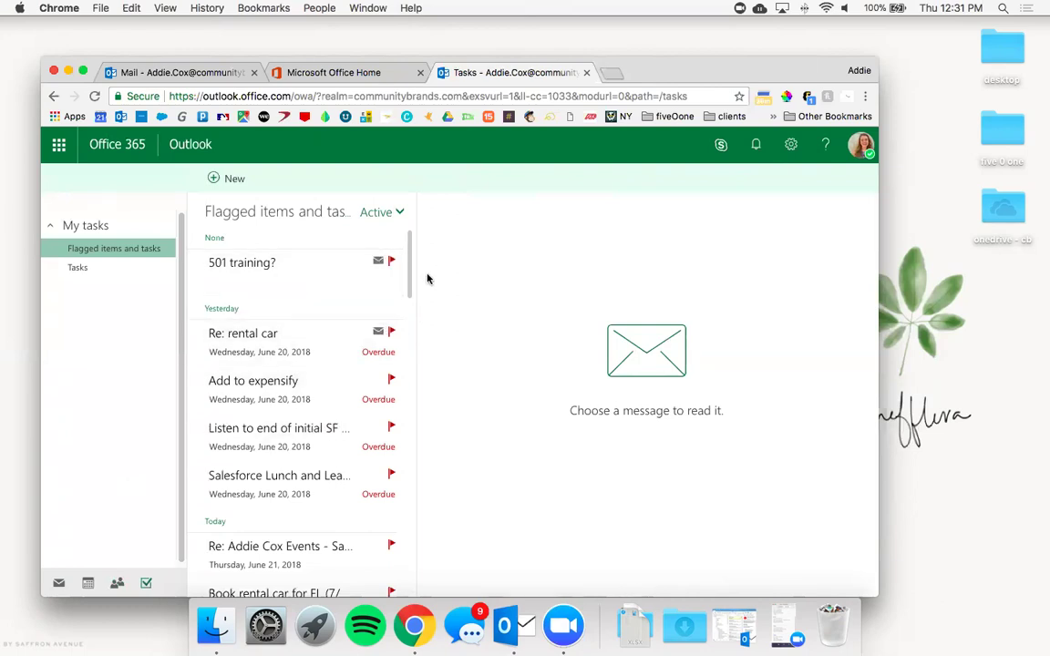
{"action": "left_click", "coordinate": [398, 214]}
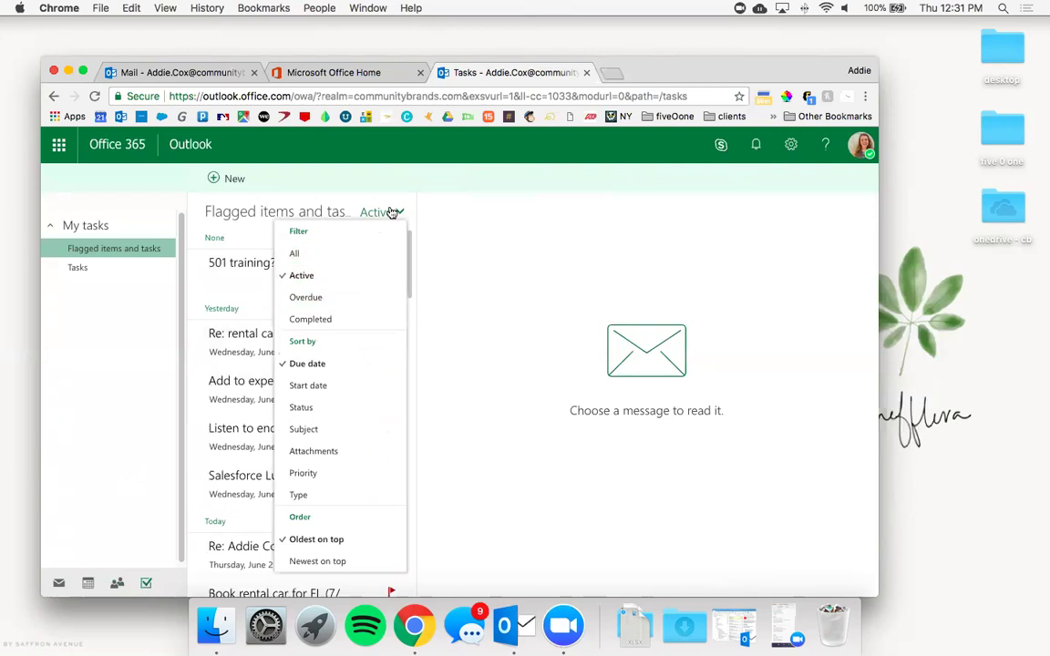
{"action": "left_click", "coordinate": [470, 243]}
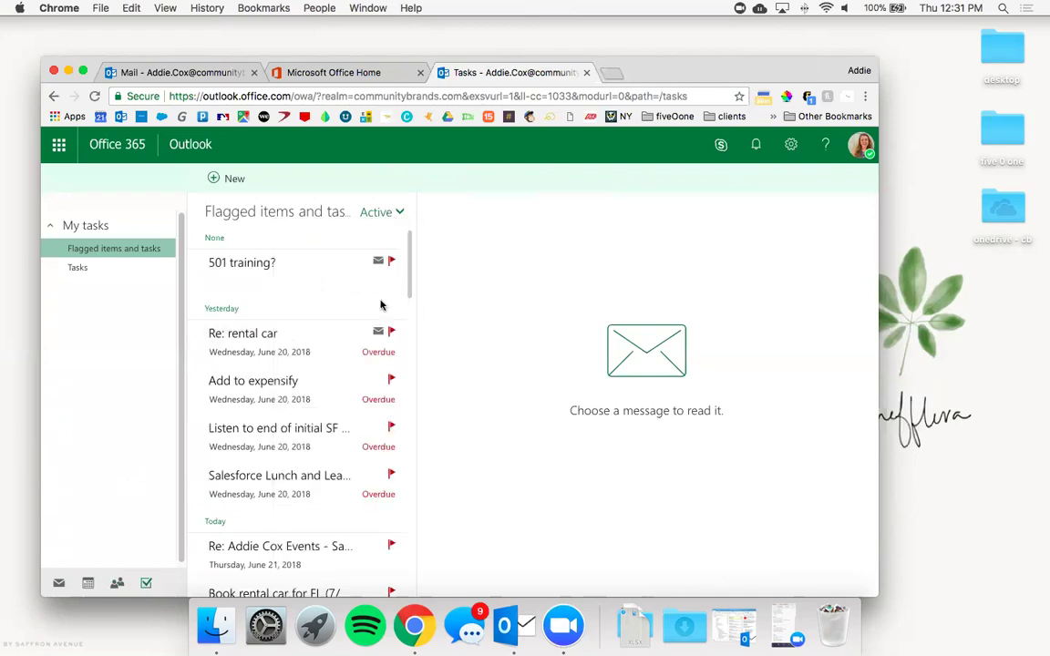
- Read the flagged "Re: rental car" email and its earlier messages, and deselect it
{"action": "left_click", "coordinate": [273, 352]}
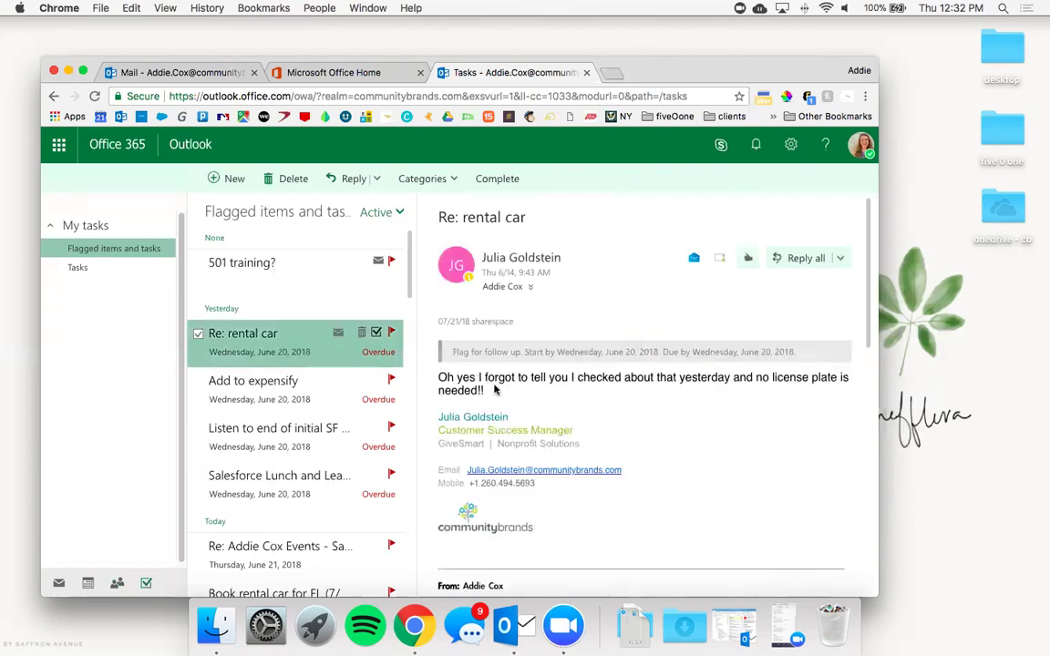
{"action": "scroll", "coordinate": [624, 389], "scroll_direction": "down", "scroll_amount": 5}
{"action": "scroll", "coordinate": [565, 429], "scroll_direction": "down", "scroll_amount": 1}
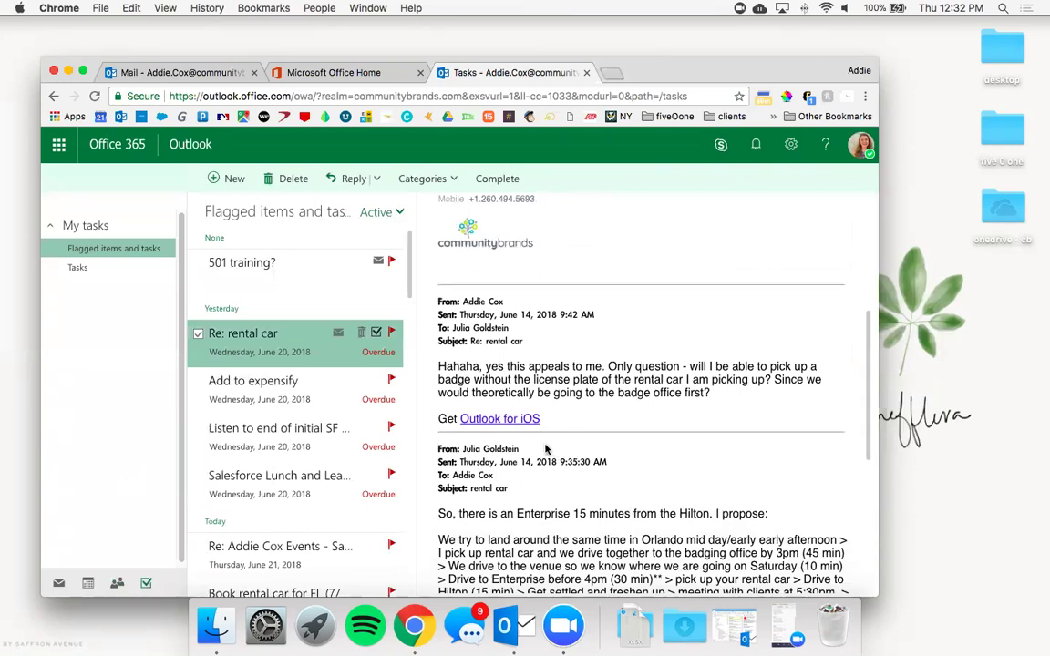
{"action": "left_click", "coordinate": [198, 334]}
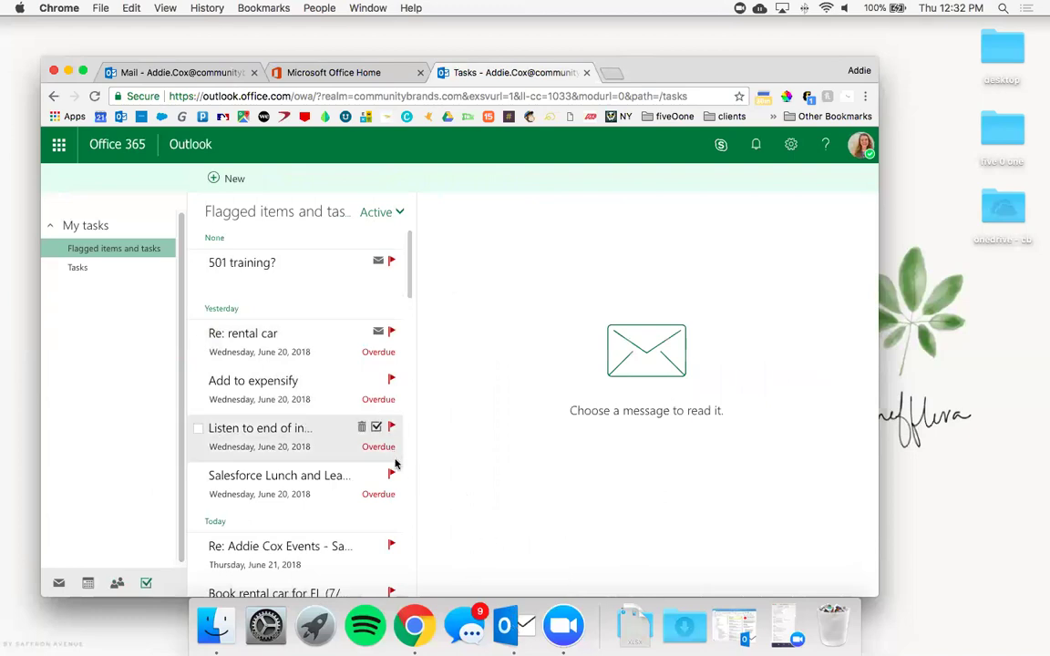
- Return to Mail and open the add-in management page from the settings
{"action": "left_click", "coordinate": [58, 583]}
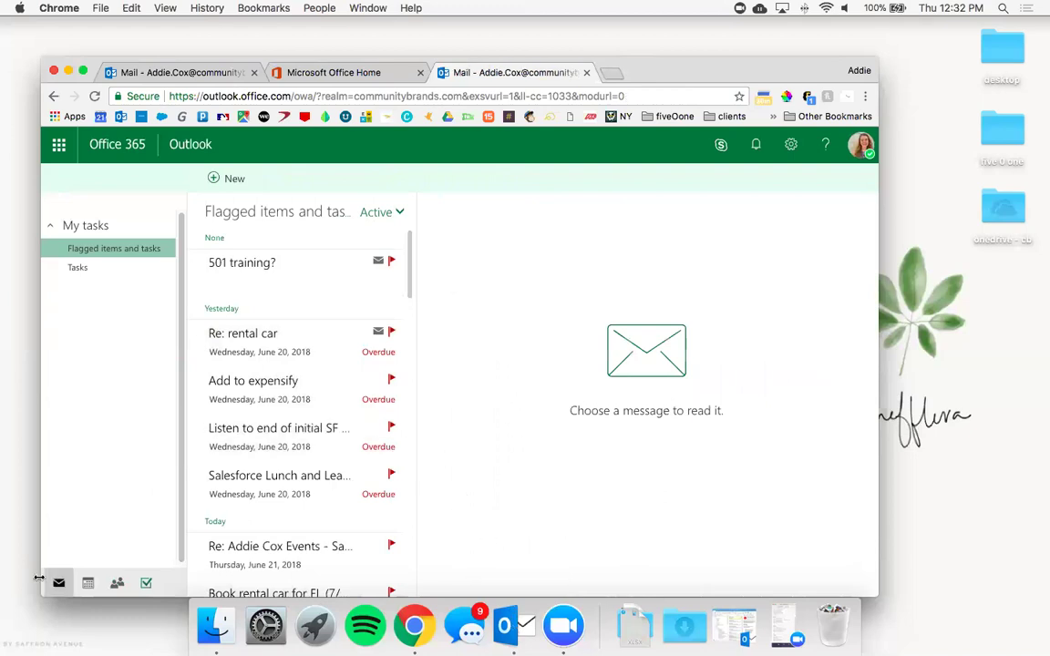
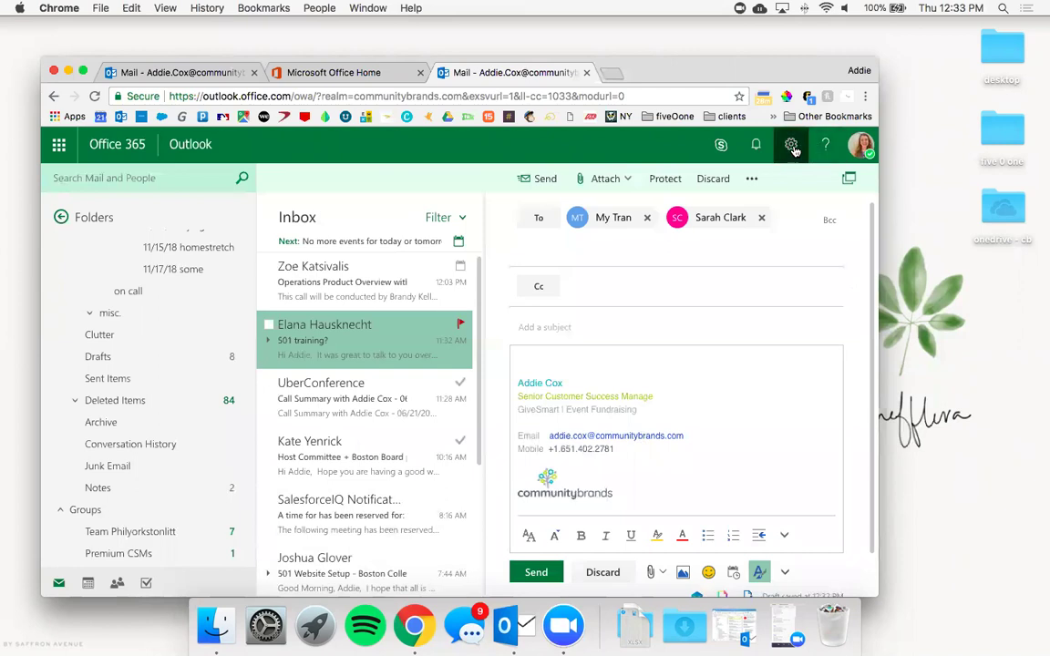
{"action": "left_click", "coordinate": [792, 151]}
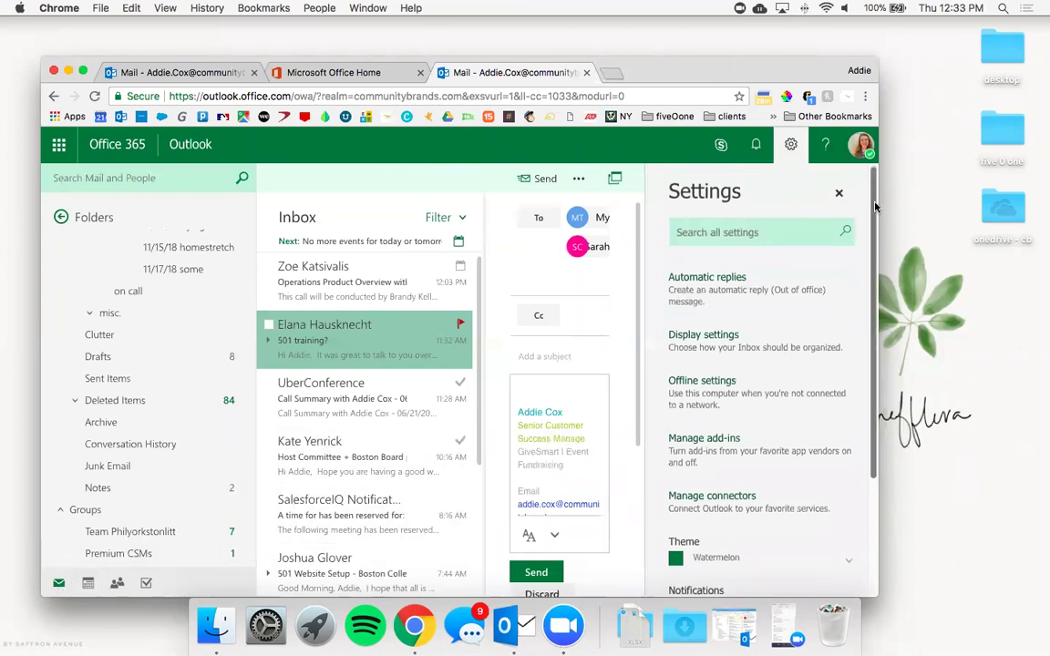
{"action": "scroll", "coordinate": [874, 236], "scroll_direction": "down", "scroll_amount": 2}
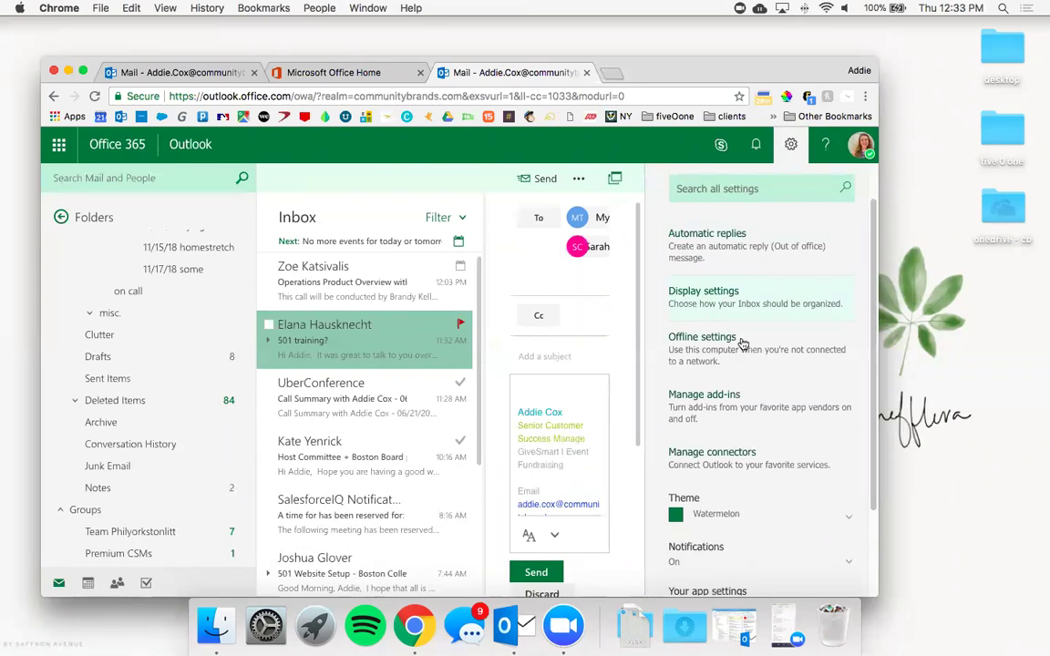
{"action": "left_click", "coordinate": [726, 411]}
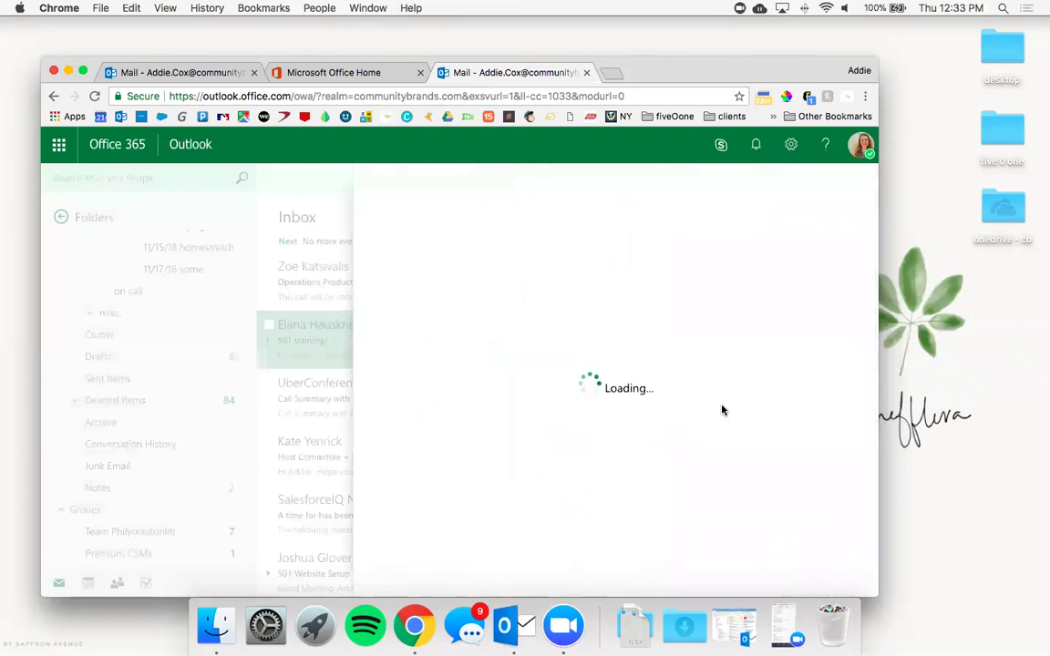
- Search the add-ins for "salesforce inbox" and view the details page of Salesforce Inbox – Sales Intelligence for Email
{"action": "left_click", "coordinate": [742, 229]}
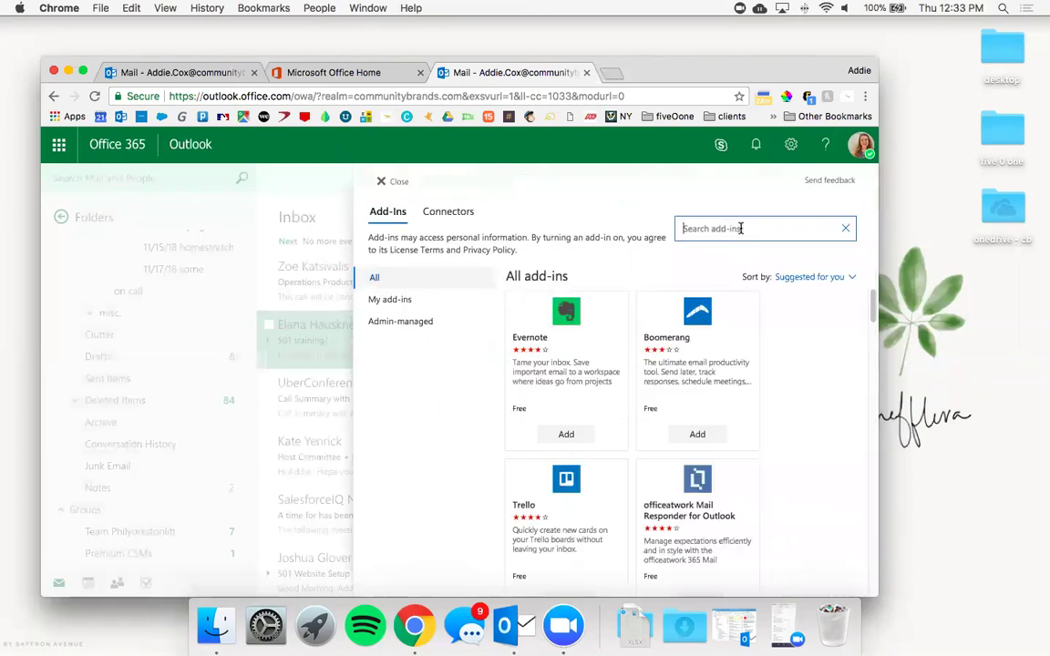
{"action": "type", "text": "salesforce i"}
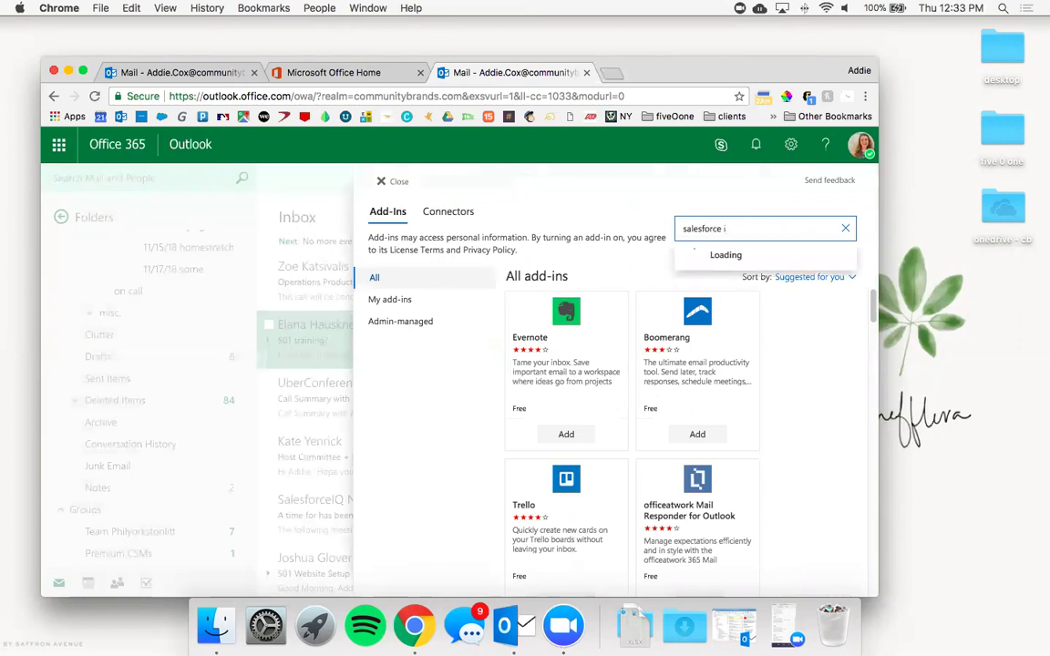
{"action": "type", "text": "nbox"}
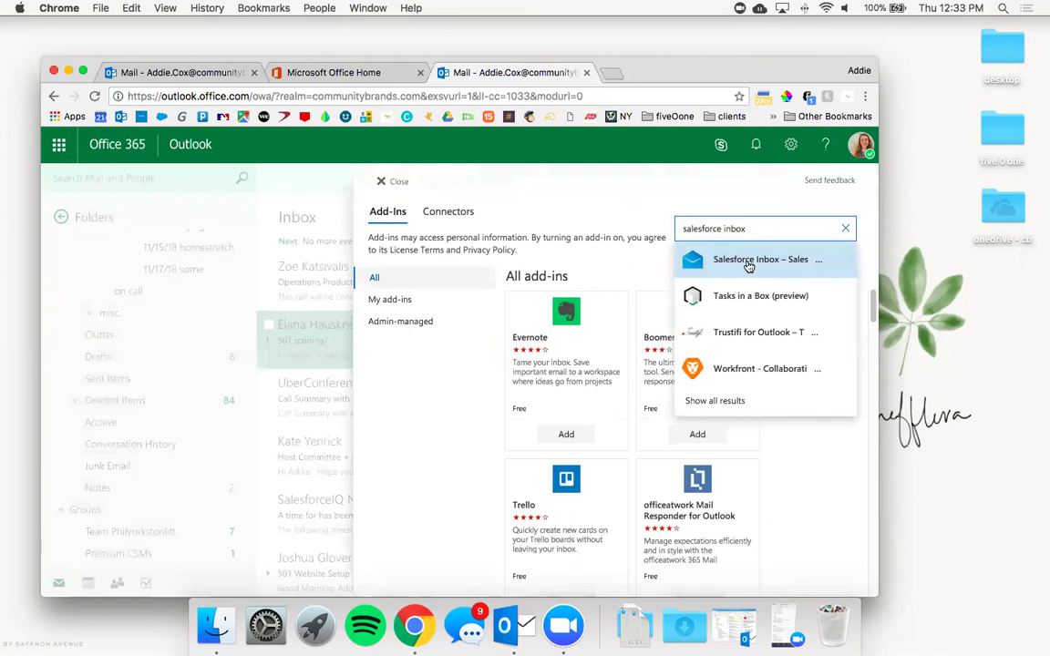
{"action": "left_click", "coordinate": [747, 261]}
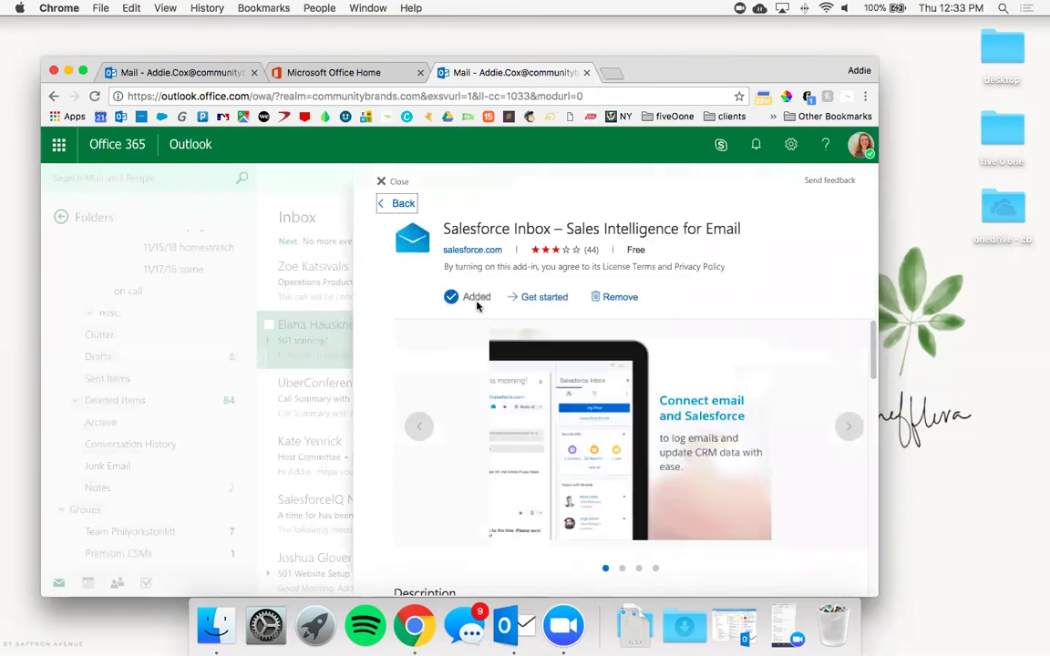
- Go back to the full add-in list and close the add-in management page
{"action": "left_click", "coordinate": [406, 208]}
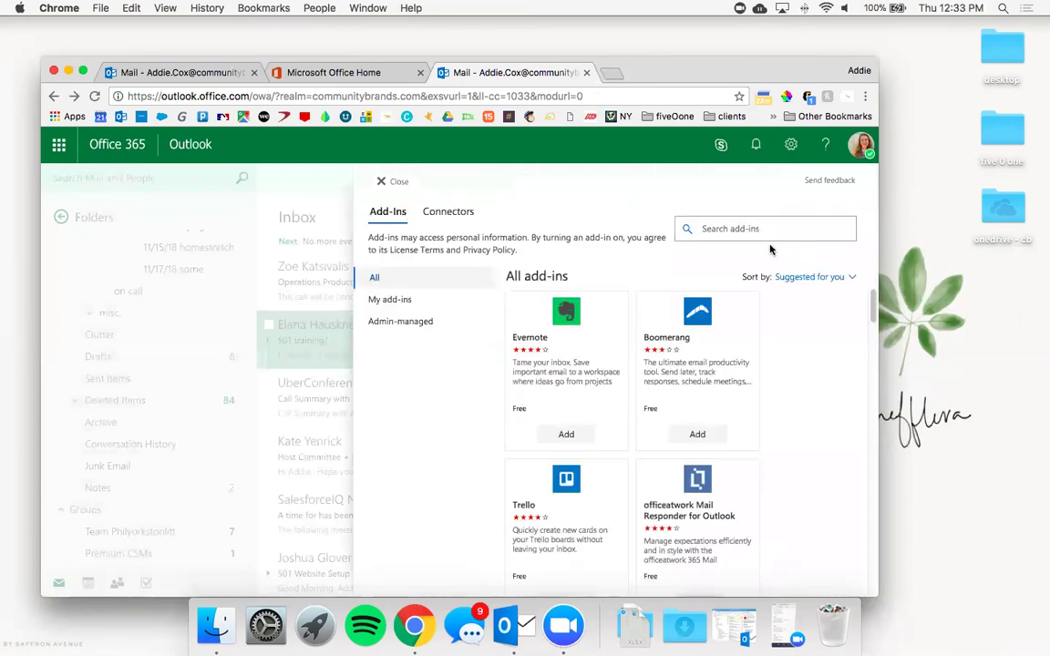
{"action": "left_click", "coordinate": [741, 229]}
{"action": "left_click", "coordinate": [845, 228]}
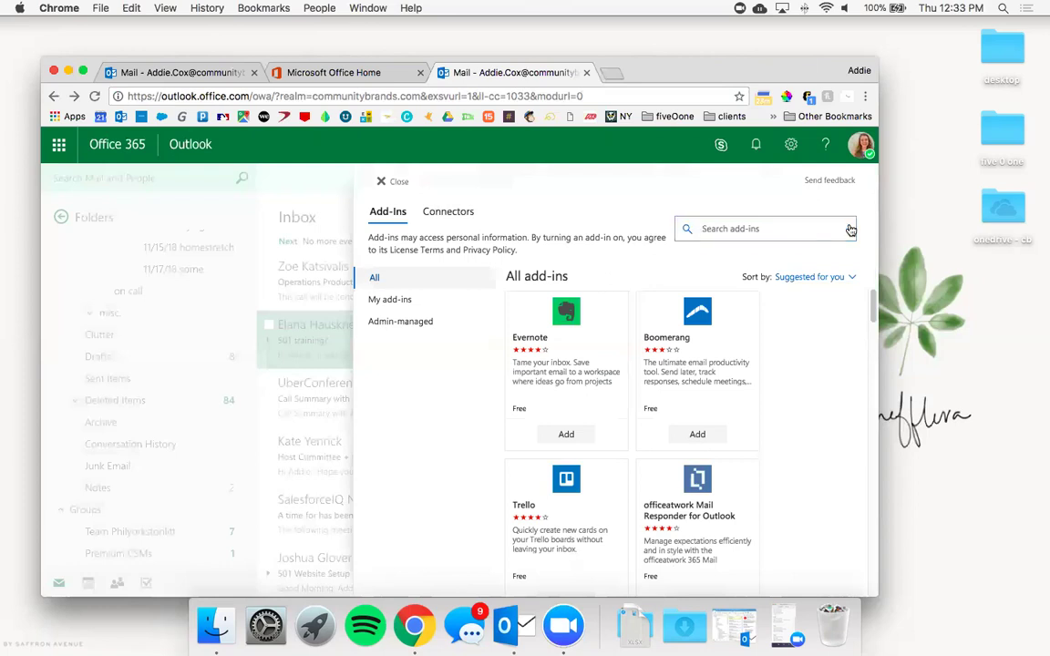
{"action": "left_click", "coordinate": [383, 183]}
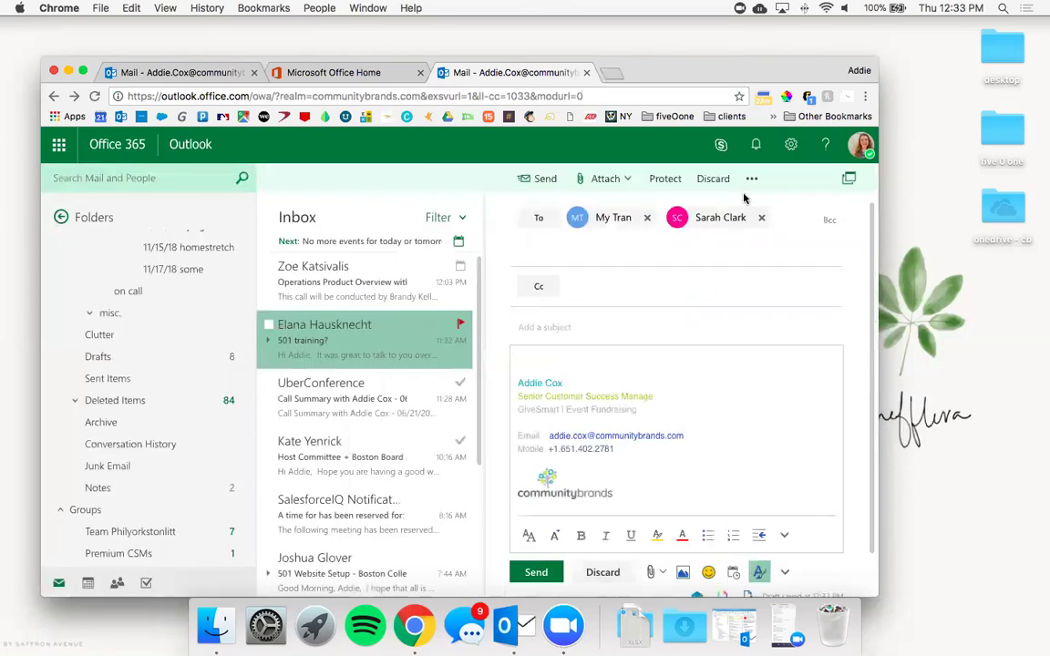
- Open the Office 365 app settings from the mail settings in a separate browser tab
{"action": "left_click", "coordinate": [795, 154]}
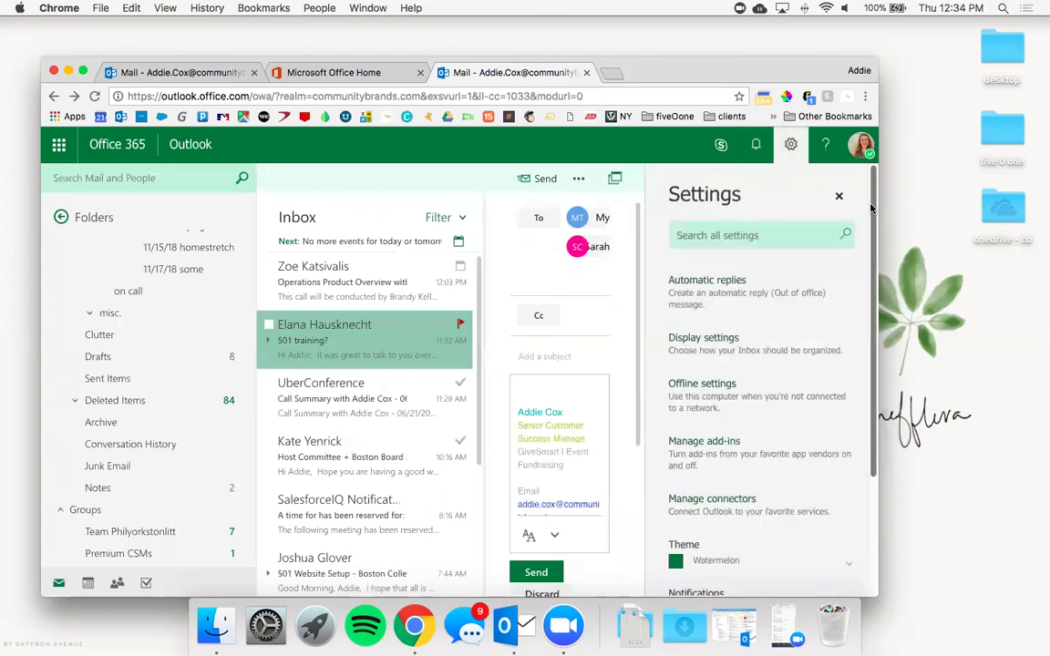
{"action": "scroll", "coordinate": [866, 258], "scroll_direction": "down", "scroll_amount": 3}
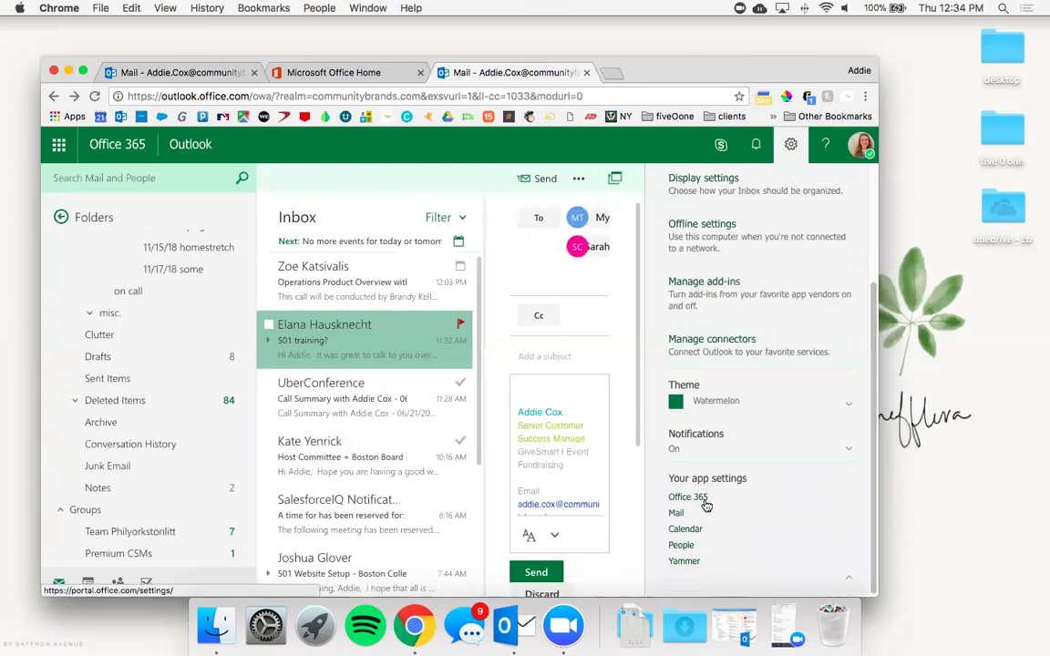
{"action": "right_click", "coordinate": [707, 504]}
{"action": "left_click", "coordinate": [729, 471]}
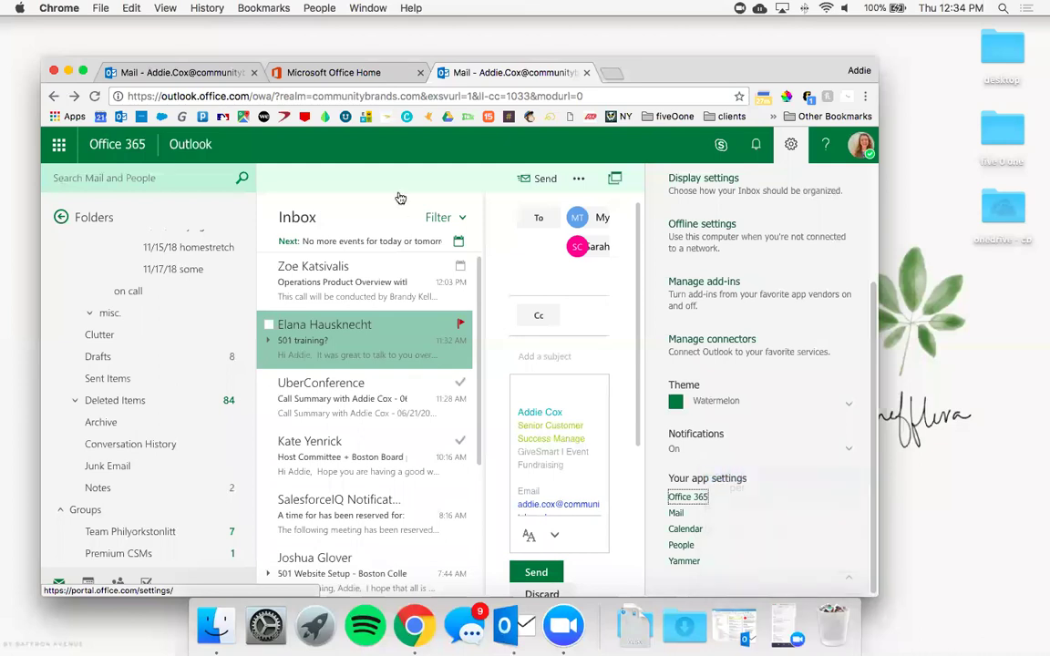
{"action": "left_click", "coordinate": [638, 77]}
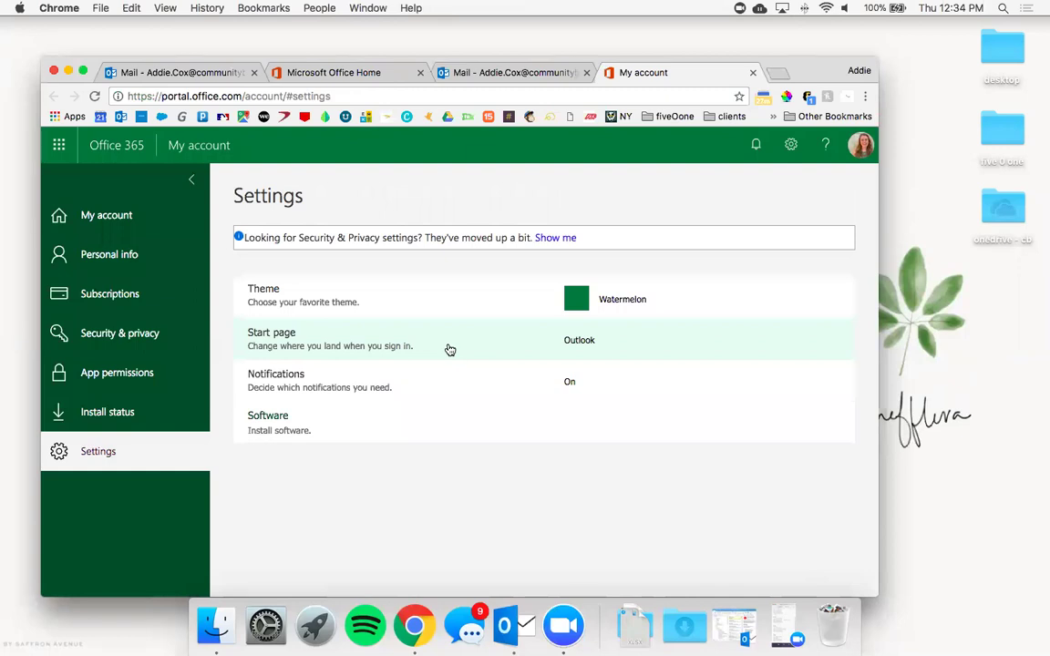
- Set the Office 365 start page to Outlook and save the setting
{"action": "left_click", "coordinate": [586, 347]}
{"action": "left_click", "coordinate": [472, 378]}
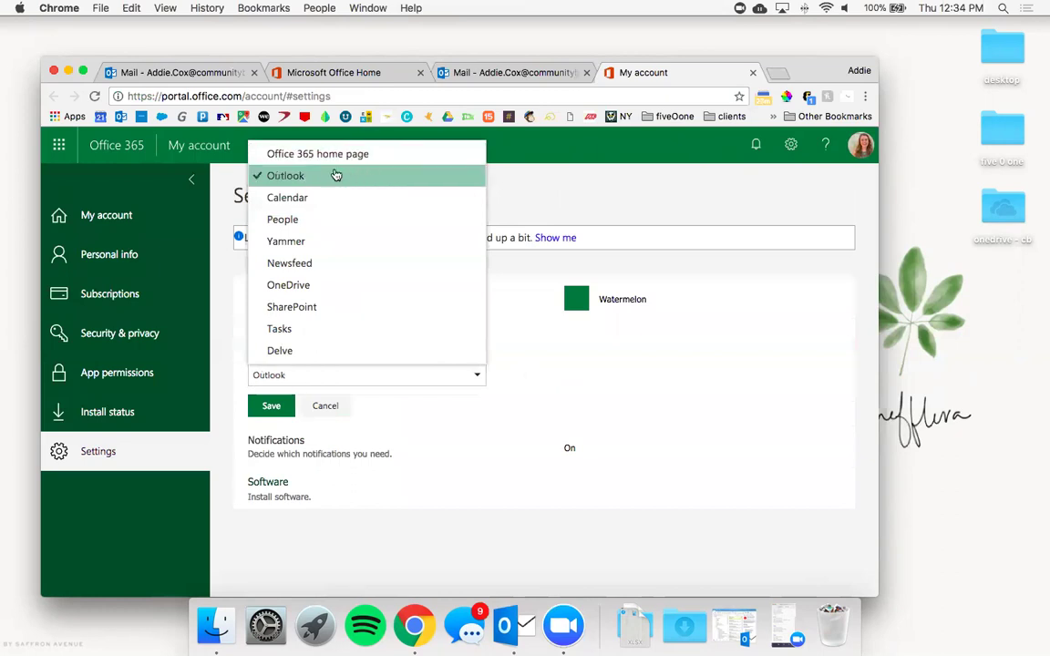
{"action": "left_click", "coordinate": [298, 173]}
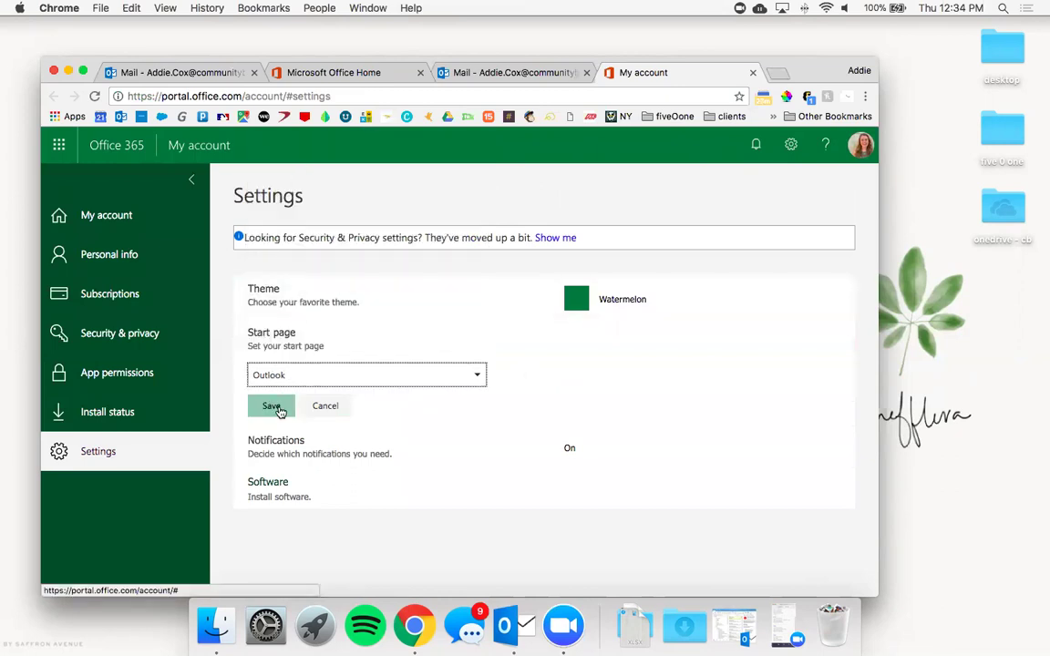
{"action": "left_click", "coordinate": [271, 406]}
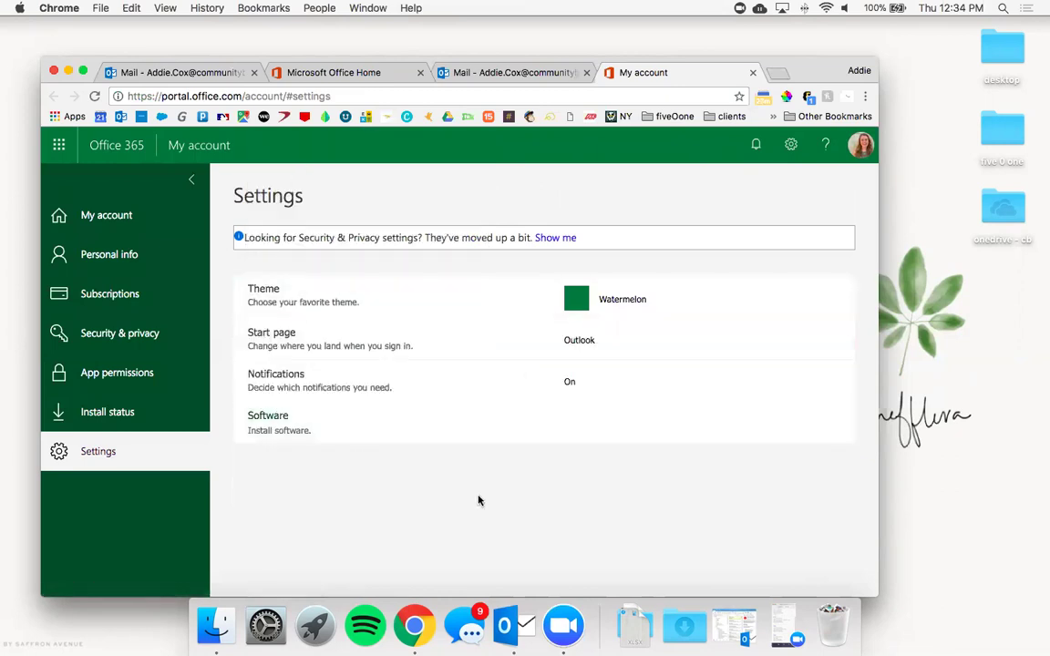
- Expand the account's notification options, and bring up and minimize the desktop Microsoft Outlook inbox before returning to Chrome
{"action": "left_click", "coordinate": [407, 390]}
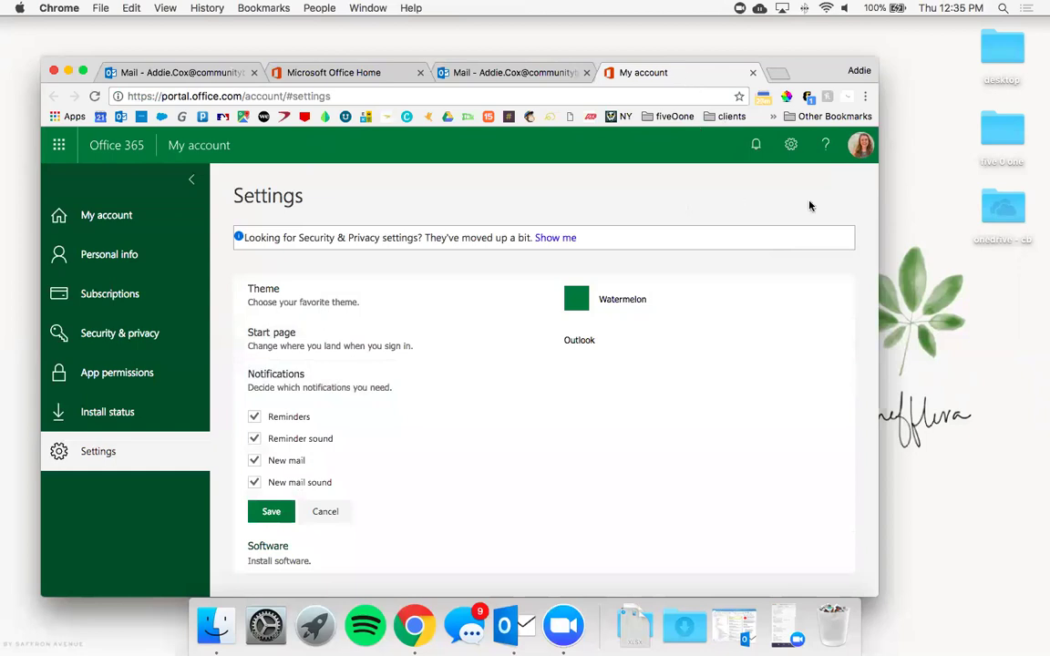
{"action": "left_click", "coordinate": [514, 626]}
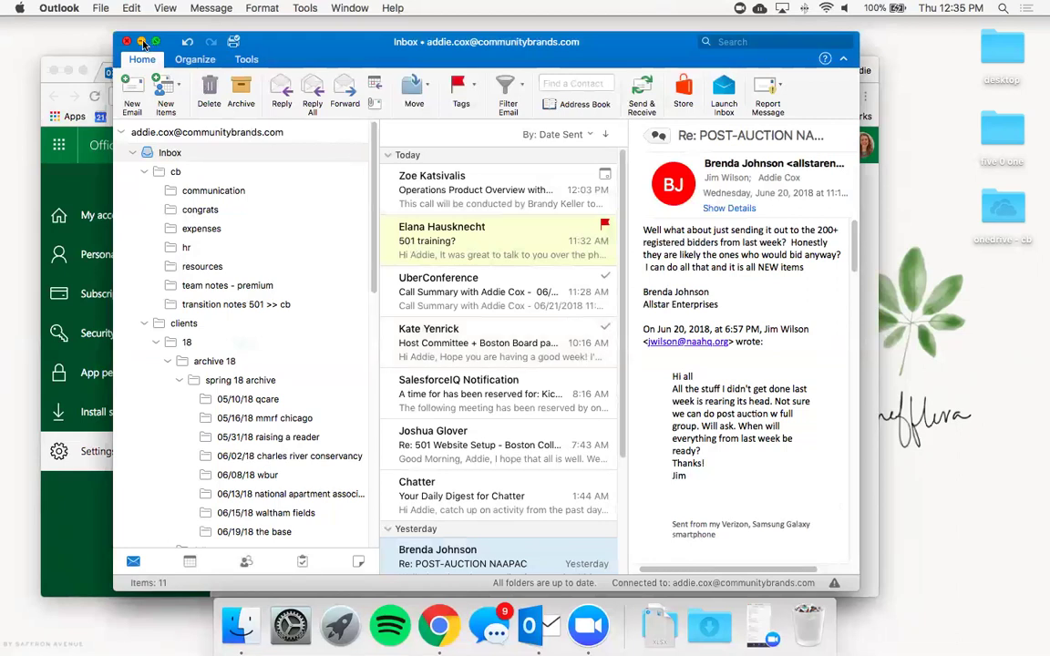
{"action": "left_click", "coordinate": [142, 42]}
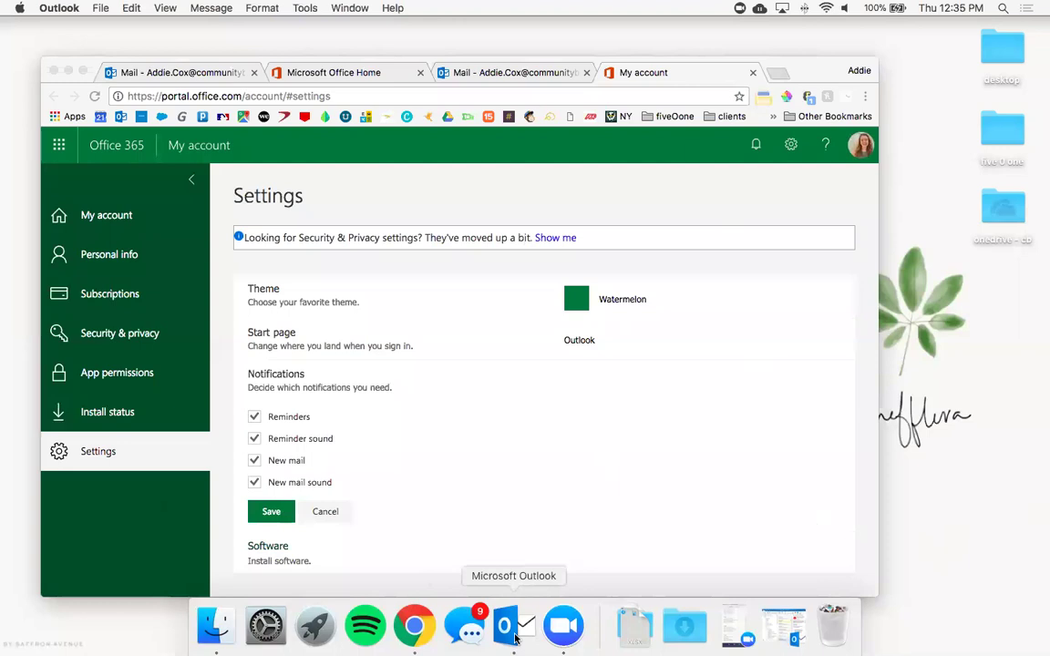
{"action": "left_click", "coordinate": [496, 481]}
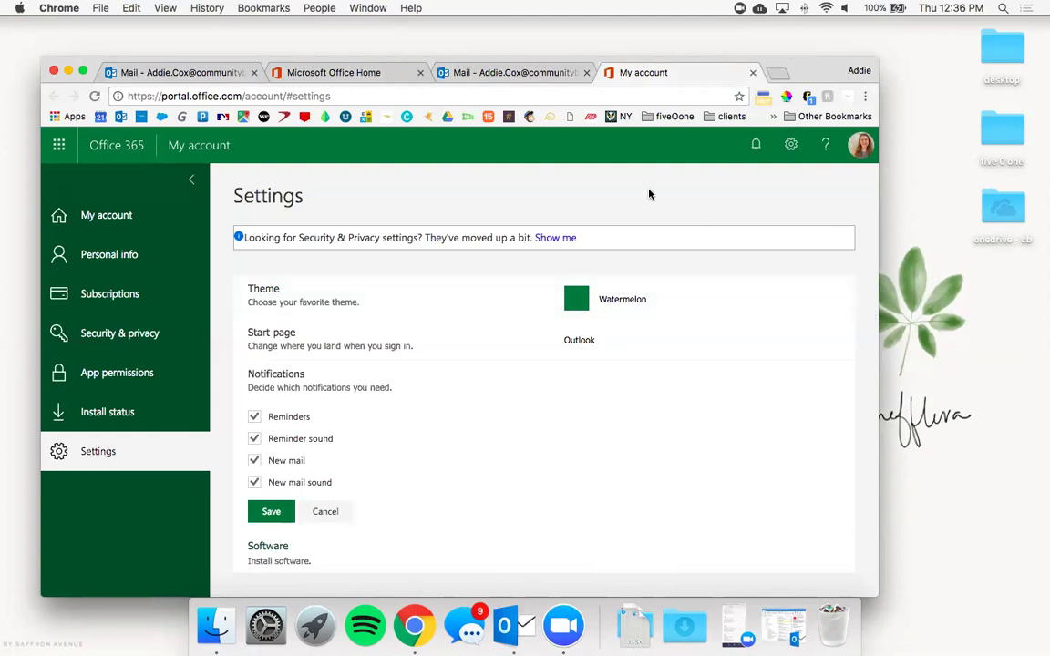
- View the account's personal info page and close the My account page to return to the mailbox
{"action": "left_click", "coordinate": [499, 74]}
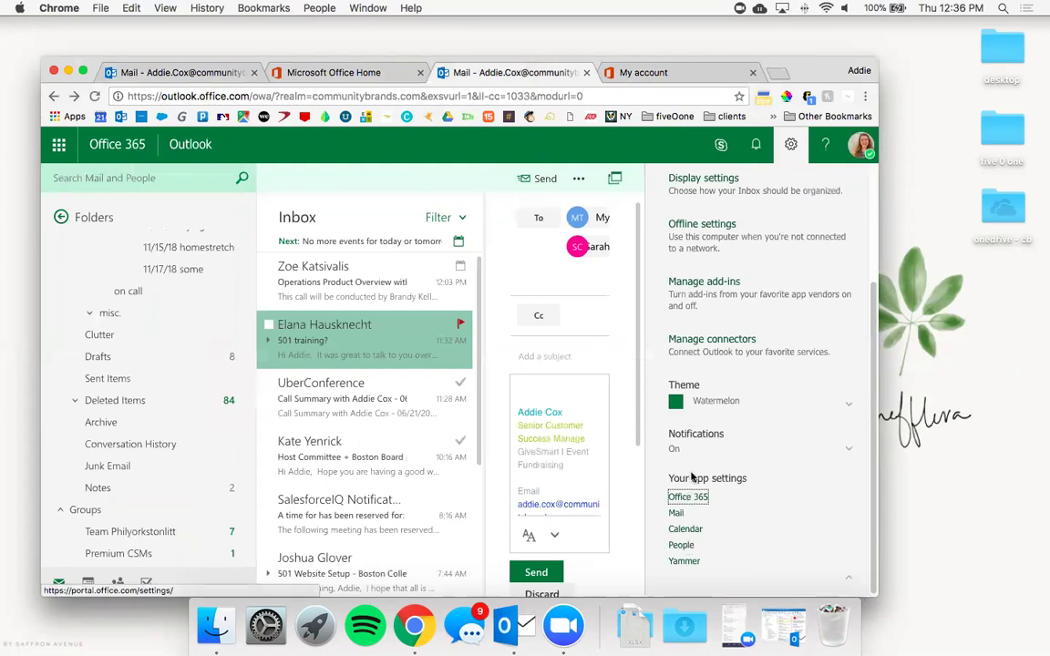
{"action": "left_click", "coordinate": [679, 72]}
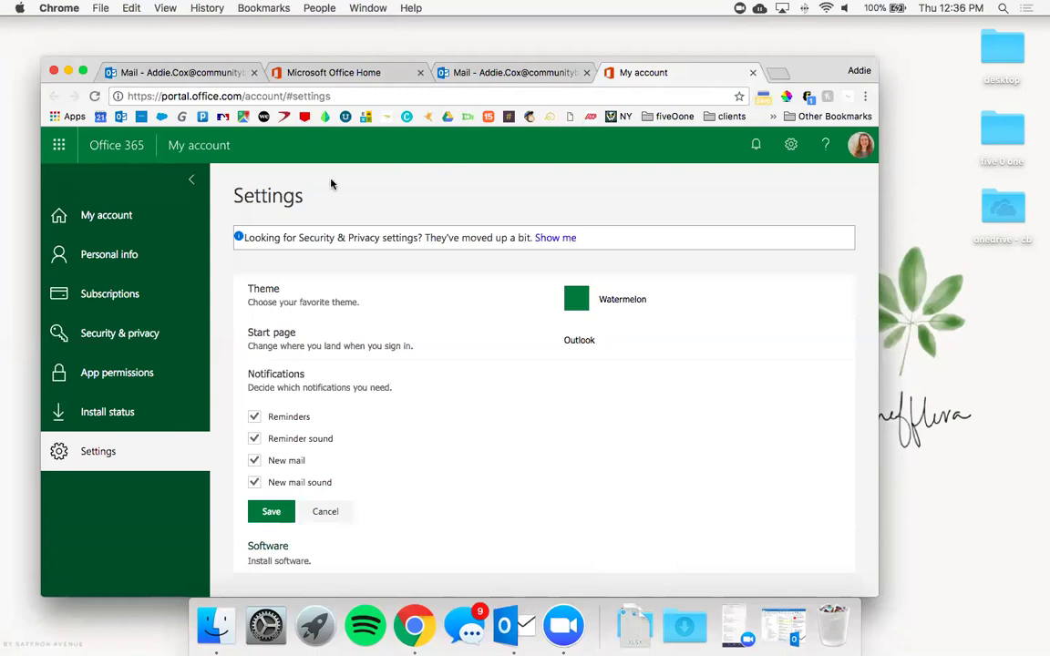
{"action": "left_click", "coordinate": [136, 255]}
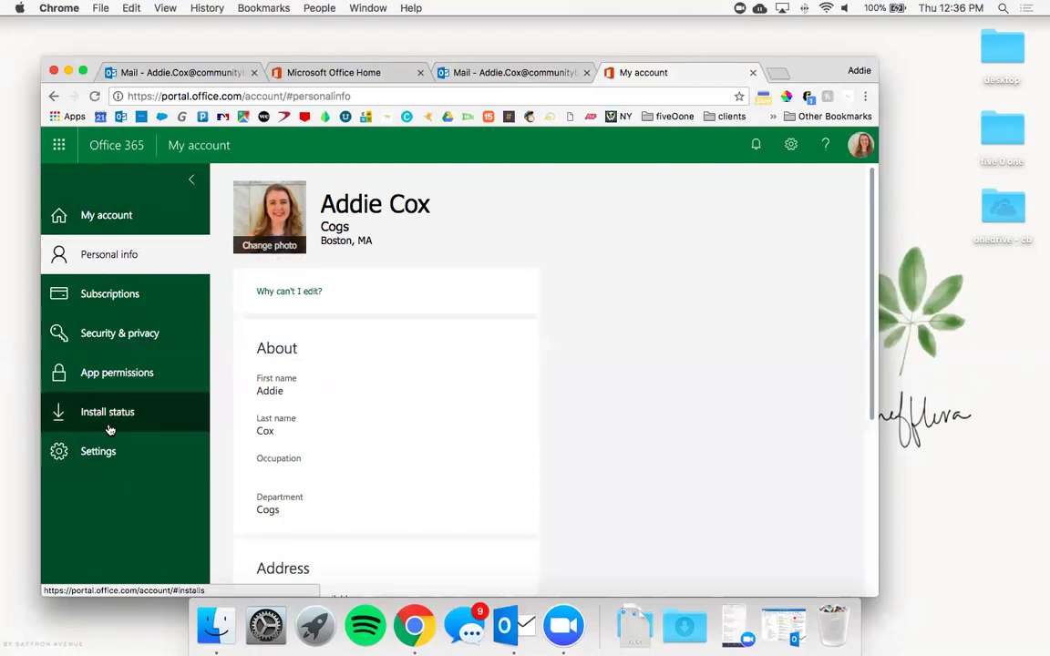
{"action": "left_click", "coordinate": [753, 73]}
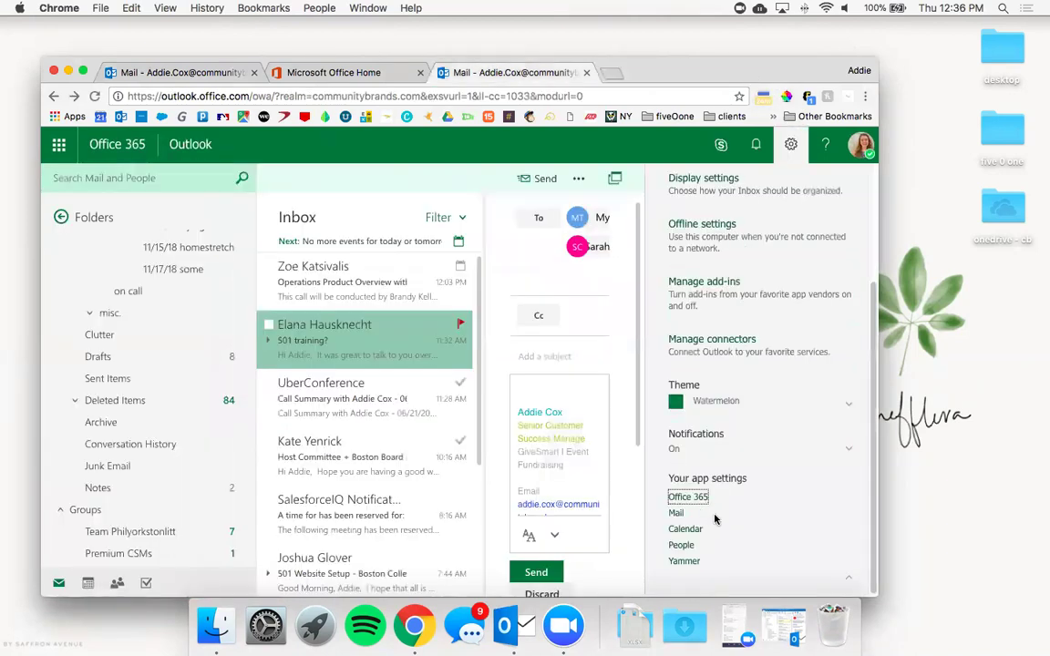
- Open the Mail options and review the Automatic replies settings with their reply message, and the Clutter settings
{"action": "left_click", "coordinate": [677, 514]}
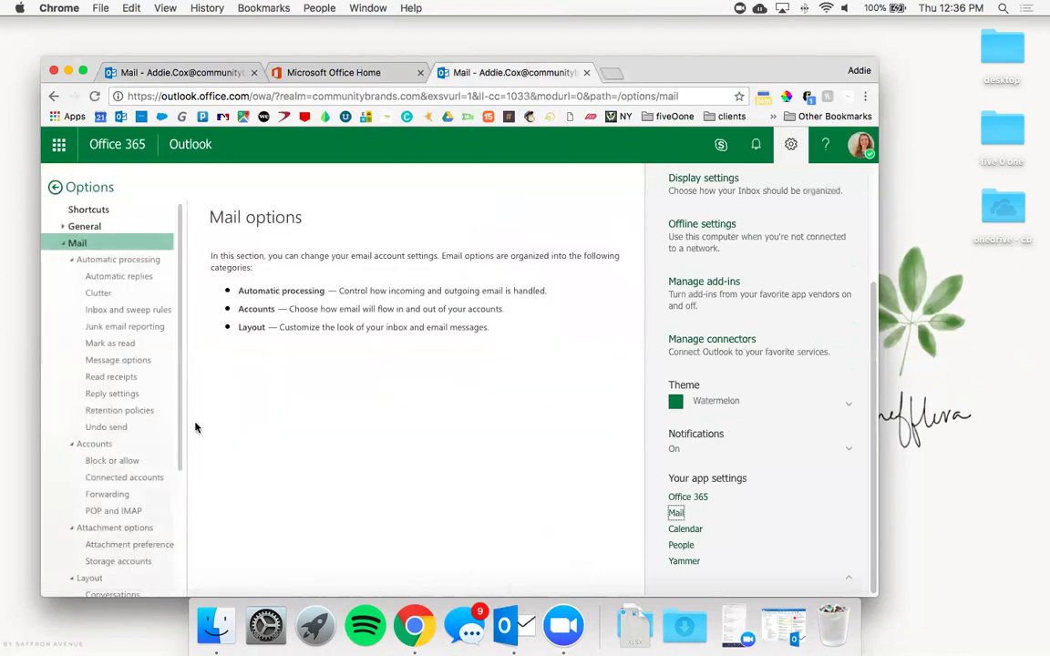
{"action": "left_click", "coordinate": [143, 282]}
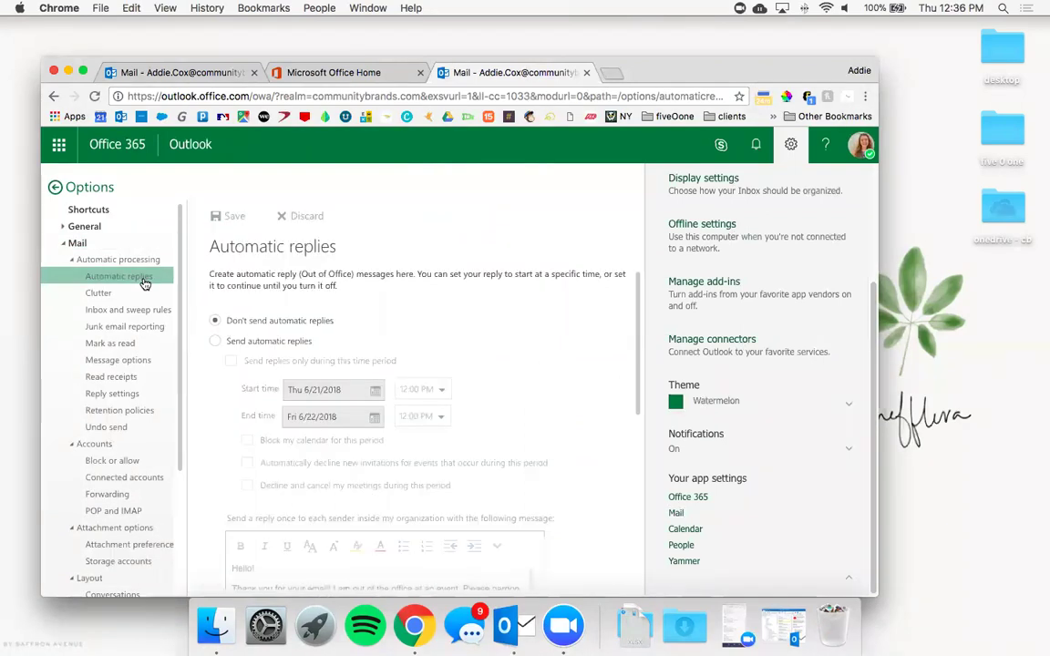
{"action": "scroll", "coordinate": [728, 284], "scroll_direction": "up", "scroll_amount": 3}
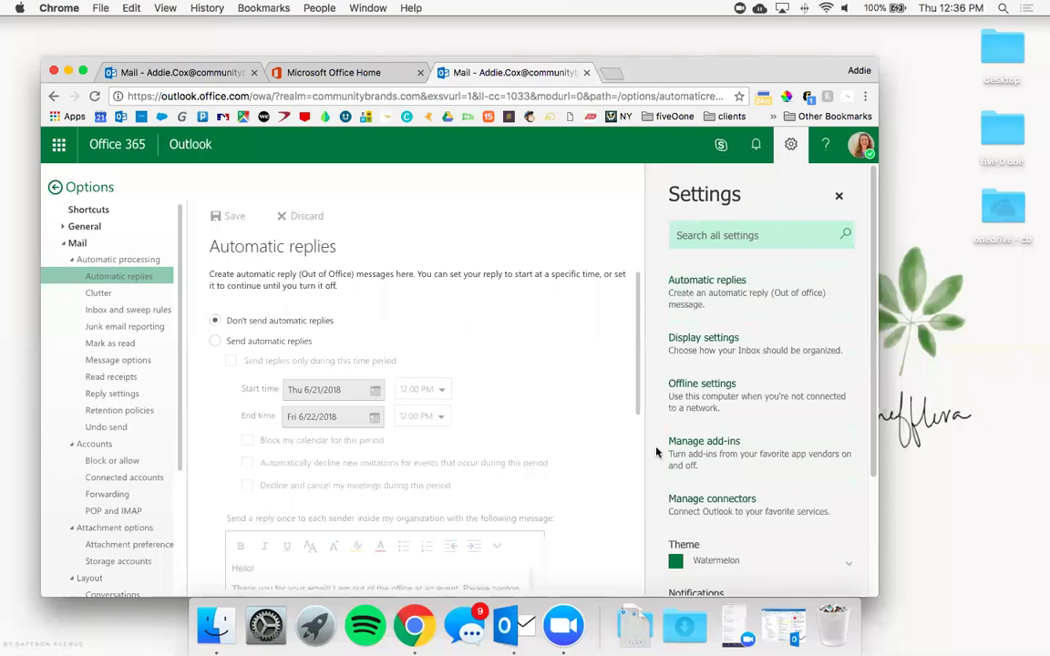
{"action": "scroll", "coordinate": [658, 460], "scroll_direction": "down", "scroll_amount": 3}
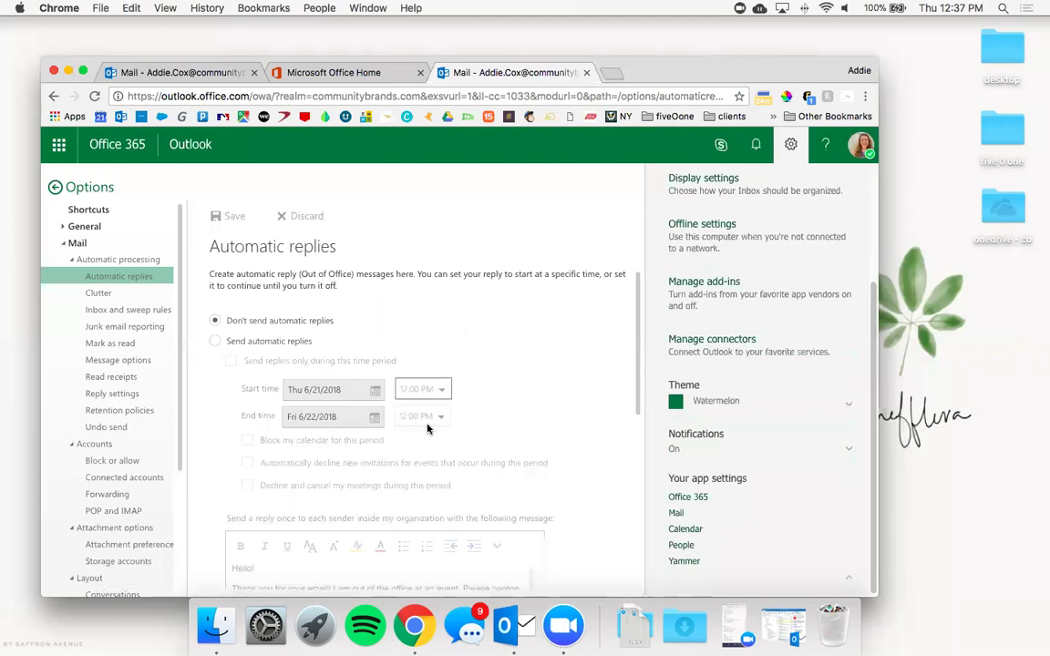
{"action": "left_click_drag", "start_coordinate": [633, 340], "coordinate": [625, 442]}
{"action": "scroll", "coordinate": [486, 419], "scroll_direction": "down", "scroll_amount": 1}
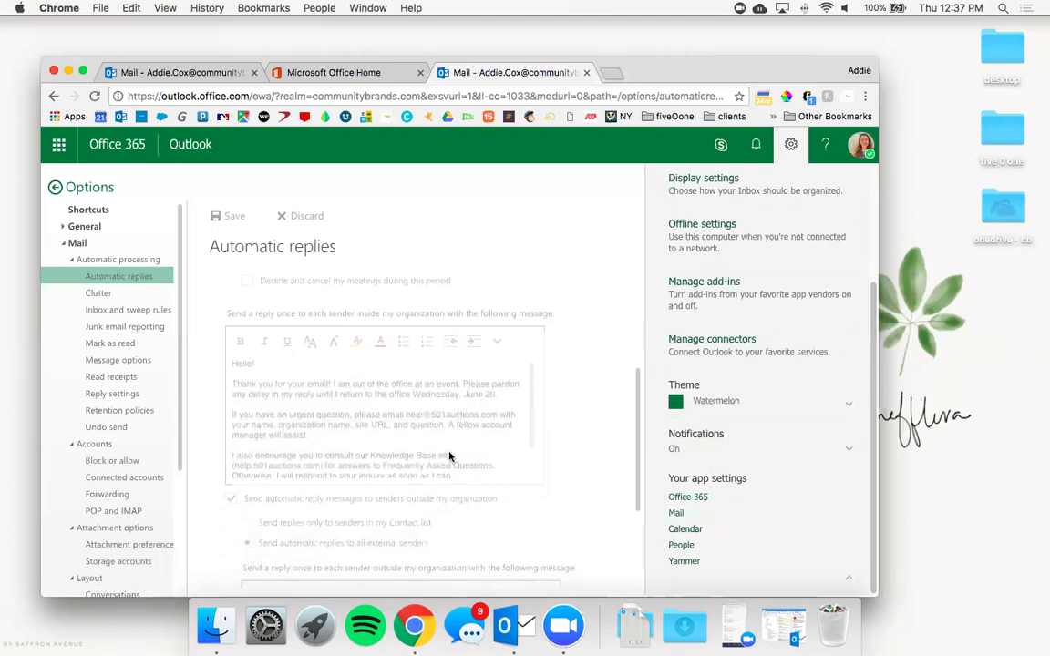
{"action": "left_click", "coordinate": [108, 297]}
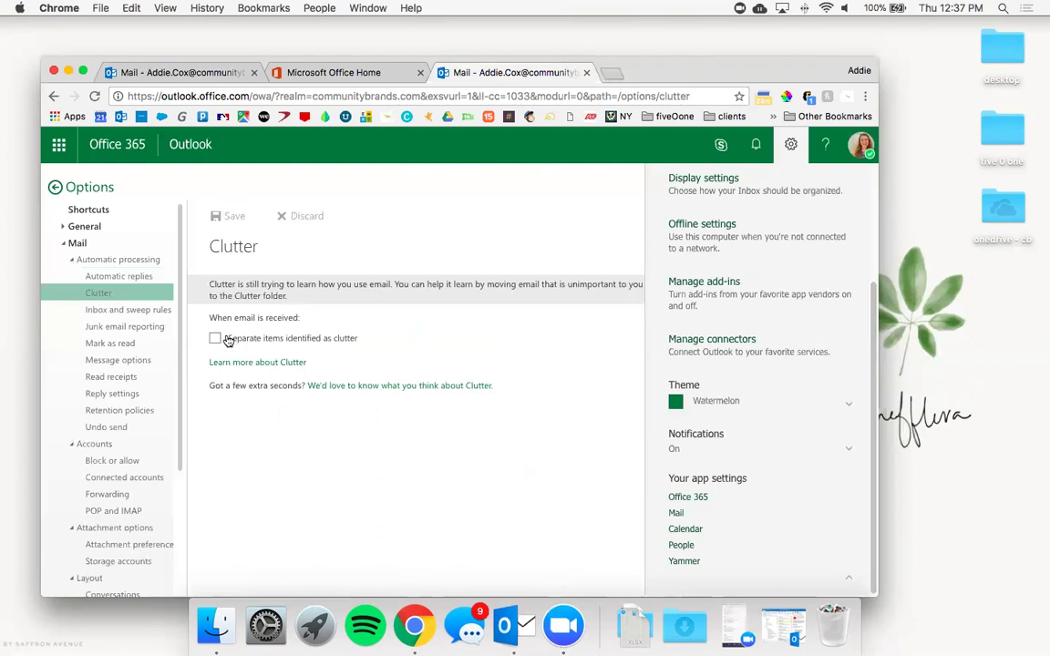
- Create a new inbox rule under the inbox and sweep rules and name it "refund"
{"action": "left_click", "coordinate": [166, 315]}
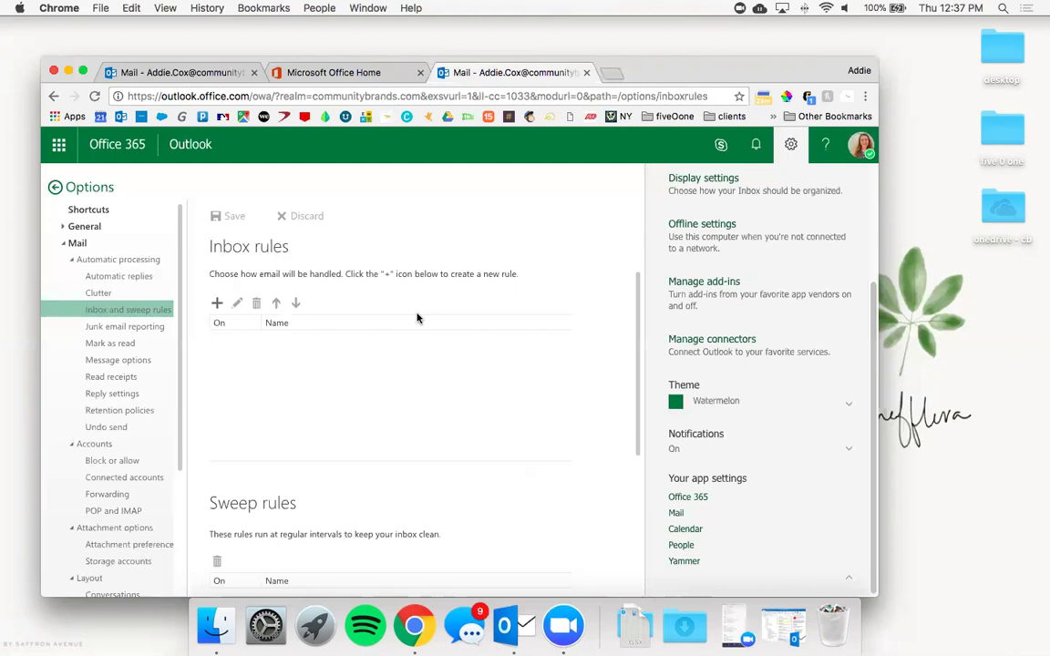
{"action": "left_click", "coordinate": [216, 306]}
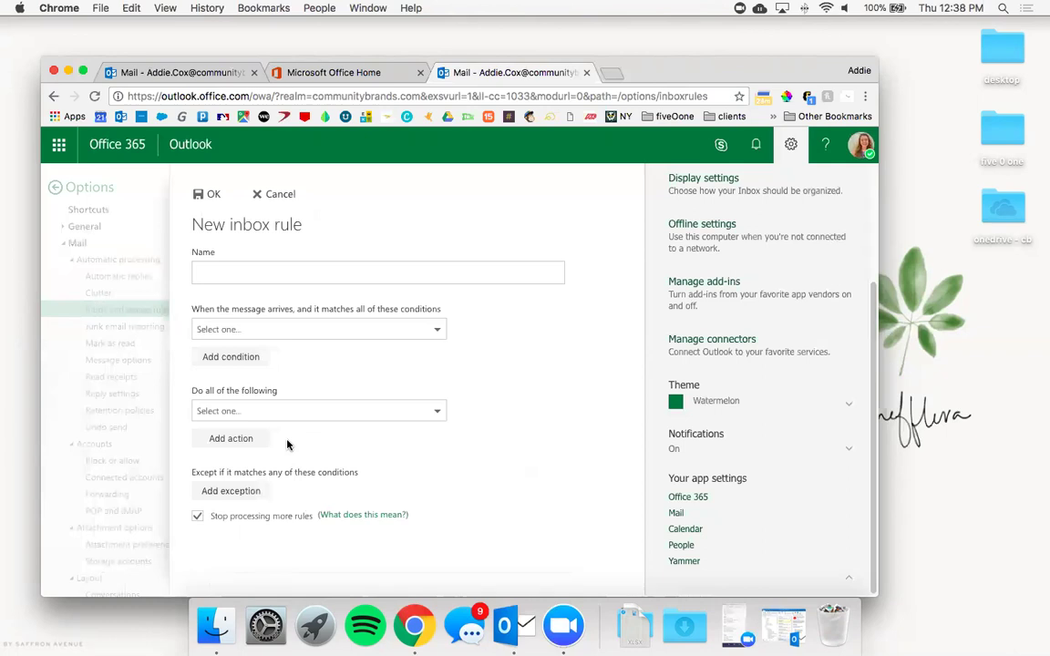
{"action": "left_click", "coordinate": [259, 275]}
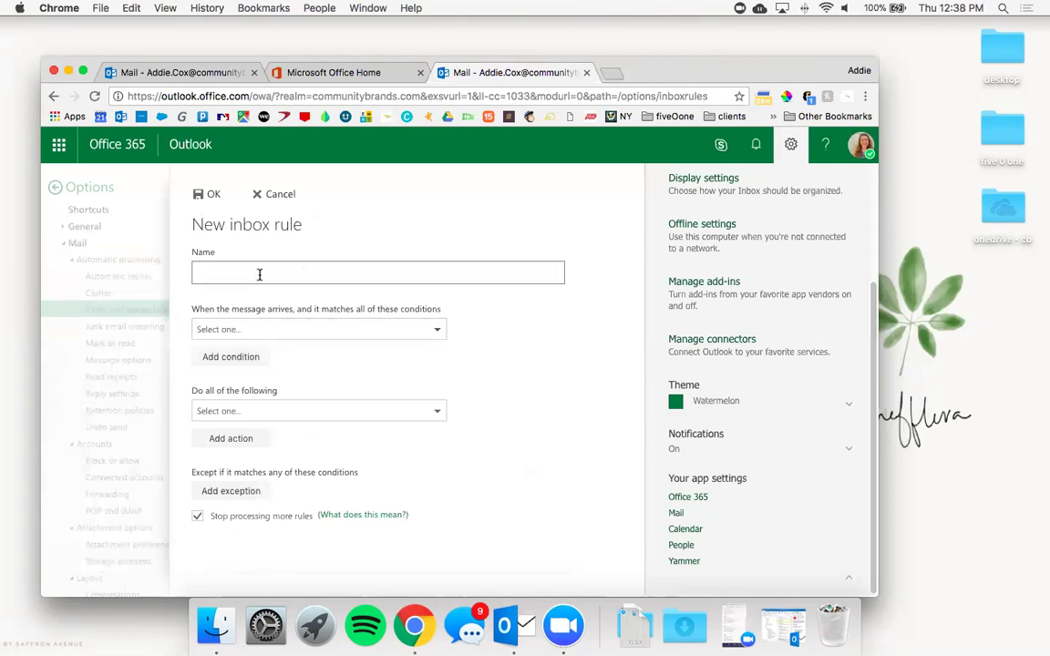
{"action": "type", "text": "refund"}
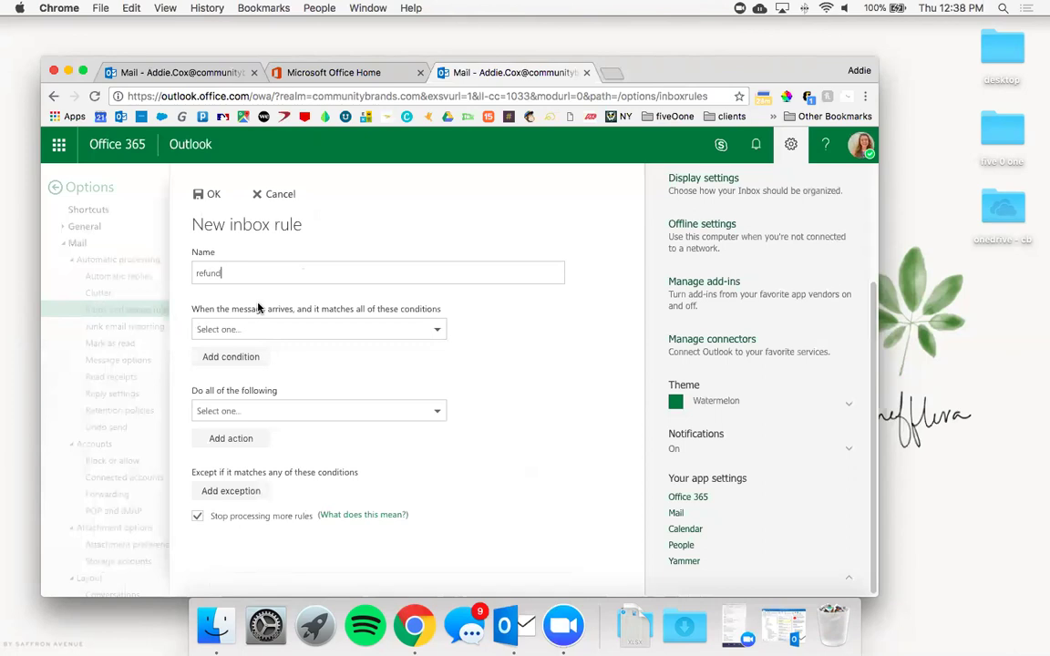
- Set the new rule's condition to messages that include the word "refund" in the body
{"action": "left_click", "coordinate": [264, 334]}
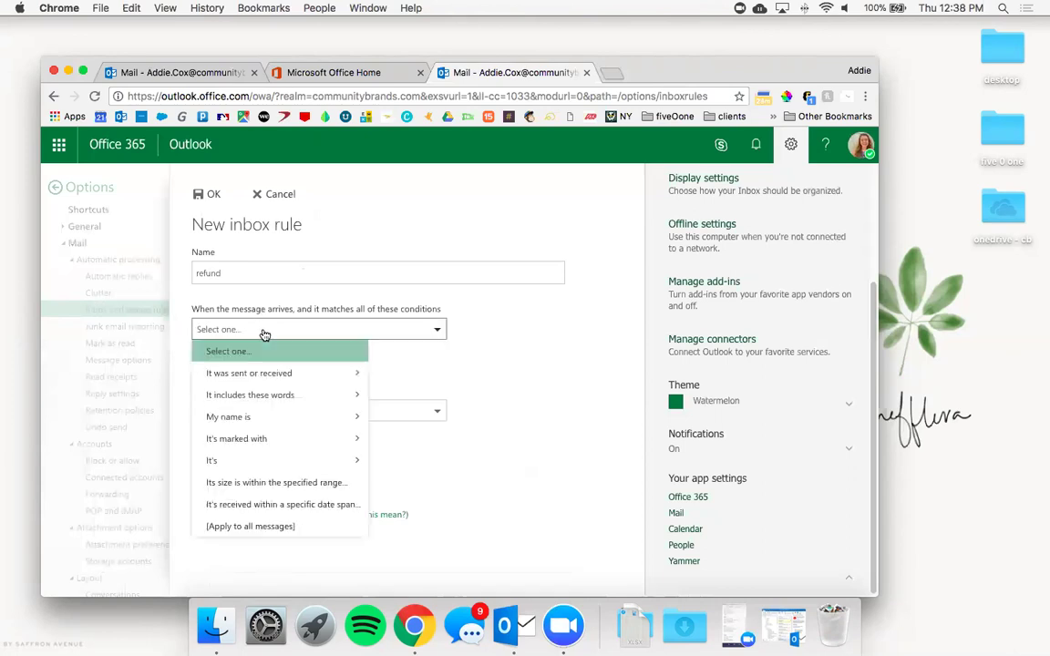
{"action": "mouse_move", "coordinate": [265, 381]}
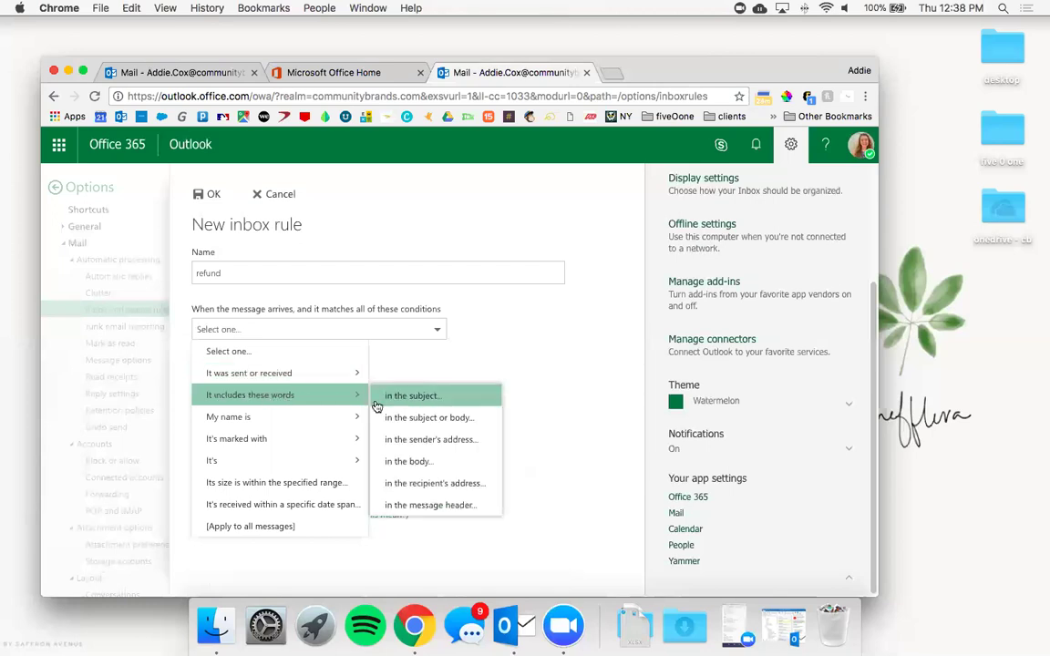
{"action": "left_click", "coordinate": [425, 468]}
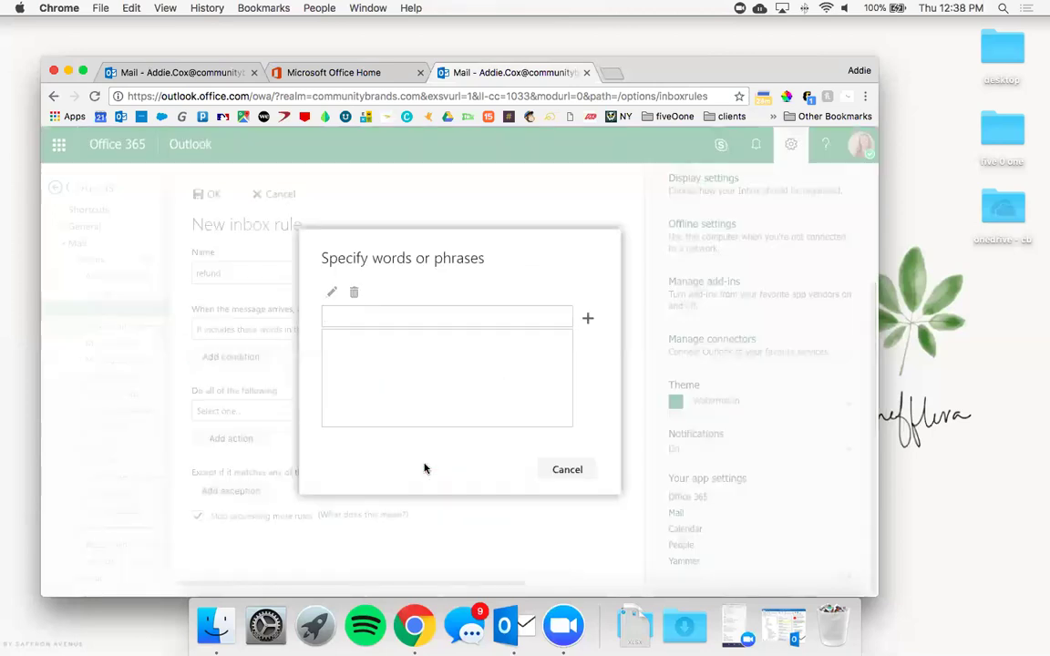
{"action": "type", "text": "refund"}
{"action": "left_click", "coordinate": [587, 317]}
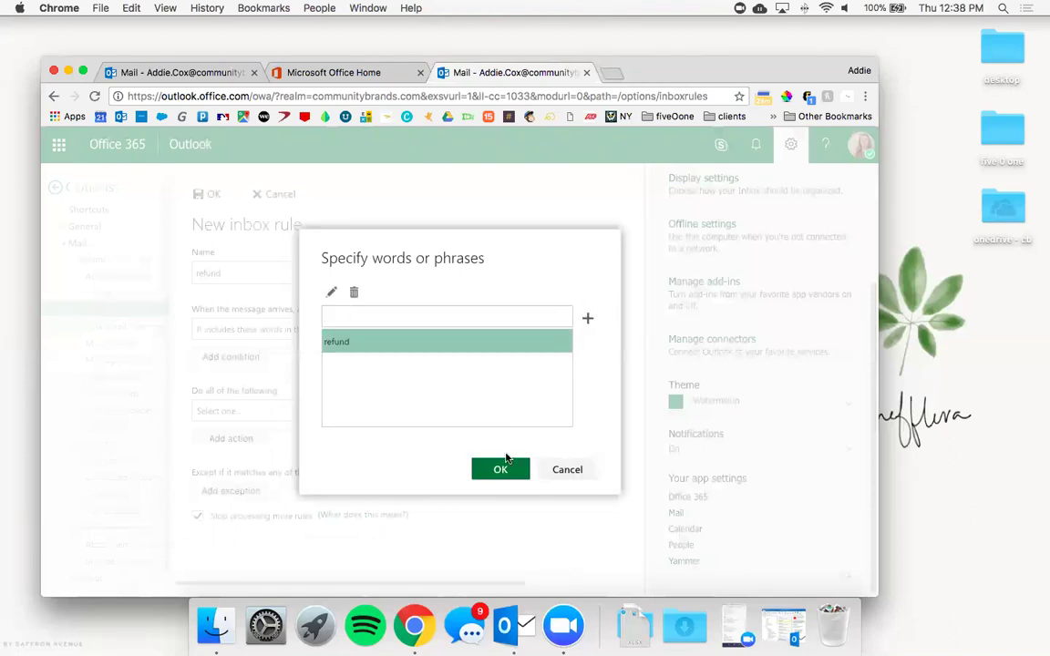
{"action": "left_click", "coordinate": [499, 471]}
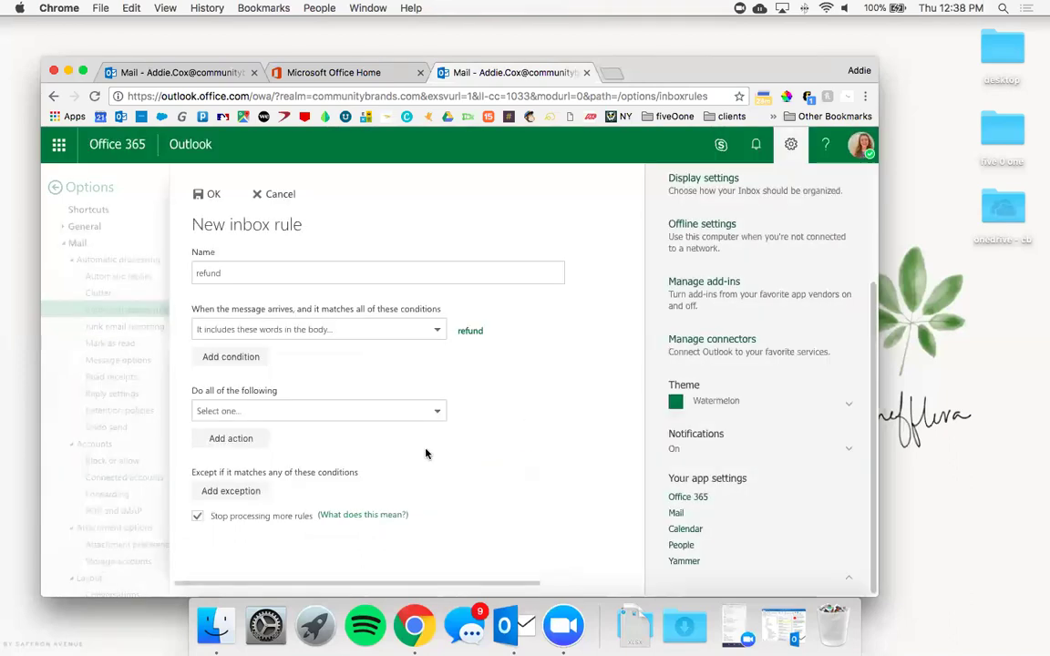
- Look through the actions available for the rule, including the mark-message choices, and cancel the new inbox rule
{"action": "left_click", "coordinate": [278, 417]}
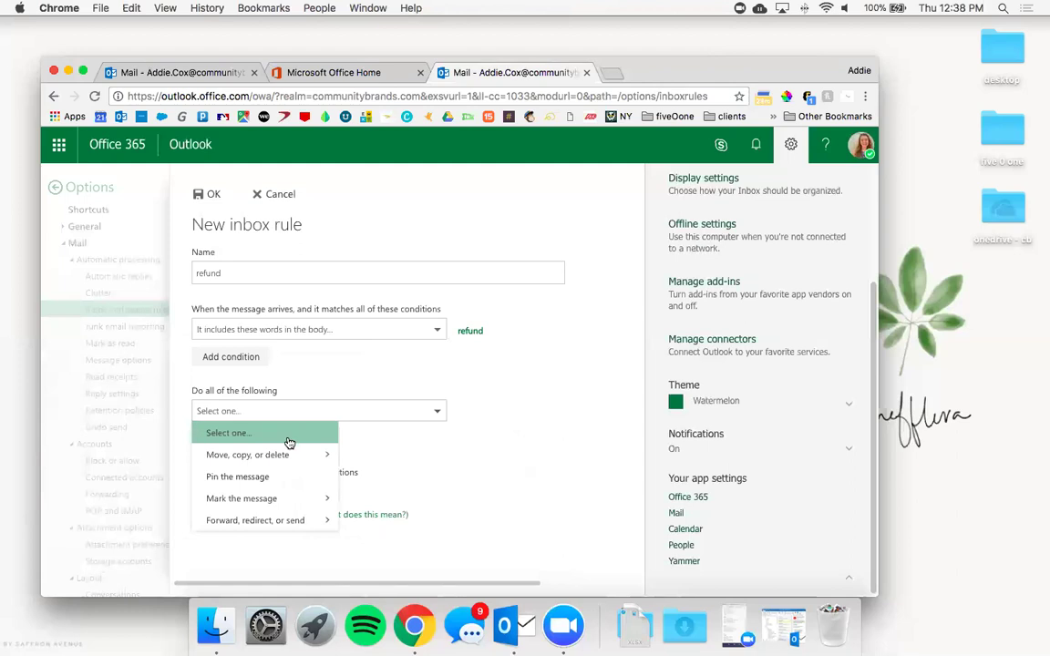
{"action": "mouse_move", "coordinate": [298, 497]}
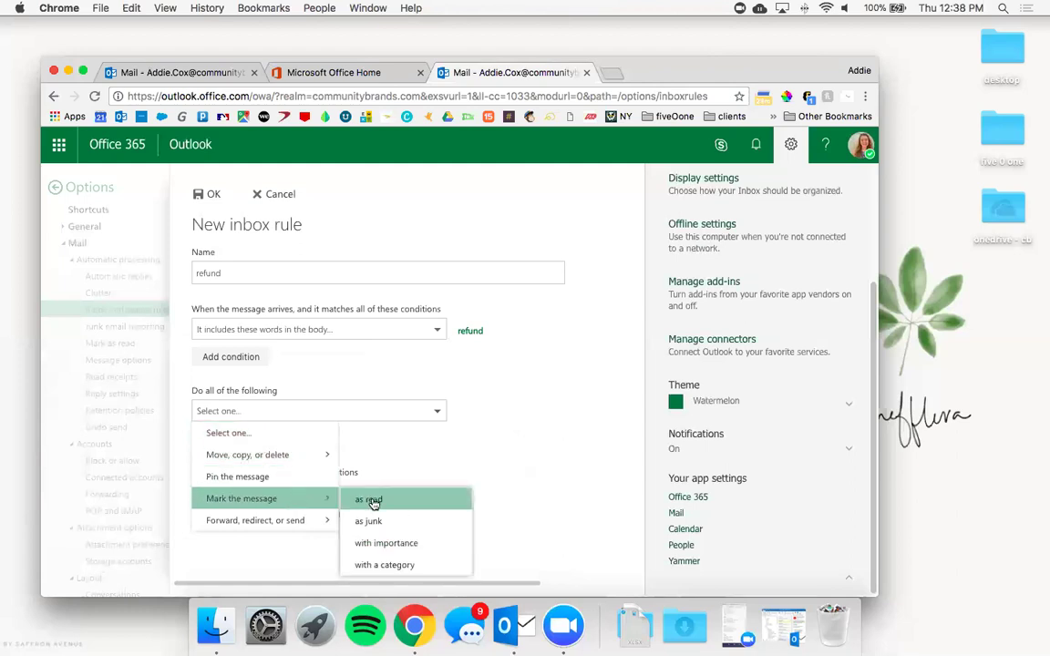
{"action": "left_click", "coordinate": [480, 469]}
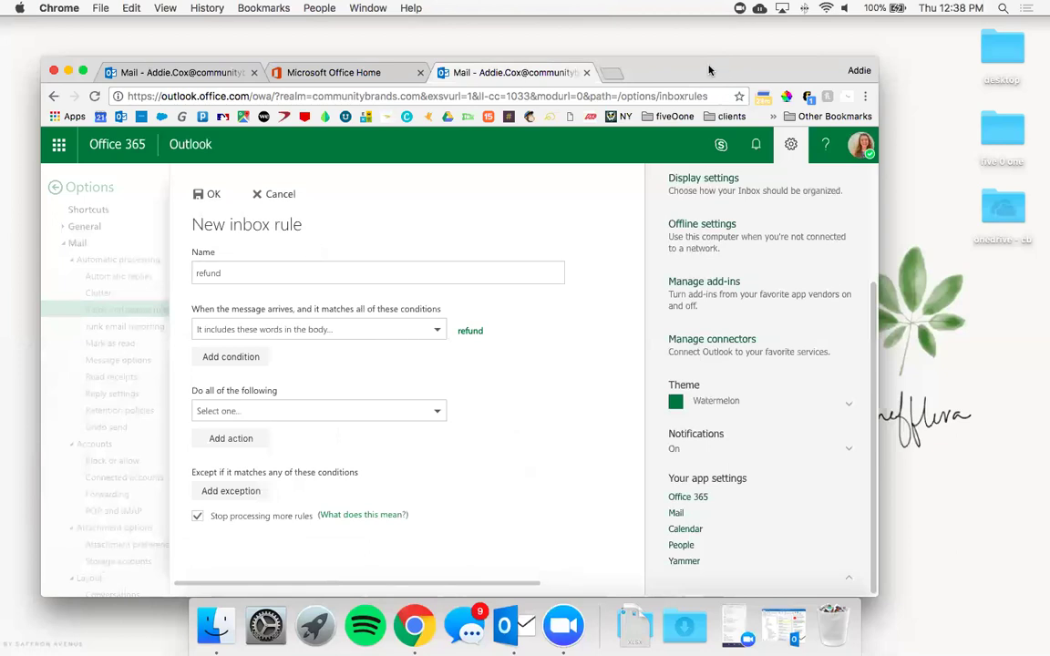
{"action": "left_click", "coordinate": [269, 195]}
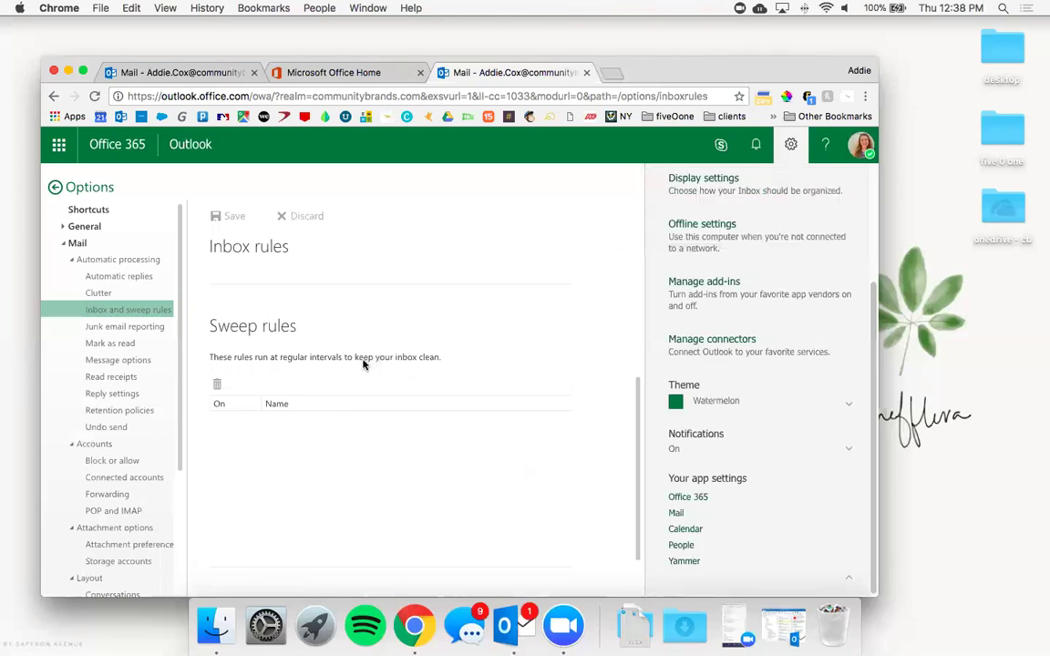
- Review the Junk email reporting settings, and try the delayed Mark as read option before reselecting marking when the selection changes
{"action": "left_click", "coordinate": [139, 330]}
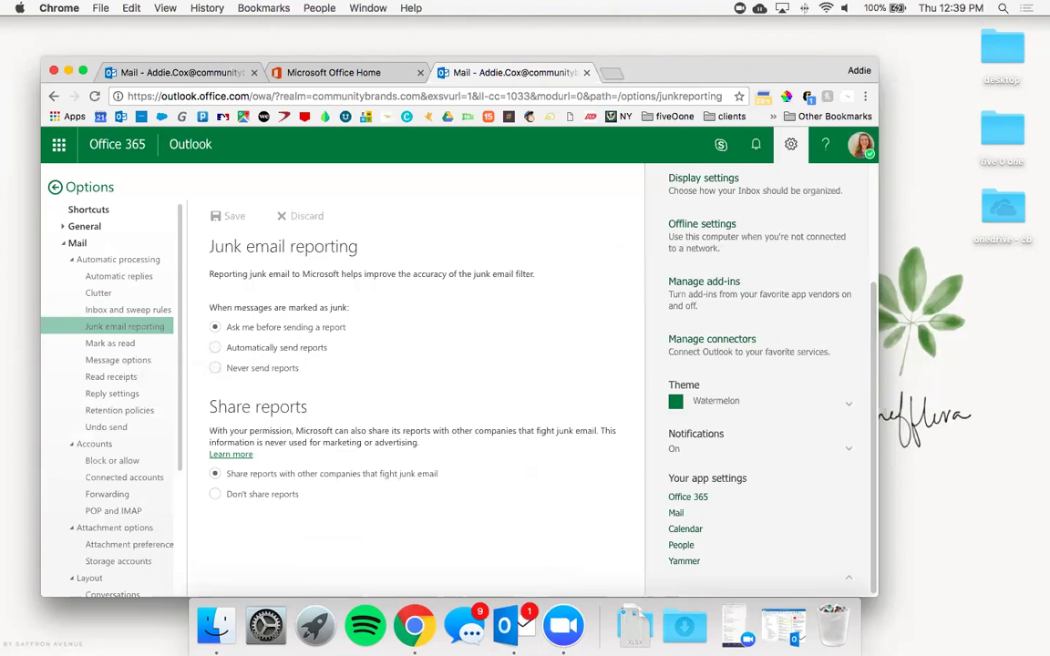
{"action": "left_click", "coordinate": [133, 348]}
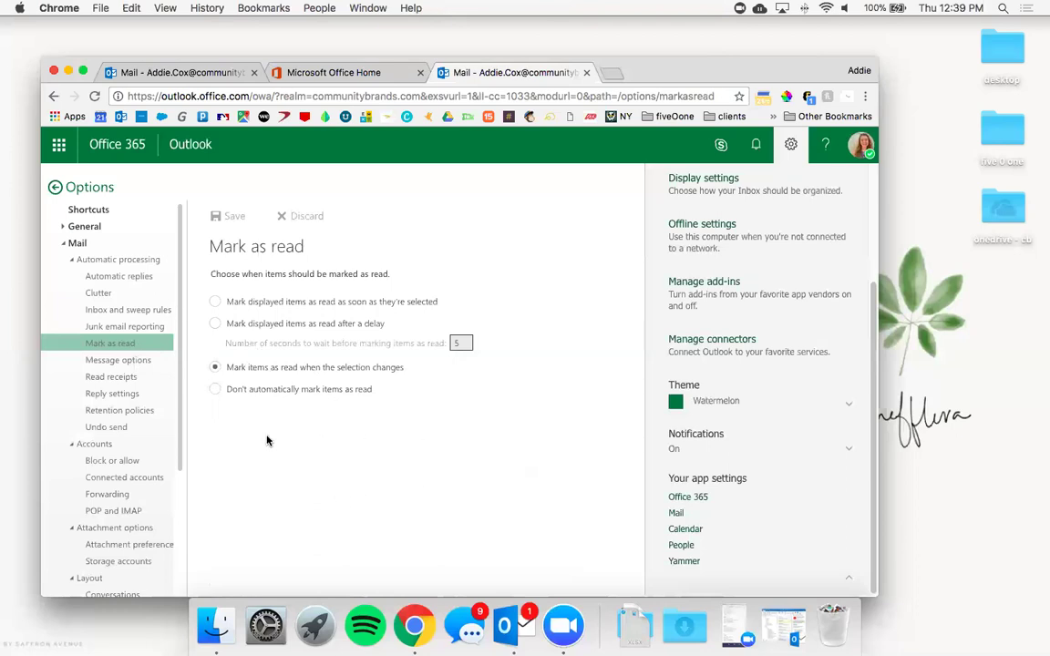
{"action": "left_click", "coordinate": [215, 325]}
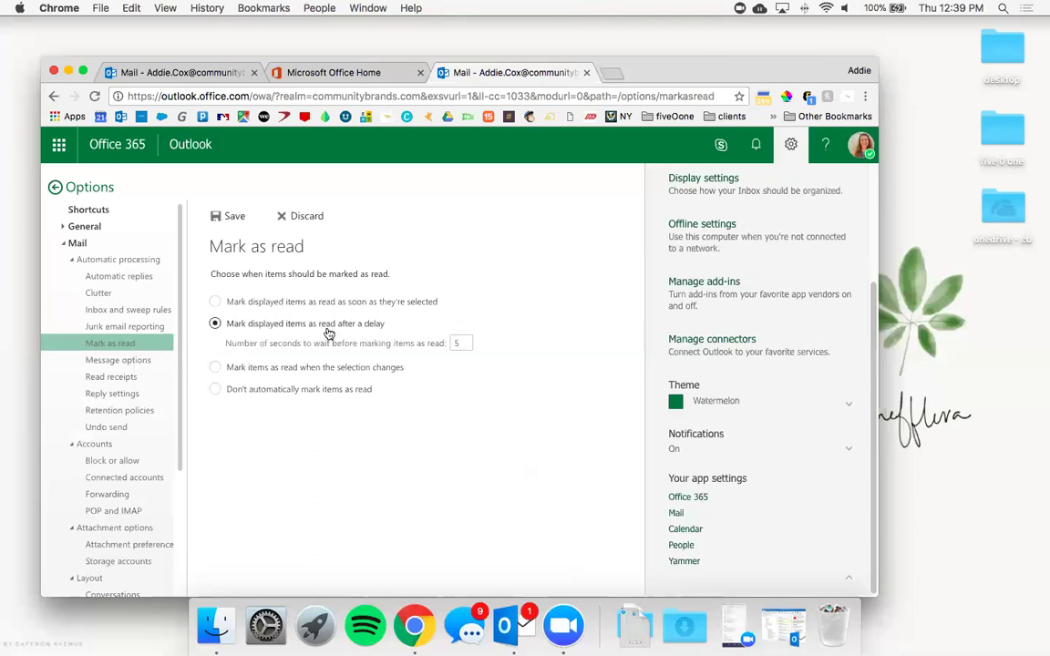
{"action": "left_click", "coordinate": [215, 367]}
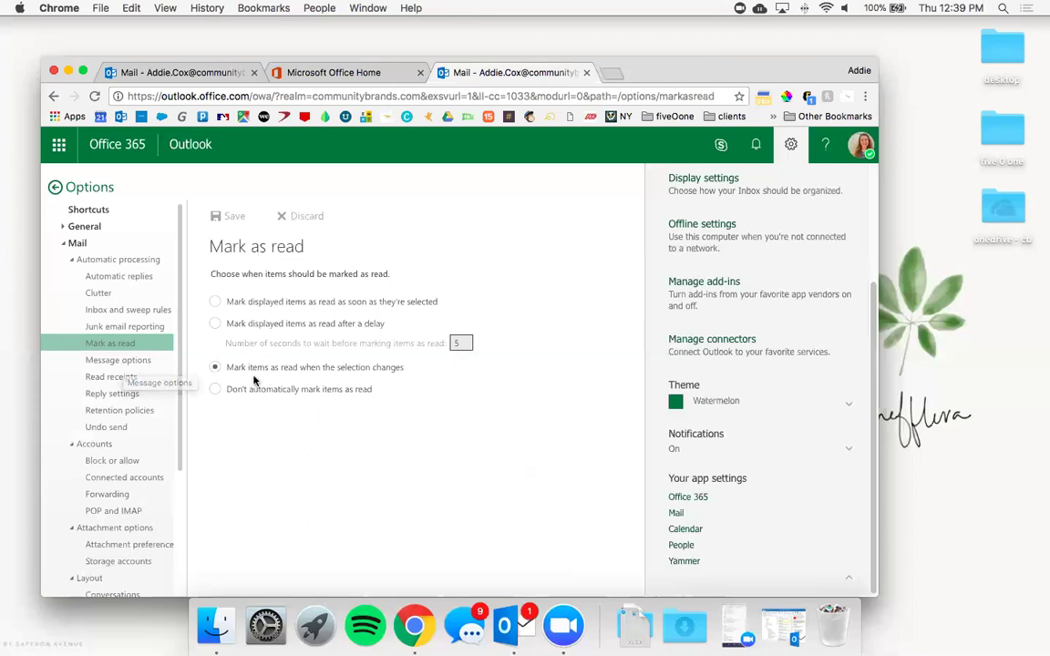
- Review the Message options, Read receipts and Reply settings pages of the mail options
{"action": "left_click", "coordinate": [99, 362]}
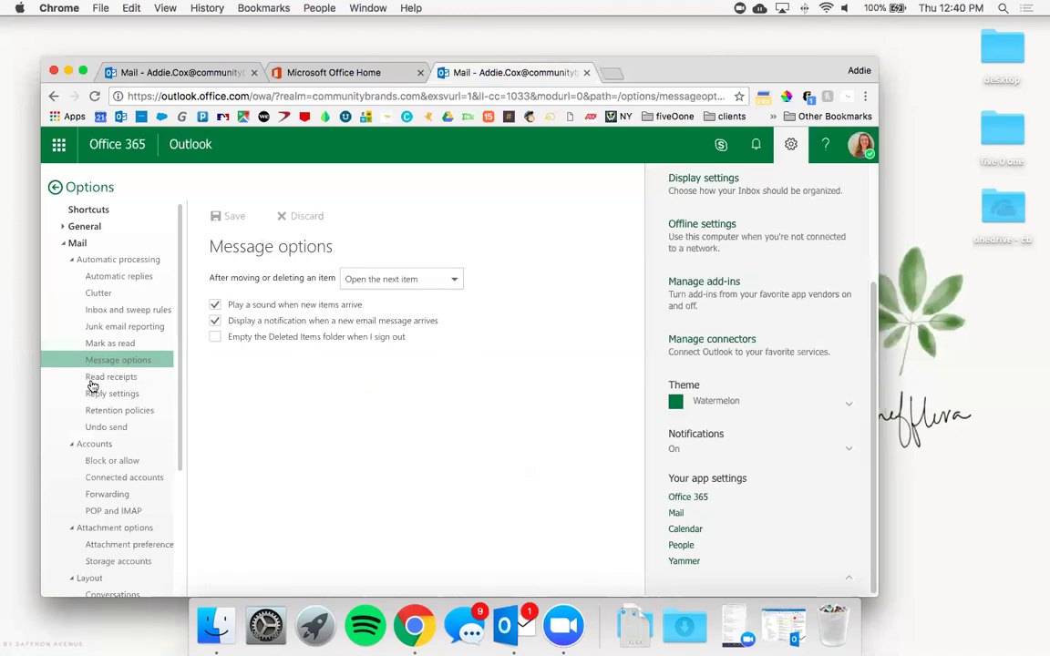
{"action": "left_click", "coordinate": [100, 379]}
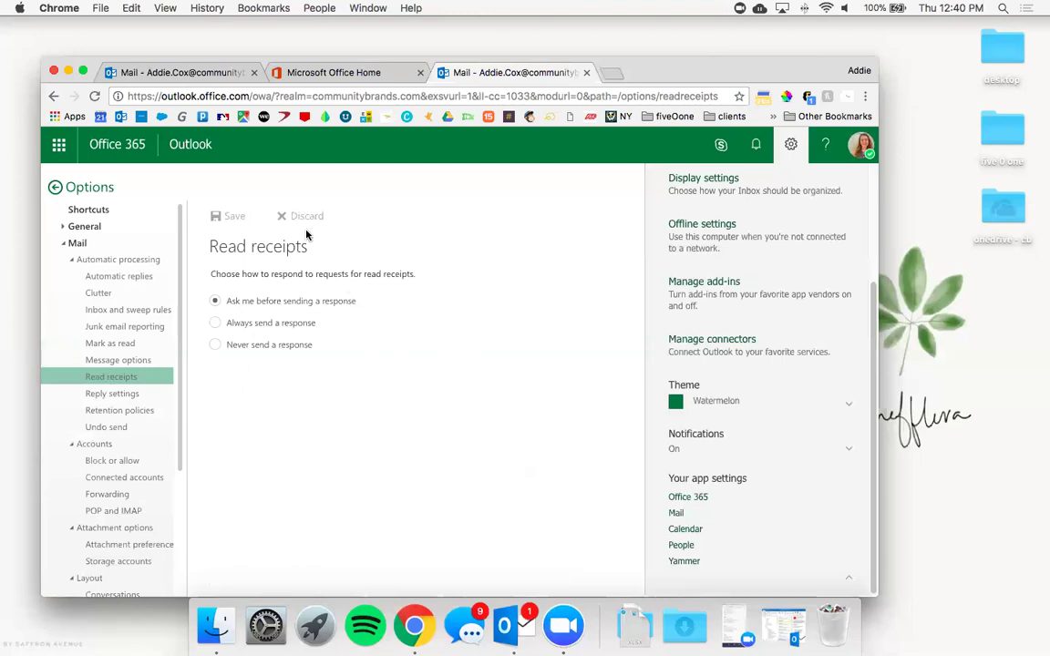
{"action": "scroll", "coordinate": [179, 348], "scroll_direction": "down", "scroll_amount": 2}
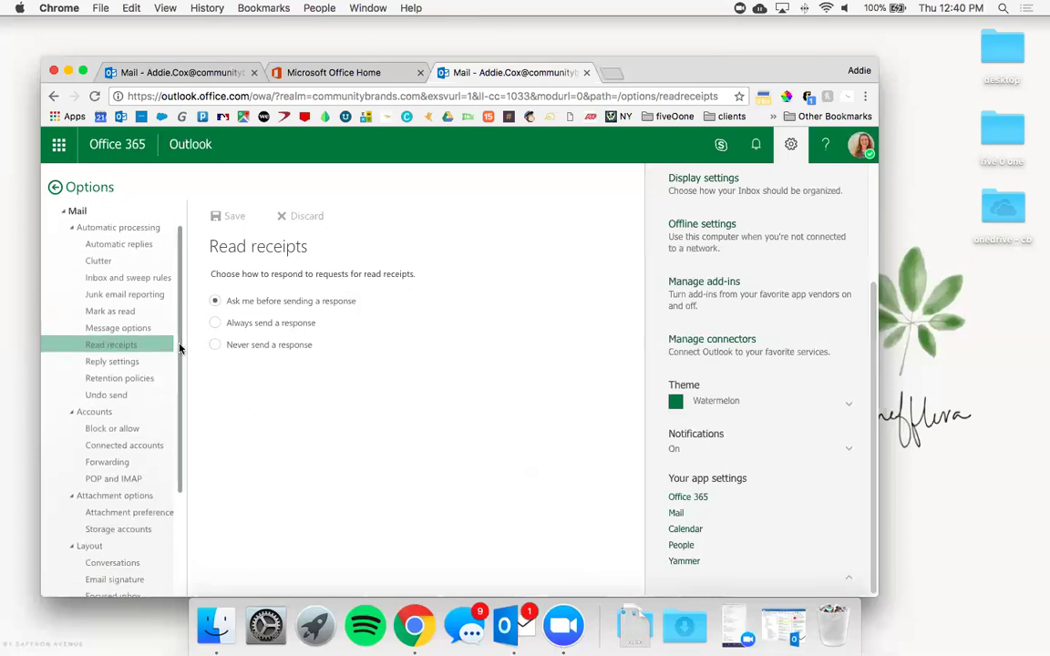
{"action": "left_click", "coordinate": [137, 358]}
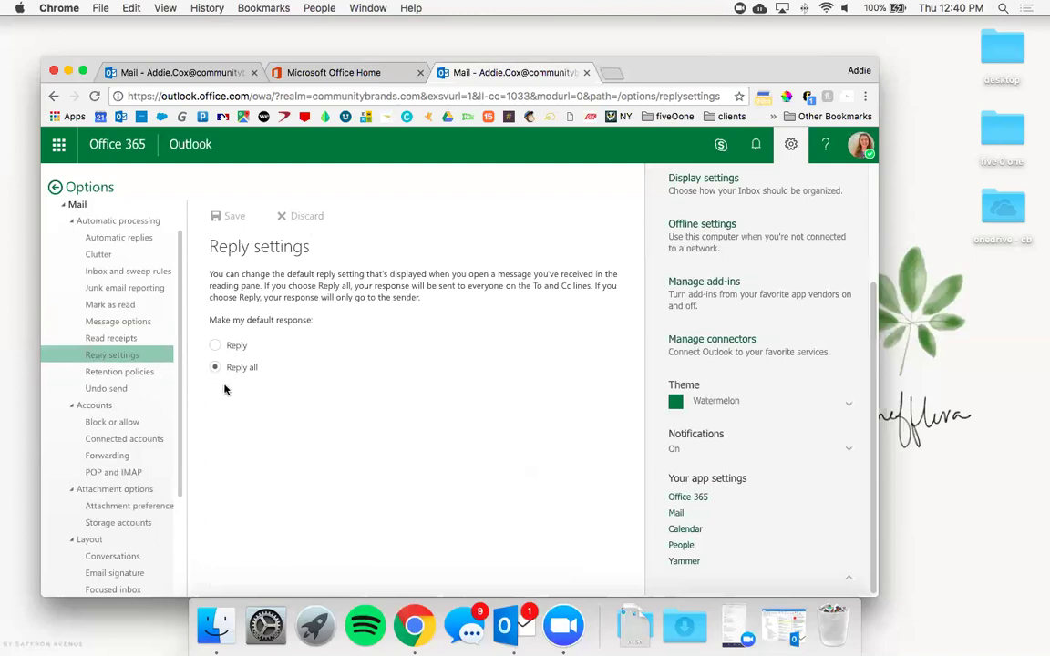
- Review the Undo send settings and their available cancellation periods, and close the quick settings pane
{"action": "left_click_drag", "start_coordinate": [183, 386], "coordinate": [176, 414]}
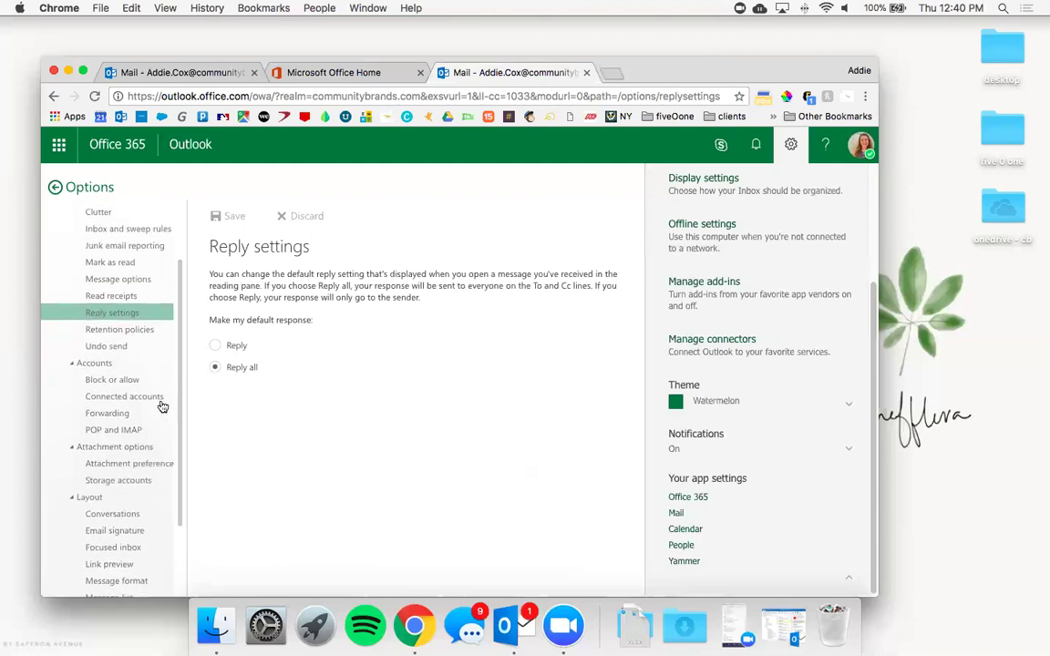
{"action": "left_click", "coordinate": [111, 347]}
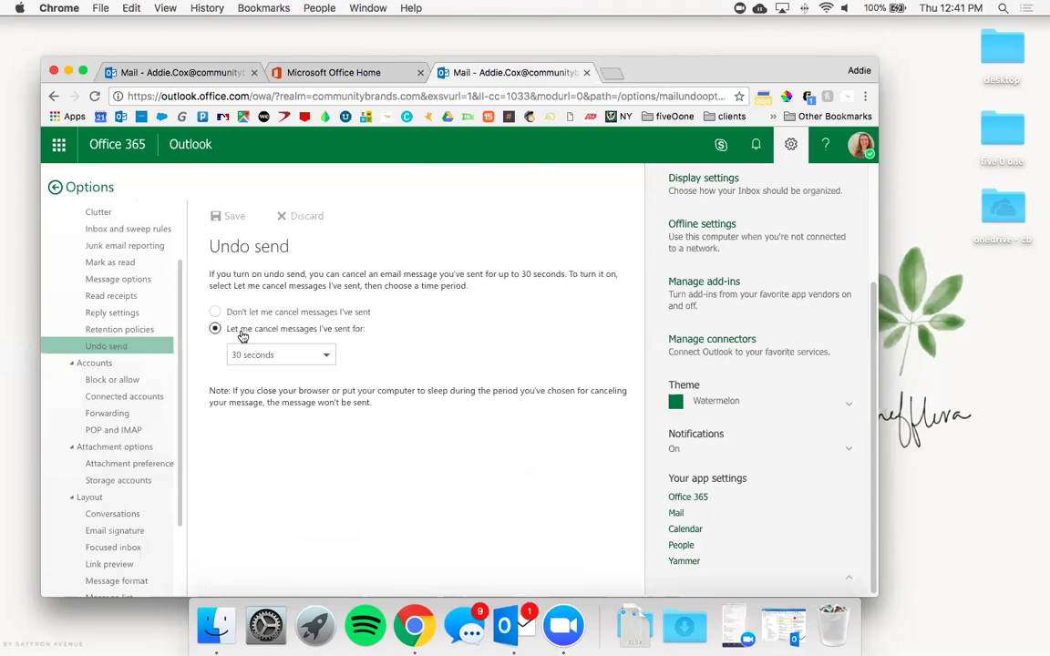
{"action": "left_click", "coordinate": [253, 356]}
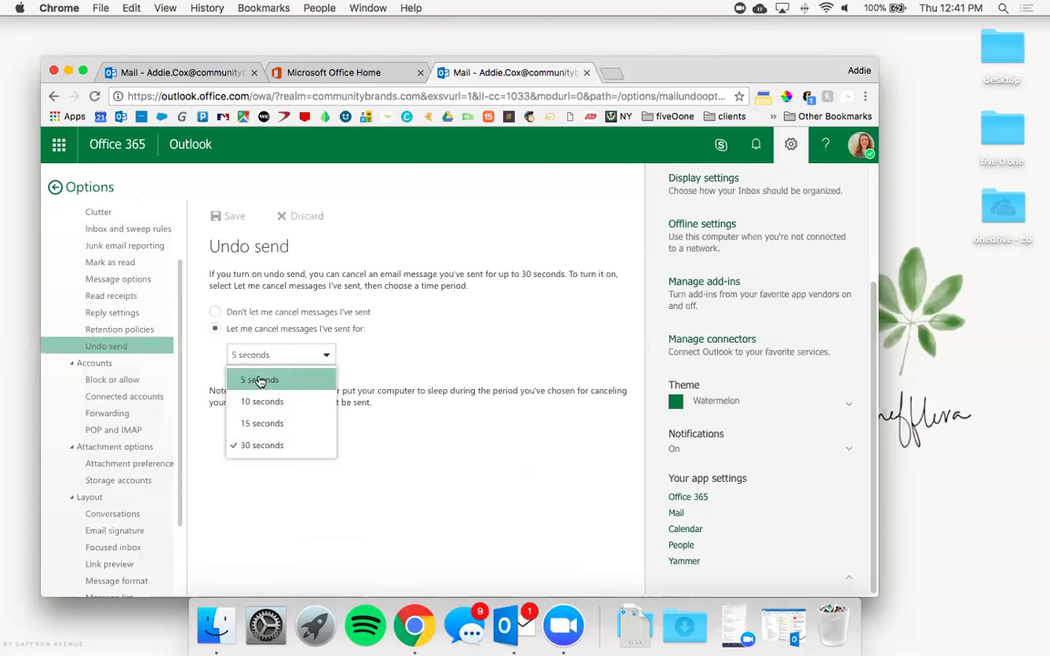
{"action": "left_click", "coordinate": [431, 420]}
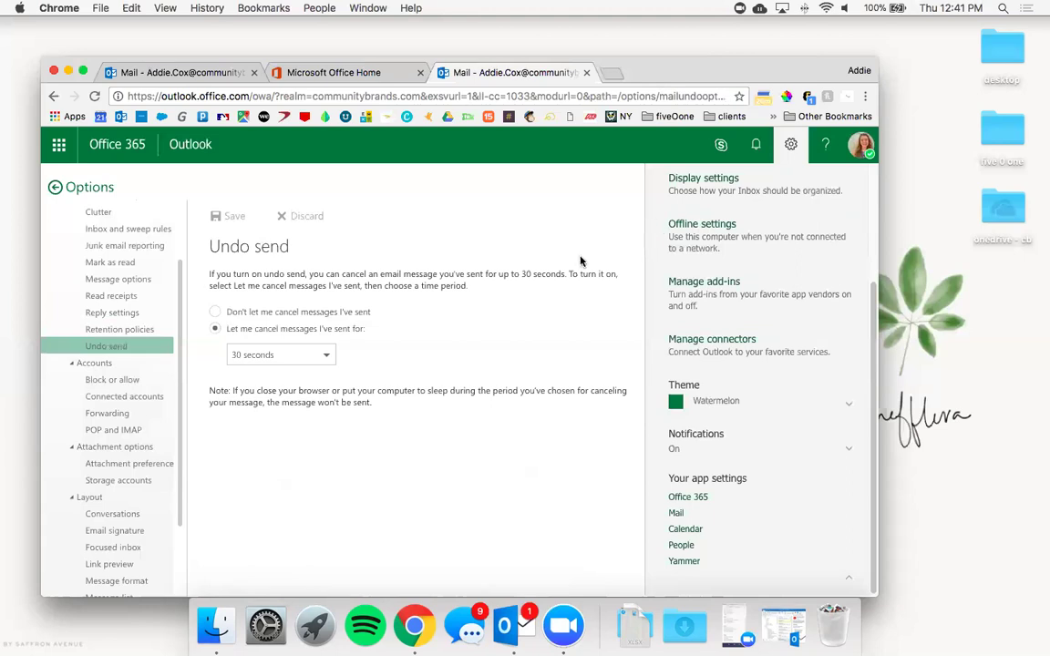
{"action": "left_click", "coordinate": [779, 159]}
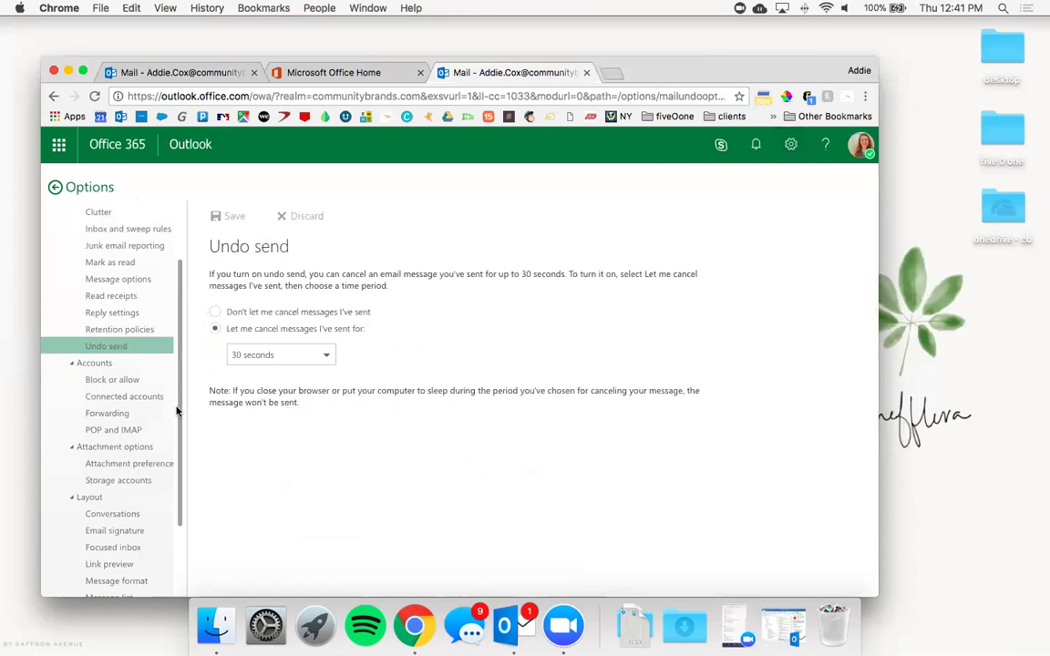
- Collapse the Attachment options and Accounts groups, and view the Conversations layout settings
{"action": "left_click", "coordinate": [72, 450]}
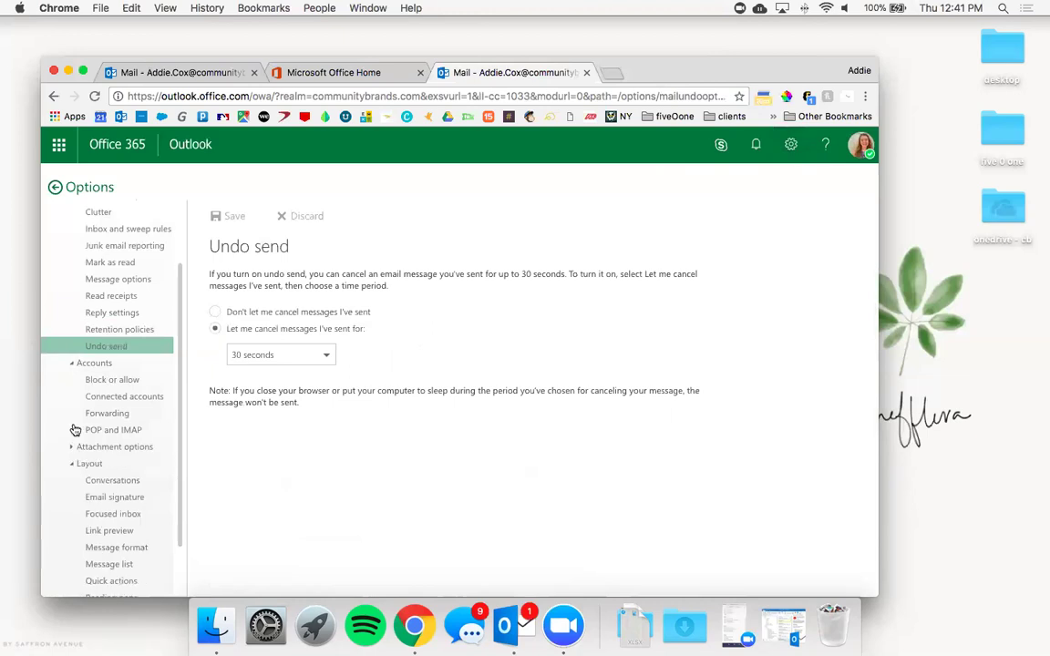
{"action": "left_click", "coordinate": [71, 363]}
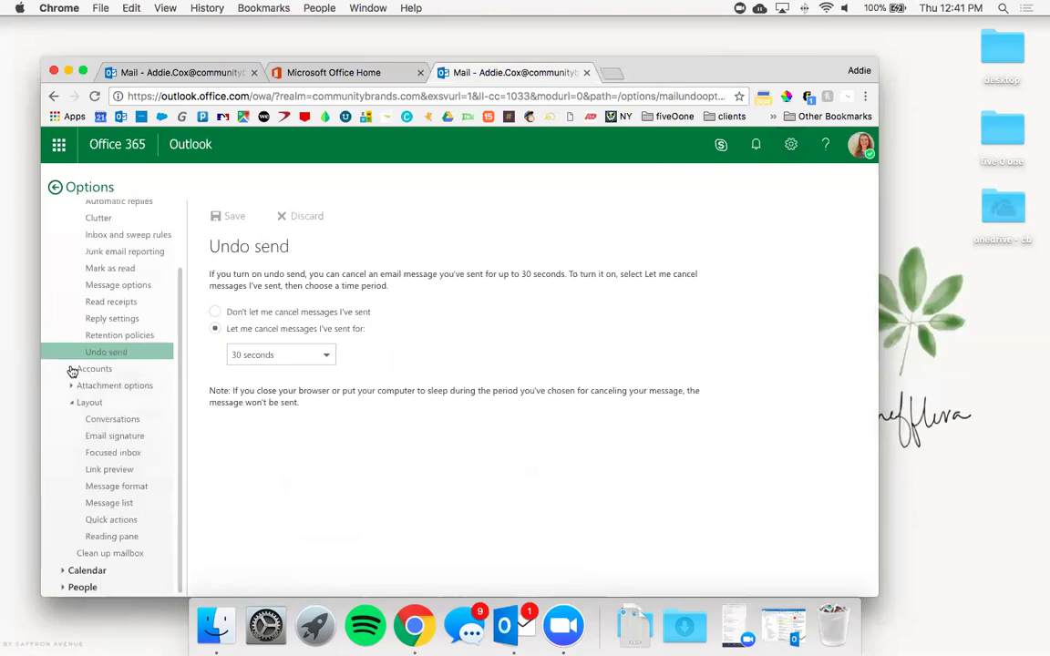
{"action": "left_click", "coordinate": [103, 422]}
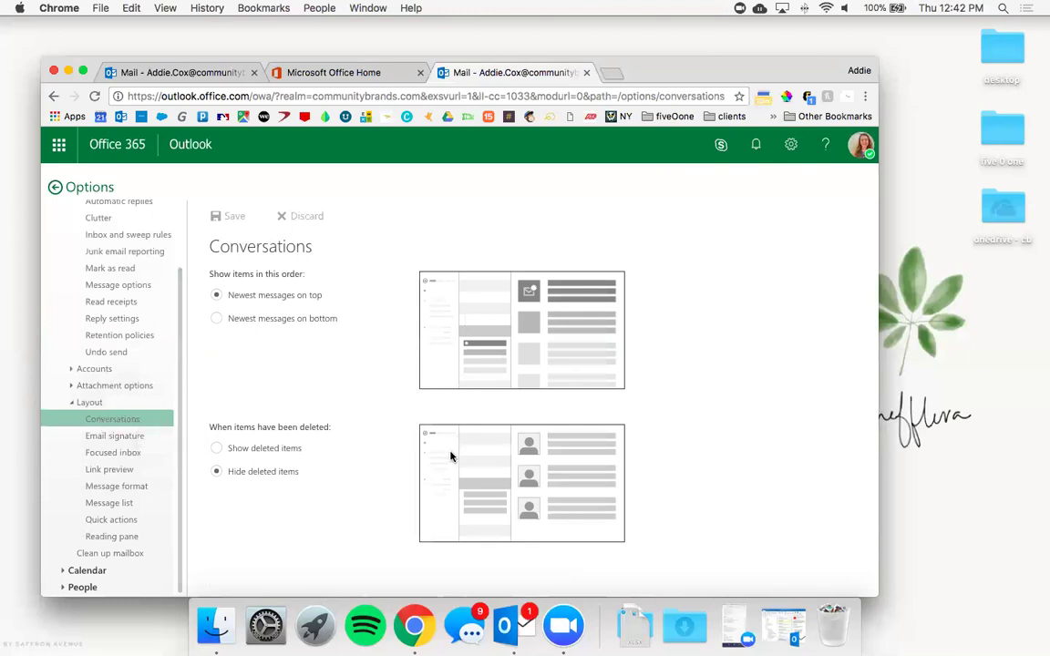
- Review the Email signature settings down to the logo, and bring up the signature's image file chooser before cancelling it
{"action": "left_click", "coordinate": [142, 441]}
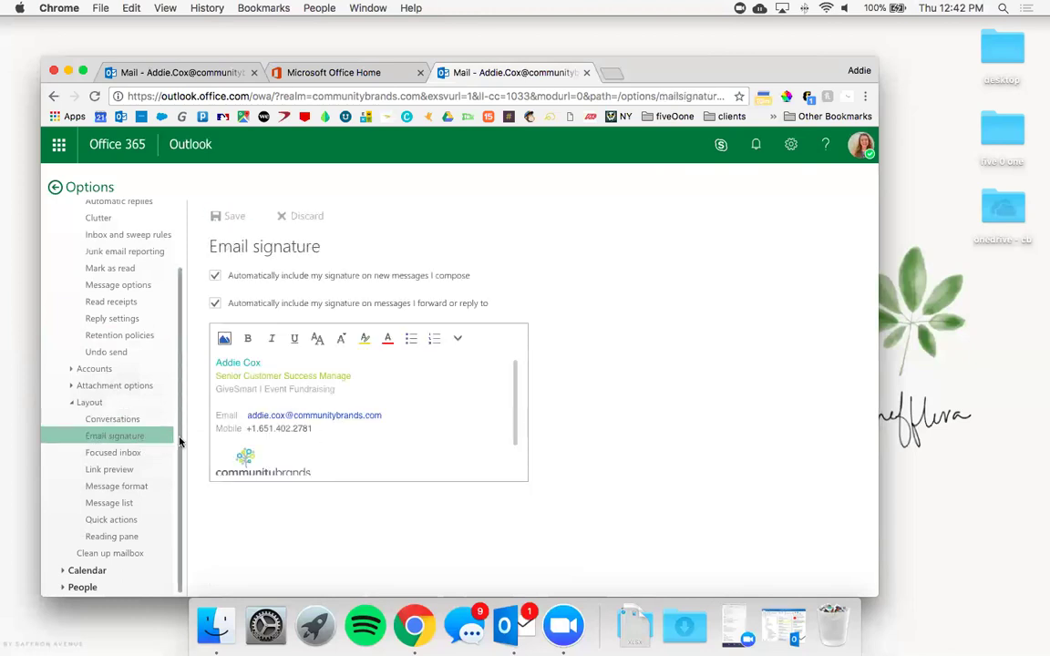
{"action": "left_click_drag", "start_coordinate": [517, 418], "coordinate": [518, 448]}
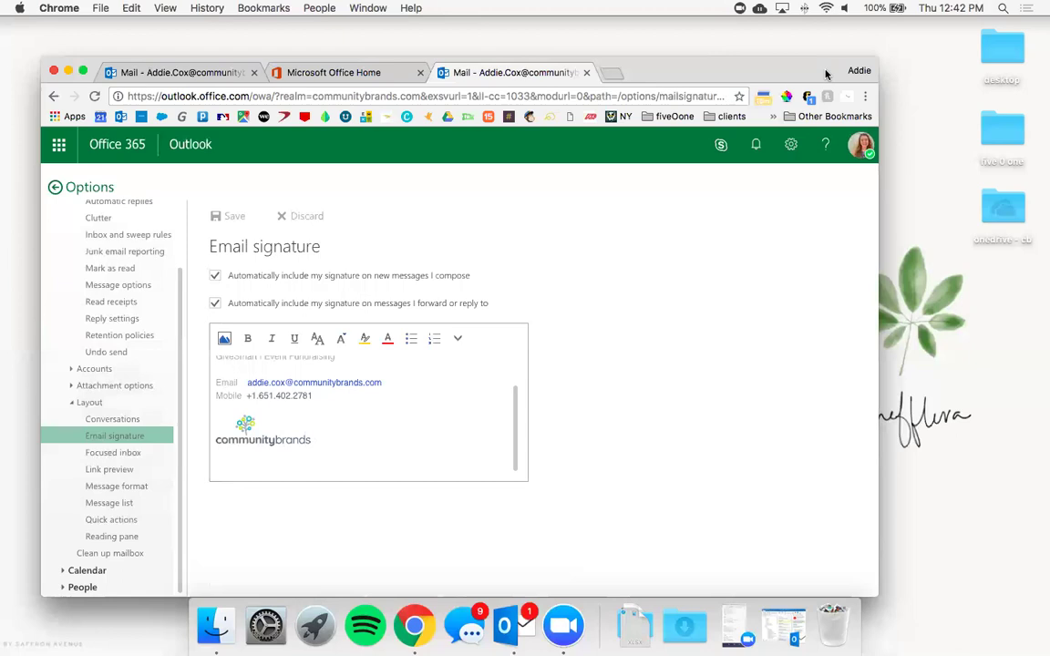
{"action": "left_click", "coordinate": [224, 340]}
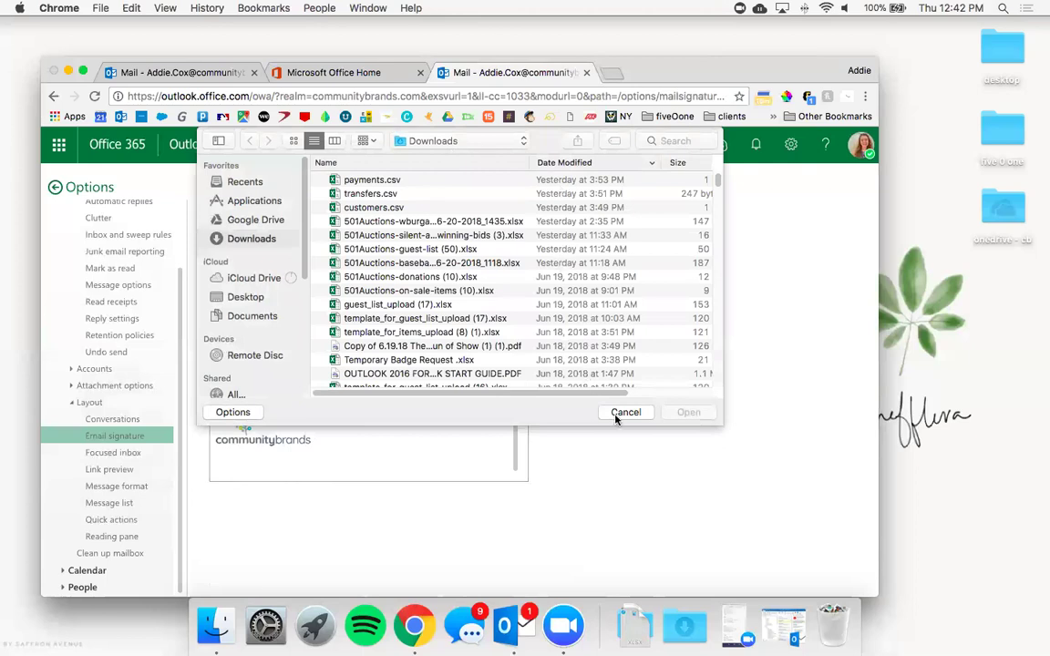
{"action": "left_click", "coordinate": [625, 413]}
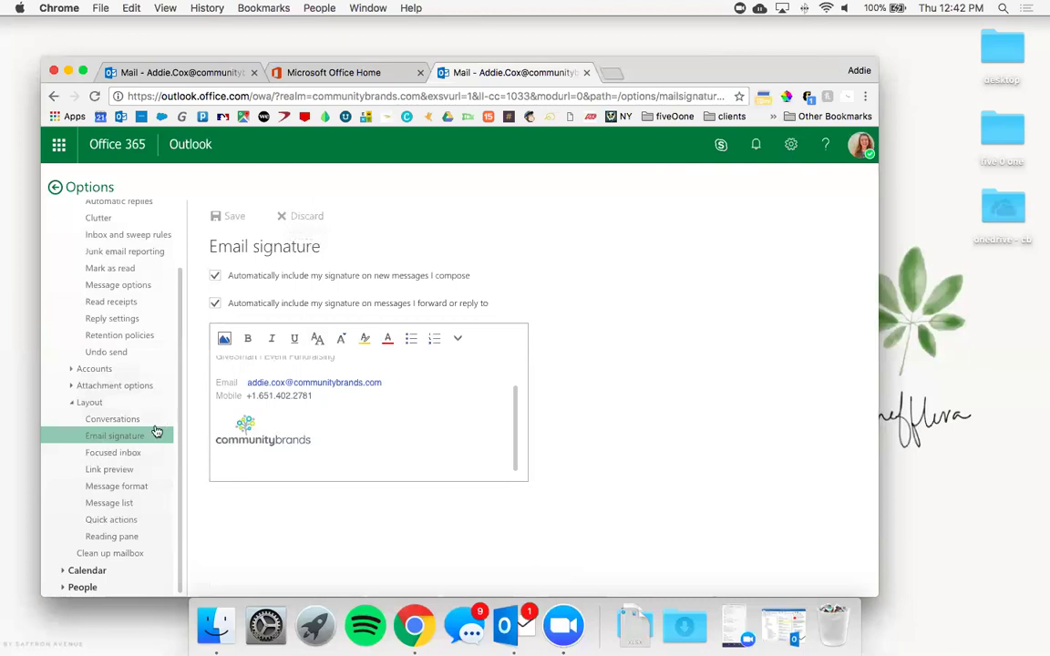
- Review the Focused inbox, Link preview and Message format layout settings
{"action": "left_click", "coordinate": [110, 453]}
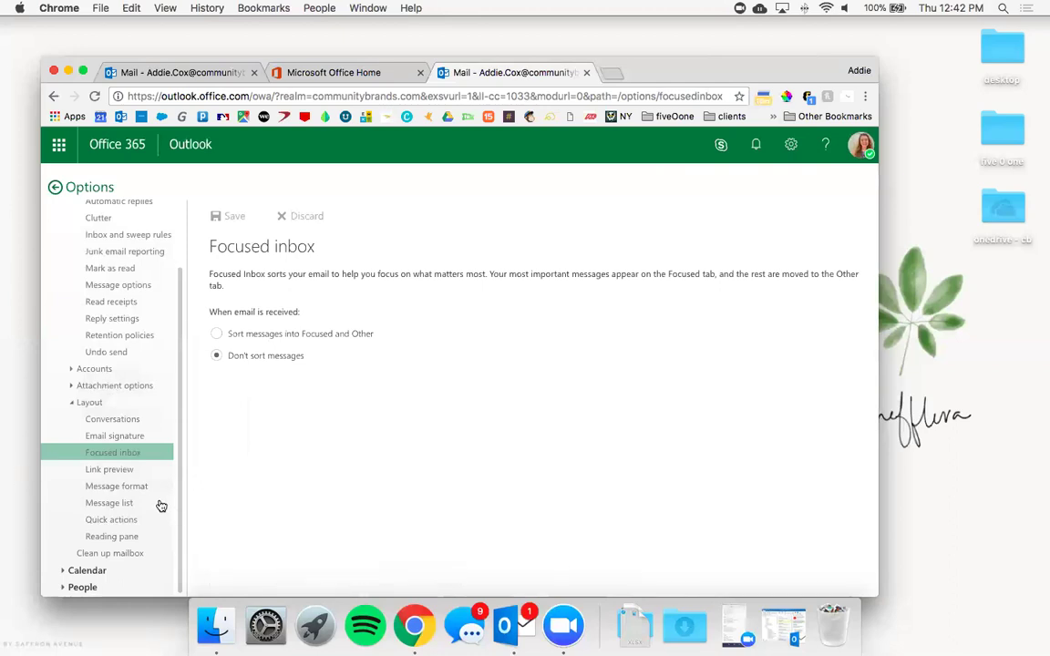
{"action": "left_click", "coordinate": [132, 476]}
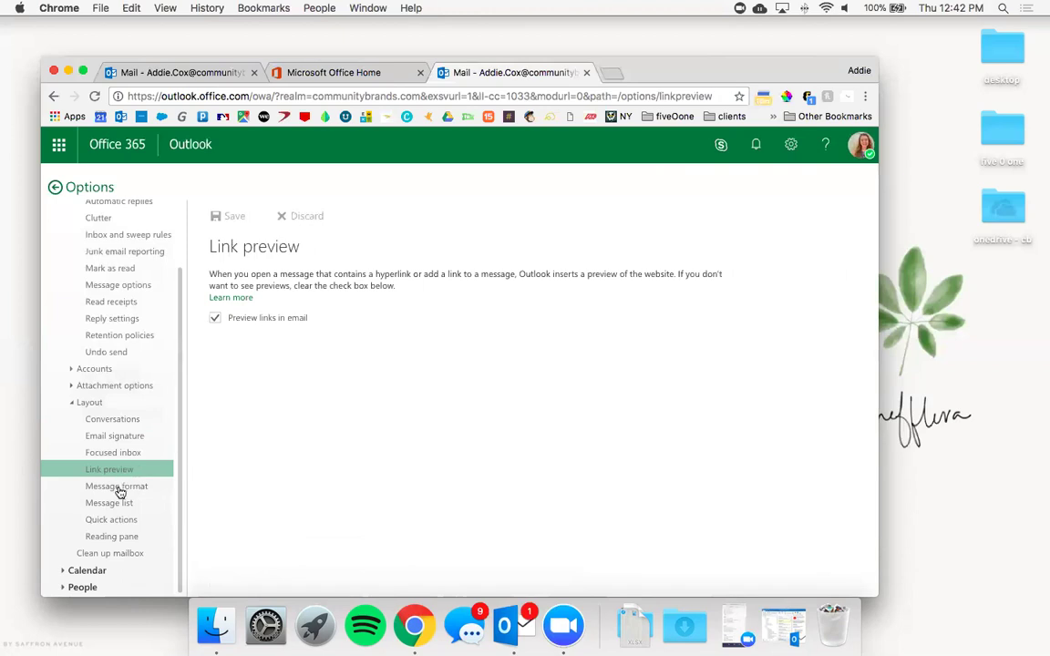
{"action": "left_click", "coordinate": [118, 490]}
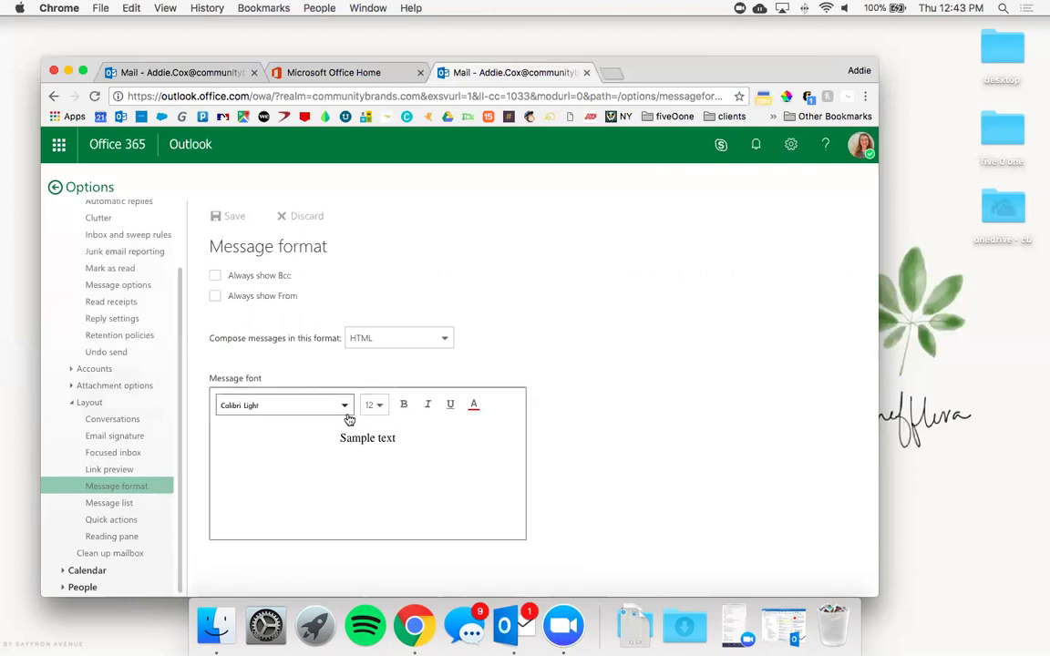
- Change the Pin slot to Nothing in the Quick actions layout settings
{"action": "left_click", "coordinate": [134, 519]}
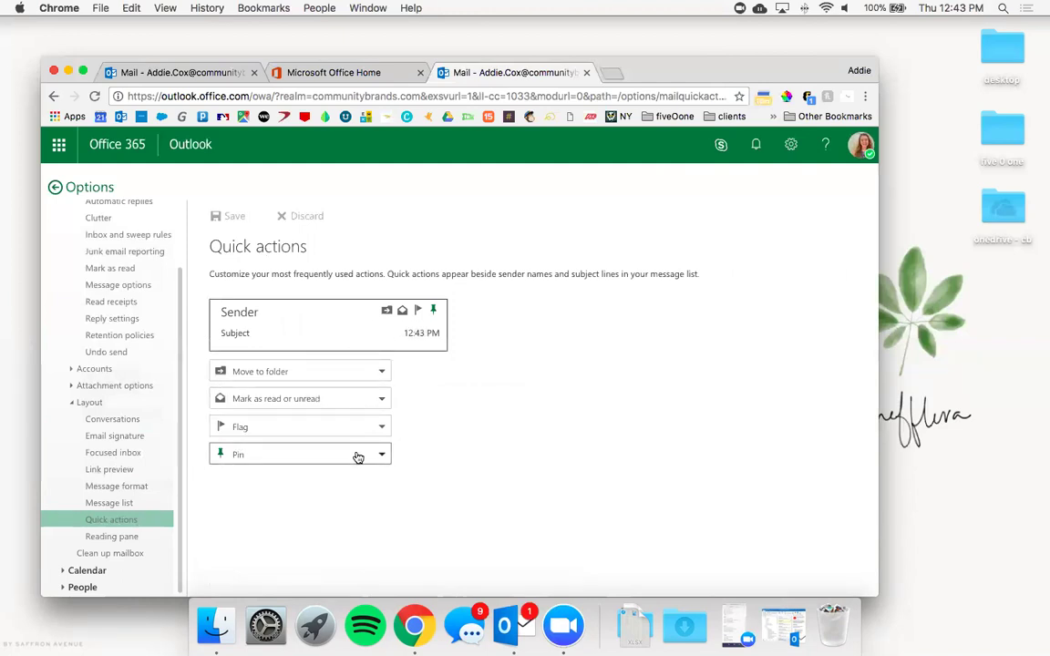
{"action": "left_click", "coordinate": [311, 457]}
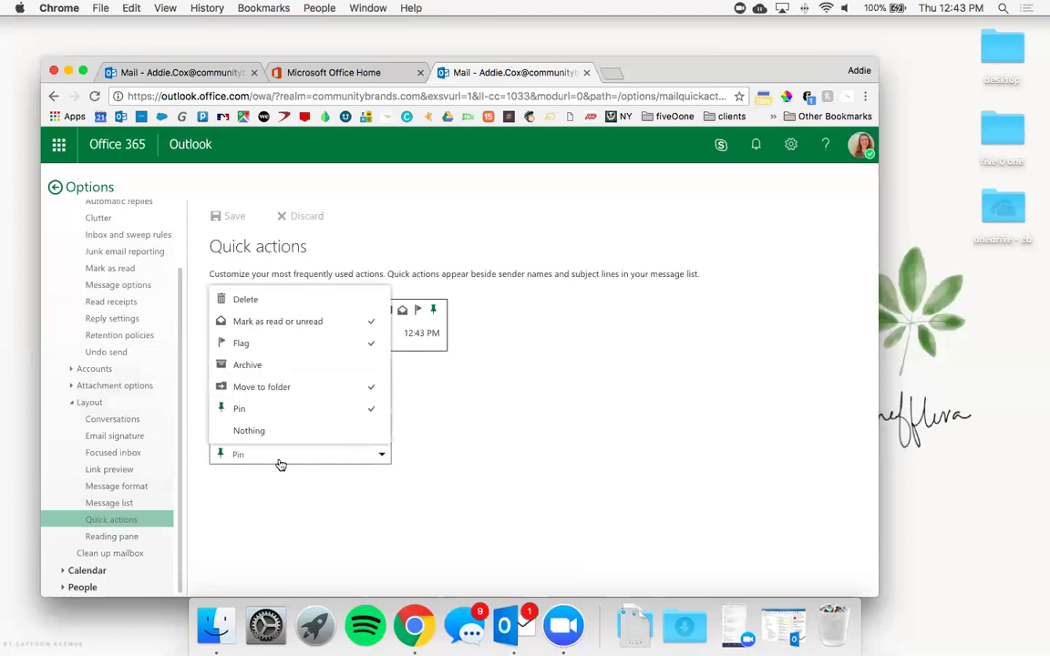
{"action": "left_click", "coordinate": [265, 432]}
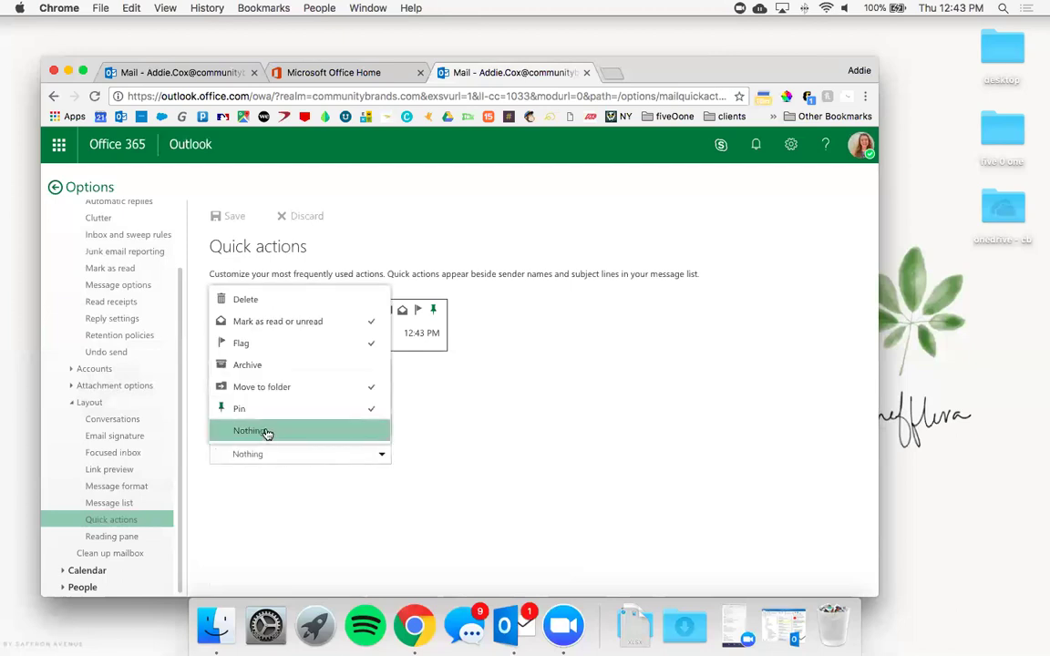
- Replace the Pin quick action with Delete and save the Quick actions settings
{"action": "left_click", "coordinate": [370, 457]}
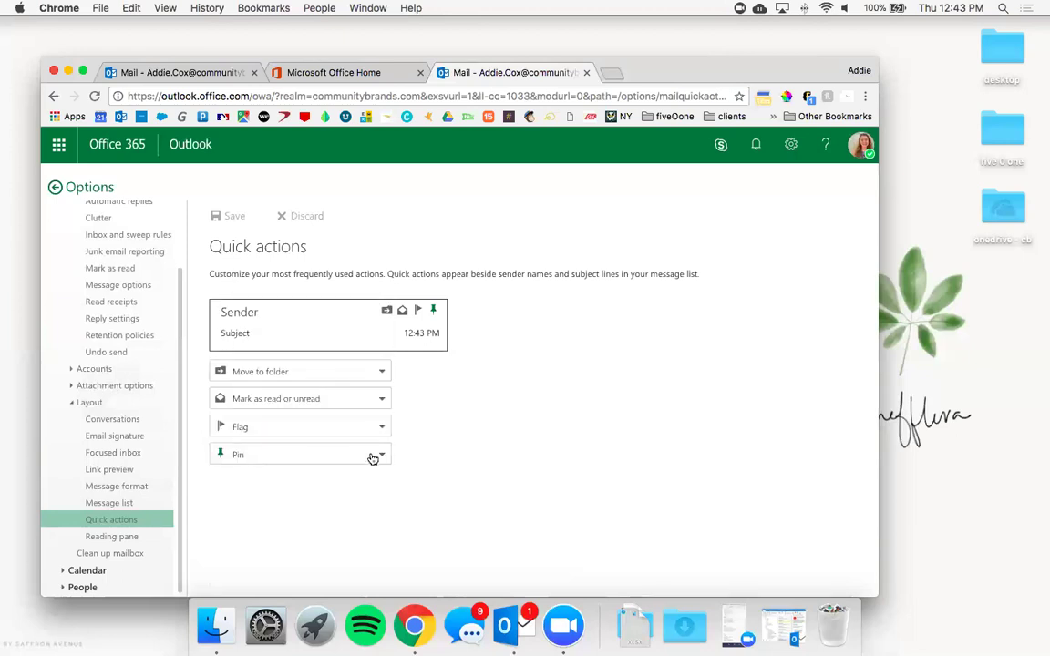
{"action": "left_click", "coordinate": [345, 461]}
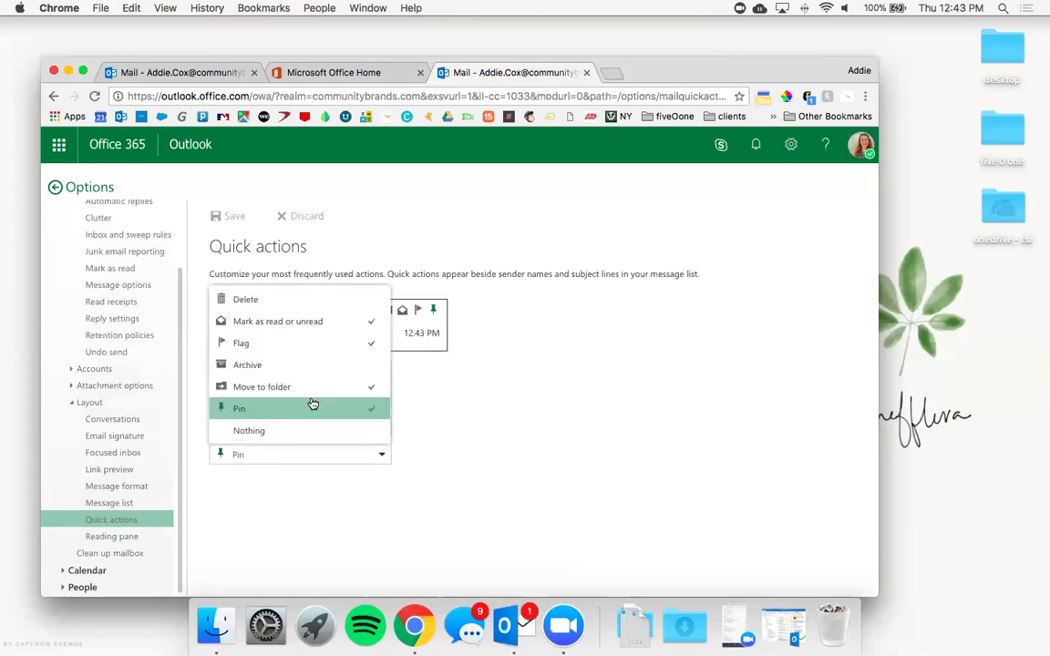
{"action": "left_click", "coordinate": [319, 301]}
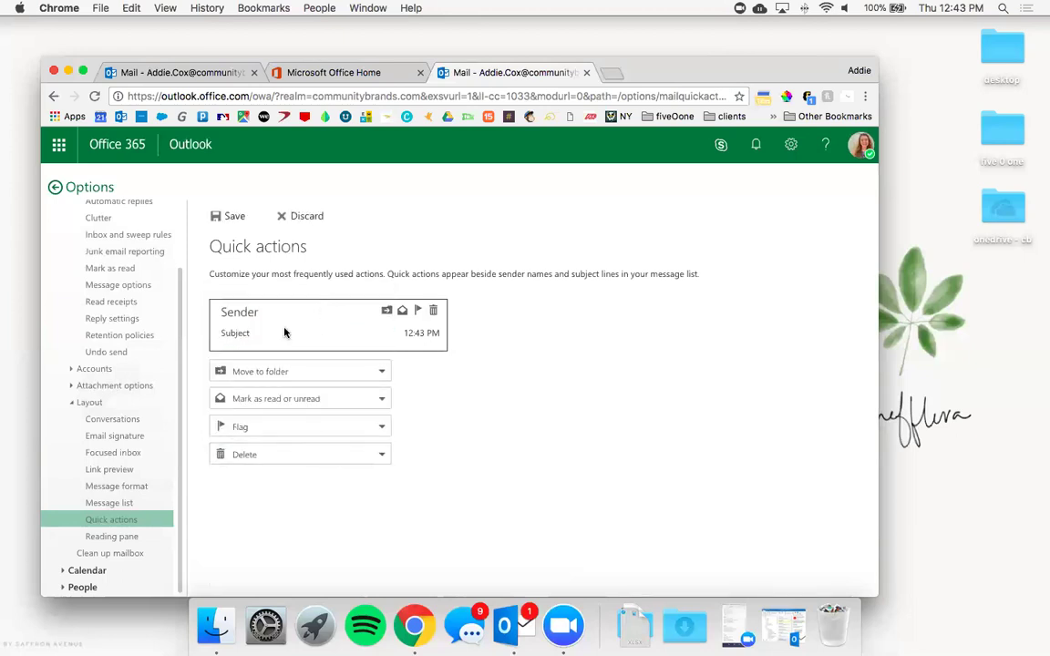
{"action": "left_click", "coordinate": [234, 215]}
- Review the Reading pane and Message list layout settings, and collapse the Mail options group
{"action": "left_click", "coordinate": [133, 541]}
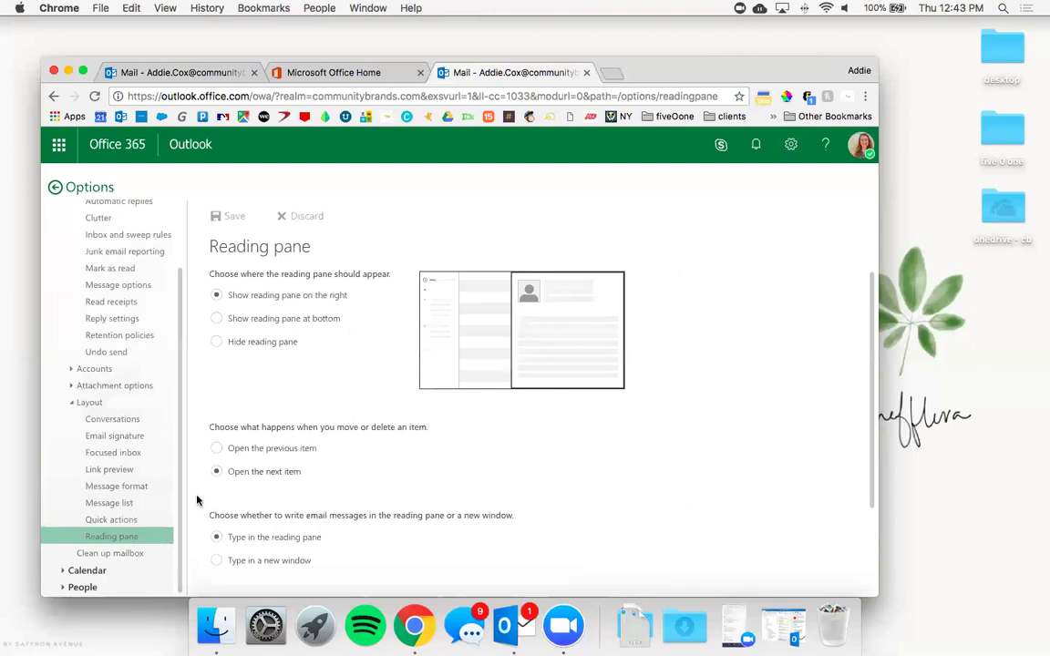
{"action": "left_click", "coordinate": [141, 506]}
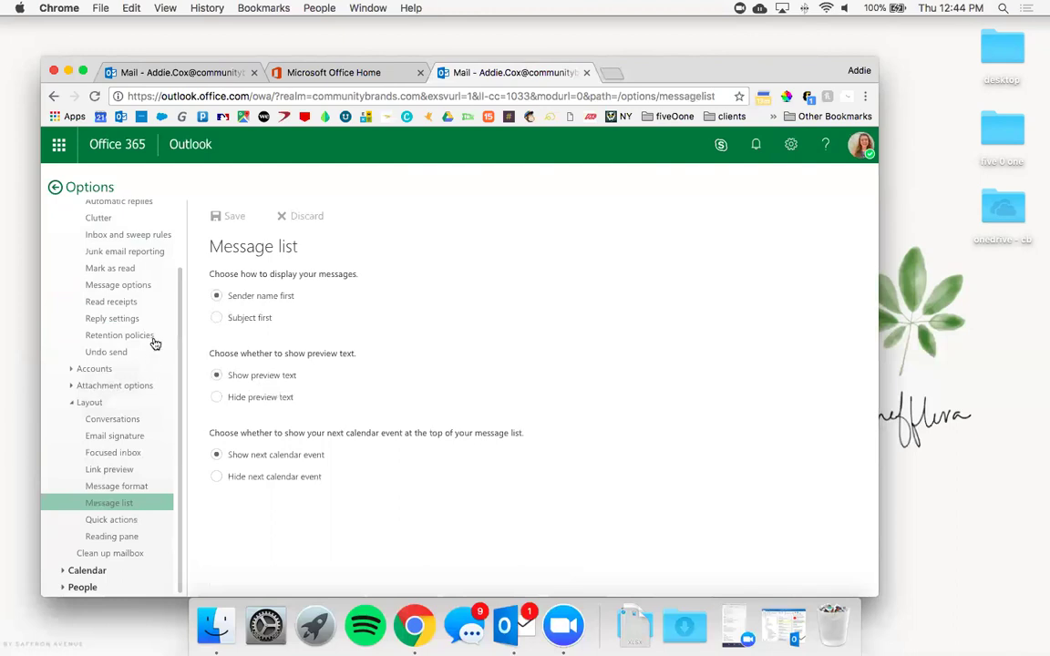
{"action": "scroll", "coordinate": [155, 292], "scroll_direction": "up", "scroll_amount": 3}
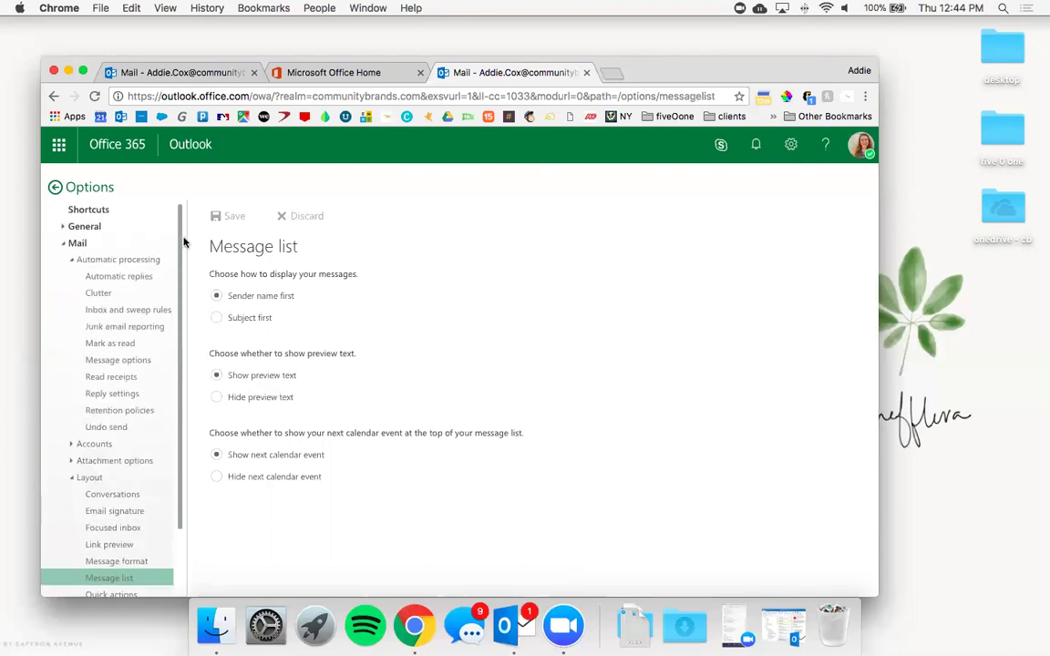
{"action": "left_click", "coordinate": [63, 244]}
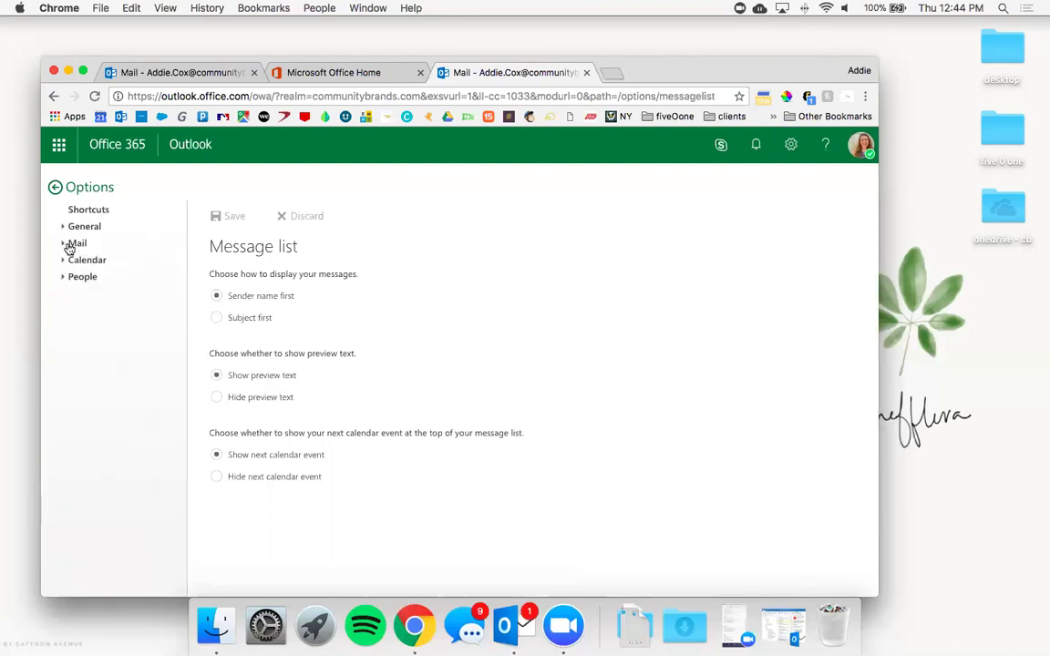
- Look through the general Settings pane down to the app settings links, and close it
{"action": "left_click", "coordinate": [790, 161]}
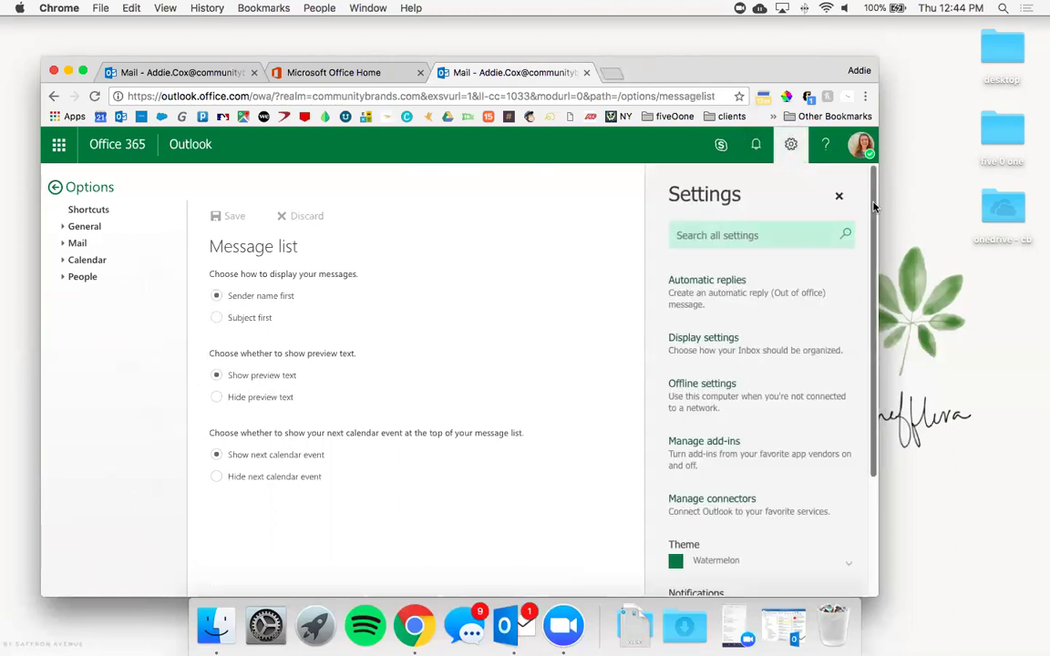
{"action": "scroll", "coordinate": [839, 401], "scroll_direction": "down", "scroll_amount": 5}
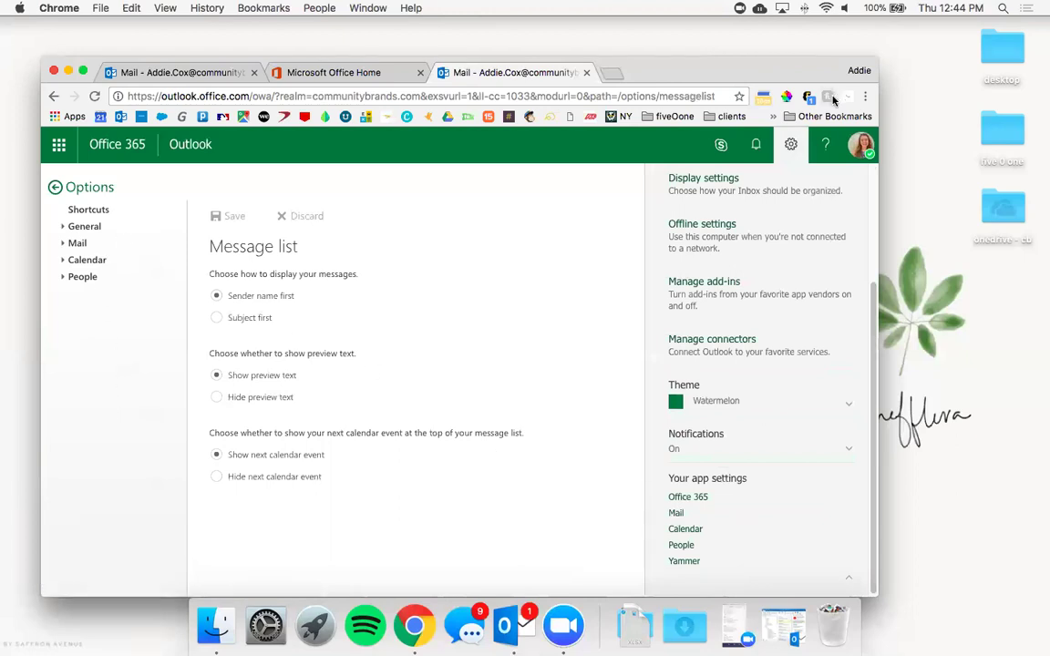
{"action": "left_click", "coordinate": [700, 153]}
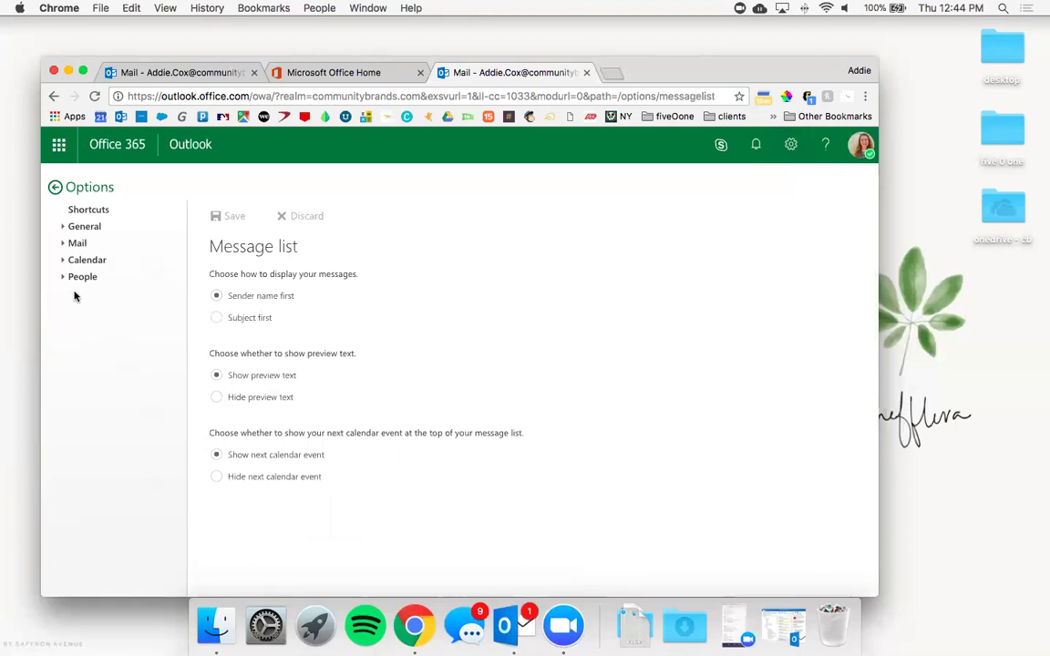
- Expand the Calendar options and review the Calendar appearance and Weather settings
{"action": "left_click", "coordinate": [64, 261]}
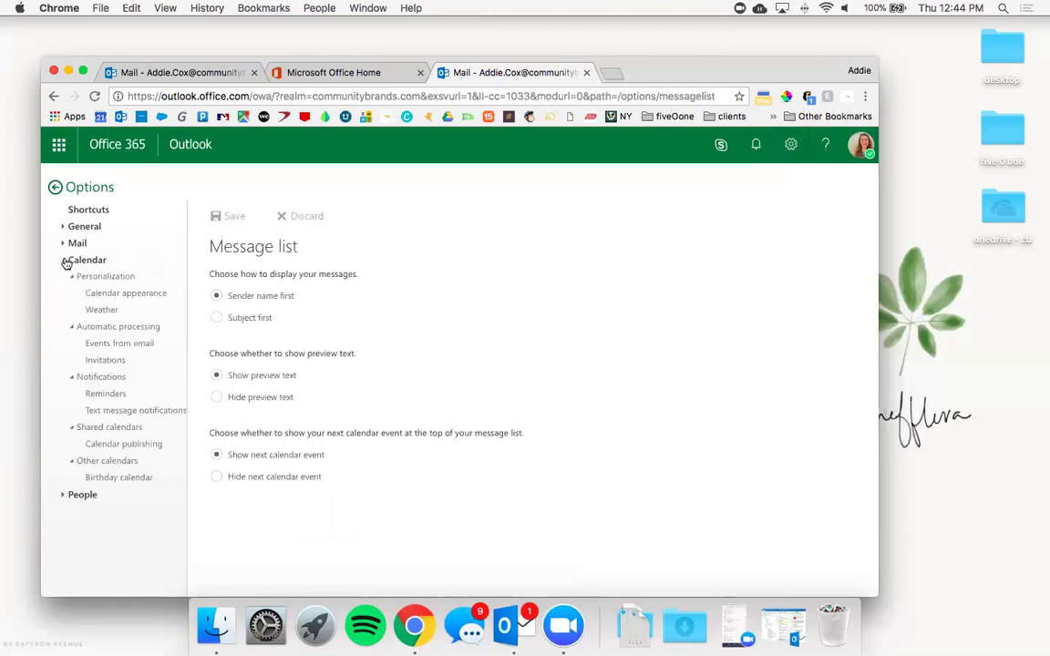
{"action": "left_click", "coordinate": [125, 302]}
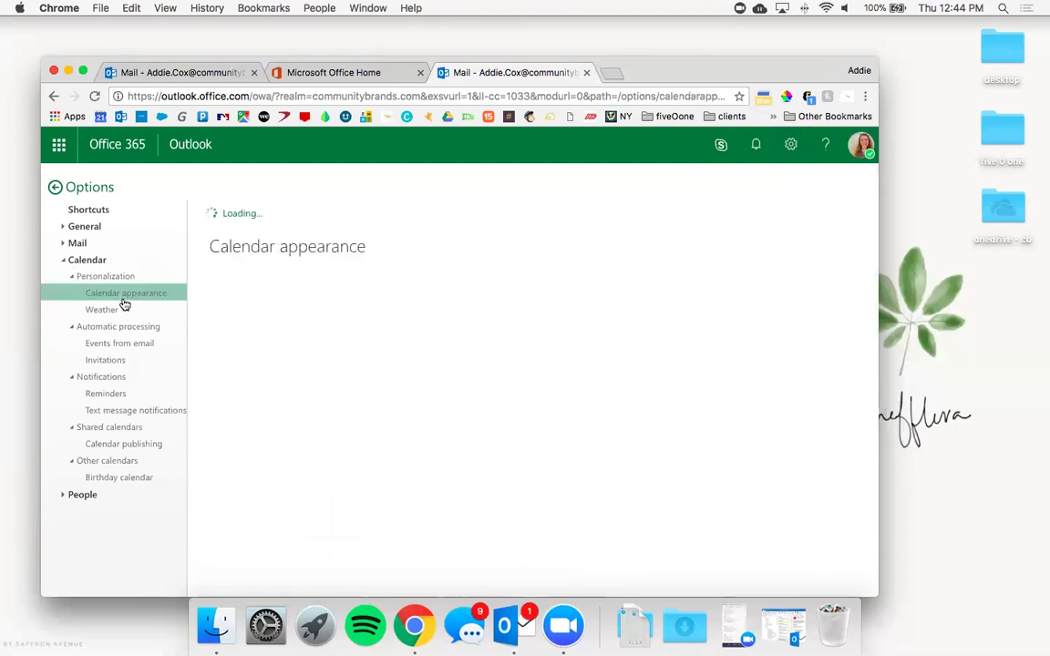
{"action": "scroll", "coordinate": [635, 316], "scroll_direction": "down", "scroll_amount": 2}
{"action": "scroll", "coordinate": [307, 527], "scroll_direction": "down", "scroll_amount": 2}
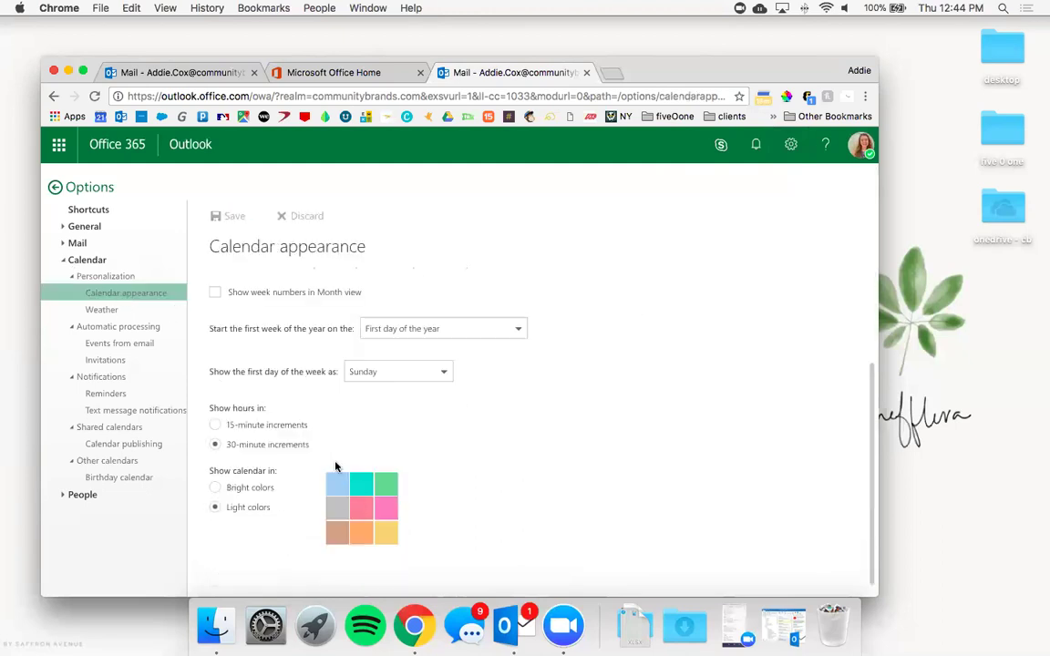
{"action": "scroll", "coordinate": [335, 466], "scroll_direction": "up", "scroll_amount": 3}
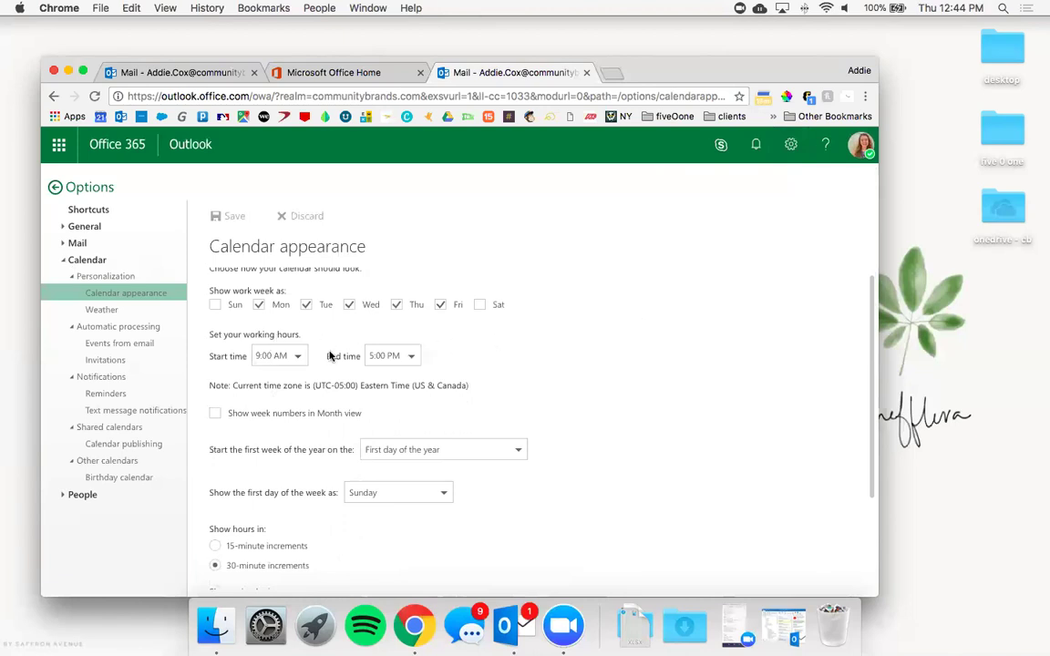
{"action": "left_click", "coordinate": [120, 308]}
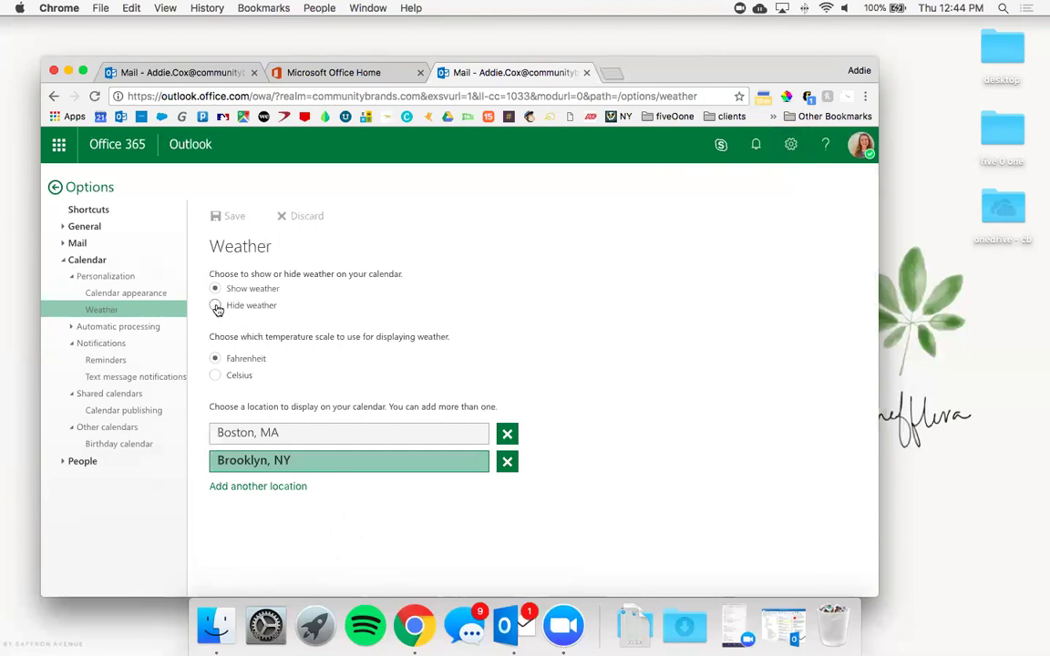
{"action": "left_click", "coordinate": [136, 293]}
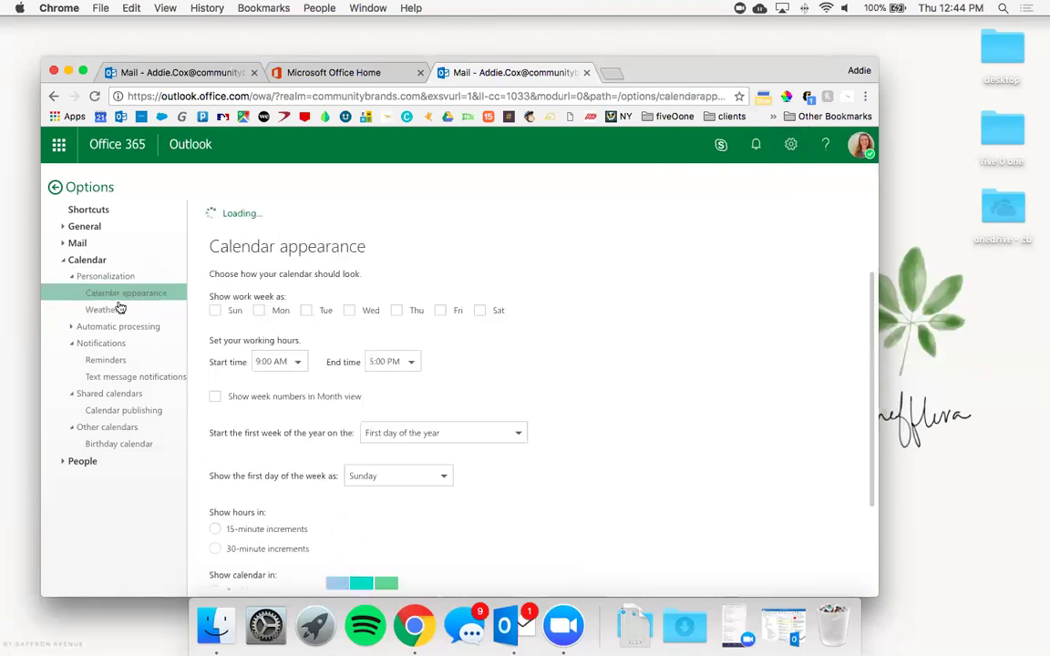
- Review the calendar's Events from email, Reminders and Text message notifications settings, including the choices for the default reminder
{"action": "left_click", "coordinate": [75, 328]}
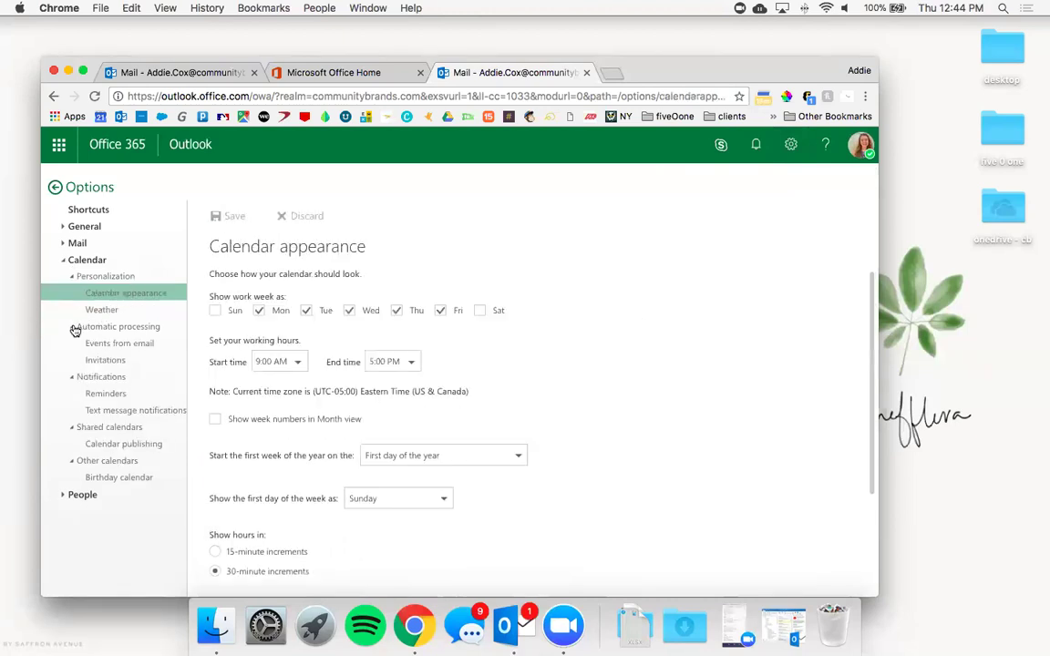
{"action": "left_click", "coordinate": [130, 350]}
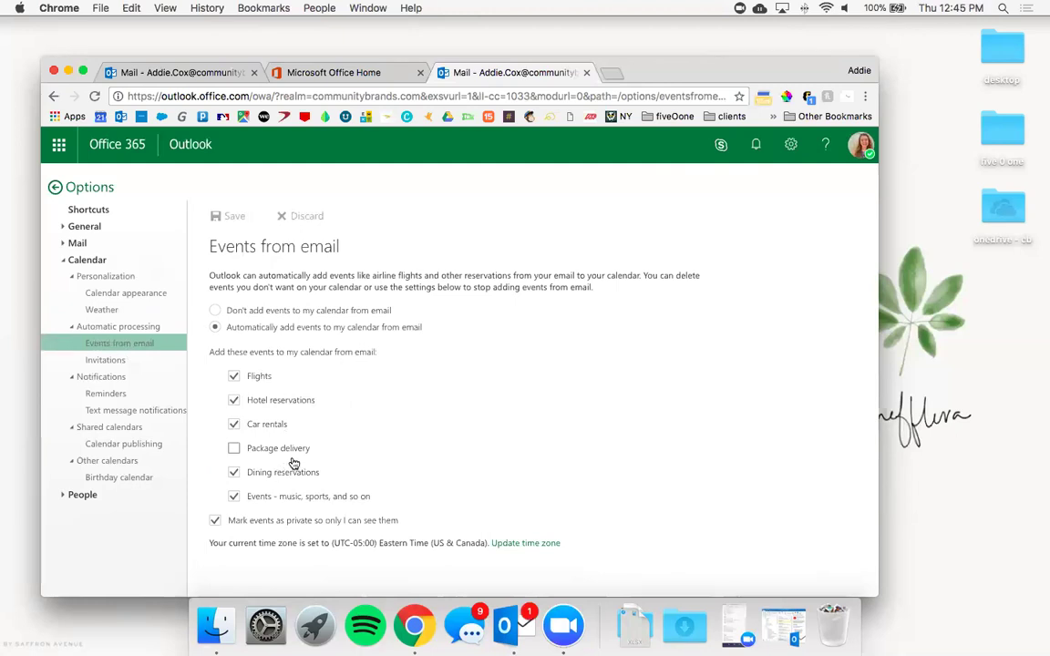
{"action": "left_click", "coordinate": [172, 398]}
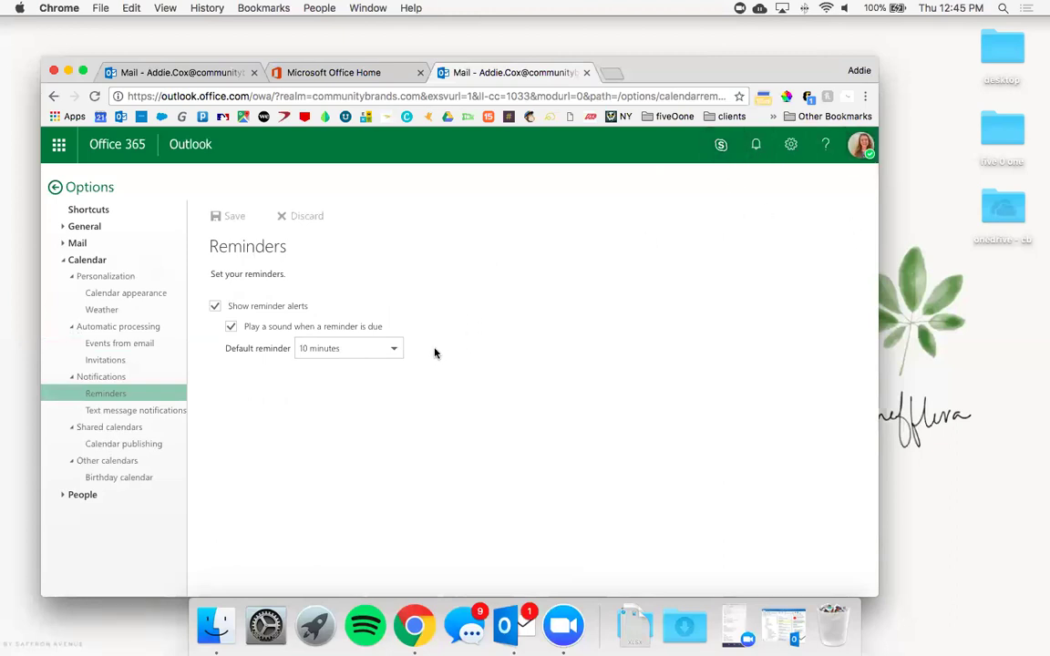
{"action": "left_click", "coordinate": [364, 350]}
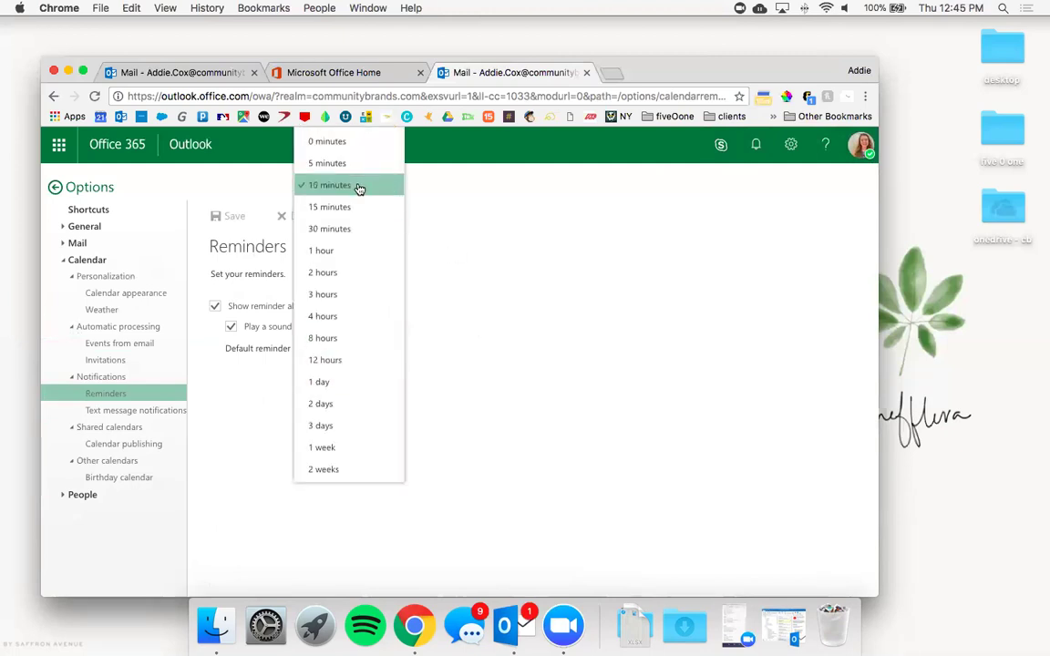
{"action": "left_click", "coordinate": [524, 266]}
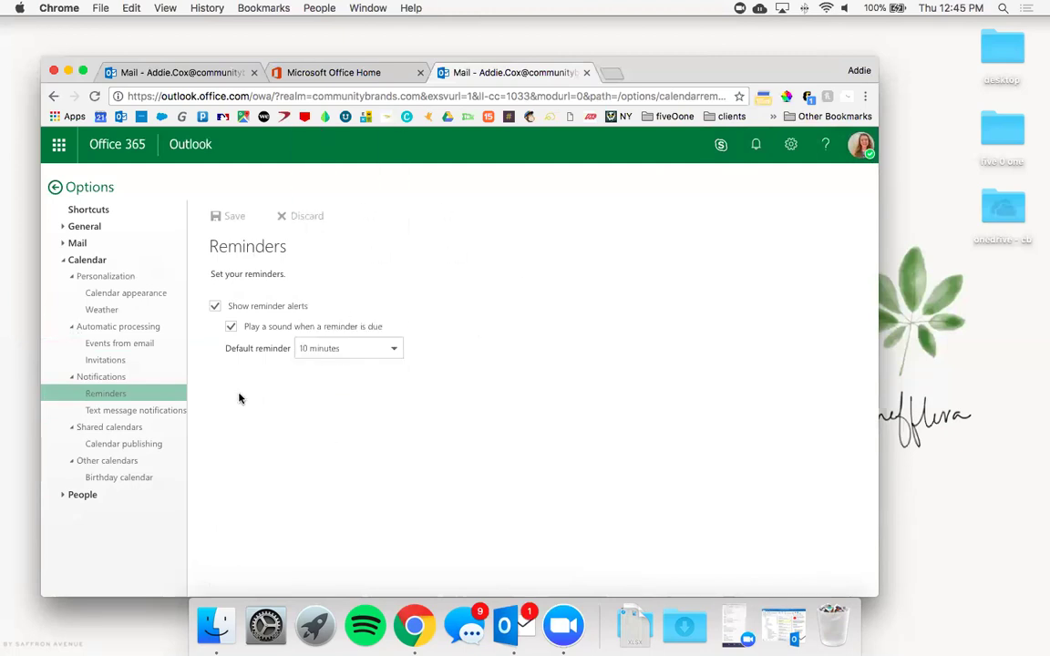
{"action": "left_click", "coordinate": [162, 414]}
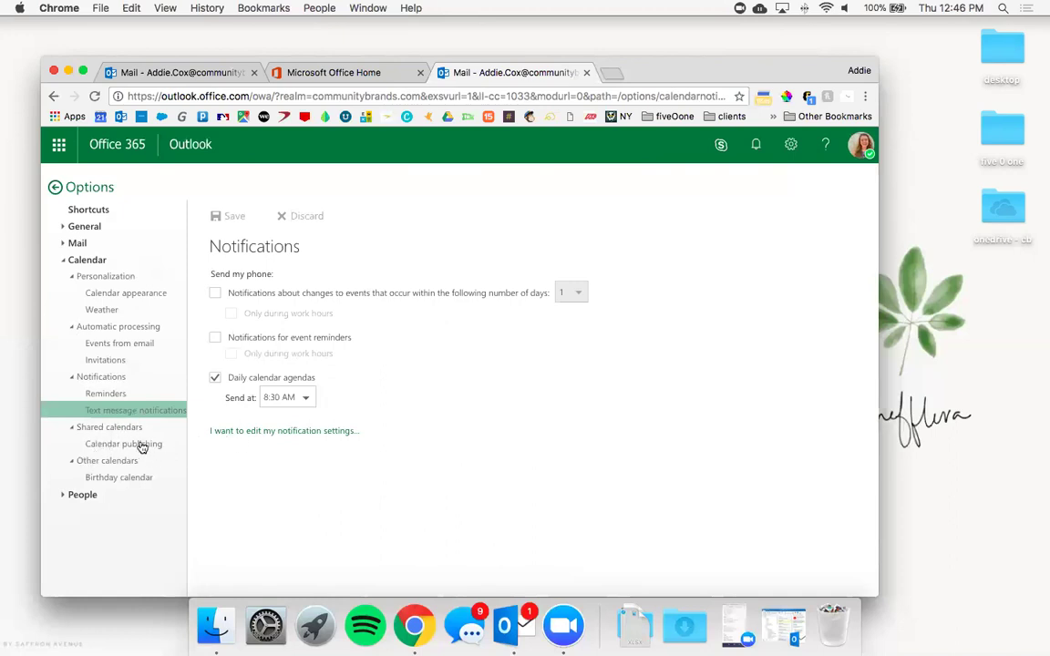
- View the Import contacts sources in the People options, and leave Options to return to the mailbox
{"action": "left_click", "coordinate": [64, 264]}
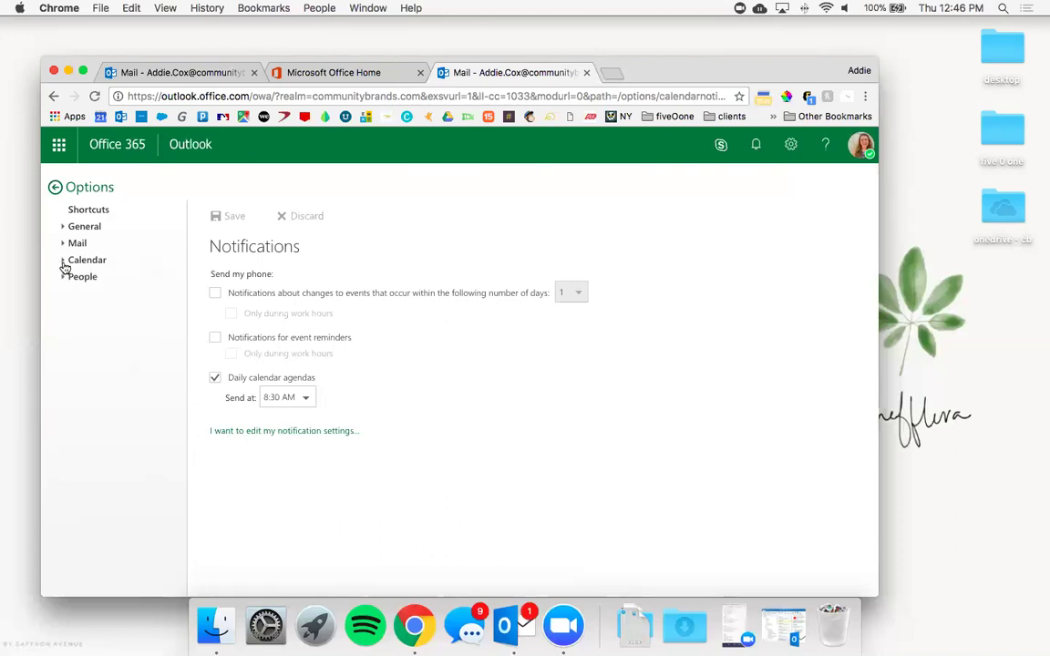
{"action": "left_click", "coordinate": [65, 279]}
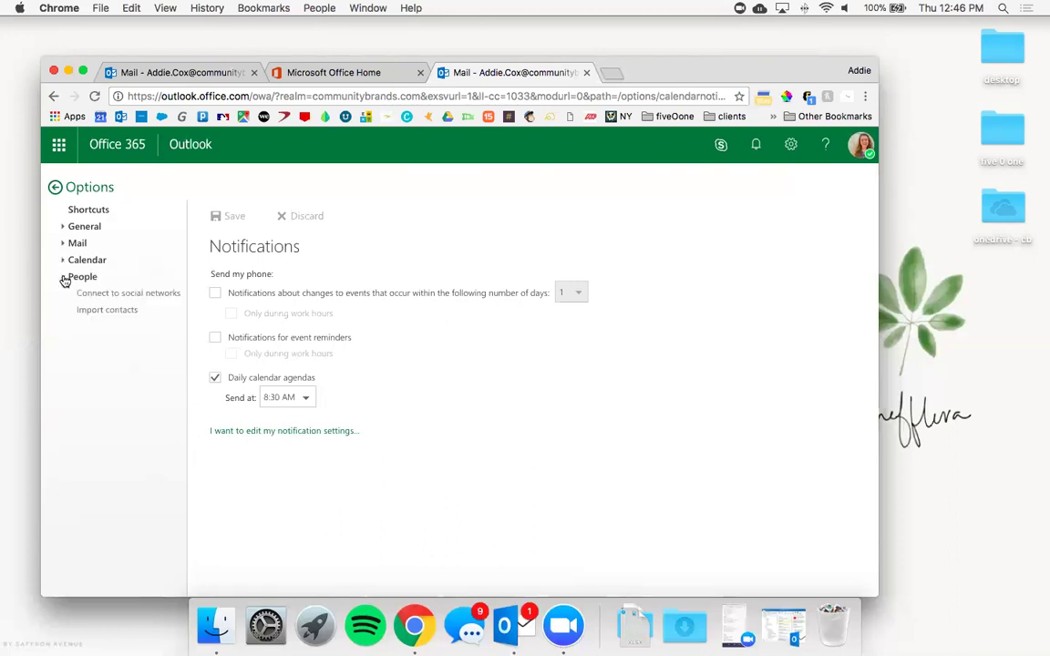
{"action": "left_click", "coordinate": [104, 312]}
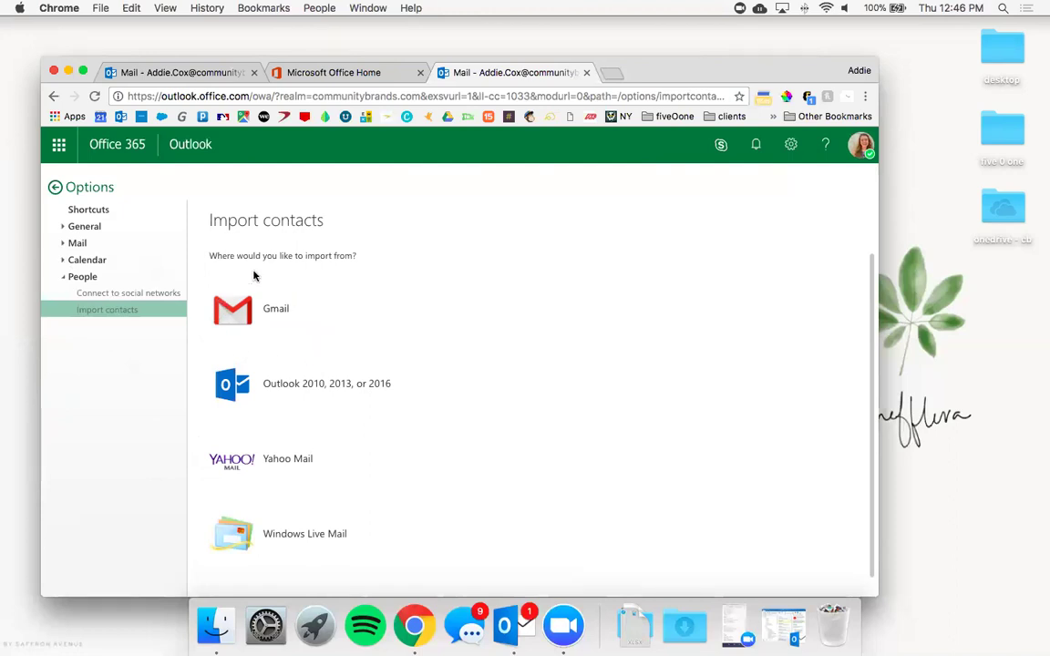
{"action": "left_click", "coordinate": [55, 187]}
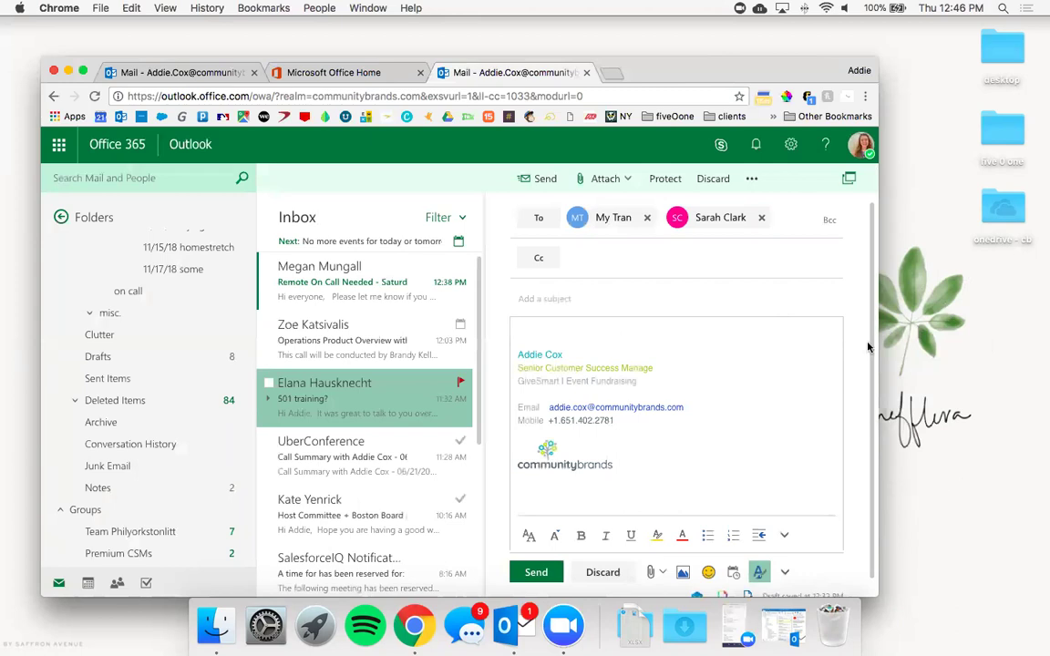
- Open the My accounts pane and view the available presence statuses without changing the status
{"action": "left_click", "coordinate": [860, 146]}
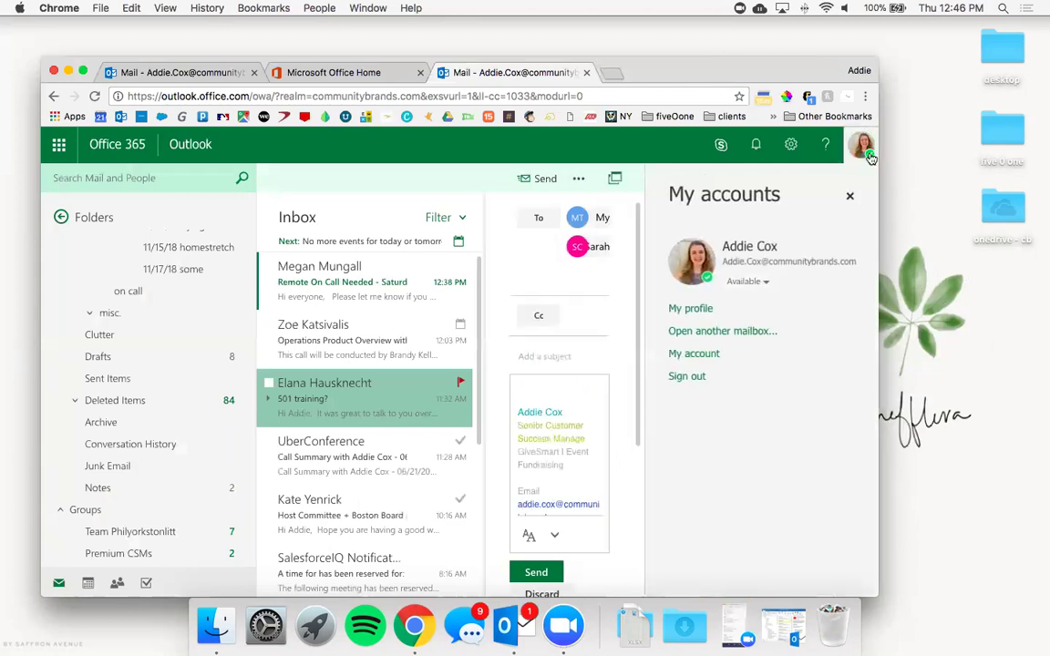
{"action": "left_click", "coordinate": [746, 282]}
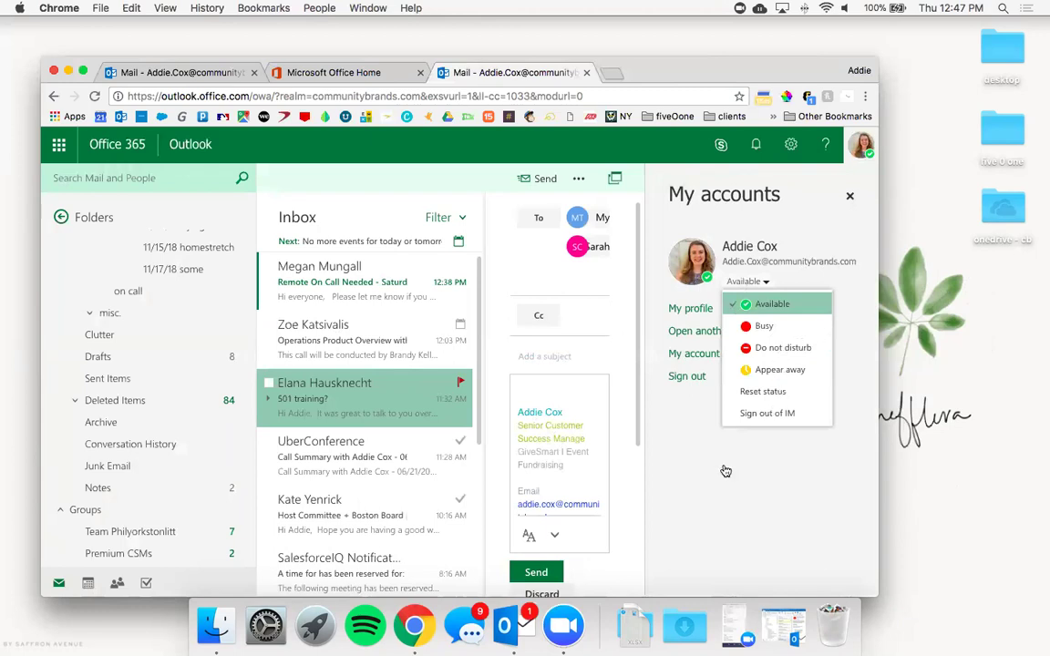
{"action": "left_click", "coordinate": [701, 499]}
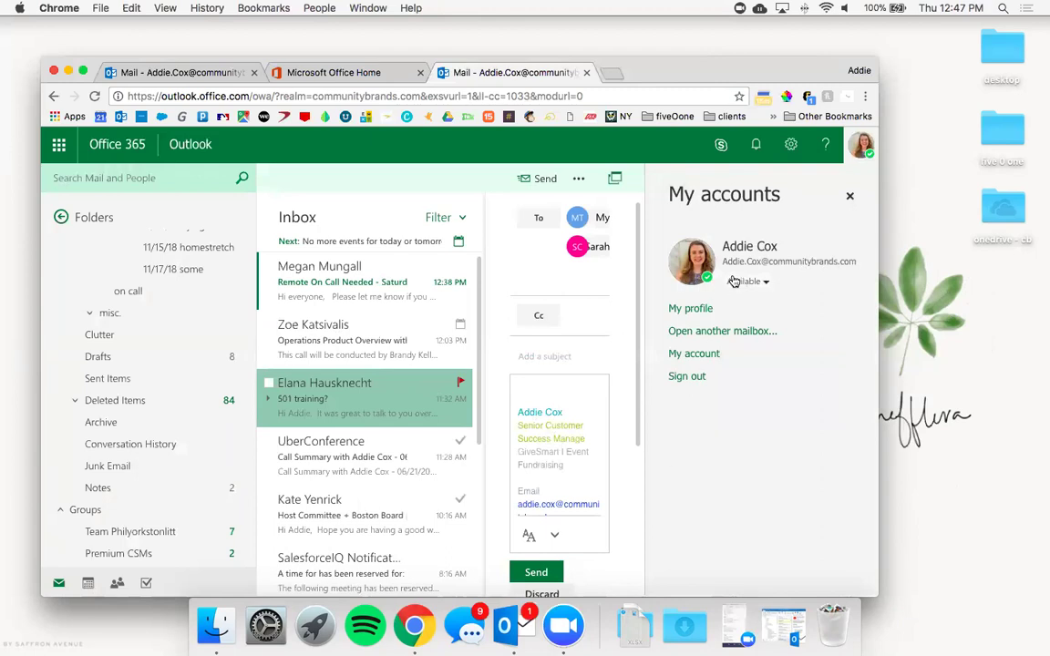
- View the calendar briefly, return to mail, and choose Available as the presence status
{"action": "left_click", "coordinate": [87, 582]}
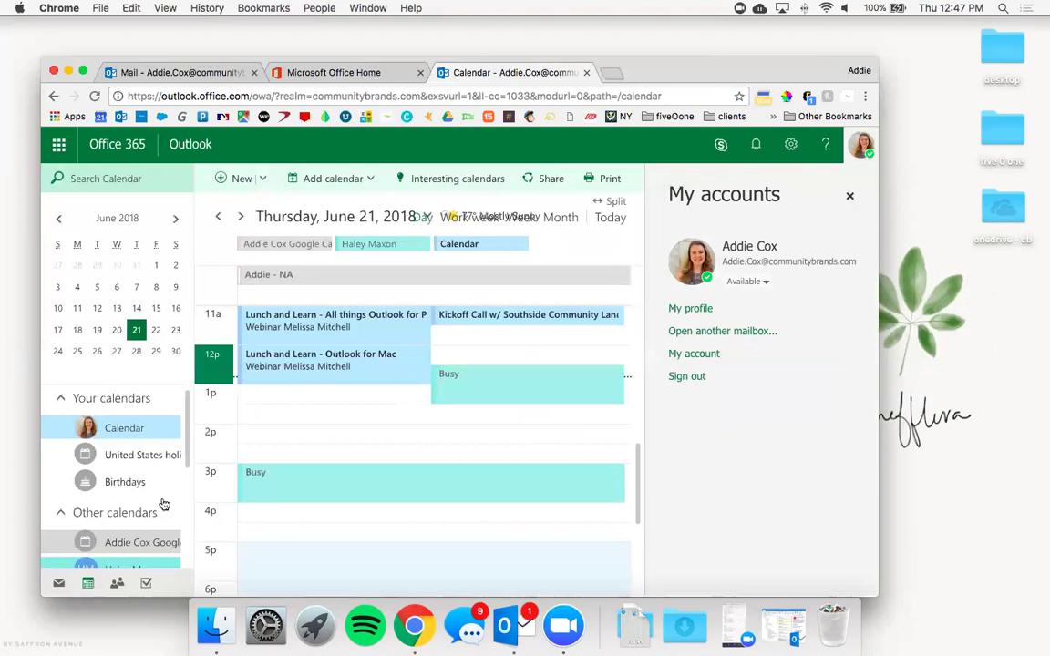
{"action": "left_click", "coordinate": [62, 583]}
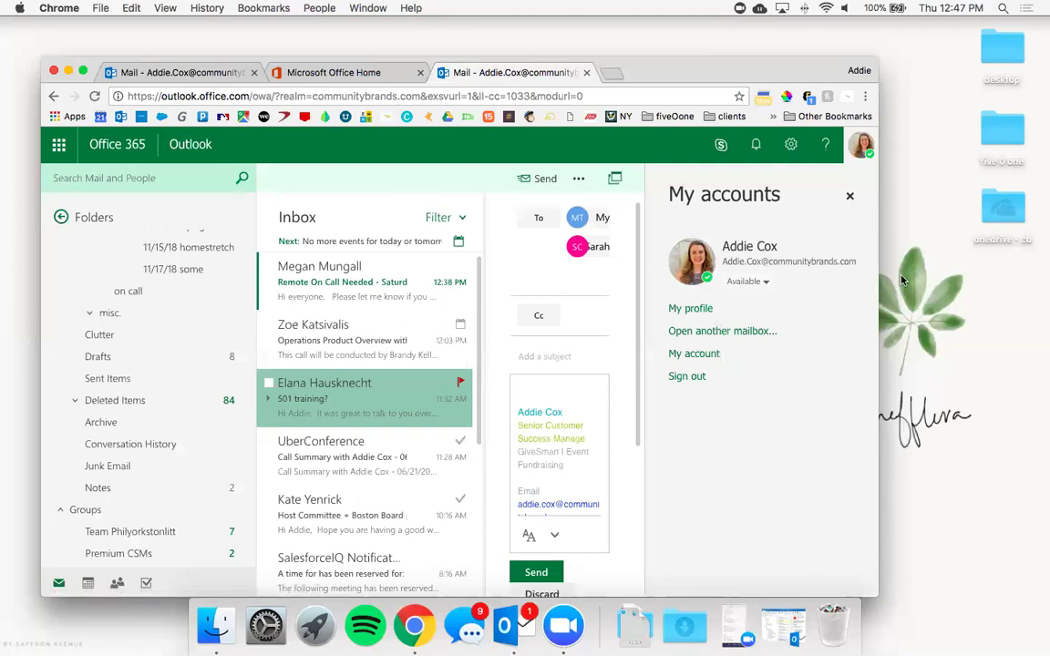
{"action": "left_click", "coordinate": [765, 283]}
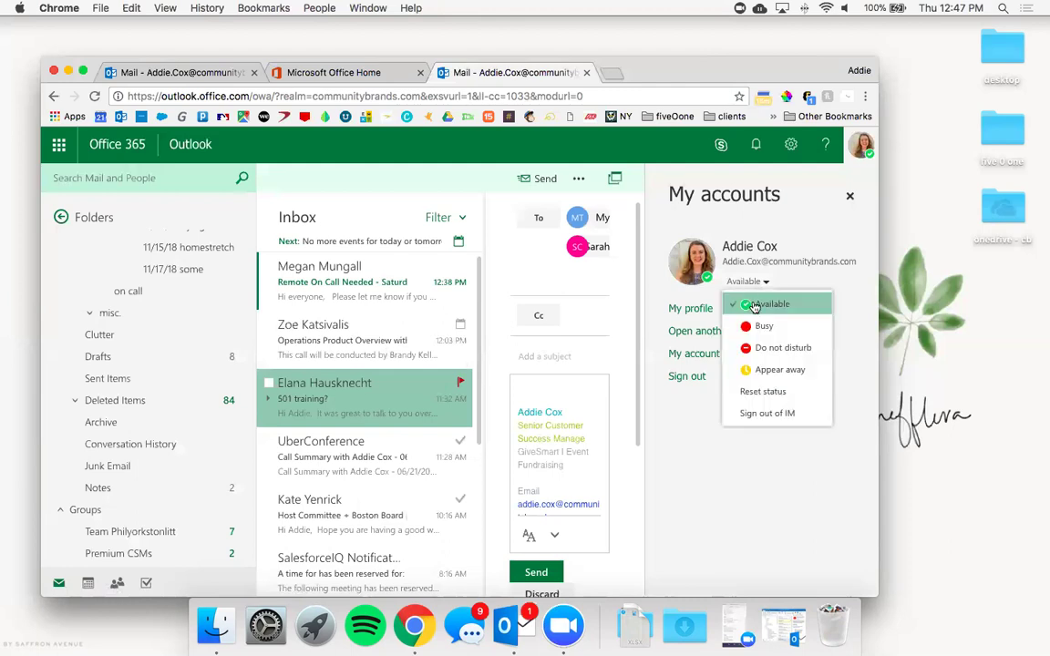
{"action": "left_click", "coordinate": [755, 307]}
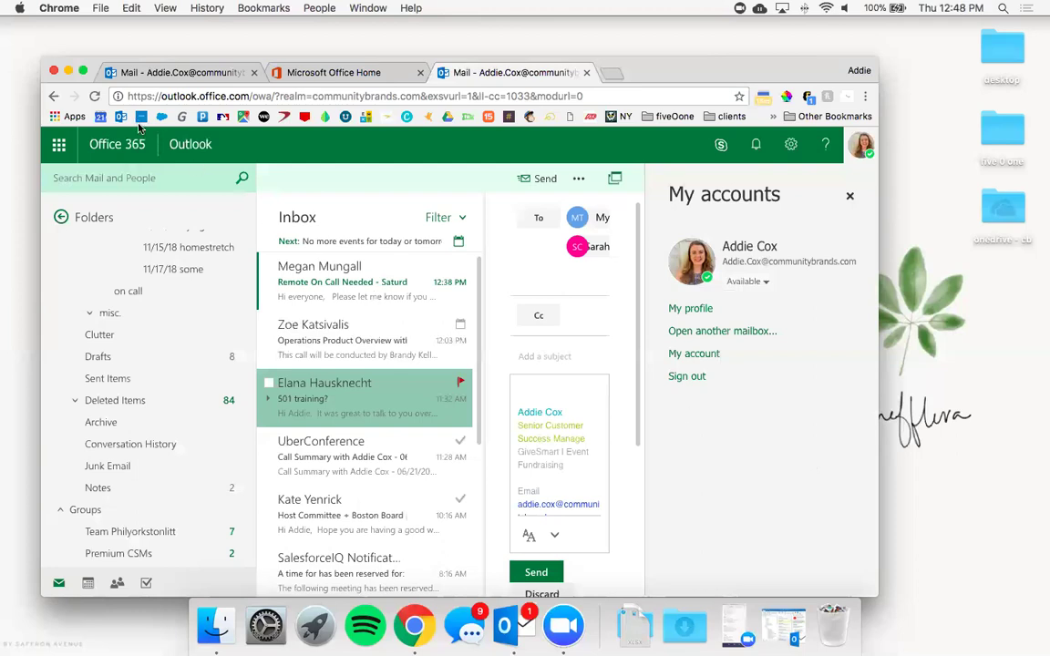
- Minimize the browser window, switch to the Outlook desktop app, and shift its window further left on the desktop
{"action": "left_click", "coordinate": [67, 71]}
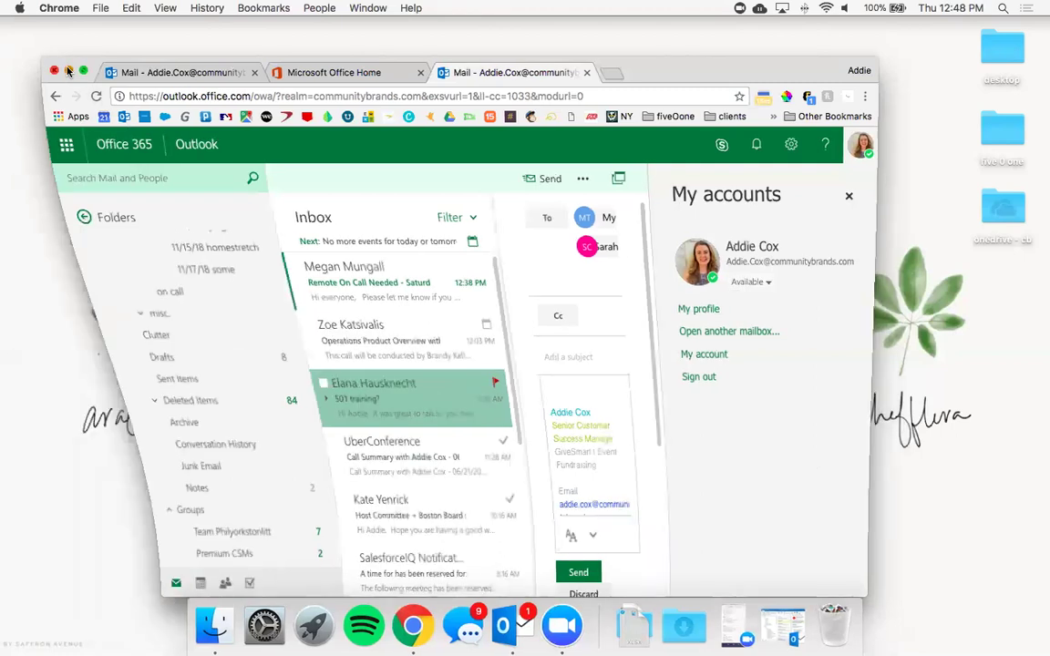
{"action": "left_click", "coordinate": [493, 610]}
{"action": "left_click_drag", "start_coordinate": [239, 41], "coordinate": [152, 38]}
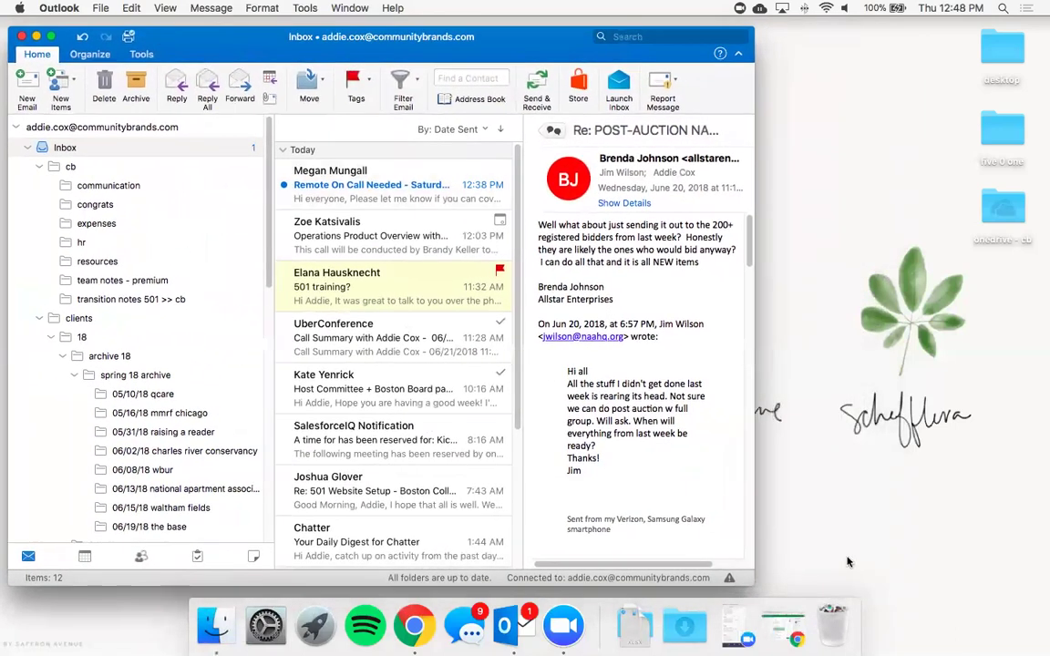
- Widen the Outlook window and narrow its folder pane slightly
{"action": "left_click_drag", "start_coordinate": [755, 587], "coordinate": [933, 583]}
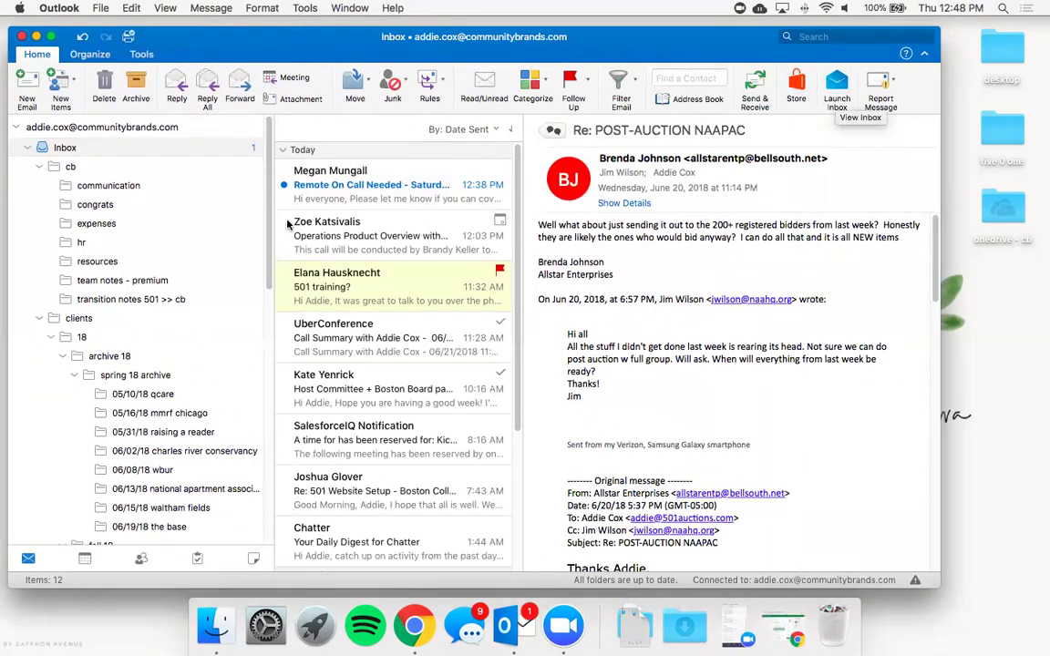
{"action": "left_click_drag", "start_coordinate": [273, 261], "coordinate": [267, 236]}
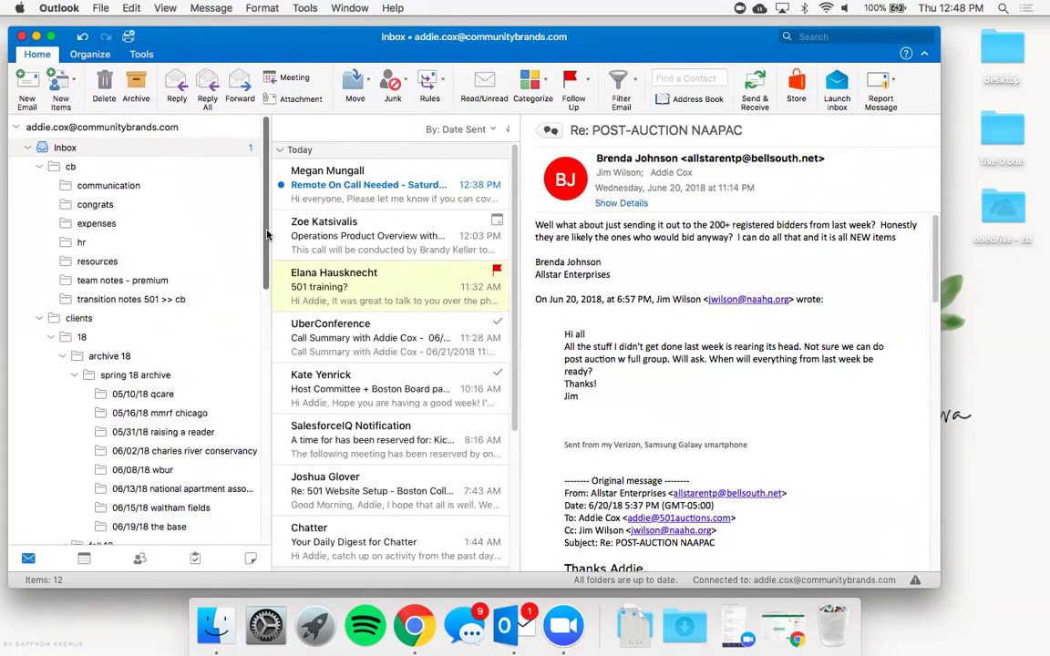
- View the Notes and Tasks sections, including the first Strawberry Banke task's details, and return to the inbox
{"action": "left_click", "coordinate": [253, 560]}
{"action": "left_click", "coordinate": [195, 560]}
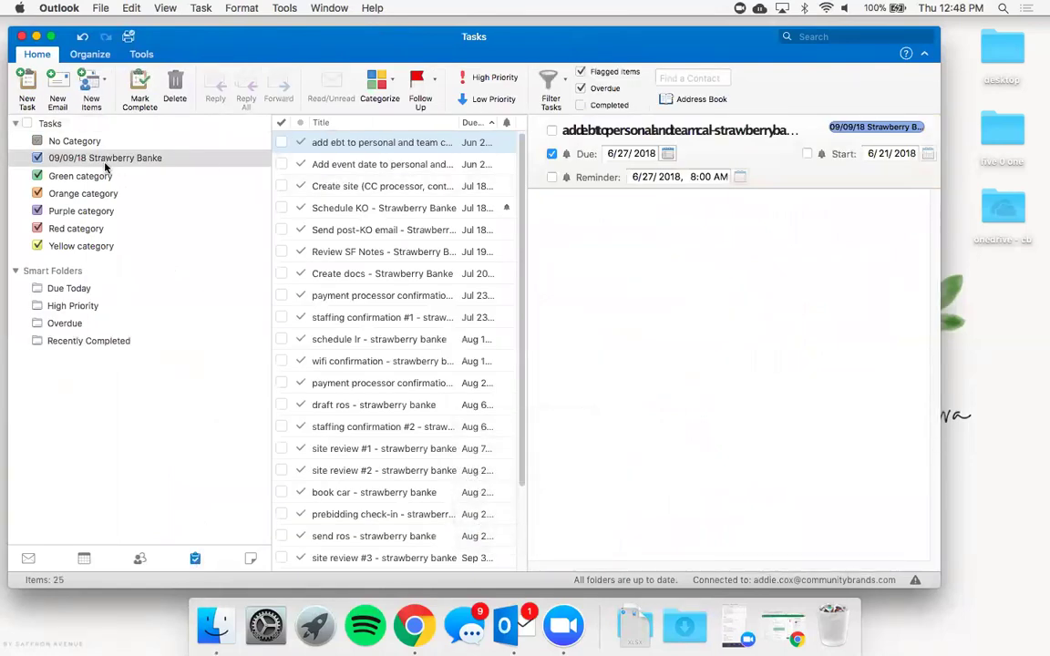
{"action": "left_click", "coordinate": [654, 130]}
{"action": "left_click", "coordinate": [558, 224]}
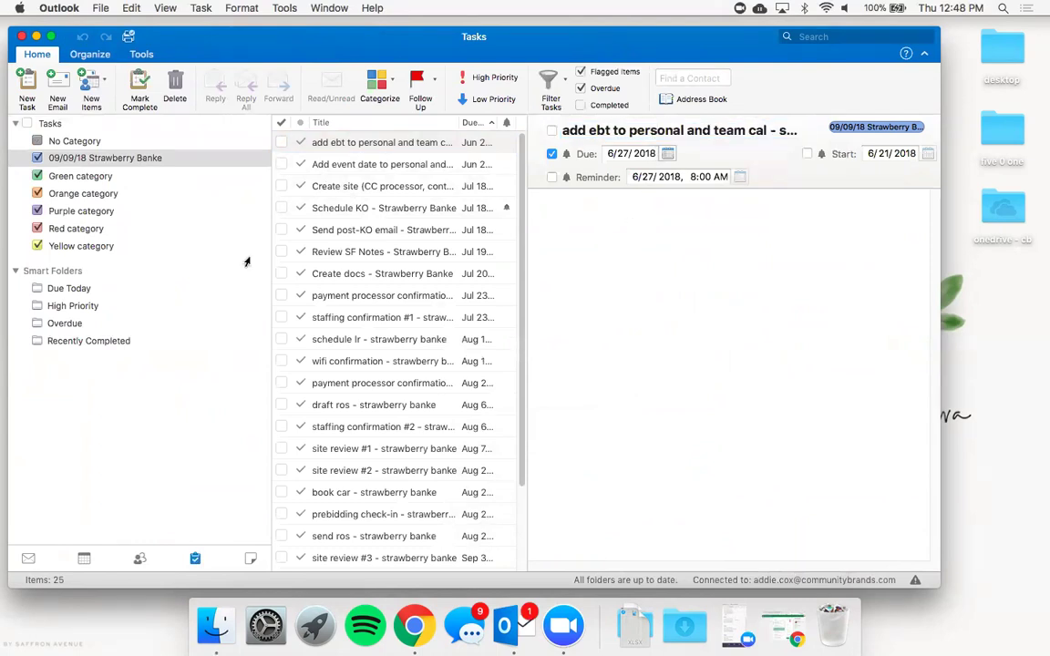
{"action": "left_click", "coordinate": [29, 558]}
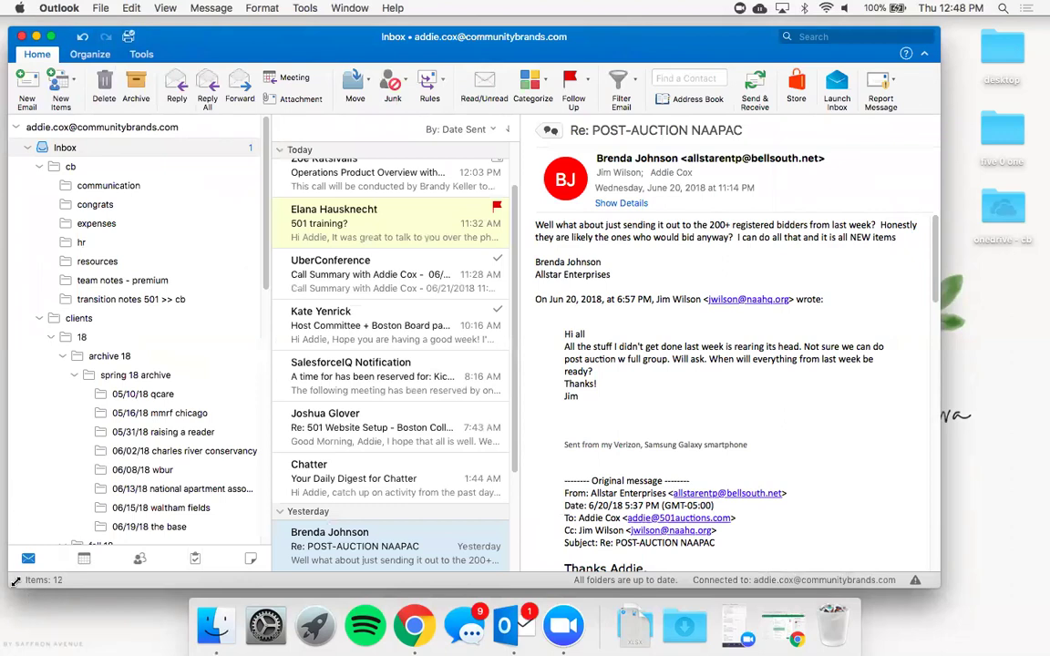
- Group the inbox by conversations, view the POST-AUCTION NAAPAC thread, and turn the conversation grouping off again
{"action": "left_click", "coordinate": [90, 55]}
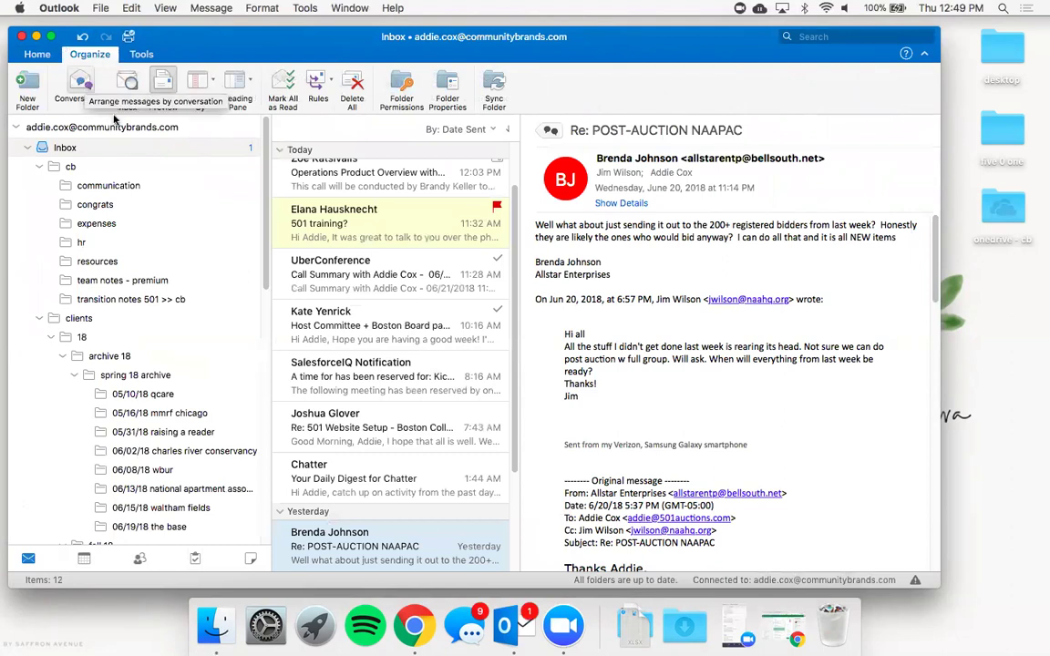
{"action": "scroll", "coordinate": [503, 179], "scroll_direction": "up", "scroll_amount": 3}
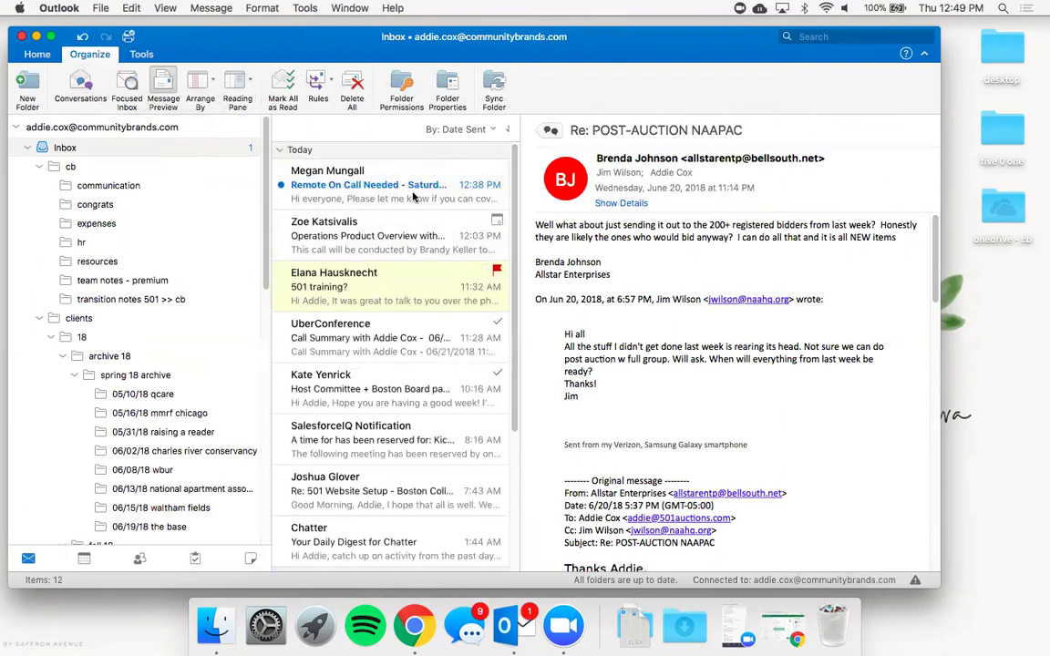
{"action": "left_click", "coordinate": [72, 86]}
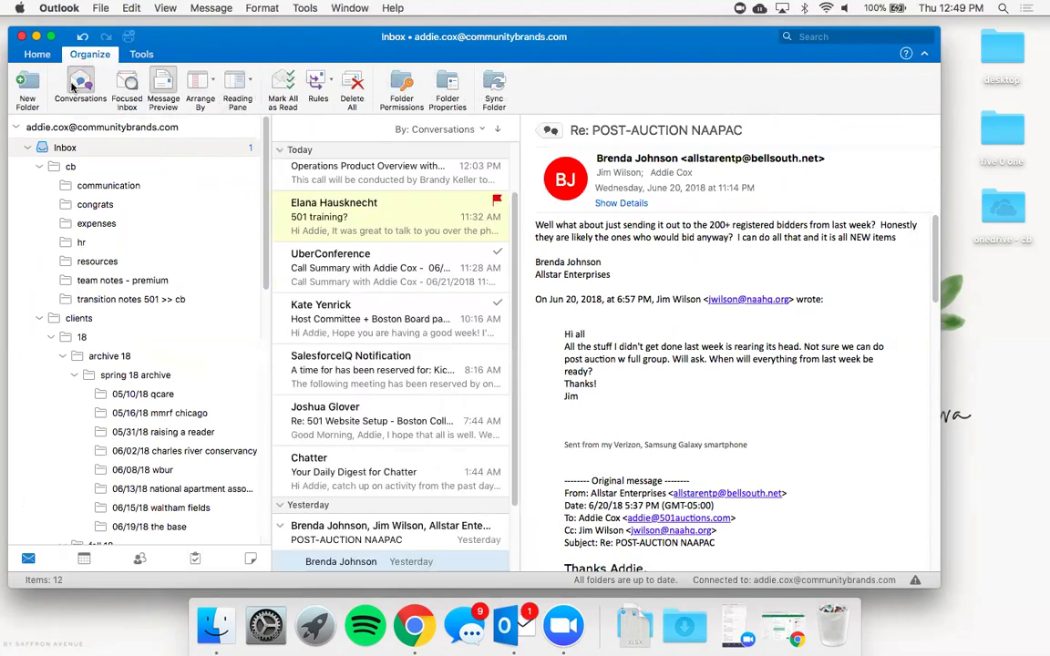
{"action": "scroll", "coordinate": [381, 332], "scroll_direction": "up", "scroll_amount": 3}
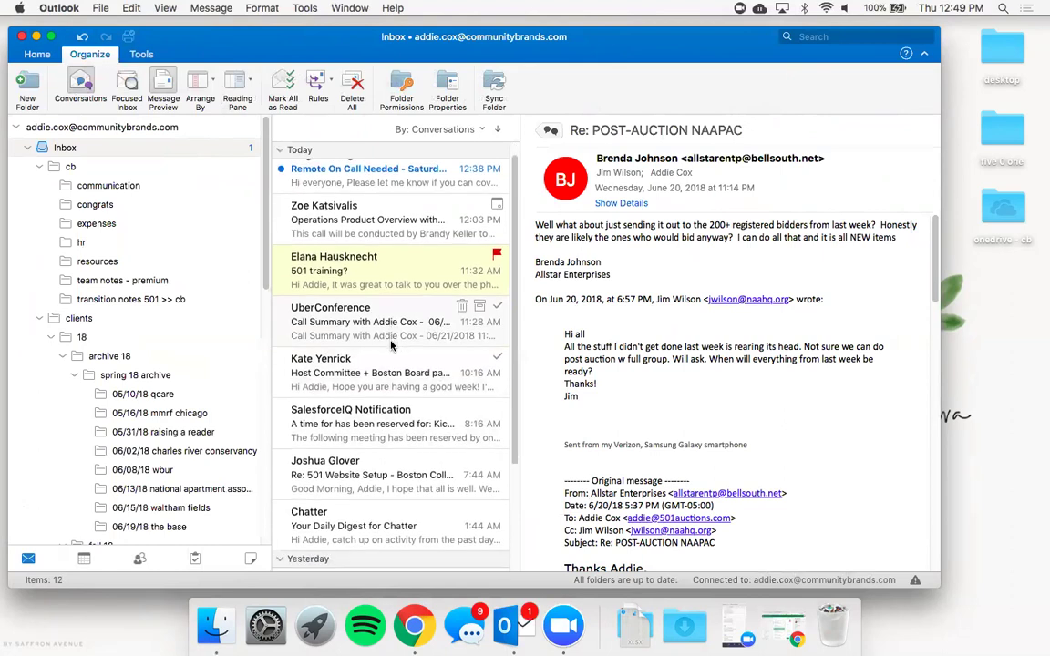
{"action": "scroll", "coordinate": [392, 344], "scroll_direction": "down", "scroll_amount": 3}
{"action": "left_click", "coordinate": [321, 437]}
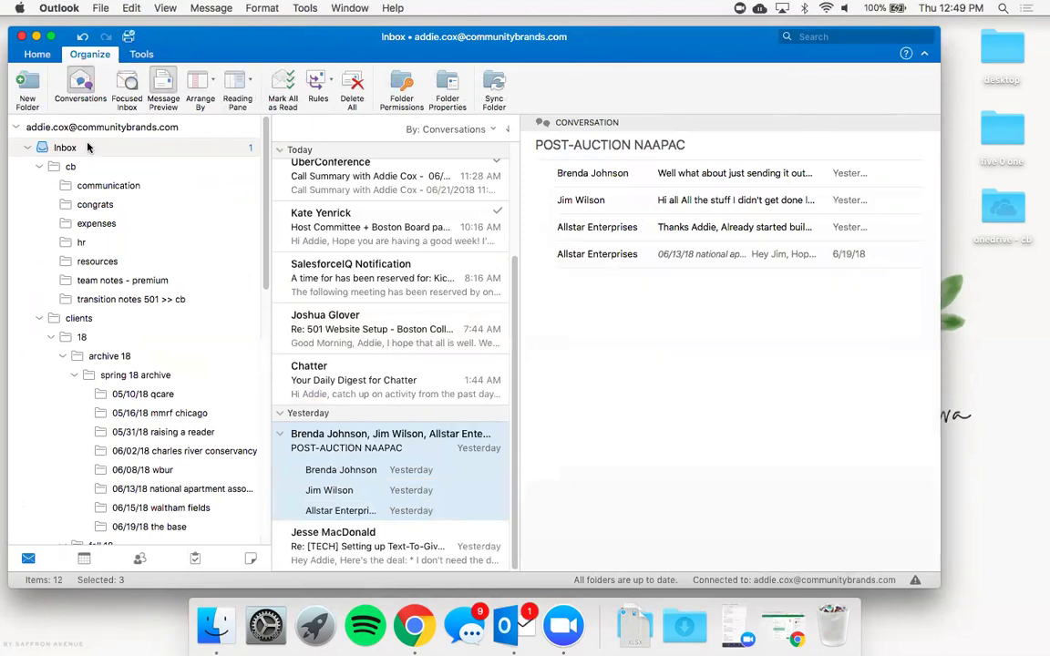
{"action": "left_click", "coordinate": [80, 86]}
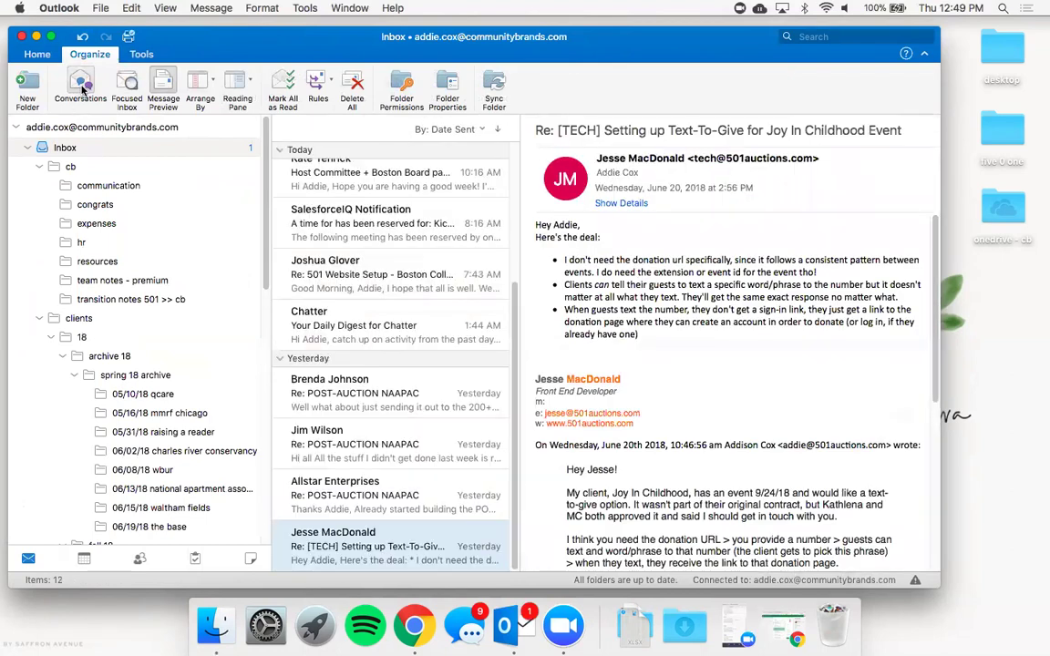
{"action": "scroll", "coordinate": [386, 362], "scroll_direction": "up", "scroll_amount": 5}
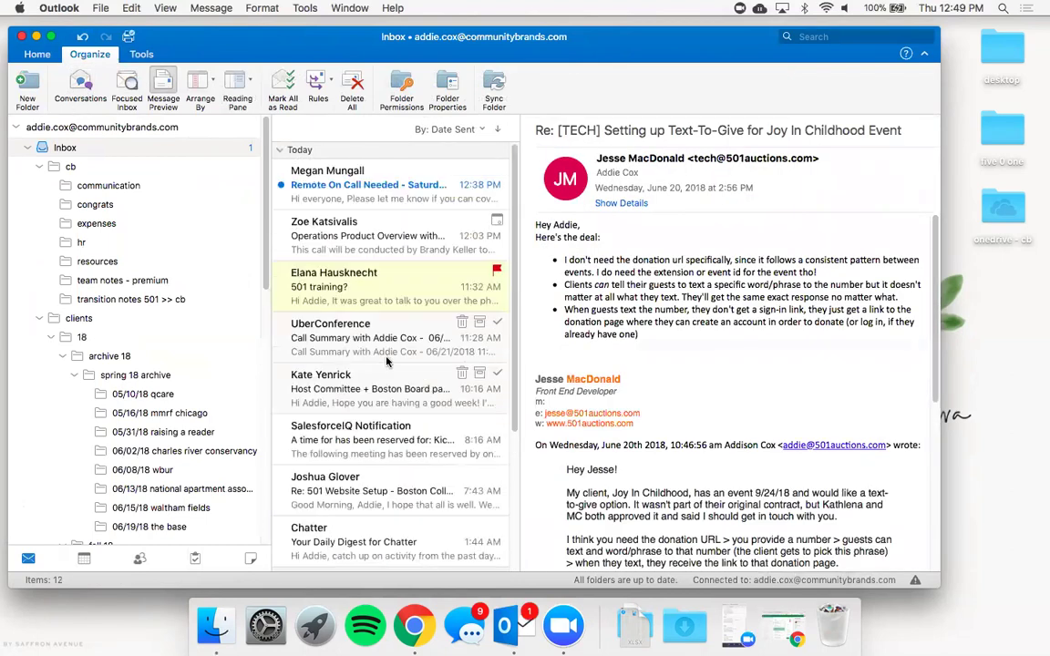
- Switch Focused Inbox on and off, and hide and restore the message previews in the inbox list
{"action": "left_click", "coordinate": [135, 100]}
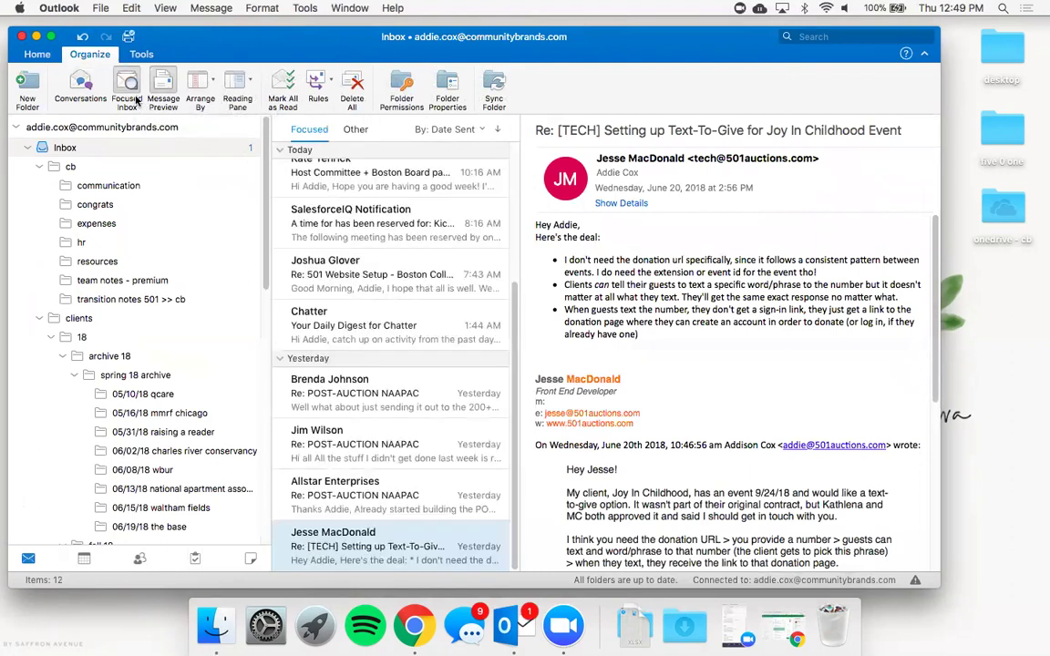
{"action": "left_click", "coordinate": [137, 101]}
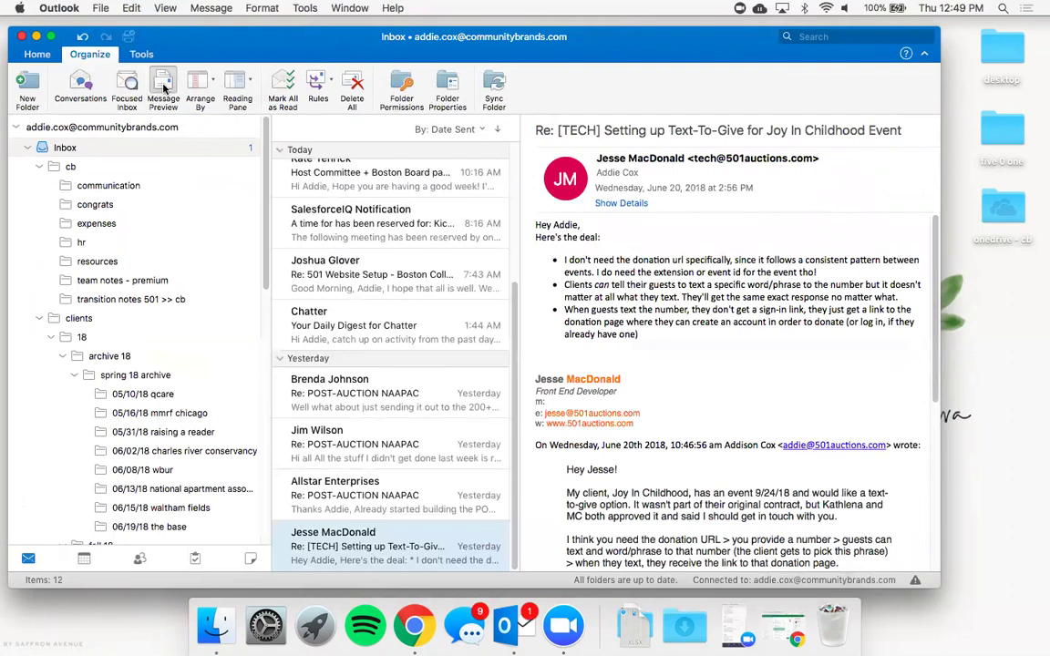
{"action": "left_click", "coordinate": [164, 86]}
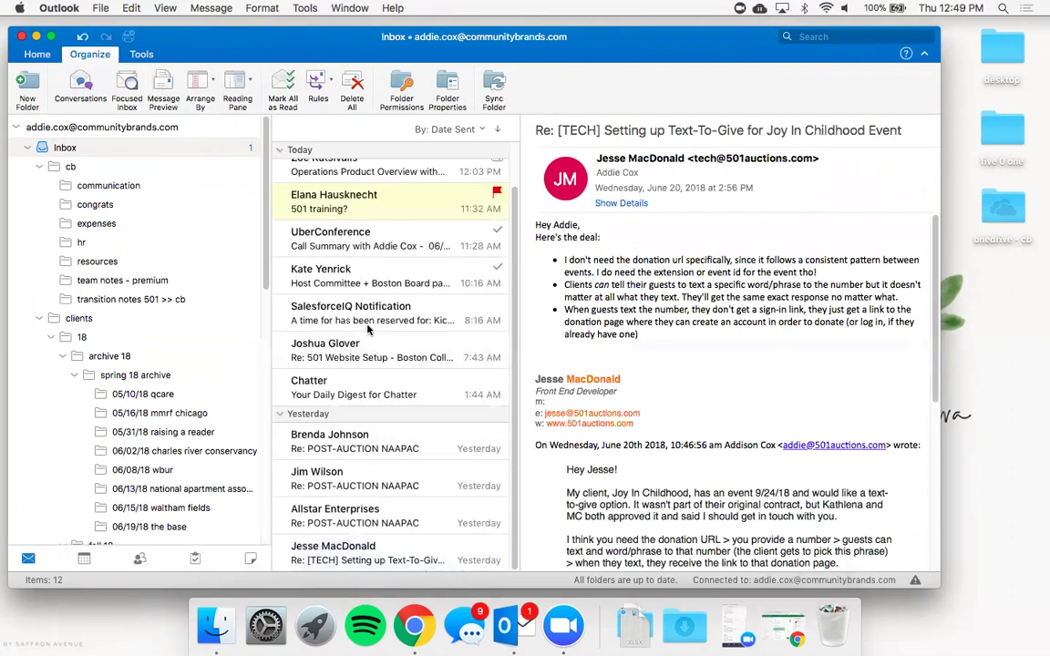
{"action": "left_click", "coordinate": [164, 87]}
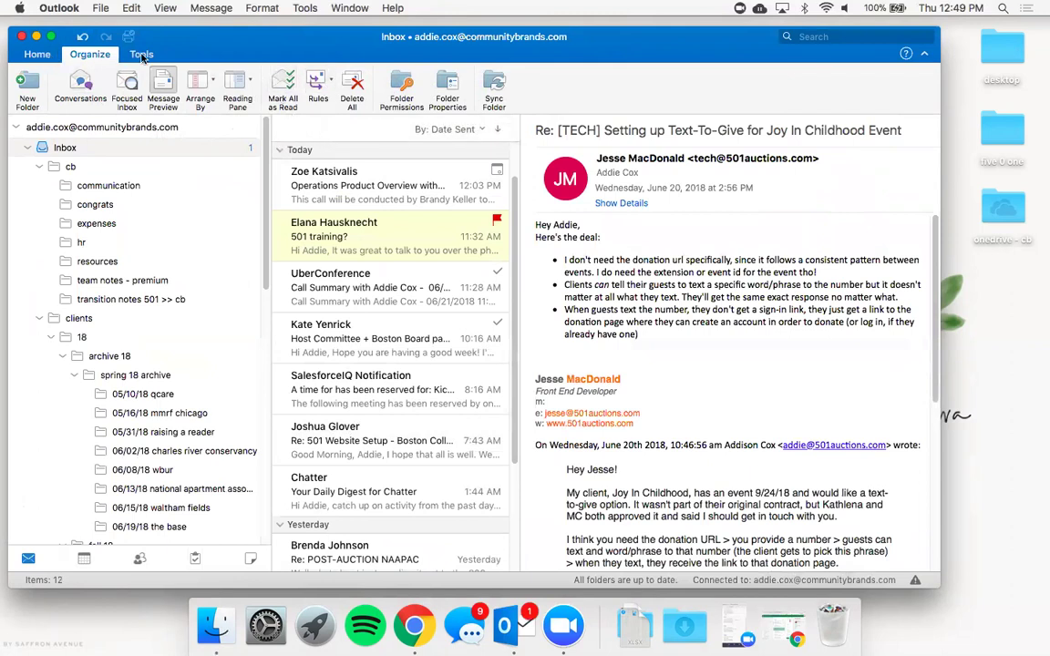
{"action": "left_click", "coordinate": [34, 55]}
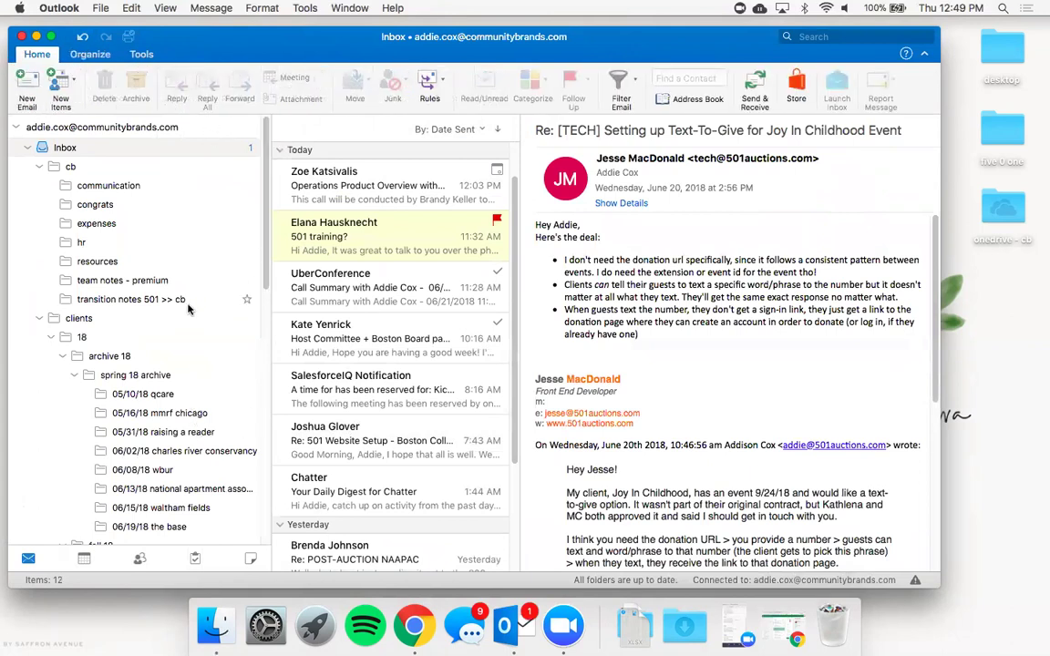
- Open the calendar, view the team and account calendars side by side, and overlay them all again
{"action": "left_click", "coordinate": [83, 559]}
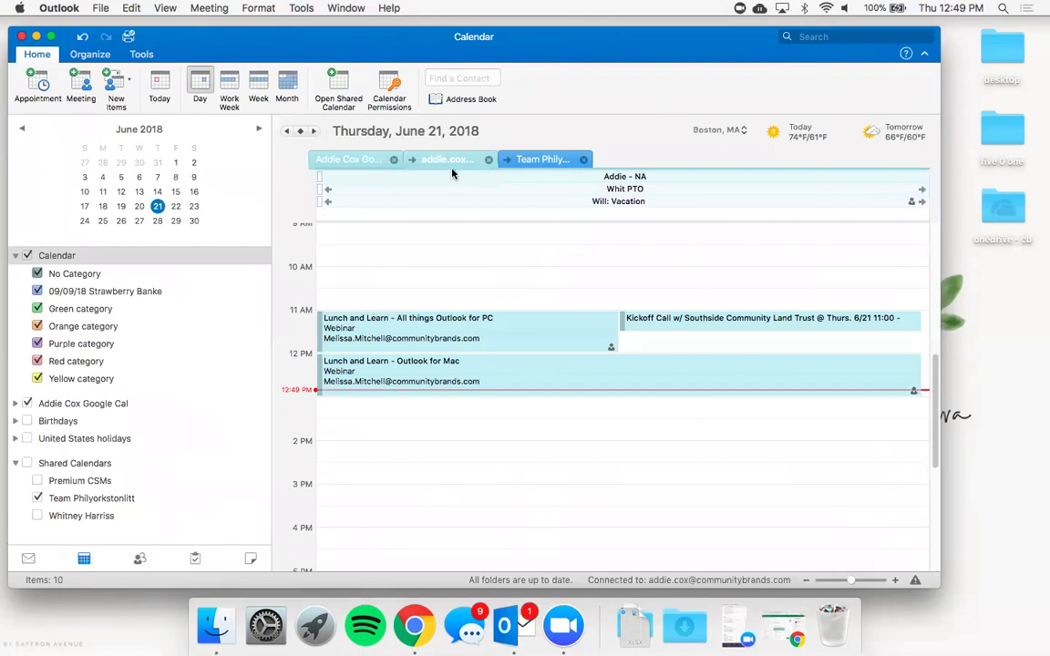
{"action": "left_click", "coordinate": [507, 161]}
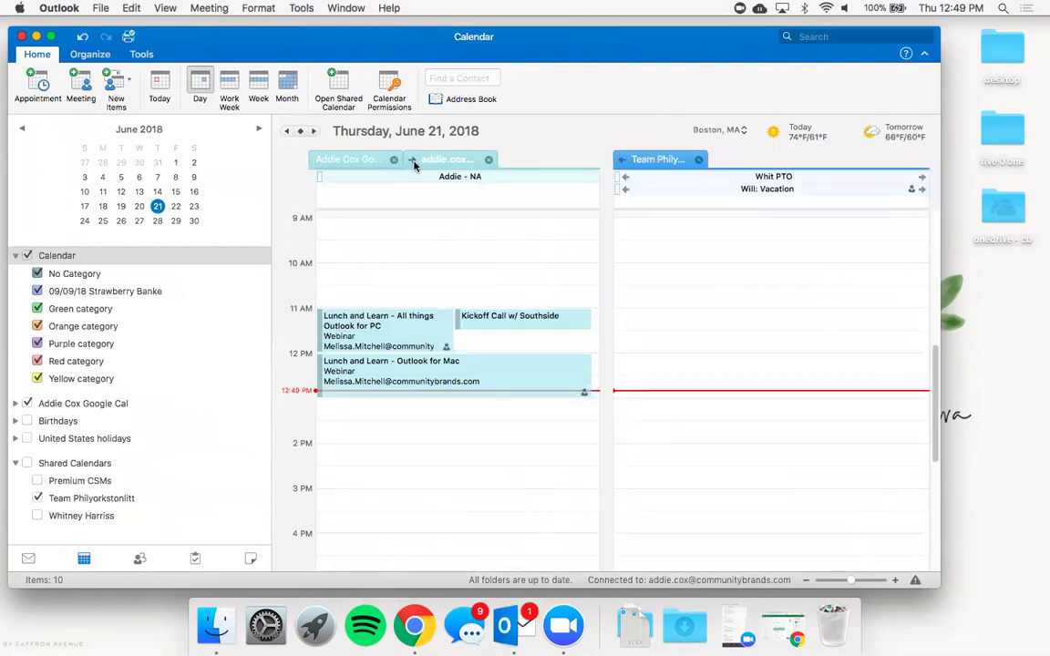
{"action": "left_click", "coordinate": [413, 160]}
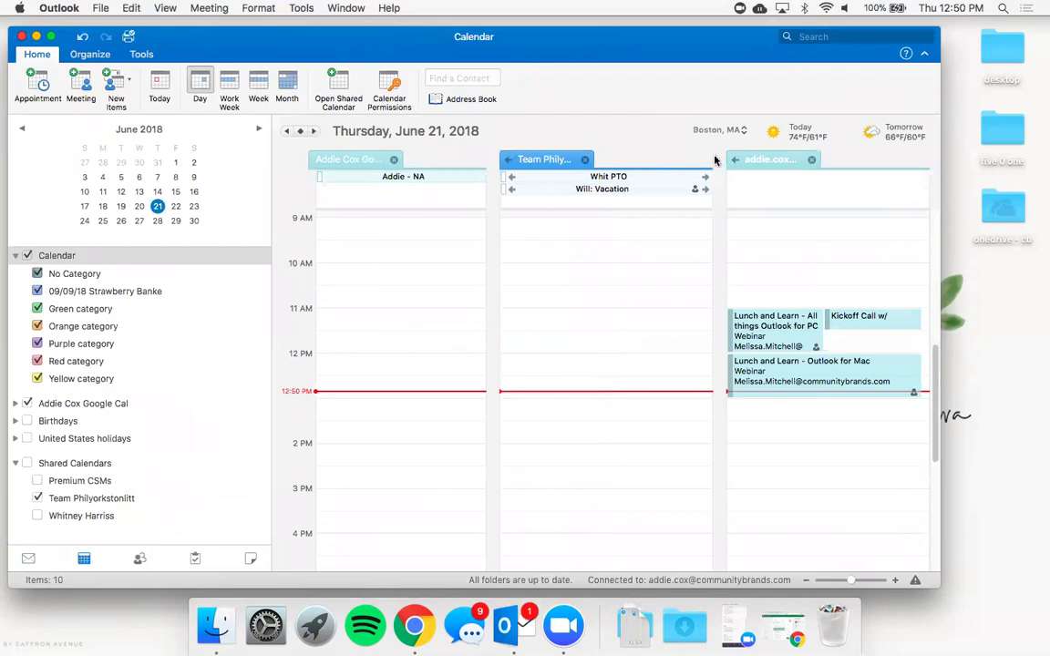
{"action": "left_click", "coordinate": [736, 161]}
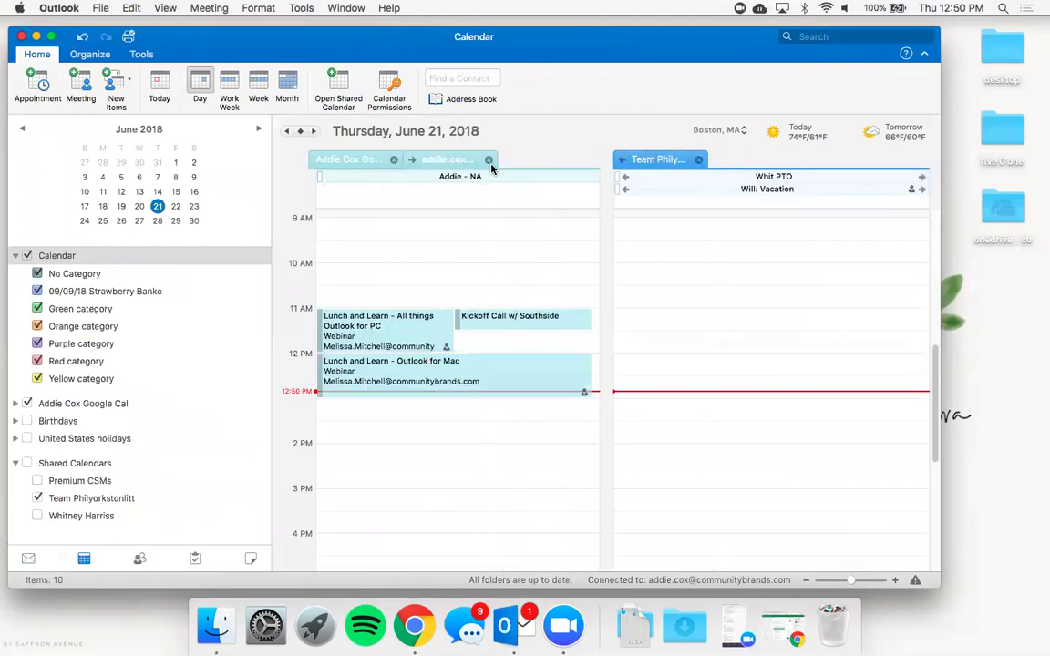
{"action": "left_click", "coordinate": [623, 161]}
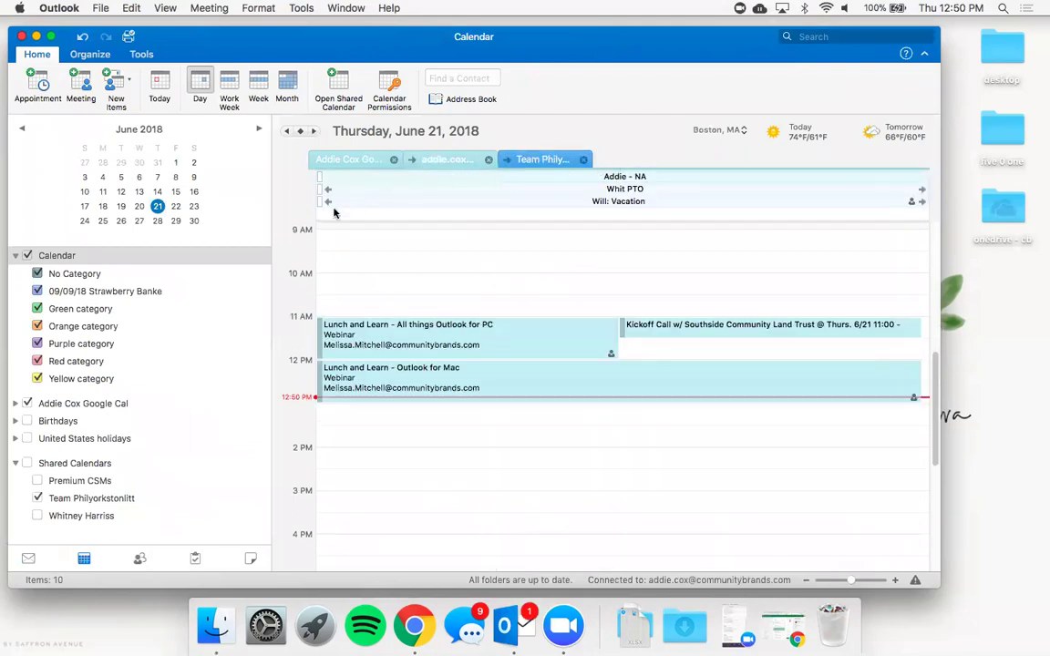
- View the weather location choices, and display the Premium CSMs calendar and the colleague's unchecked shared calendar in the day view
{"action": "left_click", "coordinate": [728, 129]}
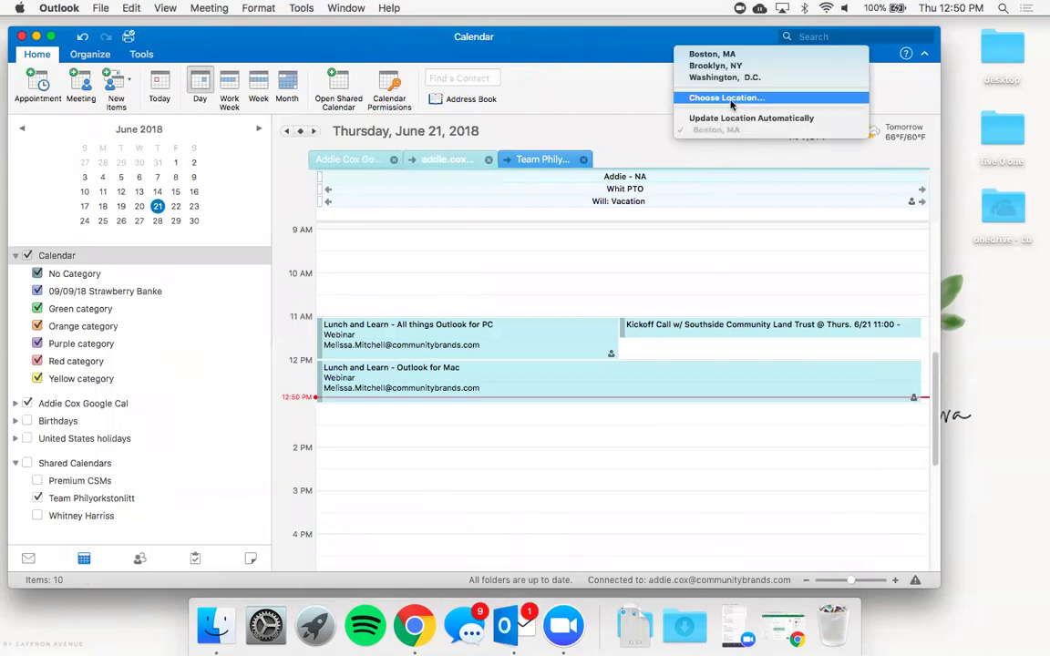
{"action": "left_click", "coordinate": [637, 129]}
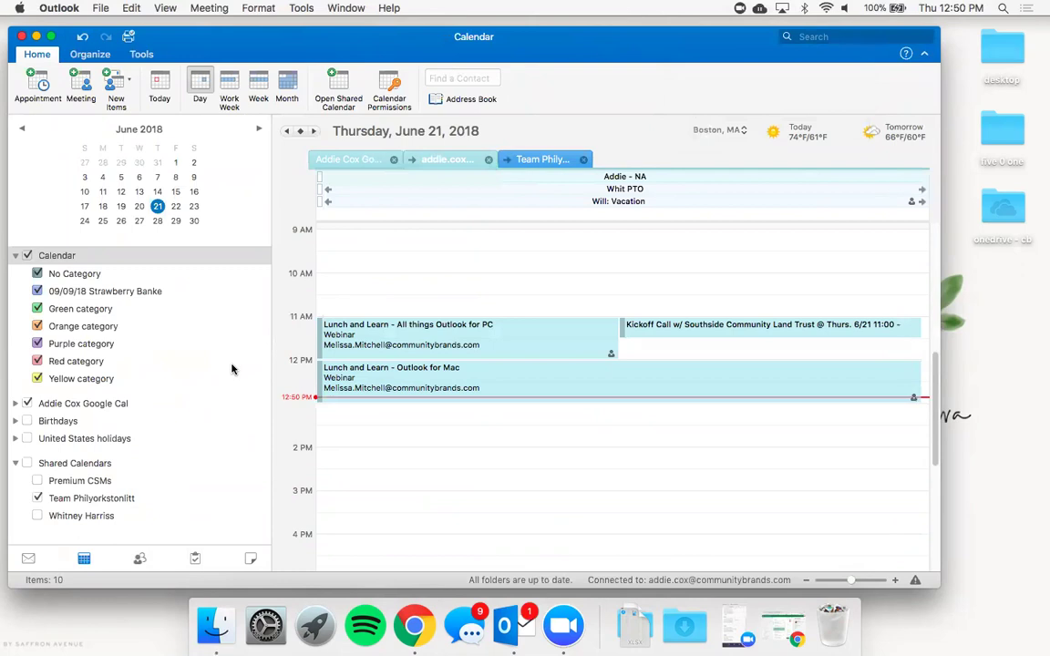
{"action": "left_click", "coordinate": [38, 482]}
{"action": "left_click", "coordinate": [38, 517]}
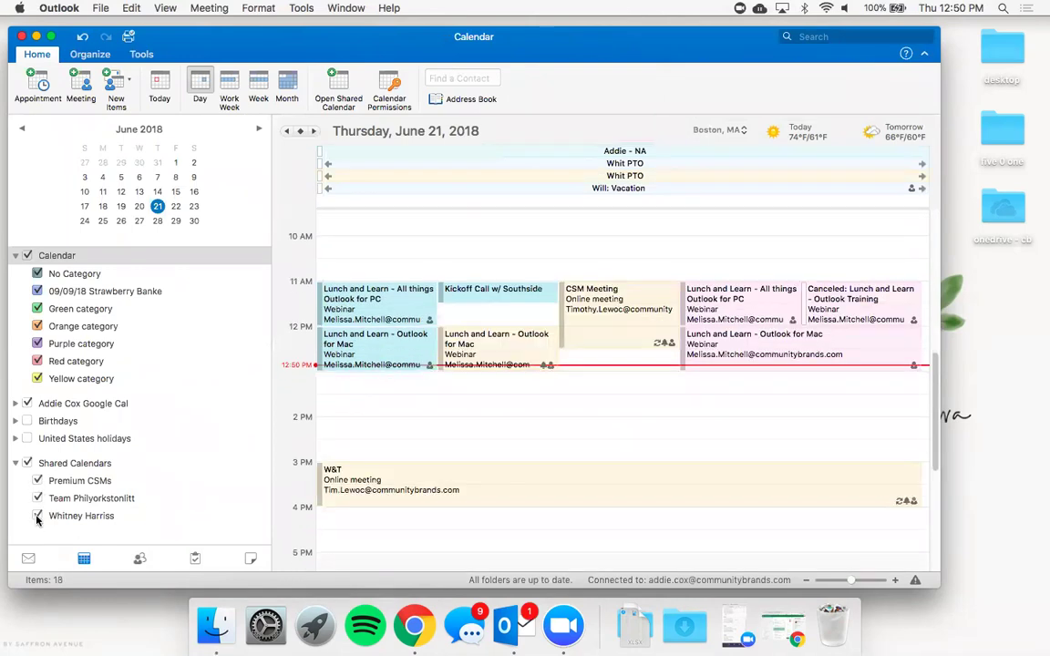
- Try to open a colleague's shared calendar by searching for their name in the directory
{"action": "left_click", "coordinate": [339, 87]}
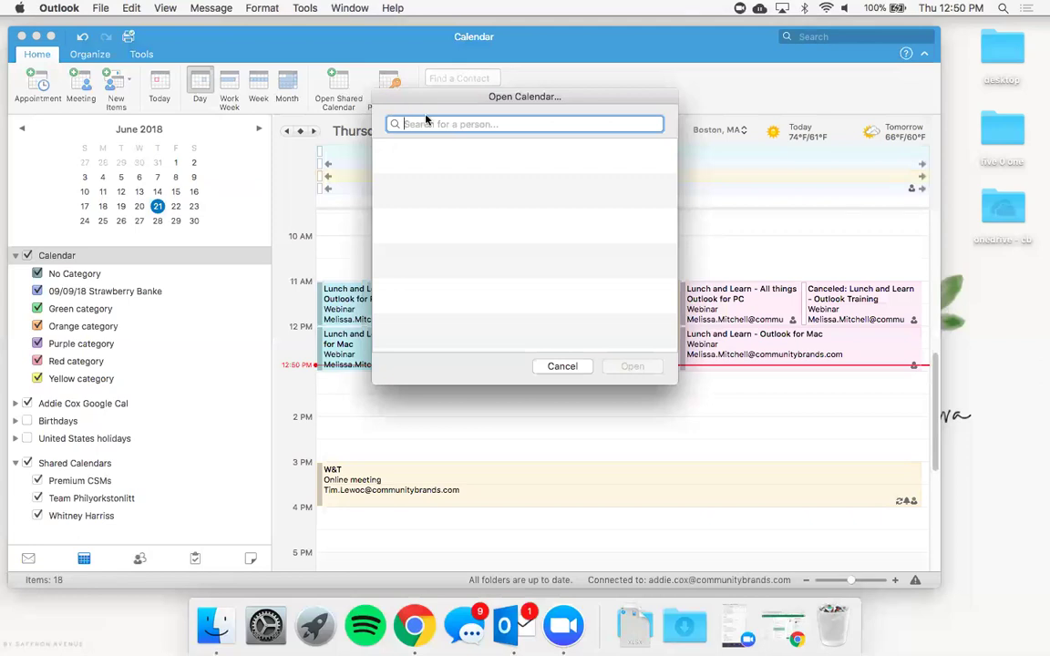
{"action": "type", "text": "haley"}
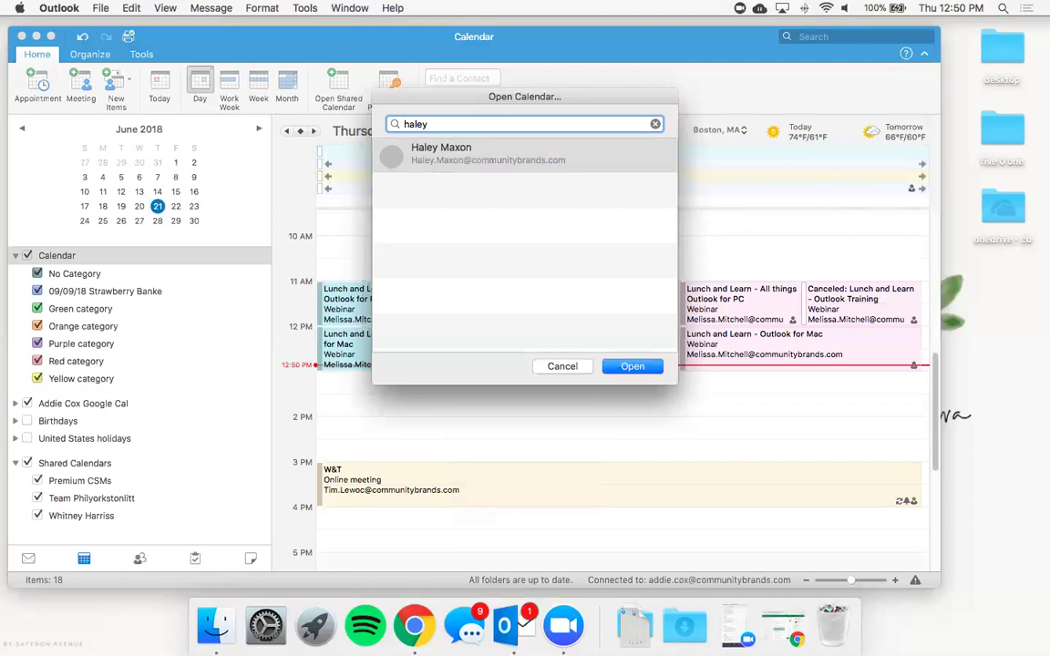
{"action": "left_click", "coordinate": [443, 149]}
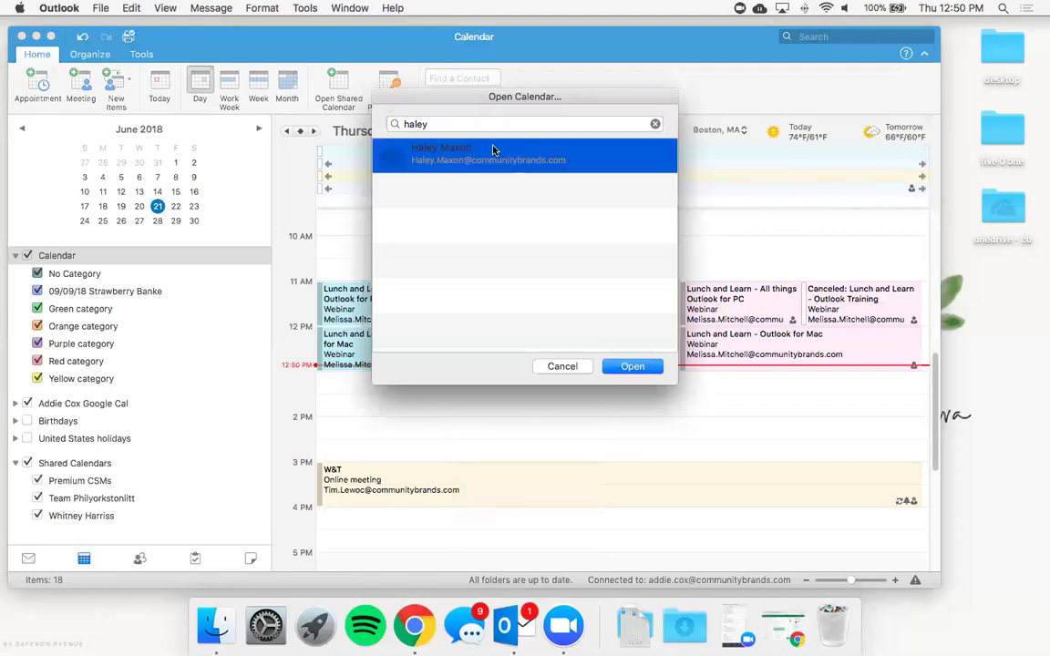
{"action": "left_click", "coordinate": [627, 367]}
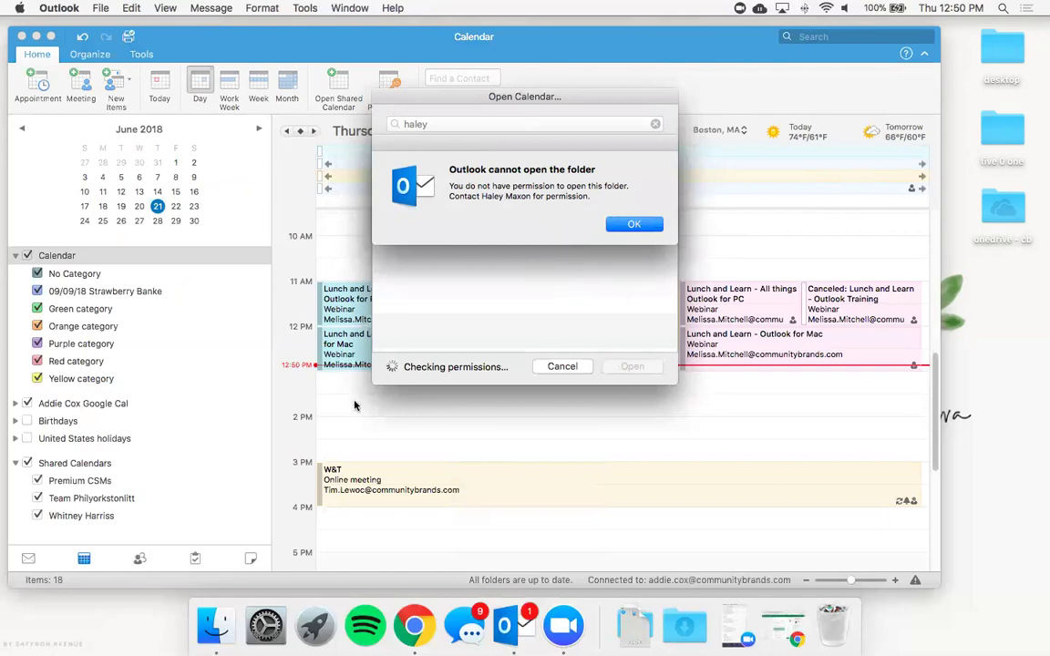
{"action": "left_click", "coordinate": [640, 228]}
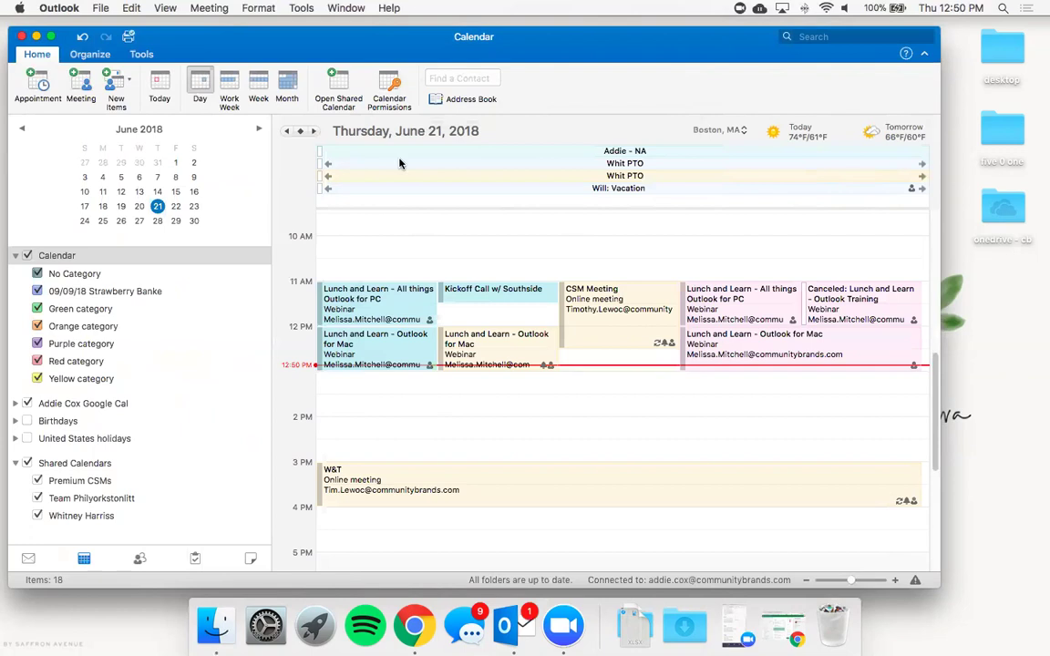
- Open the calendar's permissions and add a colleague found in the directory to the user list
{"action": "left_click", "coordinate": [387, 93]}
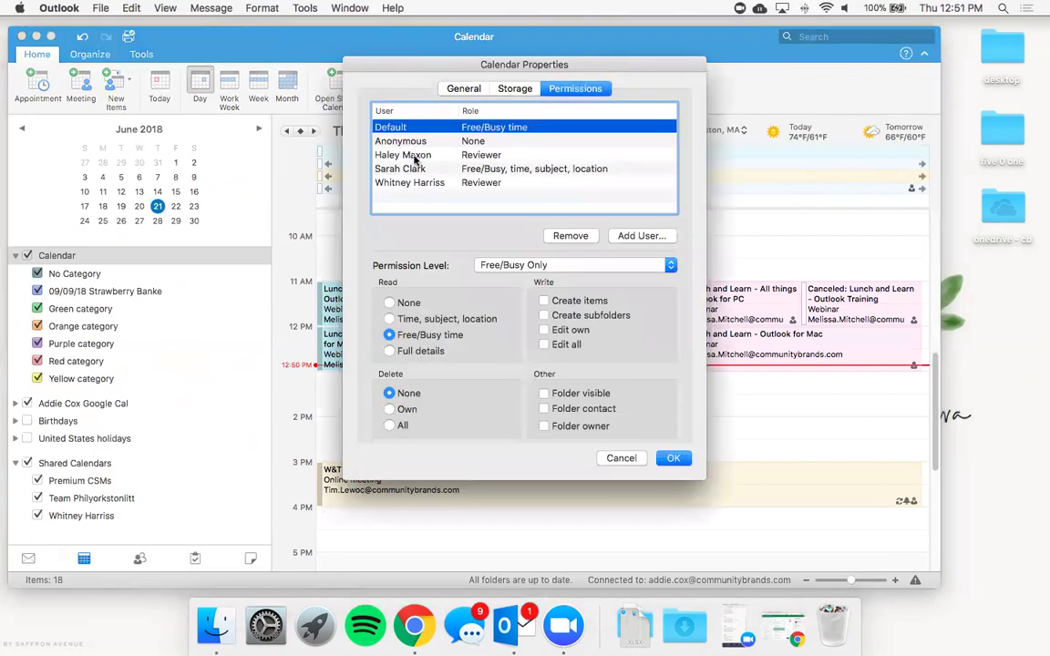
{"action": "left_click", "coordinate": [641, 236]}
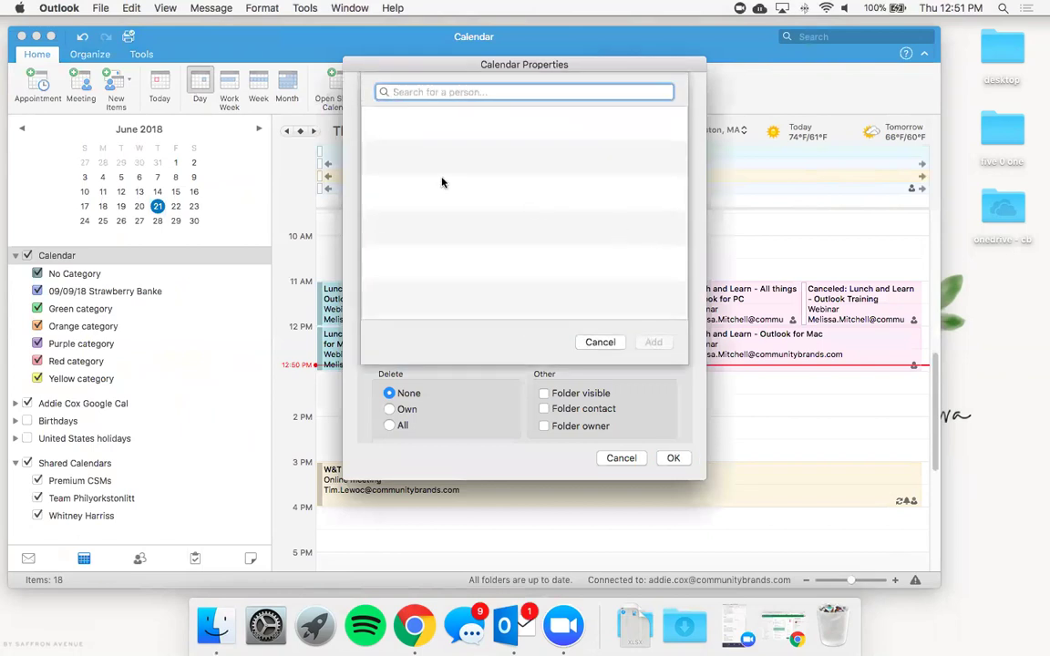
{"action": "type", "text": "chi"}
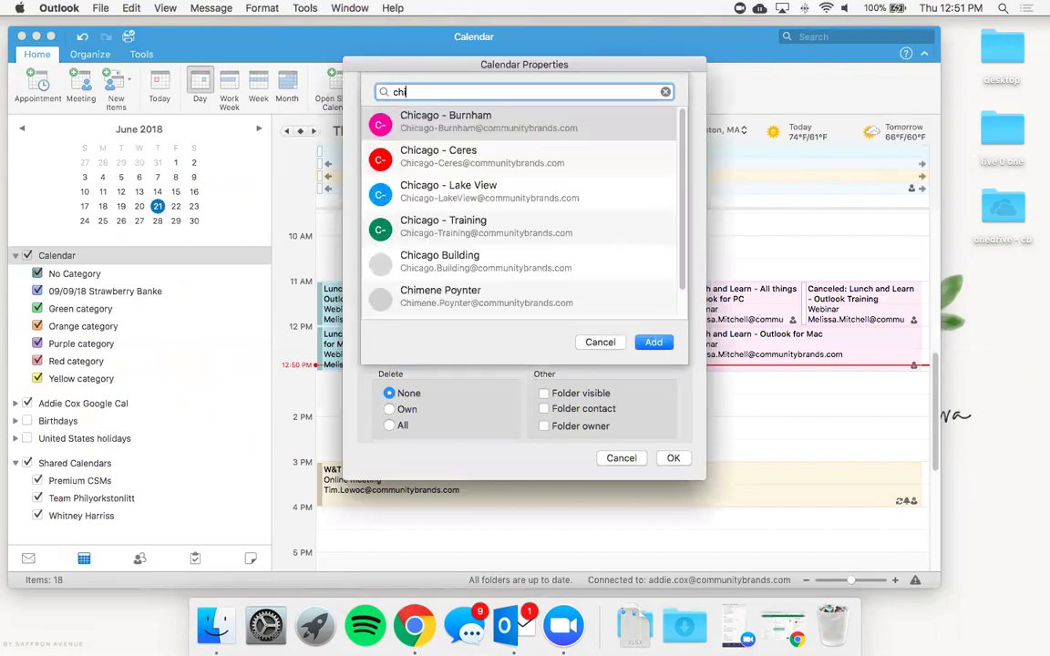
{"action": "key", "text": "BackSpace"}
{"action": "type", "text": "my."}
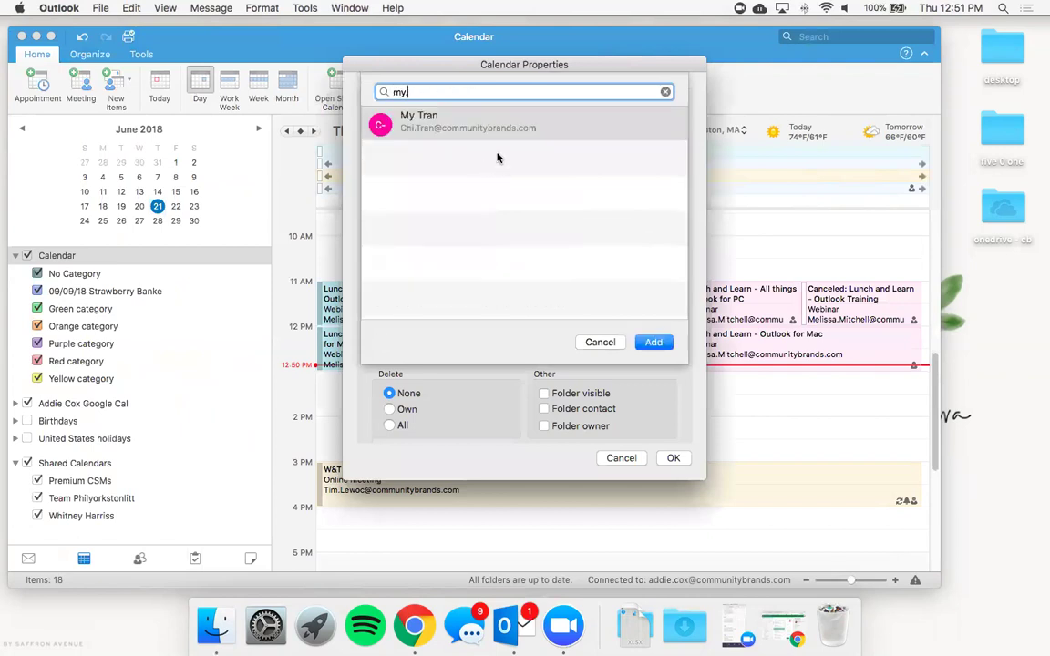
{"action": "left_click", "coordinate": [489, 129]}
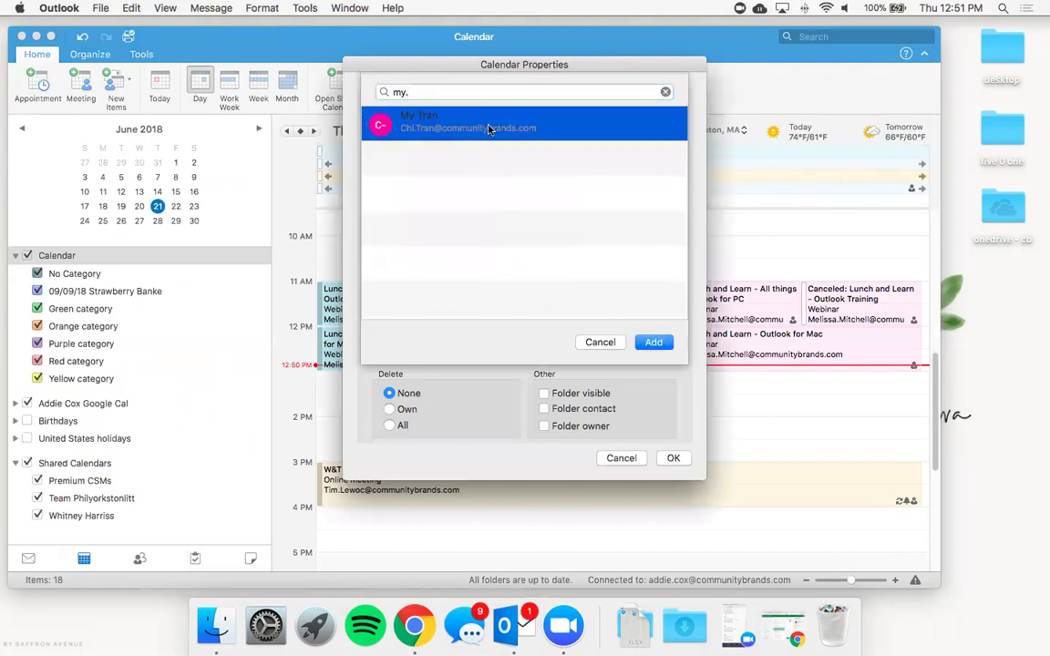
{"action": "left_click", "coordinate": [654, 342]}
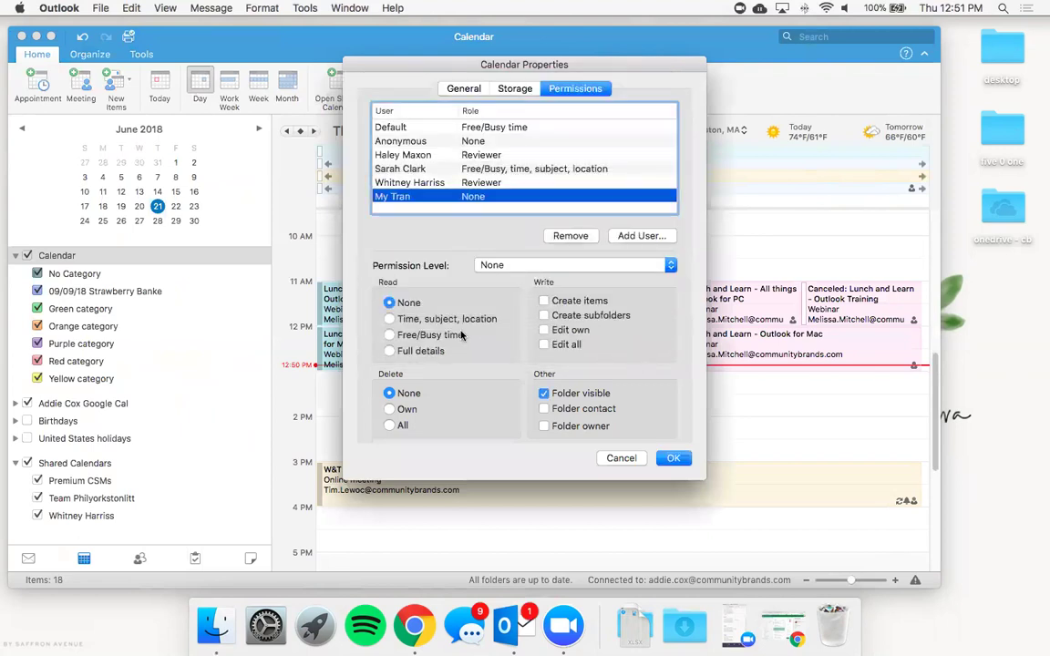
- Try the read levels Time, subject, location and Free/Busy time for the added colleague, and discard the permission changes
{"action": "left_click", "coordinate": [390, 319]}
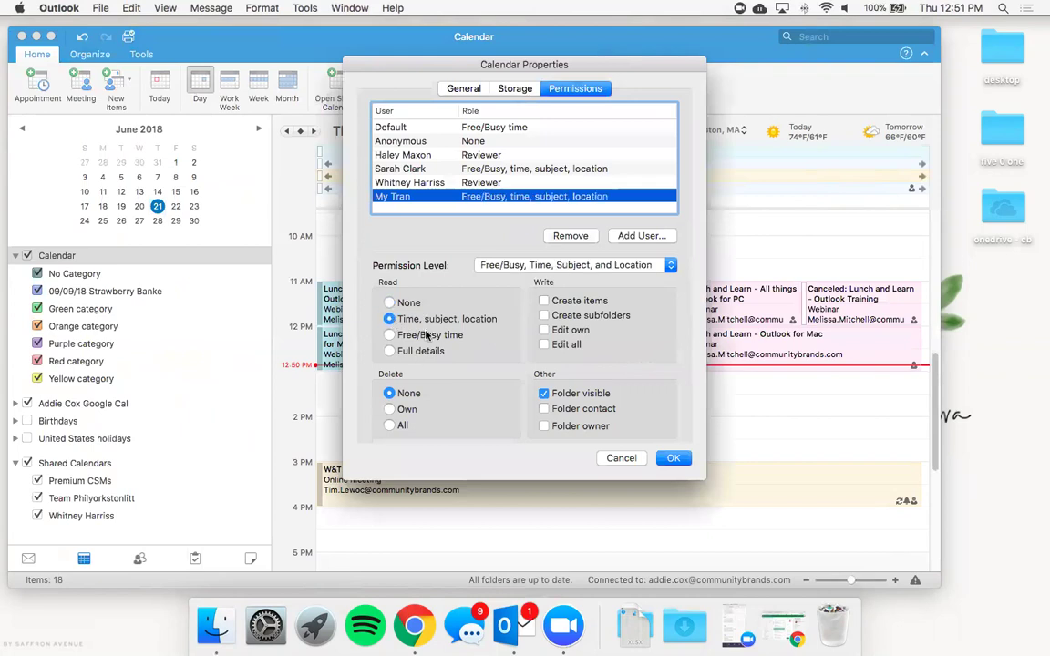
{"action": "left_click", "coordinate": [390, 334]}
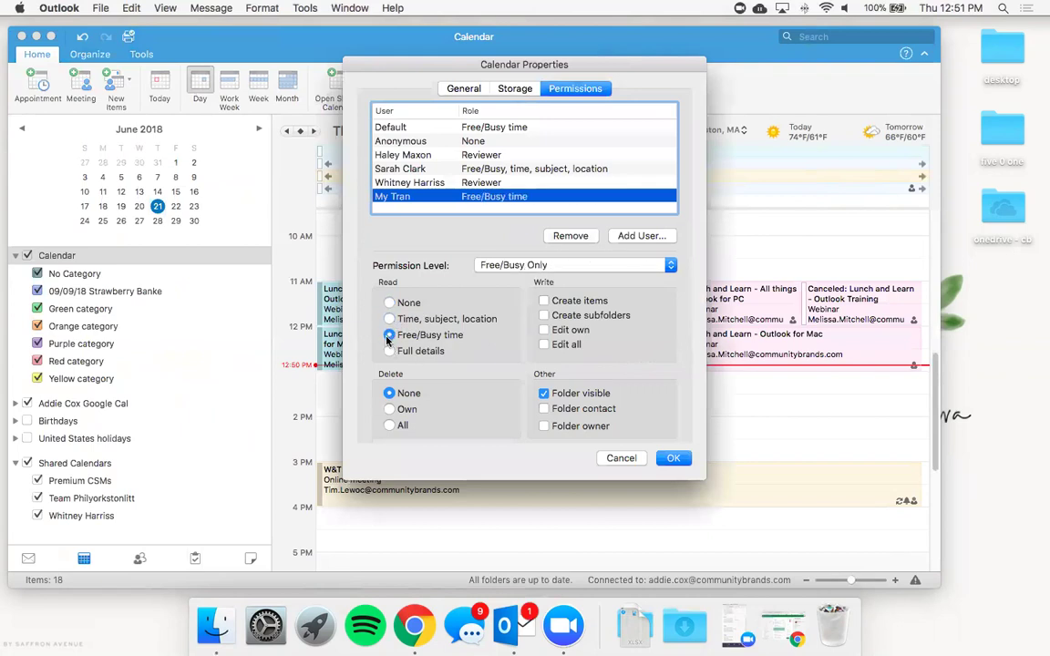
{"action": "left_click", "coordinate": [603, 459]}
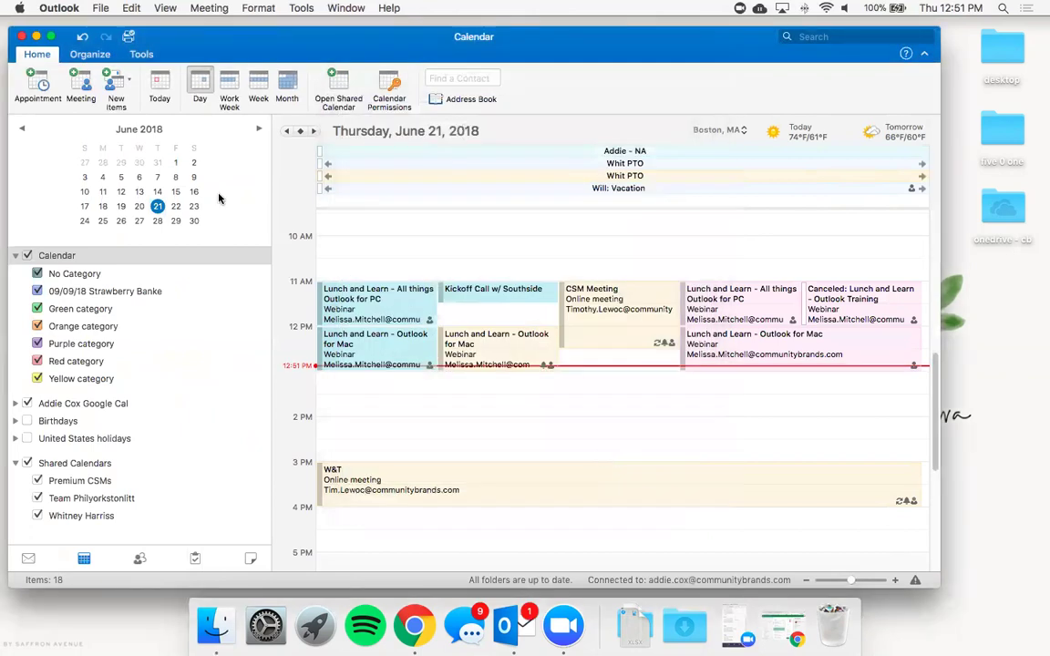
- View the contacts, and filter the tasks by excluding the green, orange, purple, red and yellow categories
{"action": "left_click", "coordinate": [140, 556]}
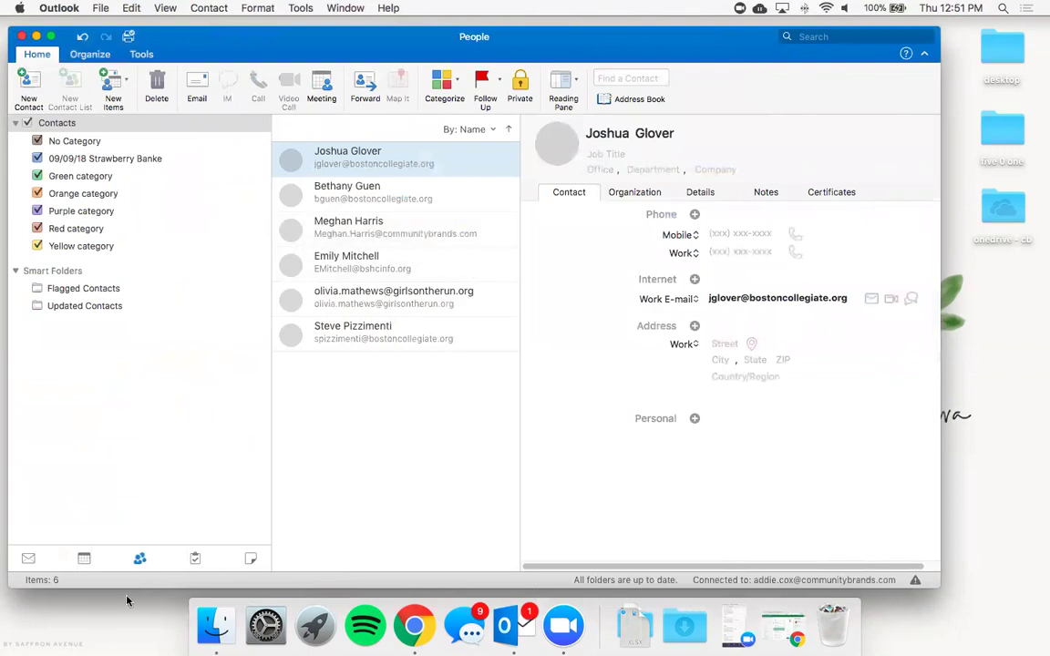
{"action": "left_click", "coordinate": [195, 559]}
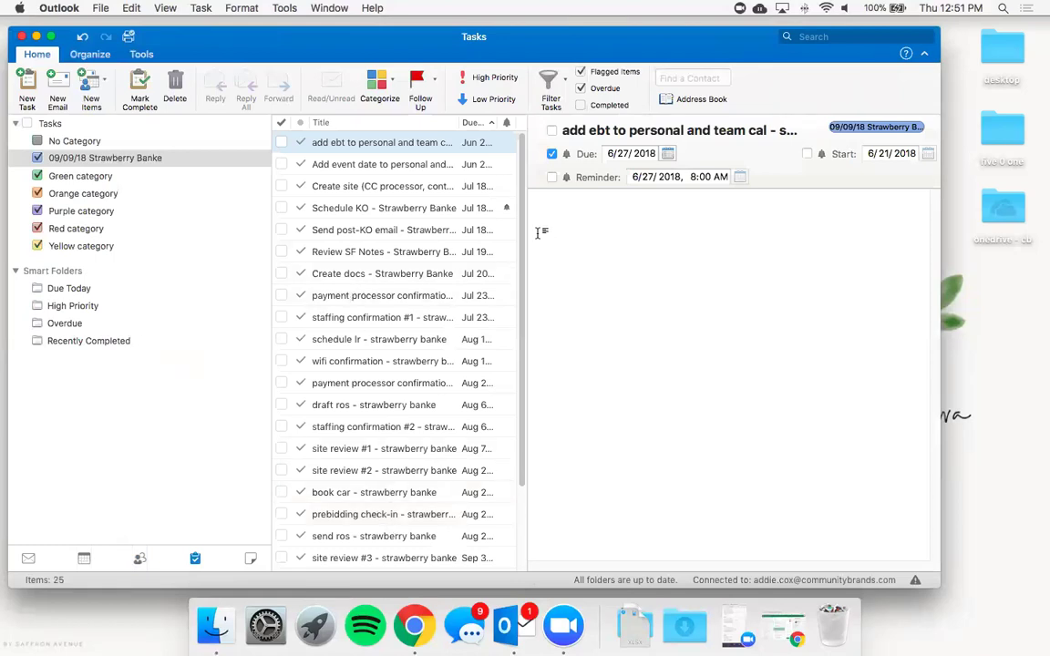
{"action": "left_click", "coordinate": [37, 176]}
{"action": "left_click", "coordinate": [37, 193]}
{"action": "left_click", "coordinate": [37, 211]}
{"action": "left_click", "coordinate": [37, 229]}
{"action": "left_click", "coordinate": [105, 238]}
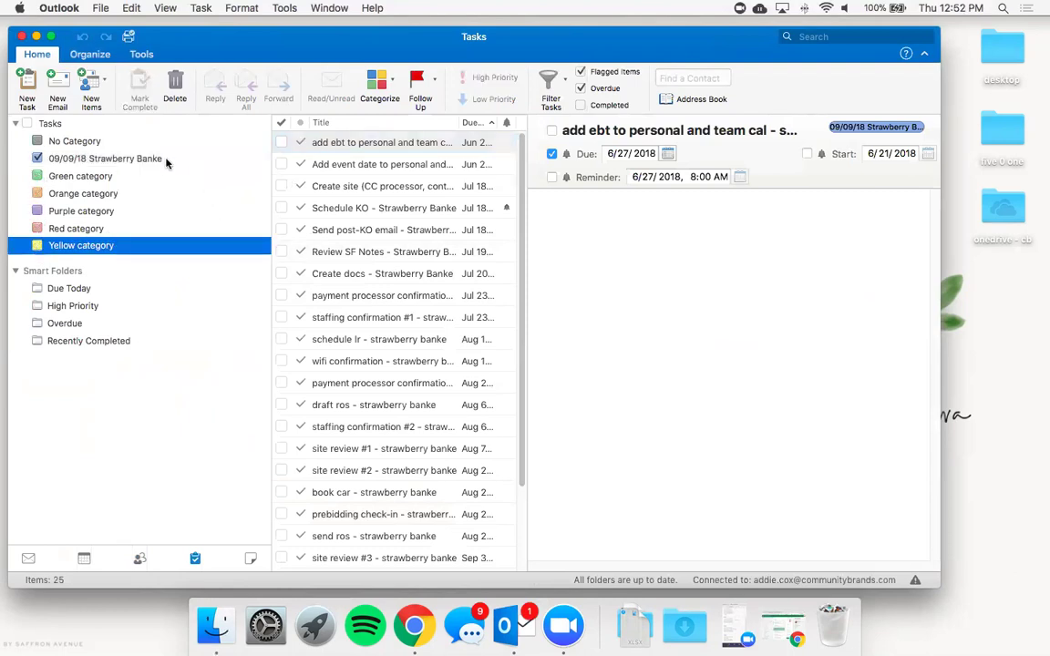
- Review the tasks in the 09/09/18 Strawberry Banke category from the first to the last
{"action": "left_click", "coordinate": [128, 158]}
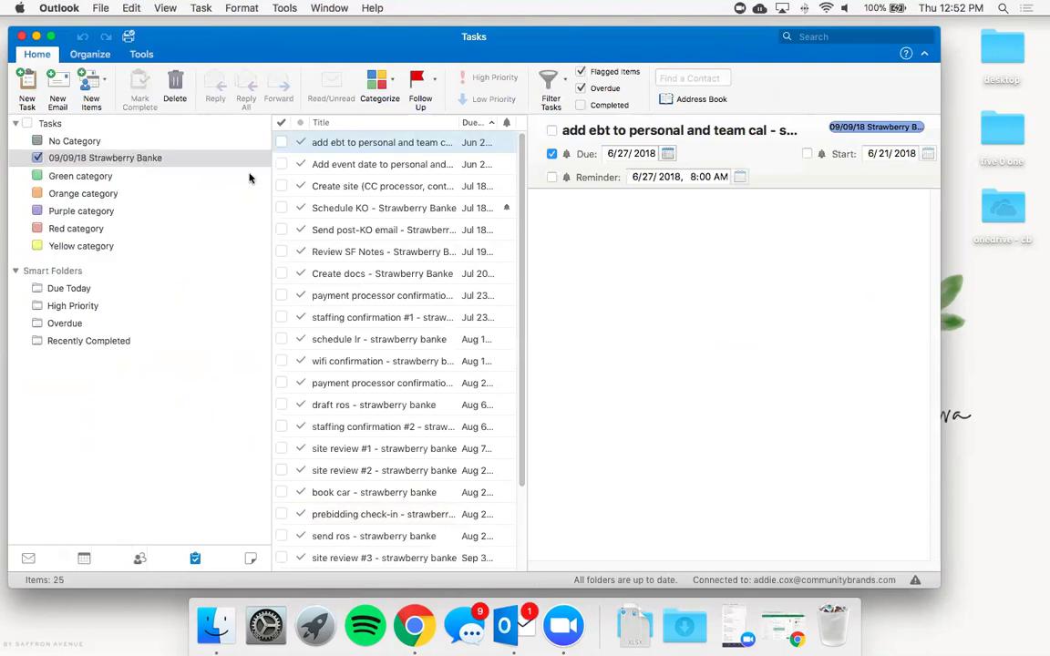
{"action": "left_click_drag", "start_coordinate": [520, 172], "coordinate": [524, 301]}
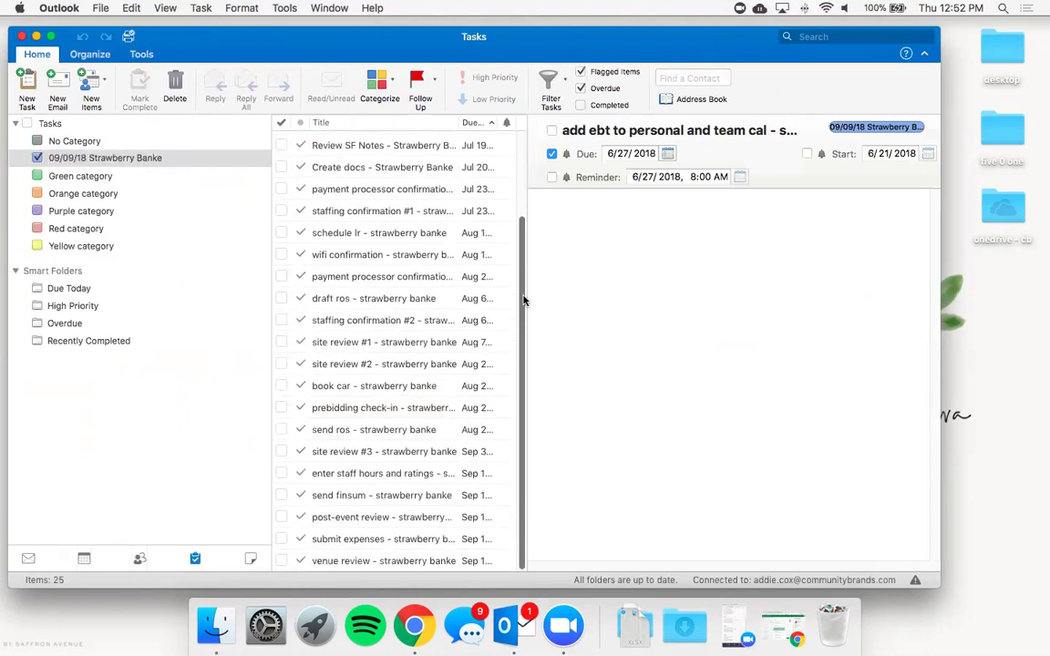
{"action": "scroll", "coordinate": [497, 247], "scroll_direction": "up", "scroll_amount": 5}
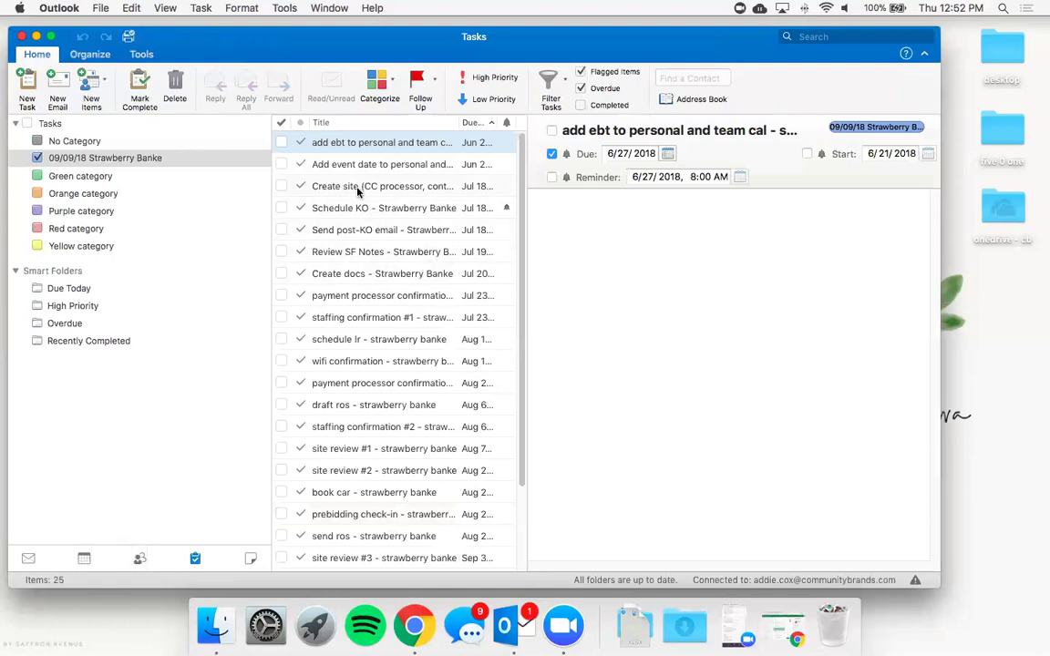
{"action": "left_click_drag", "start_coordinate": [521, 161], "coordinate": [516, 274]}
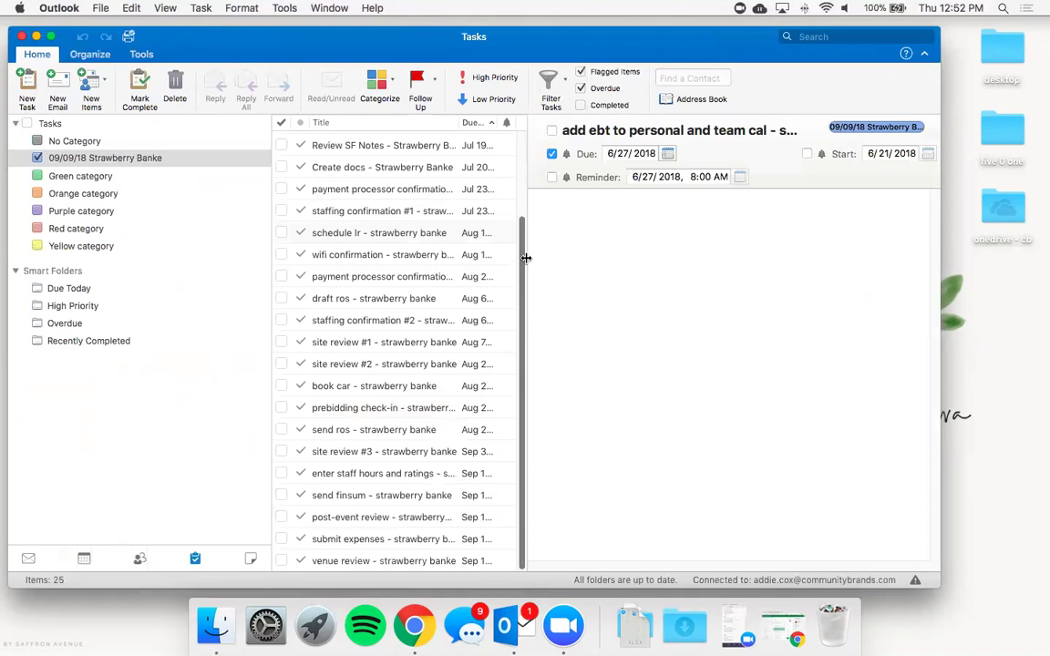
{"action": "left_click_drag", "start_coordinate": [521, 263], "coordinate": [512, 146]}
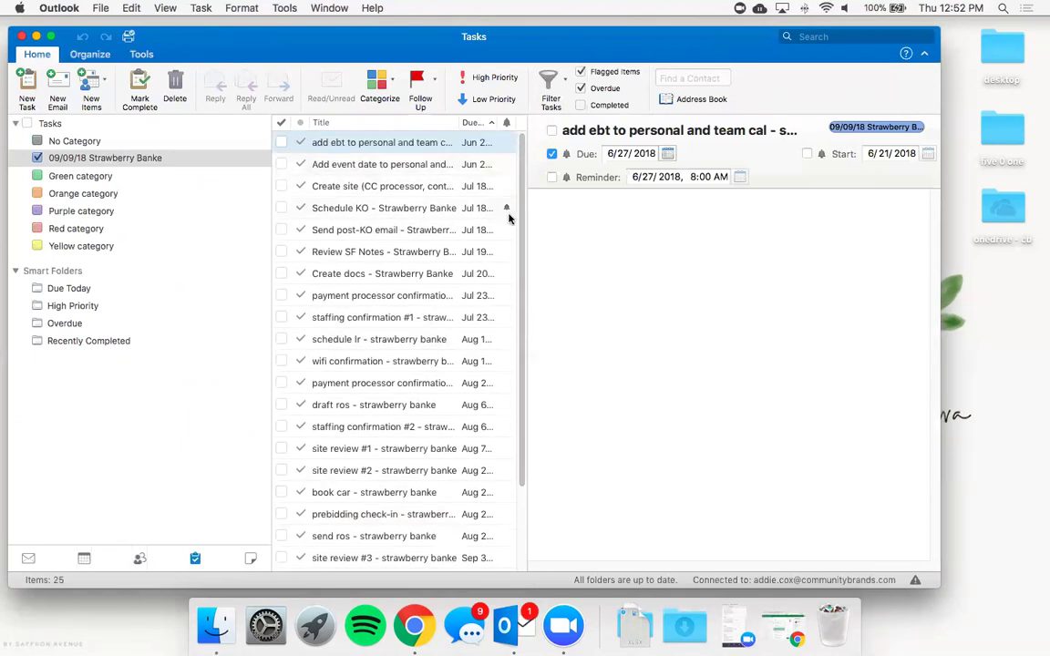
- View the Due Today, Overdue and Recently Completed smart folders of the tasks
{"action": "left_click", "coordinate": [90, 288]}
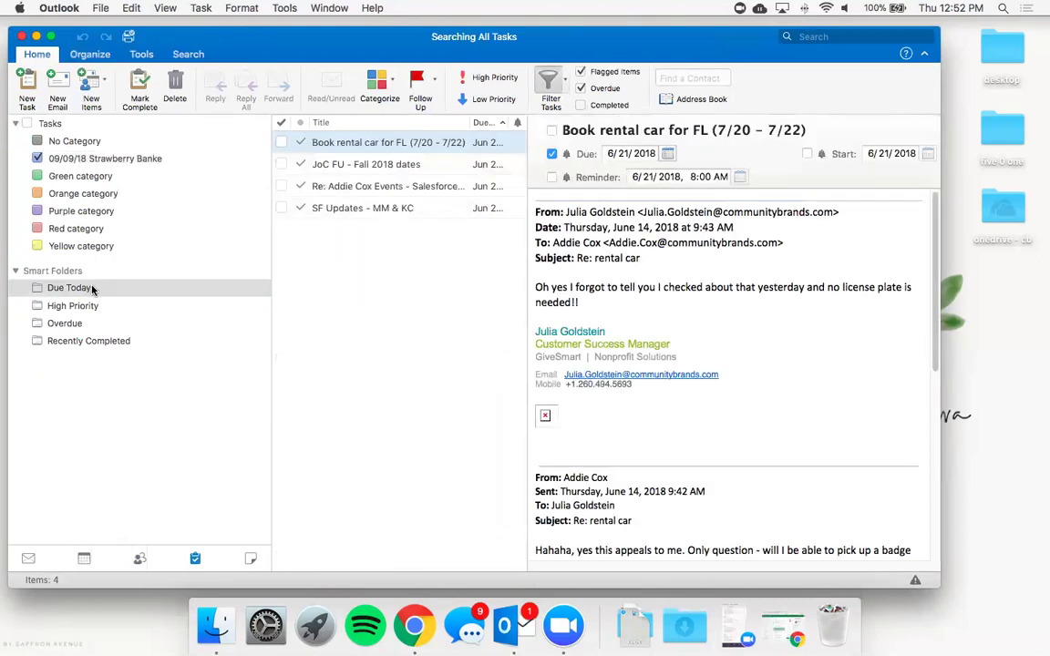
{"action": "left_click", "coordinate": [135, 323]}
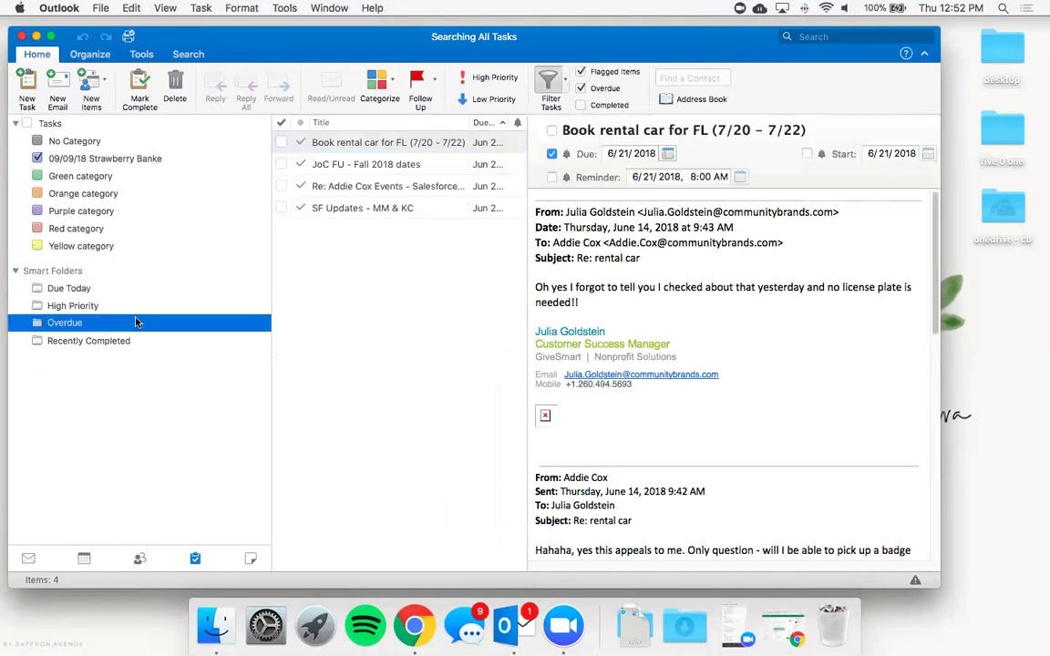
{"action": "left_click", "coordinate": [73, 287]}
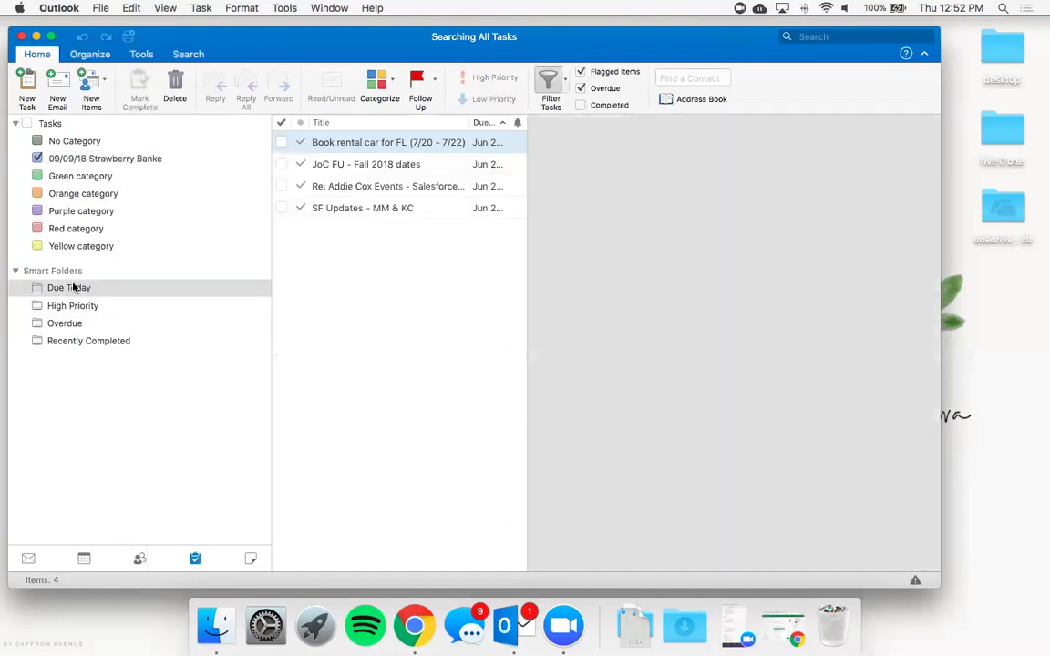
{"action": "left_click", "coordinate": [79, 342]}
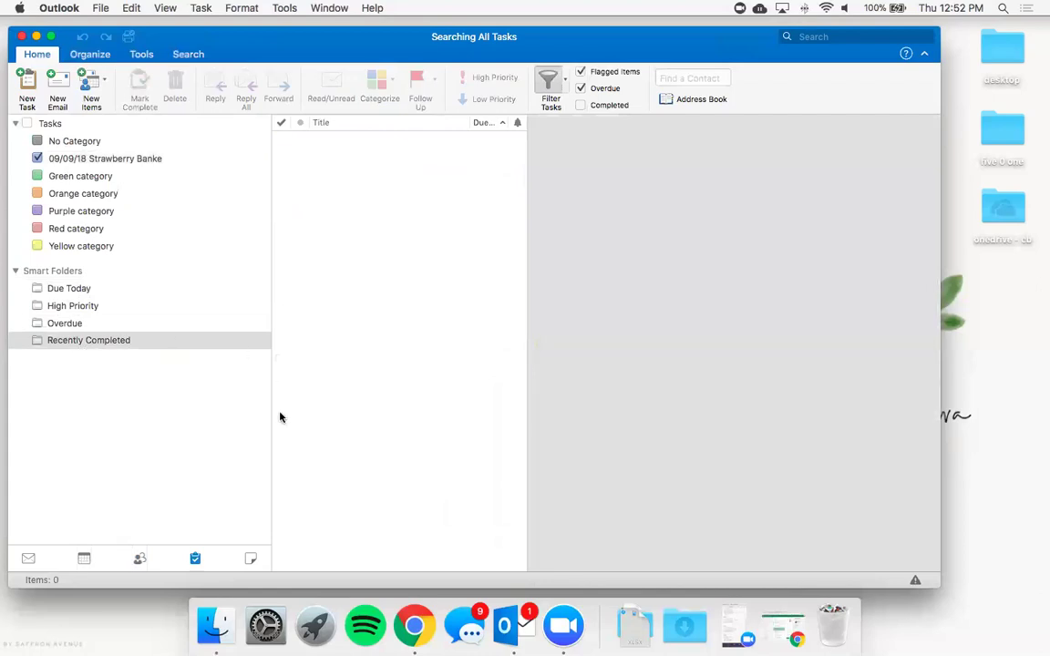
{"action": "left_click", "coordinate": [129, 342]}
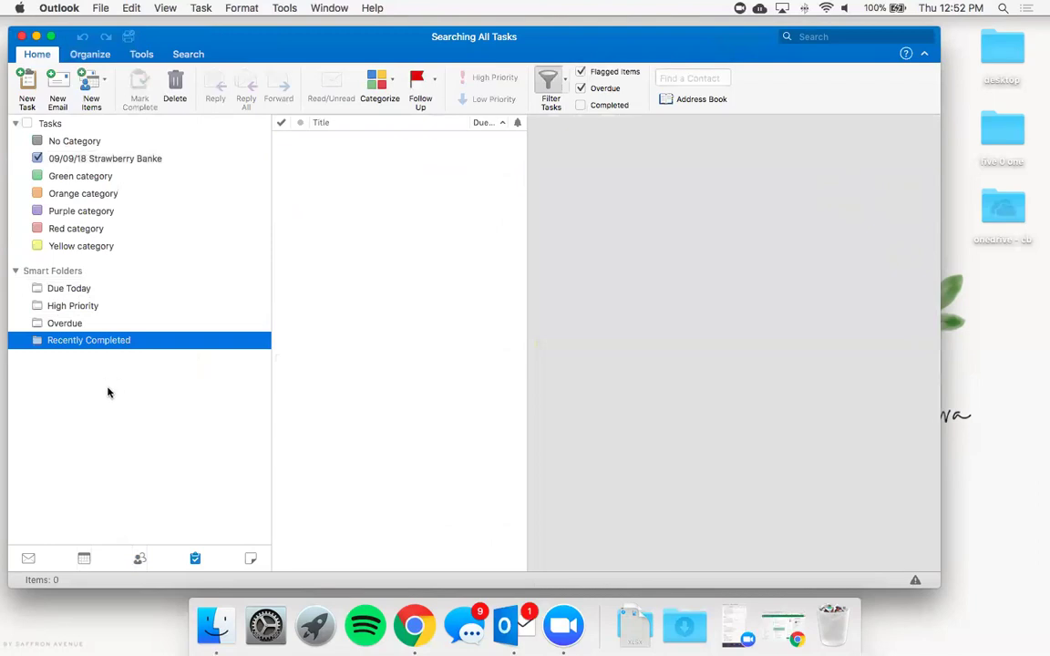
- Open the notes and read through the New Client Task List (501 Legacy) note
{"action": "left_click", "coordinate": [252, 562]}
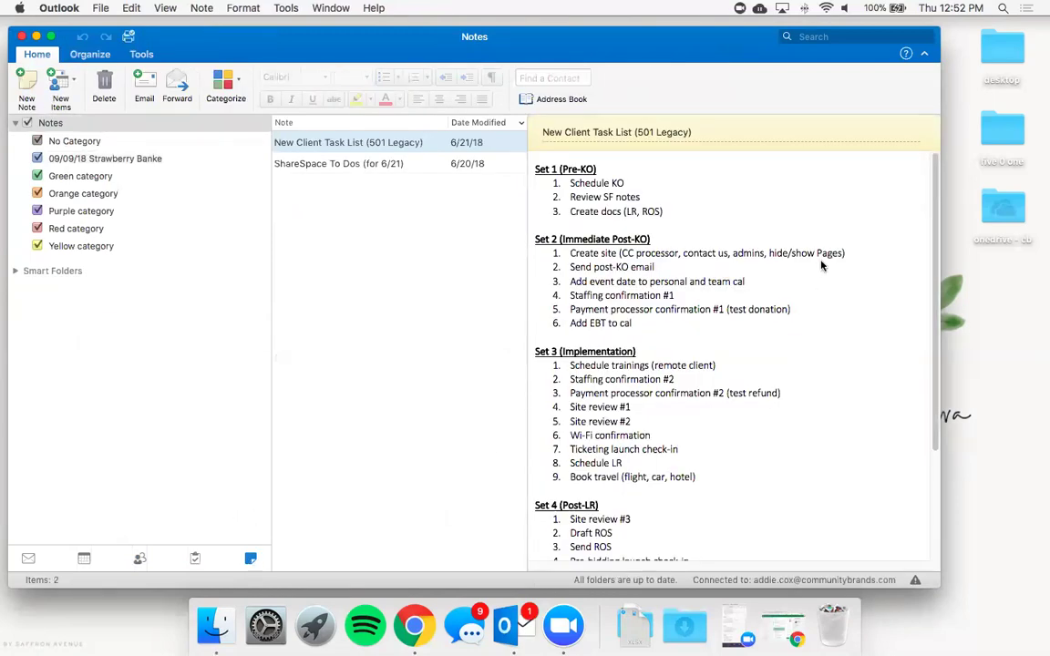
{"action": "scroll", "coordinate": [810, 287], "scroll_direction": "down", "scroll_amount": 3}
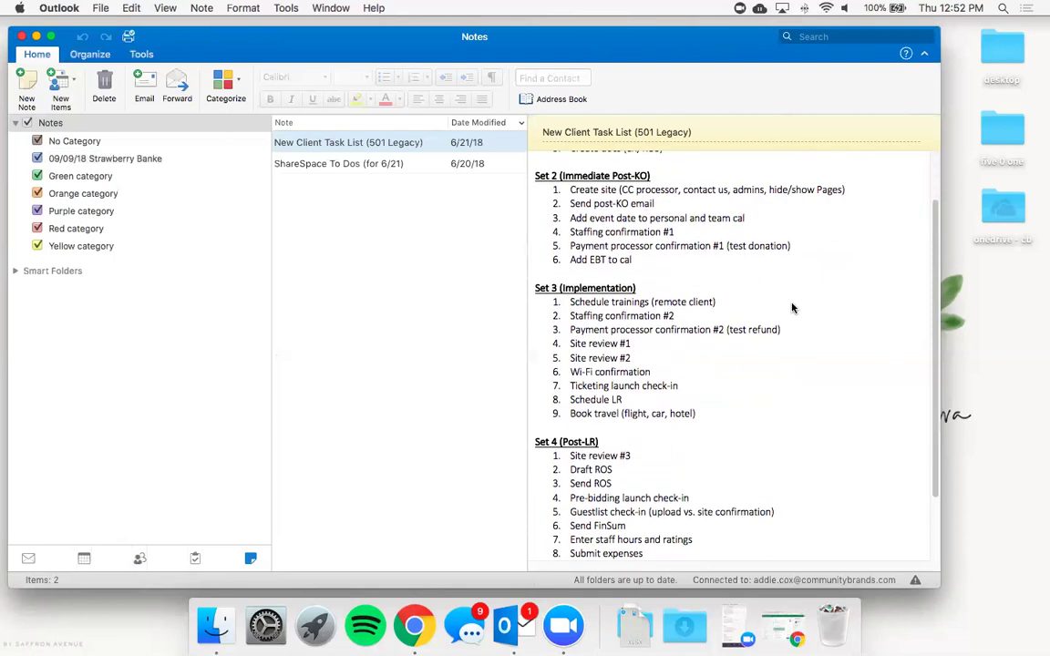
{"action": "scroll", "coordinate": [693, 296], "scroll_direction": "up", "scroll_amount": 3}
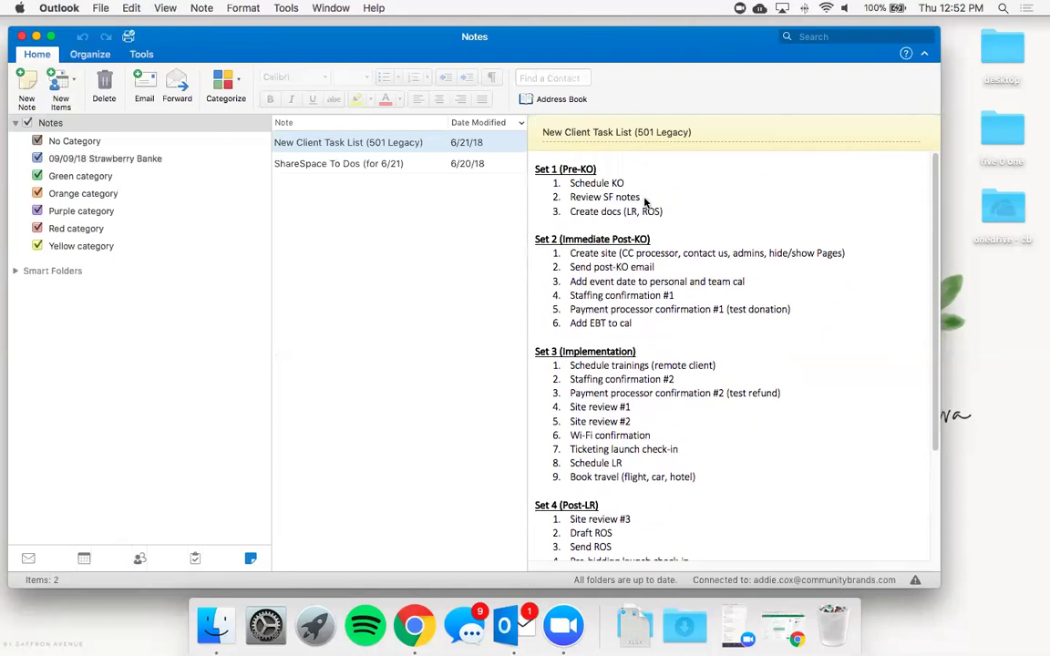
{"action": "scroll", "coordinate": [631, 388], "scroll_direction": "down", "scroll_amount": 5}
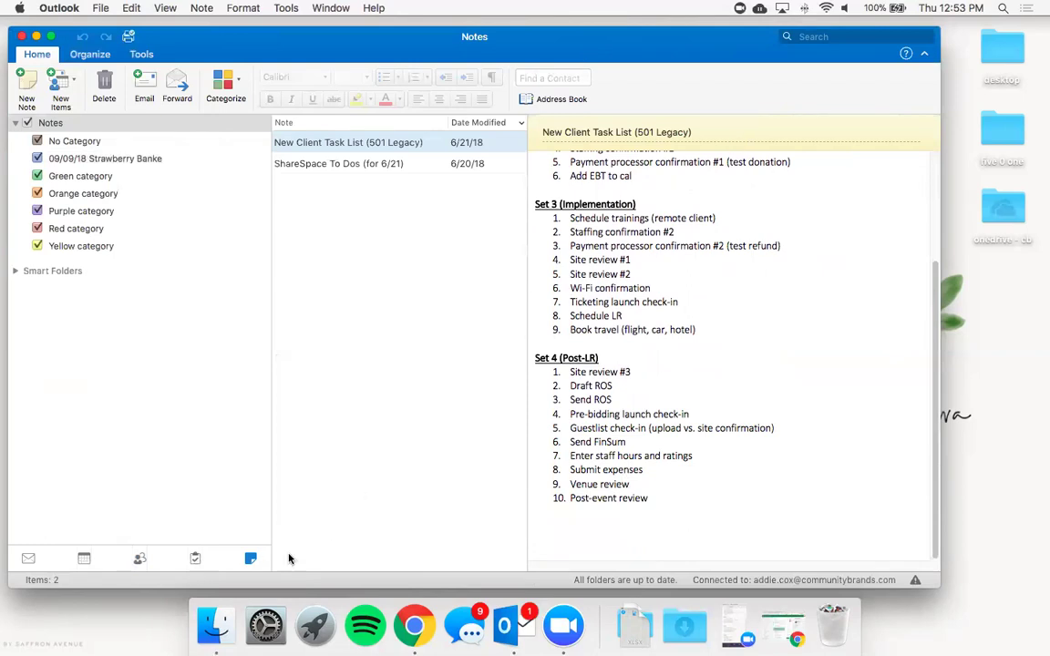
{"action": "scroll", "coordinate": [694, 492], "scroll_direction": "up", "scroll_amount": 5}
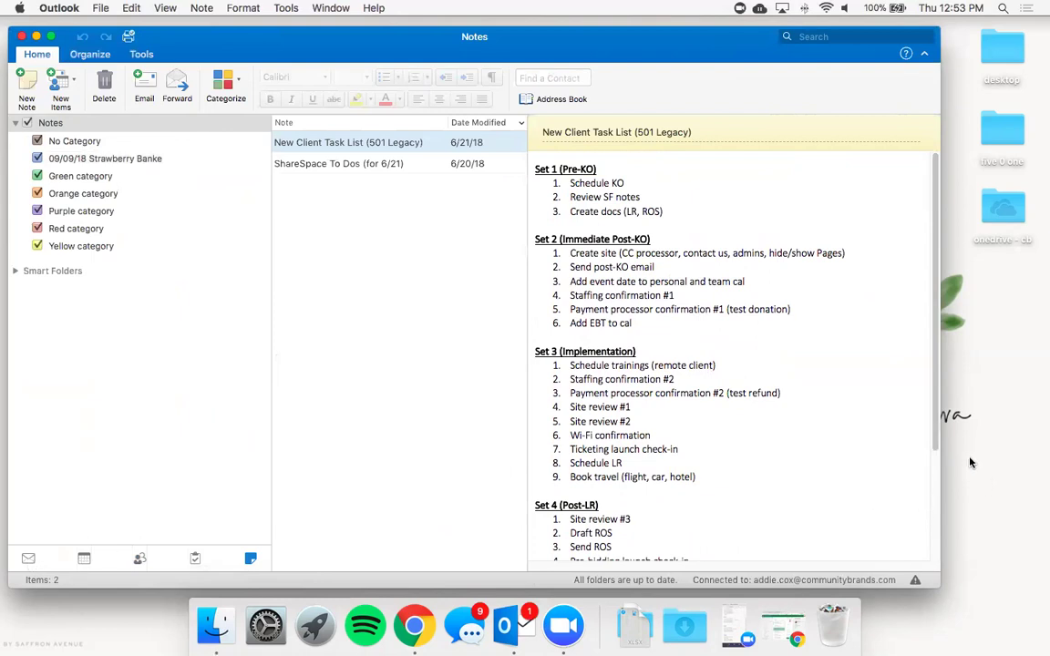
{"action": "left_click", "coordinate": [746, 449]}
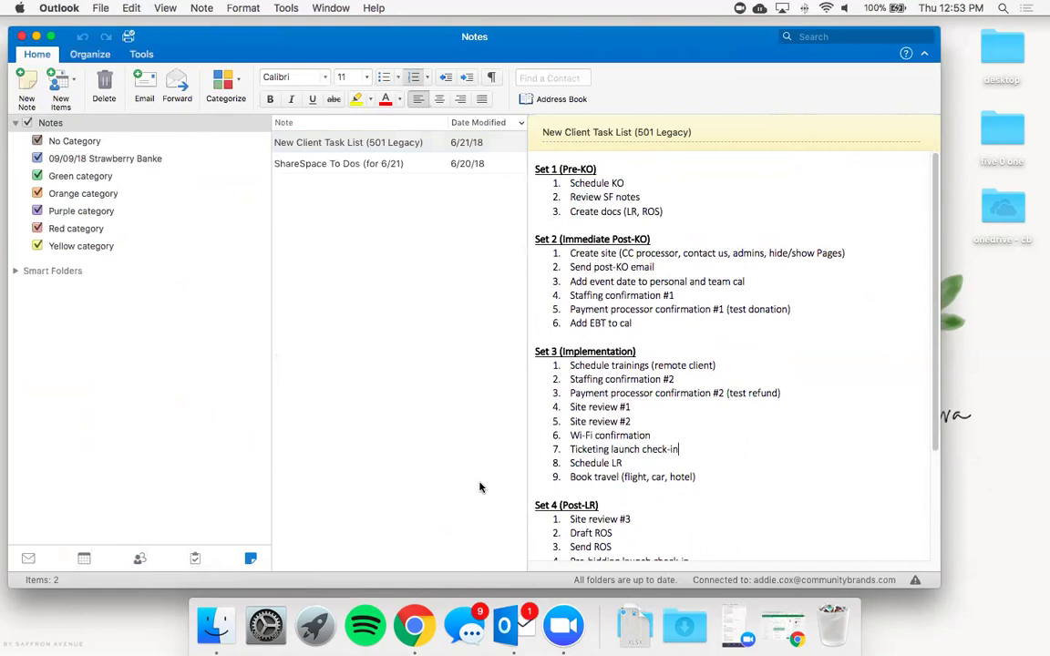
- Return to the calendar and open a second main Outlook window
{"action": "left_click", "coordinate": [83, 560]}
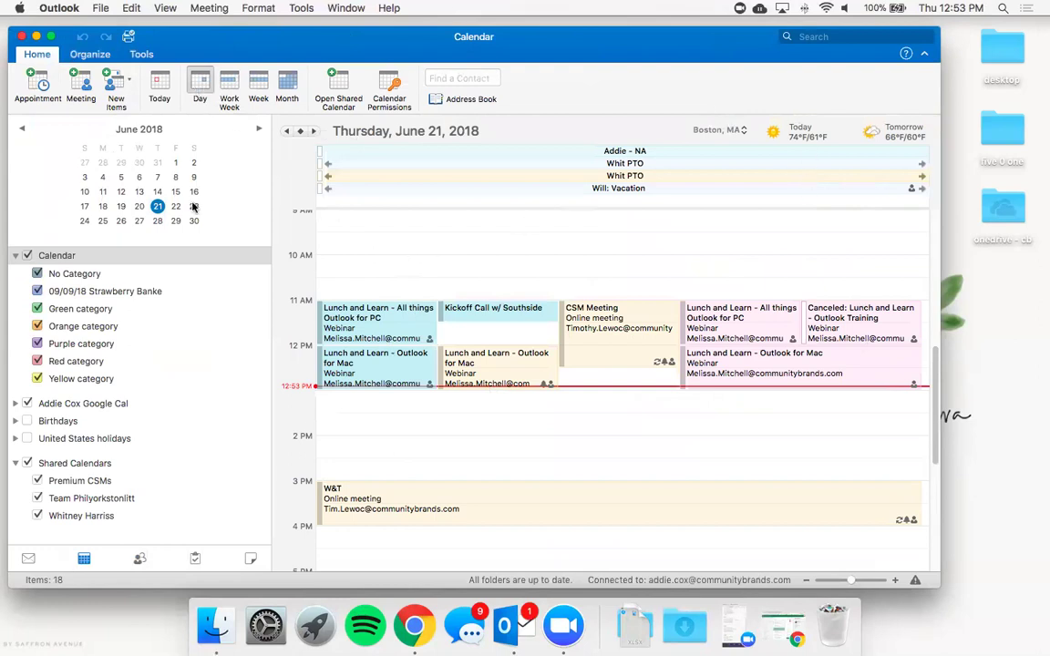
{"action": "left_click", "coordinate": [60, 11]}
{"action": "mouse_move", "coordinate": [87, 11]}
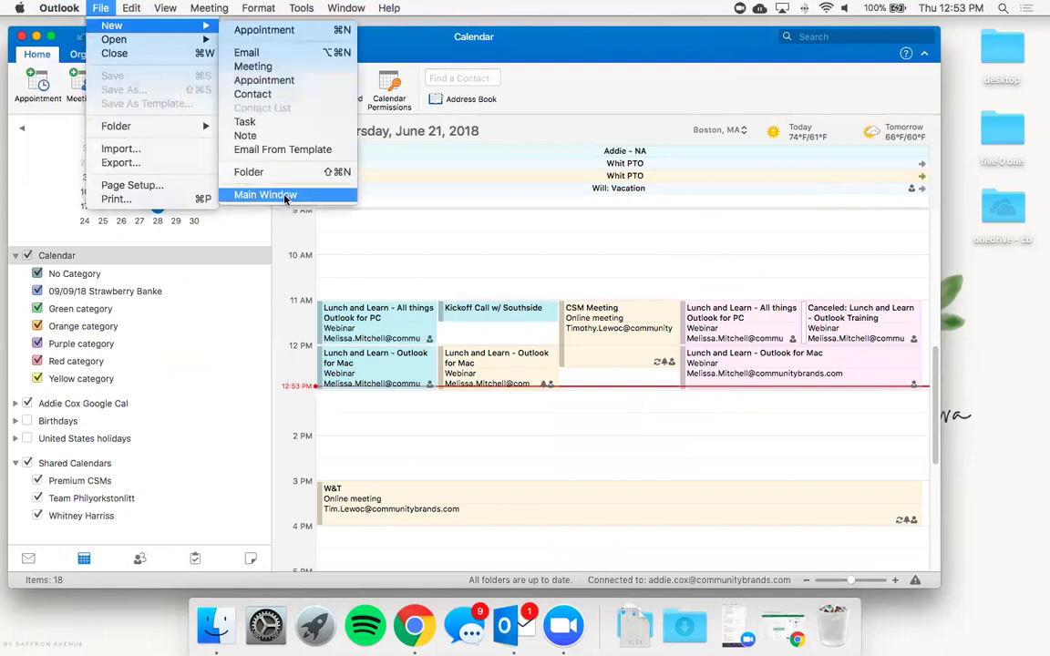
{"action": "left_click", "coordinate": [285, 198]}
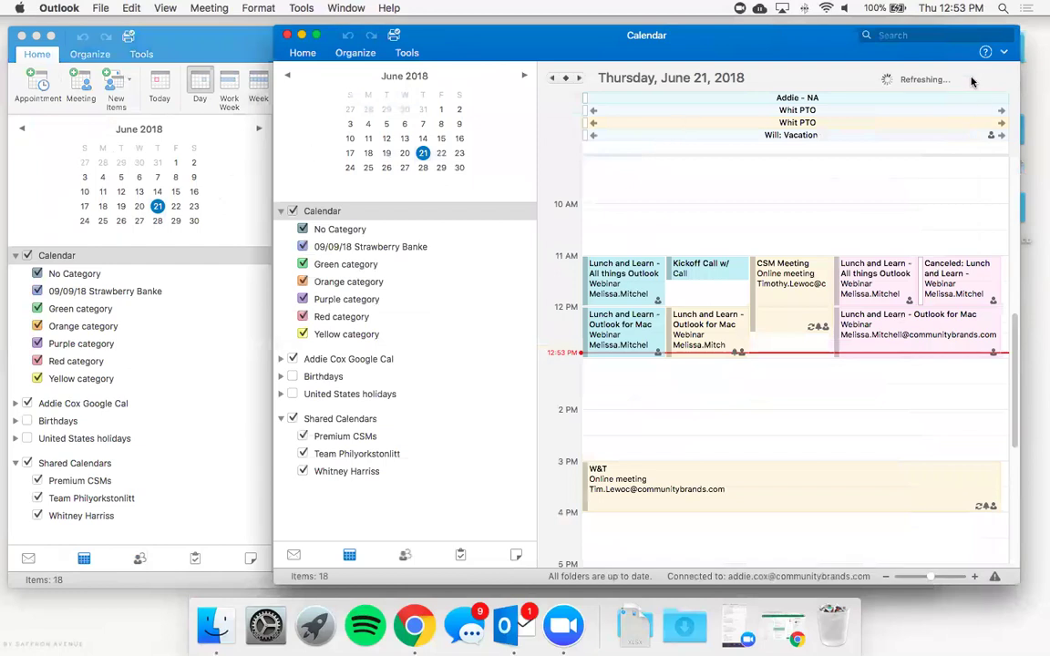
- Show the inbox in the new window, and move that window to leave part of the calendar window uncovered
{"action": "left_click_drag", "start_coordinate": [824, 71], "coordinate": [821, 187]}
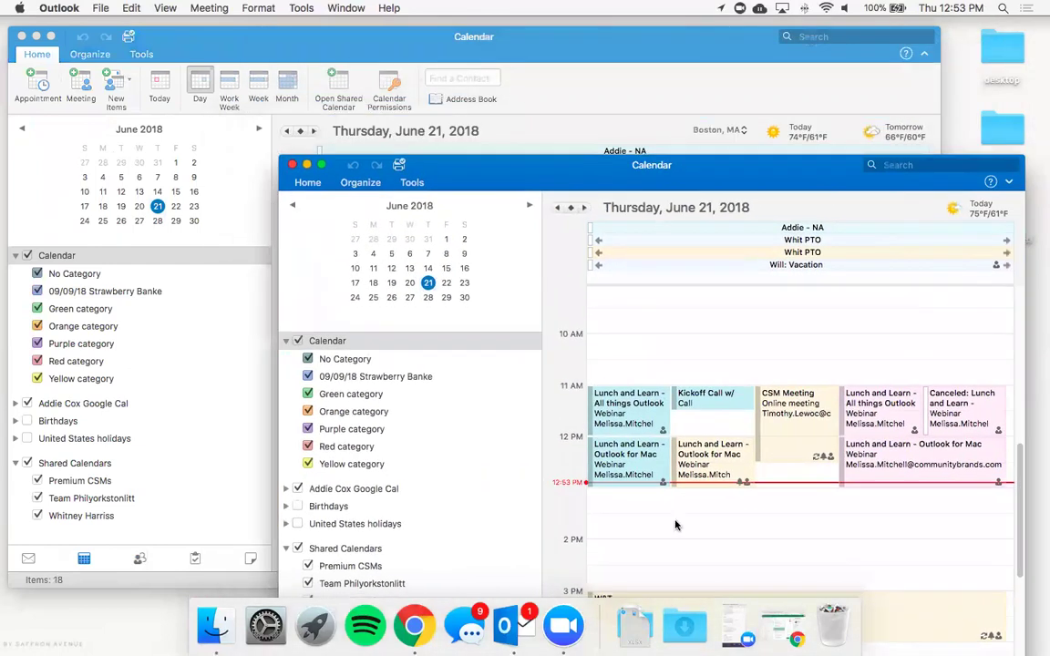
{"action": "double_click", "coordinate": [558, 171]}
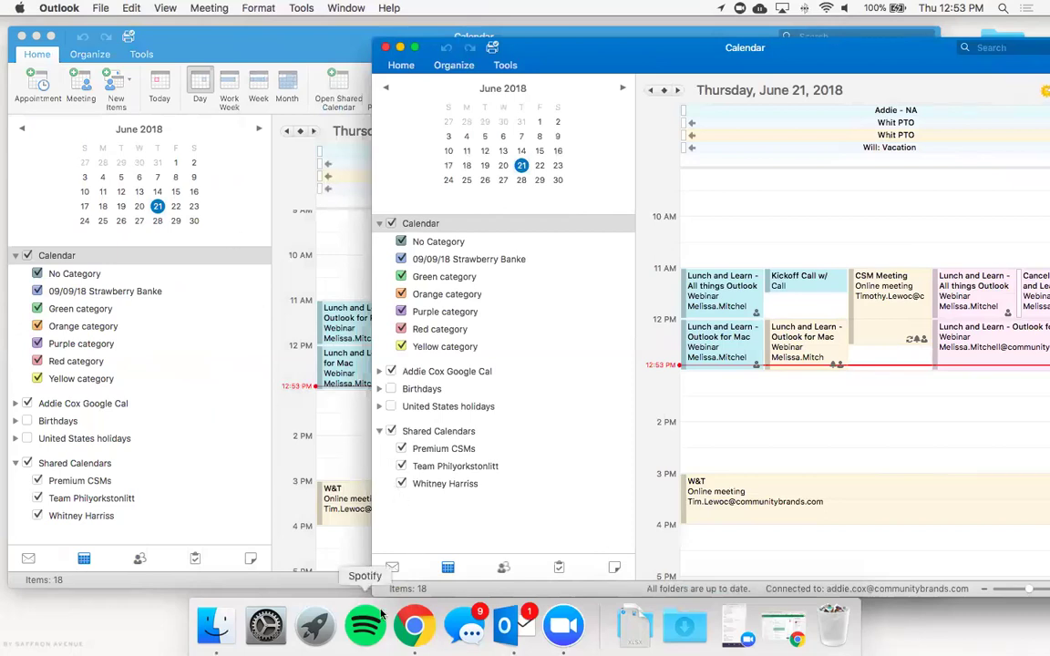
{"action": "left_click", "coordinate": [393, 568]}
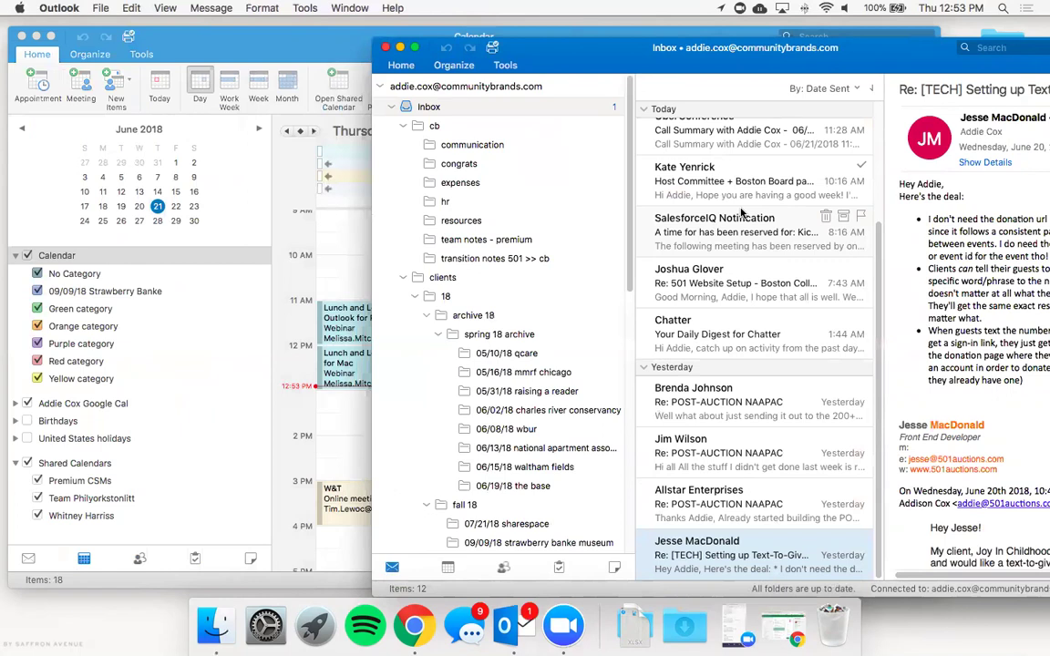
{"action": "left_click_drag", "start_coordinate": [701, 57], "coordinate": [756, 130]}
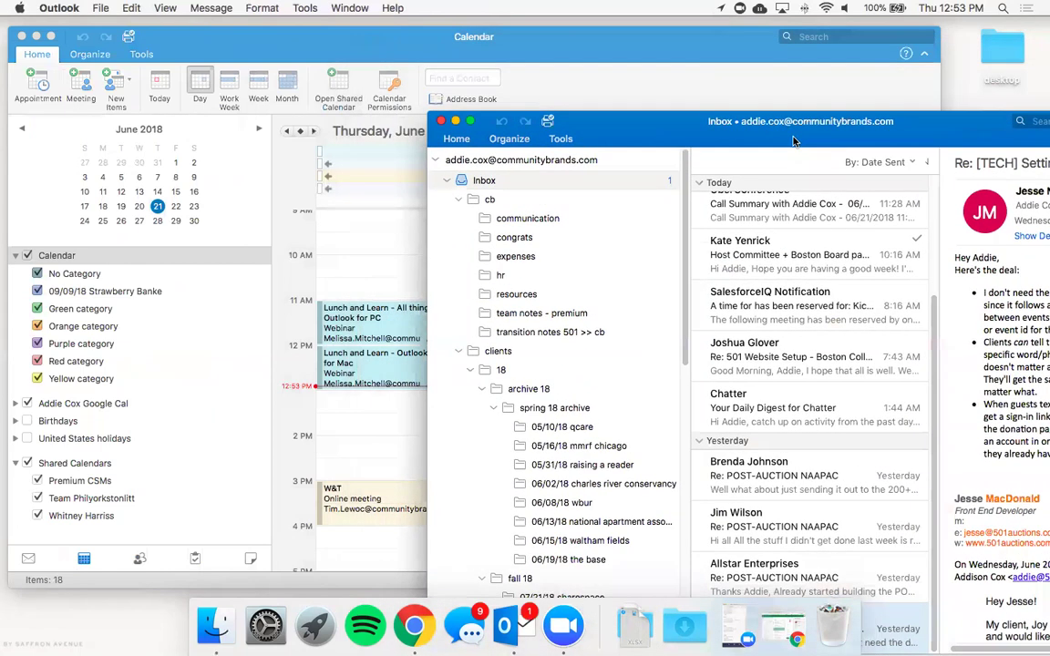
- Close the second Outlook window showing the inbox, and switch the remaining calendar window to the notes
{"action": "left_click", "coordinate": [441, 122]}
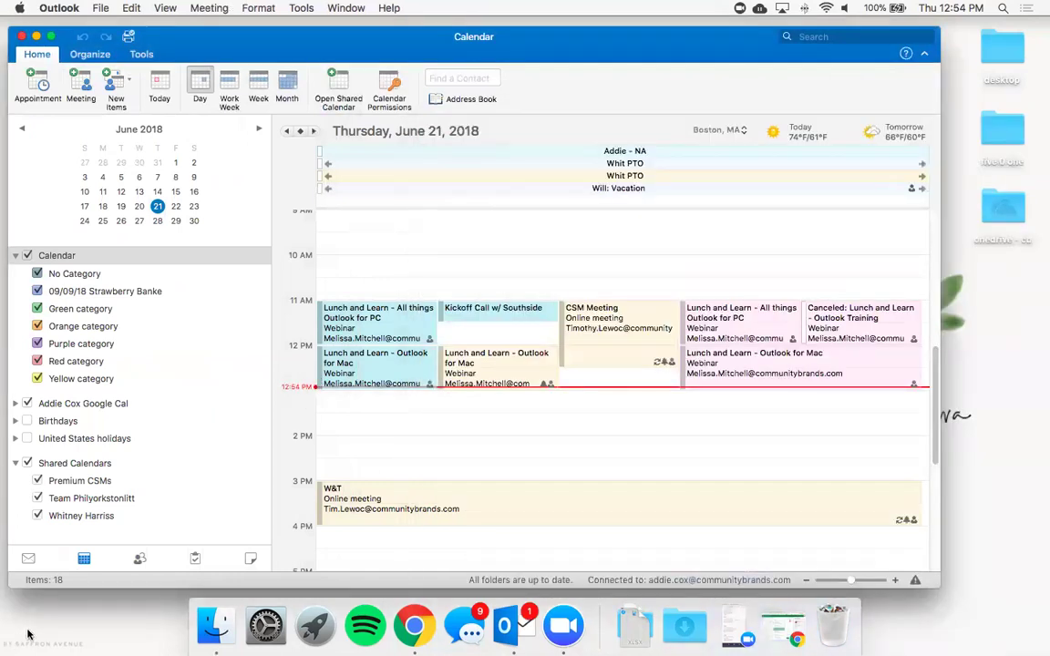
{"action": "left_click", "coordinate": [251, 560]}
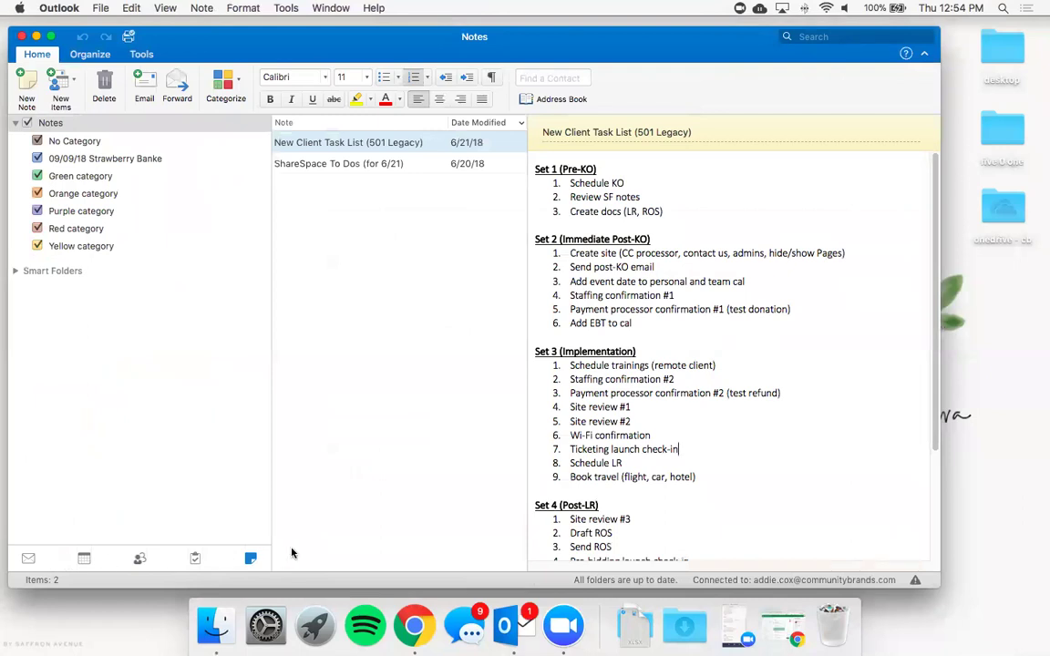
- Open the Outlook preferences, review the Notifications & Sounds settings, and close them without changing anything
{"action": "left_click", "coordinate": [55, 9]}
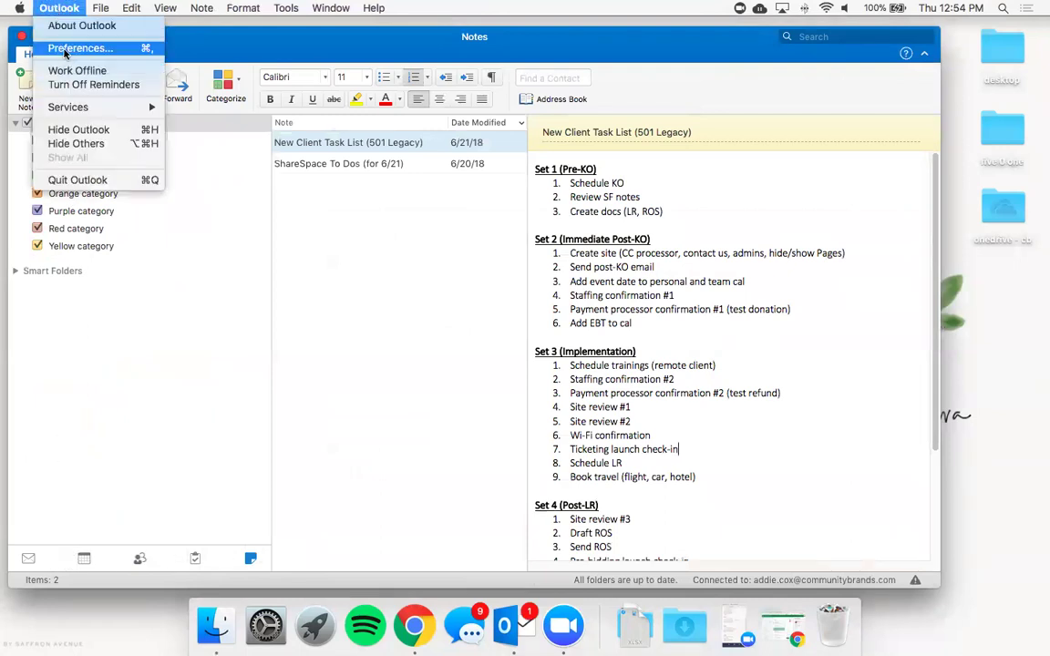
{"action": "left_click", "coordinate": [64, 49]}
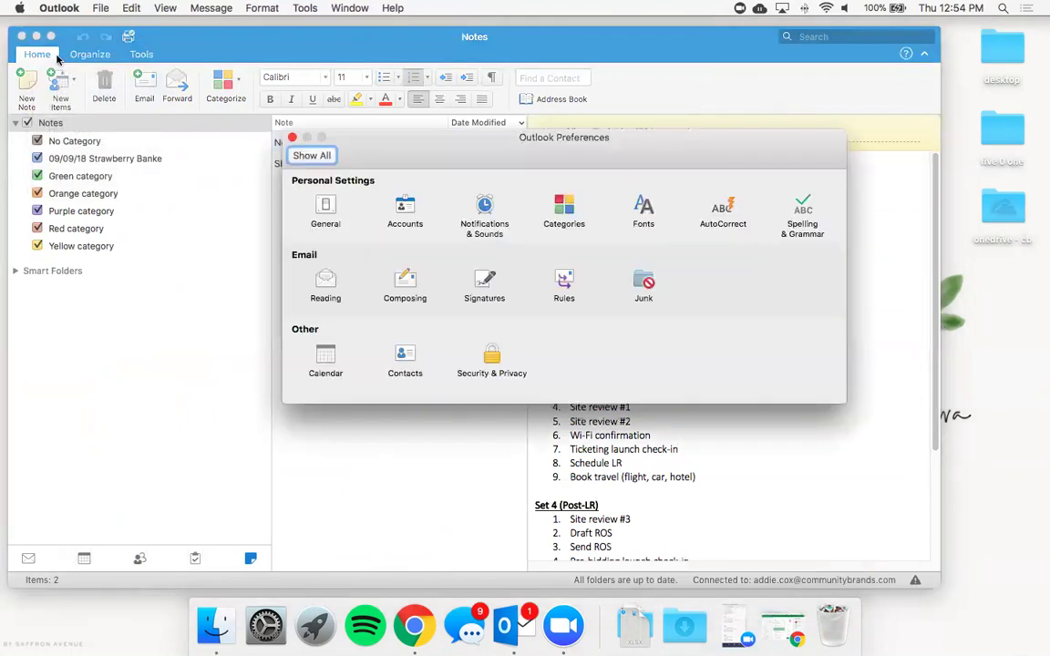
{"action": "left_click", "coordinate": [59, 9]}
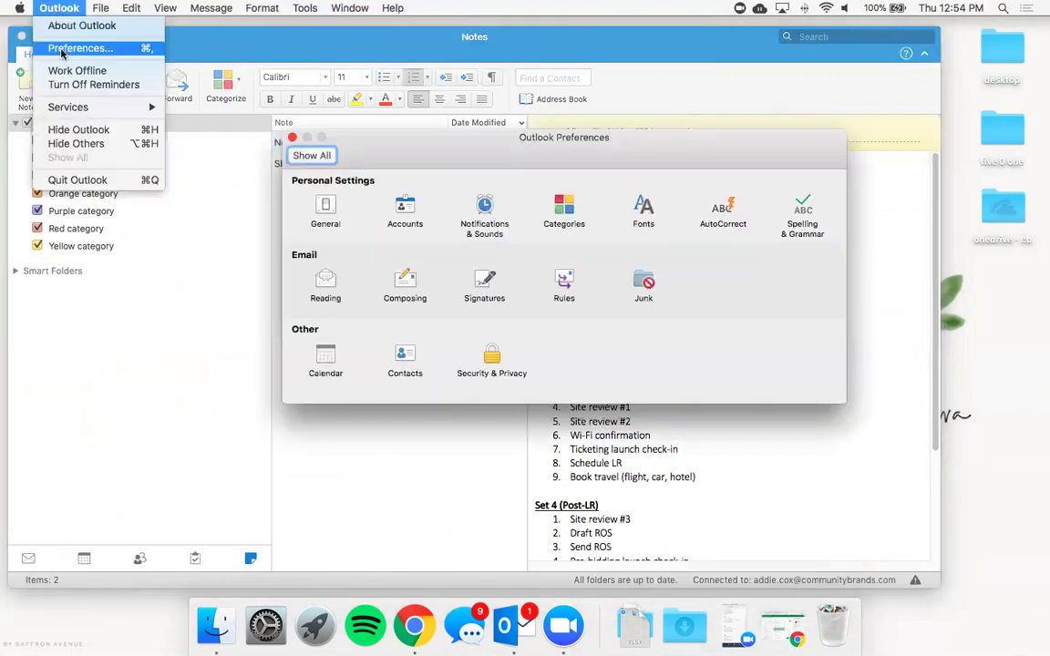
{"action": "left_click", "coordinate": [399, 139]}
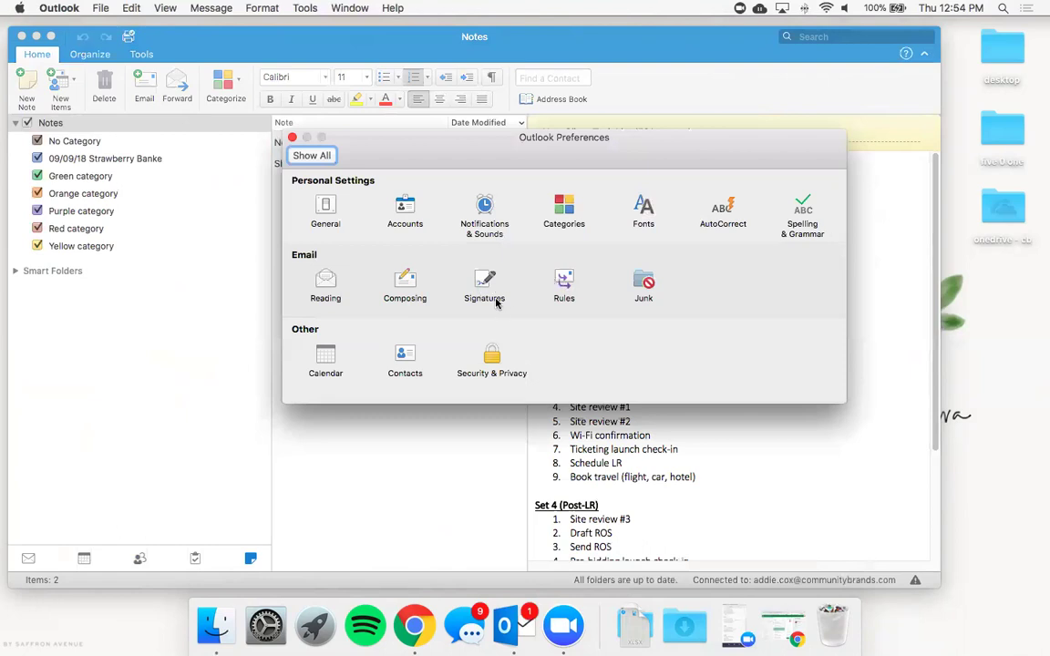
{"action": "left_click", "coordinate": [485, 208]}
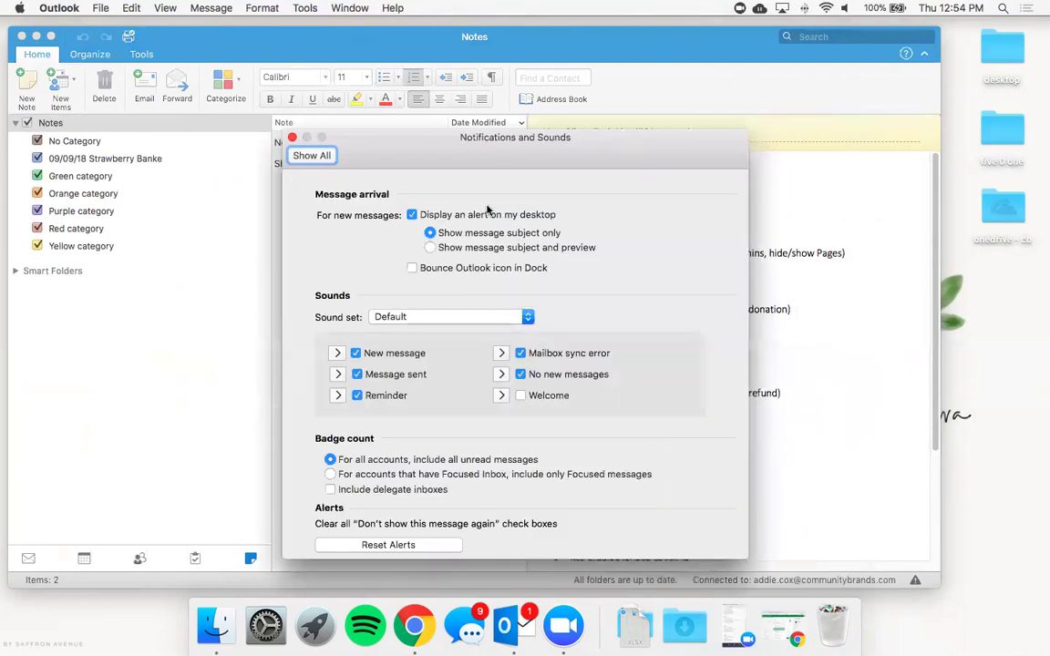
{"action": "left_click_drag", "start_coordinate": [394, 133], "coordinate": [365, 105]}
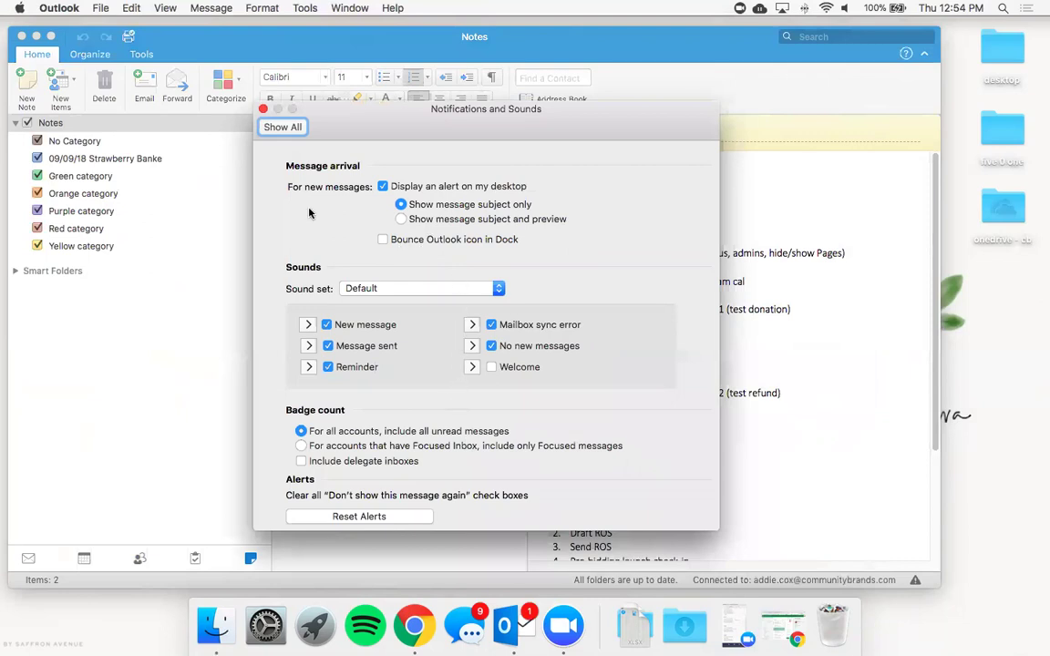
{"action": "left_click", "coordinate": [264, 109]}
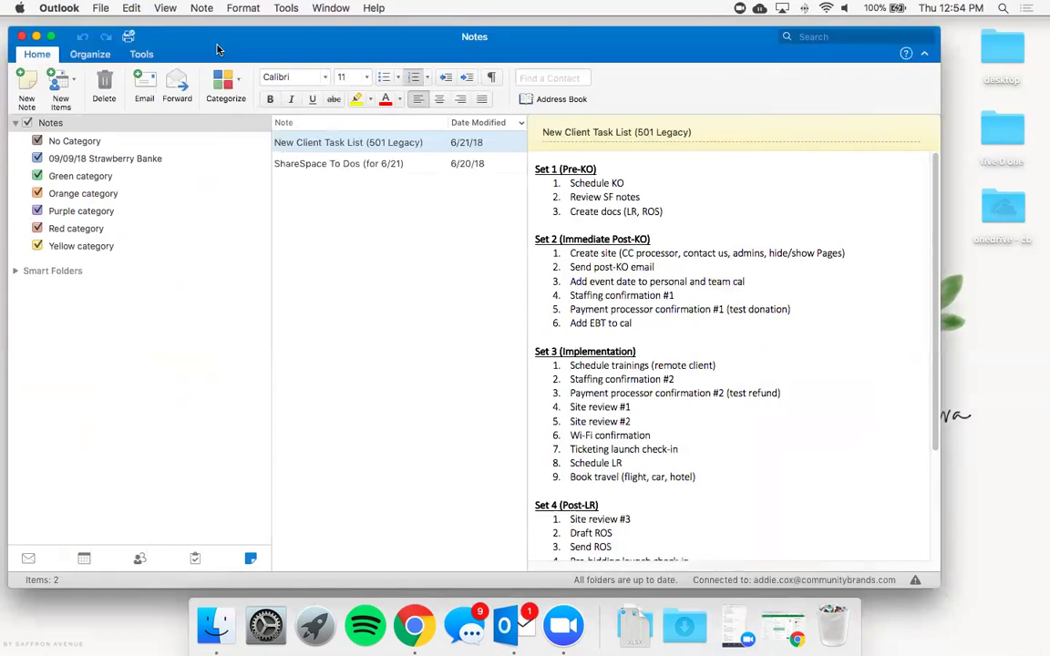
- Open a new Chrome window and toggle its full-screen mode, leaving it as a regular window
{"action": "right_click", "coordinate": [414, 625]}
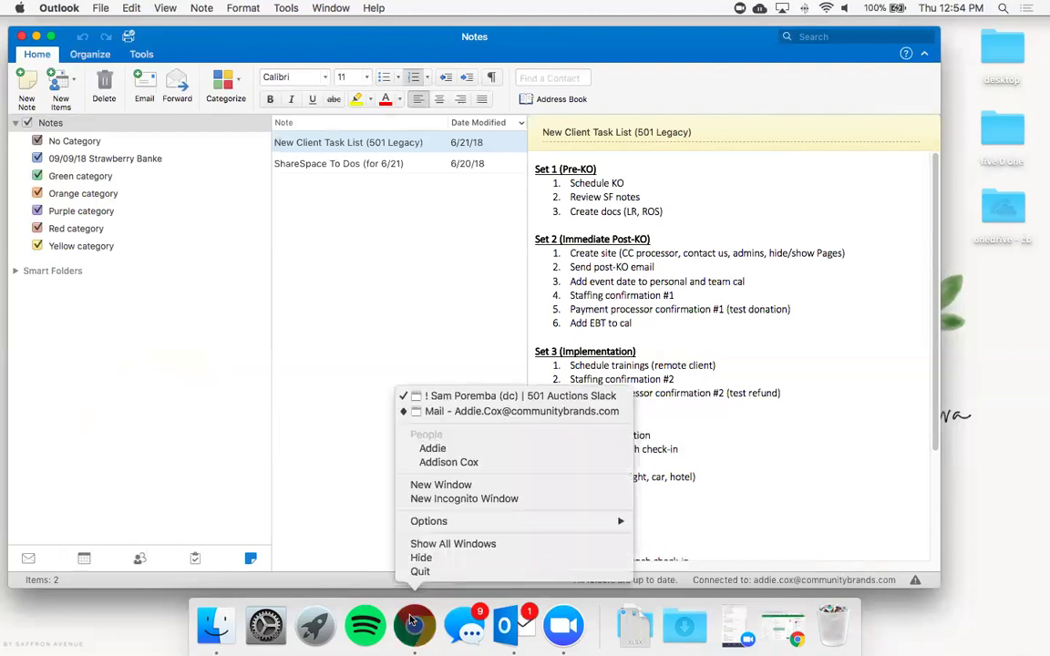
{"action": "left_click", "coordinate": [426, 485]}
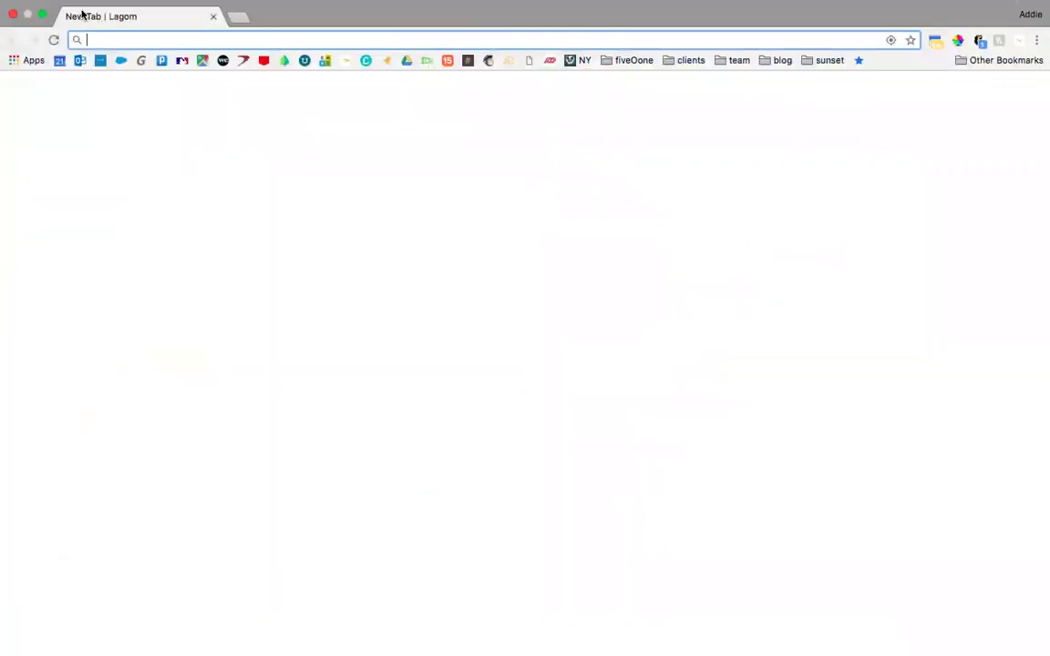
{"action": "left_click", "coordinate": [42, 14]}
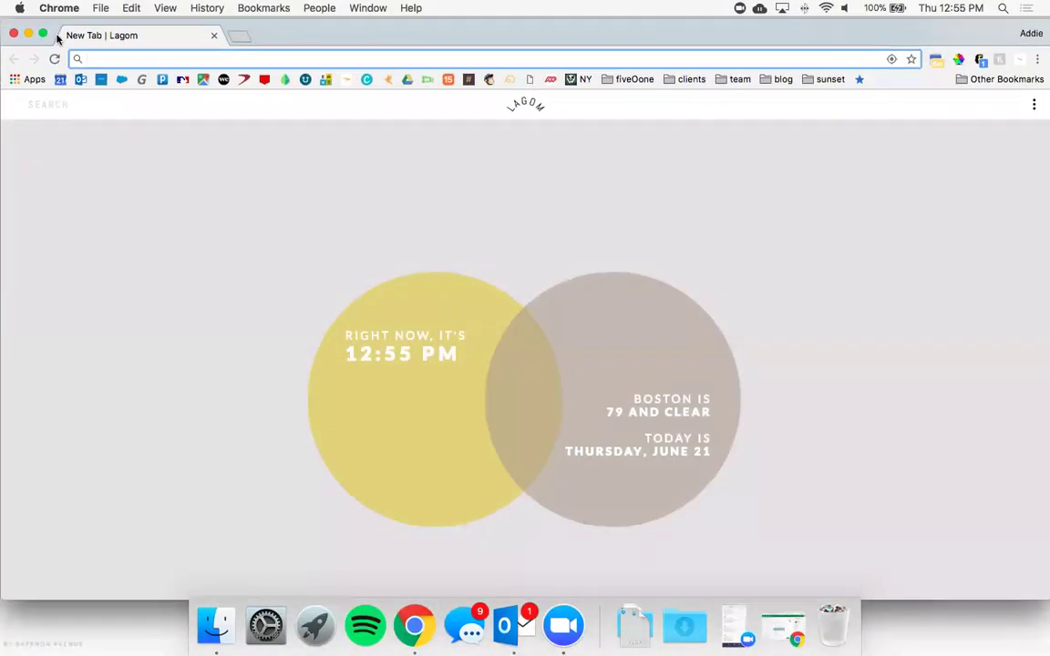
{"action": "left_click", "coordinate": [42, 33]}
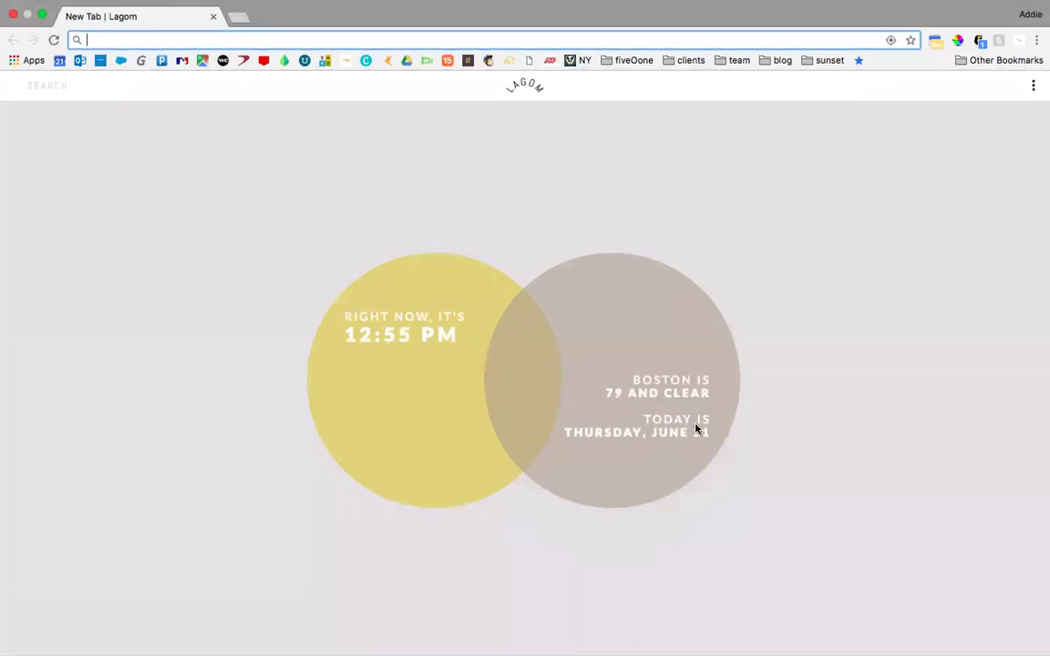
{"action": "left_click", "coordinate": [42, 14]}
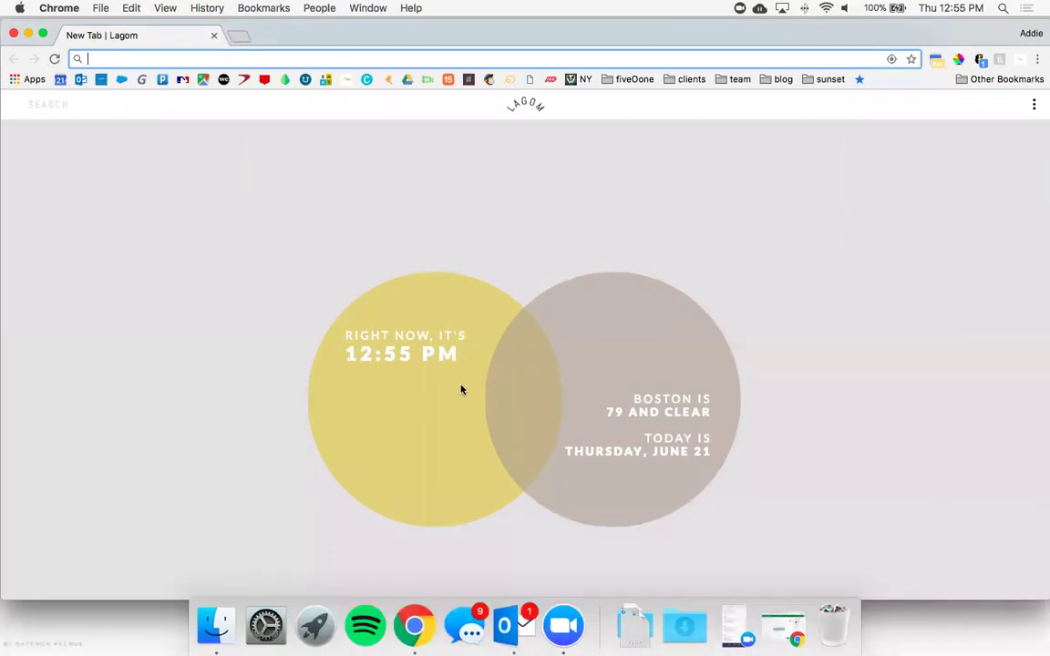
- Move the Chrome window down to uncover Outlook, and alternate between the two windows before closing the Chrome one
{"action": "left_click_drag", "start_coordinate": [253, 42], "coordinate": [252, 86]}
{"action": "left_click", "coordinate": [239, 46]}
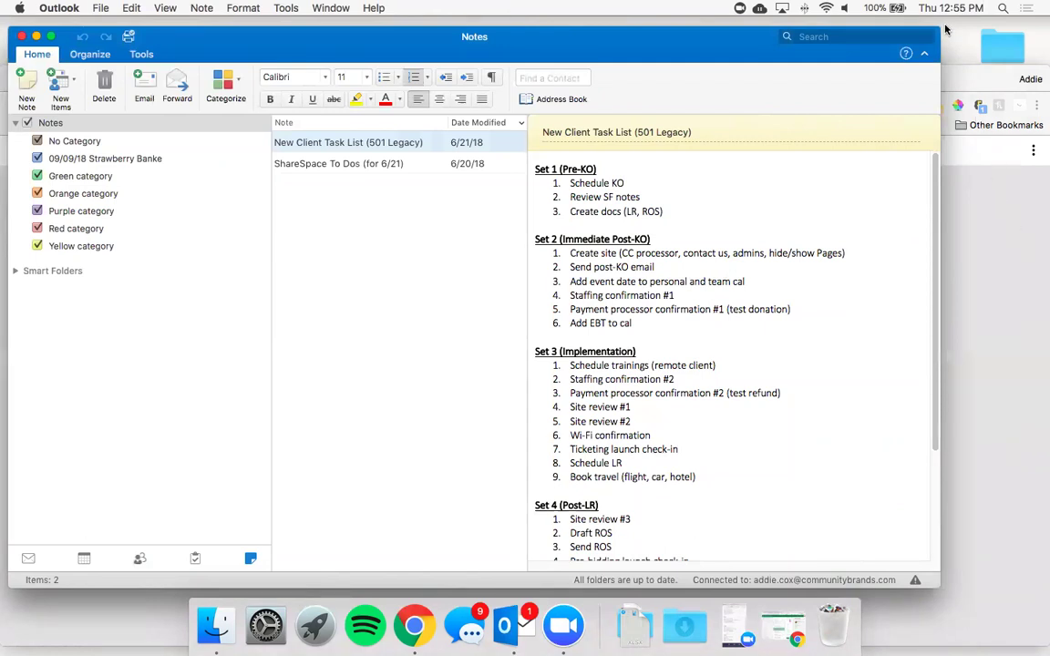
{"action": "left_click", "coordinate": [959, 83]}
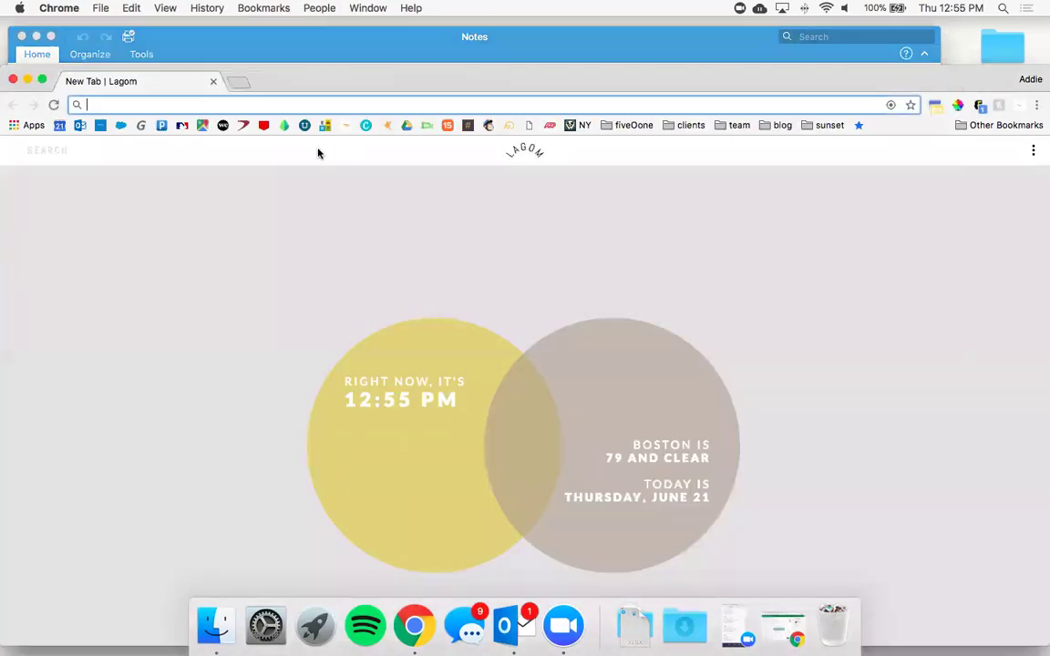
{"action": "left_click", "coordinate": [13, 82]}
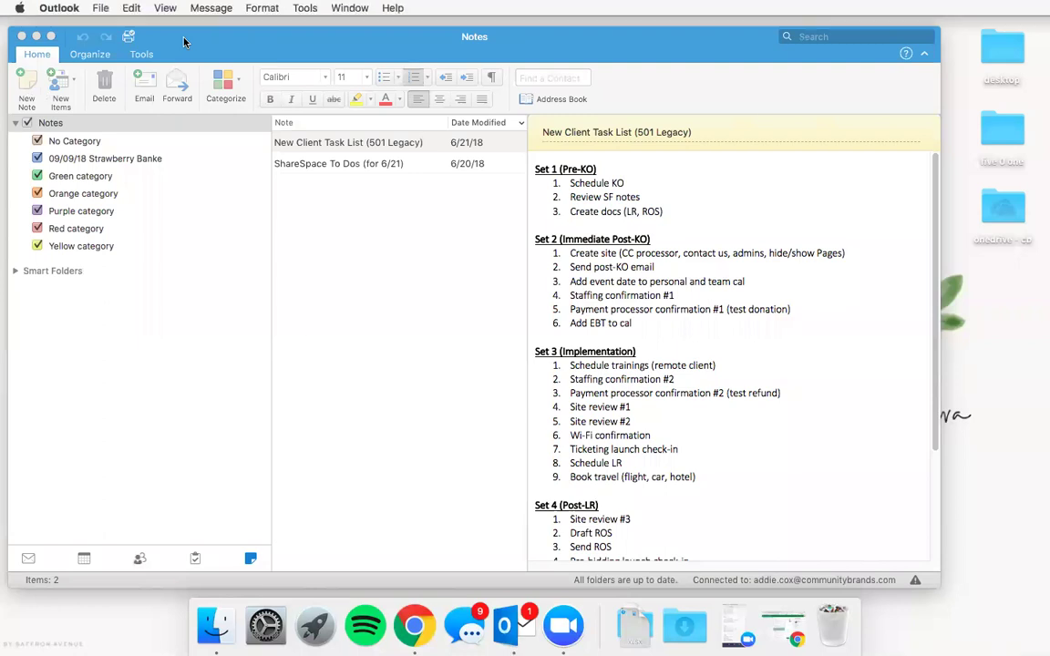